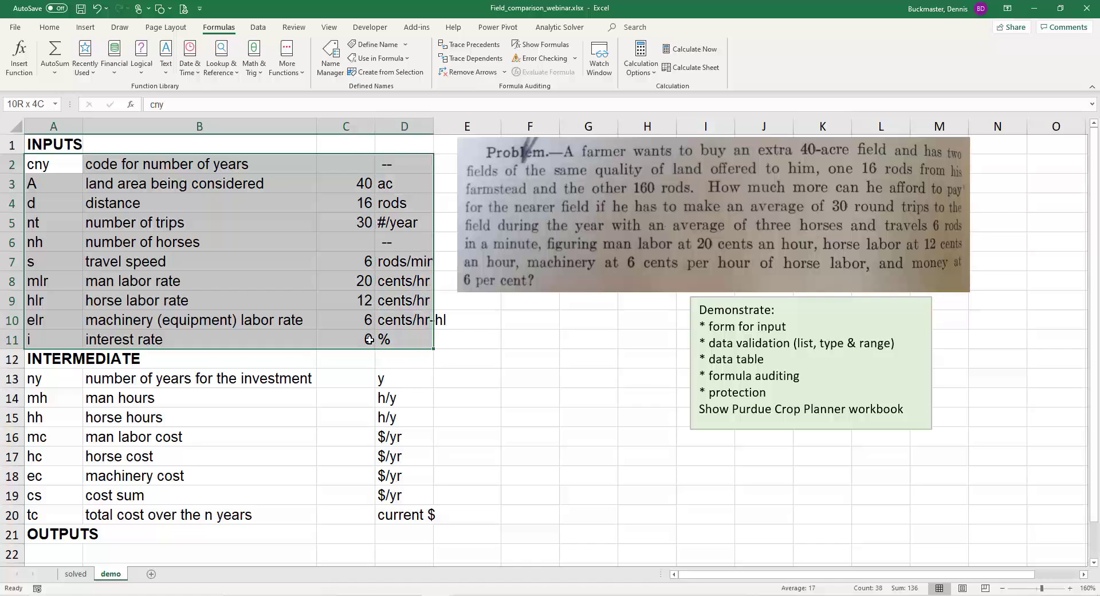
# Step: Examine the worksheet's intermediate and output sections, and the year code, land area, distance and number-of-trips inputs
pyautogui.moveTo(58, 380); pyautogui.dragTo(384, 522)
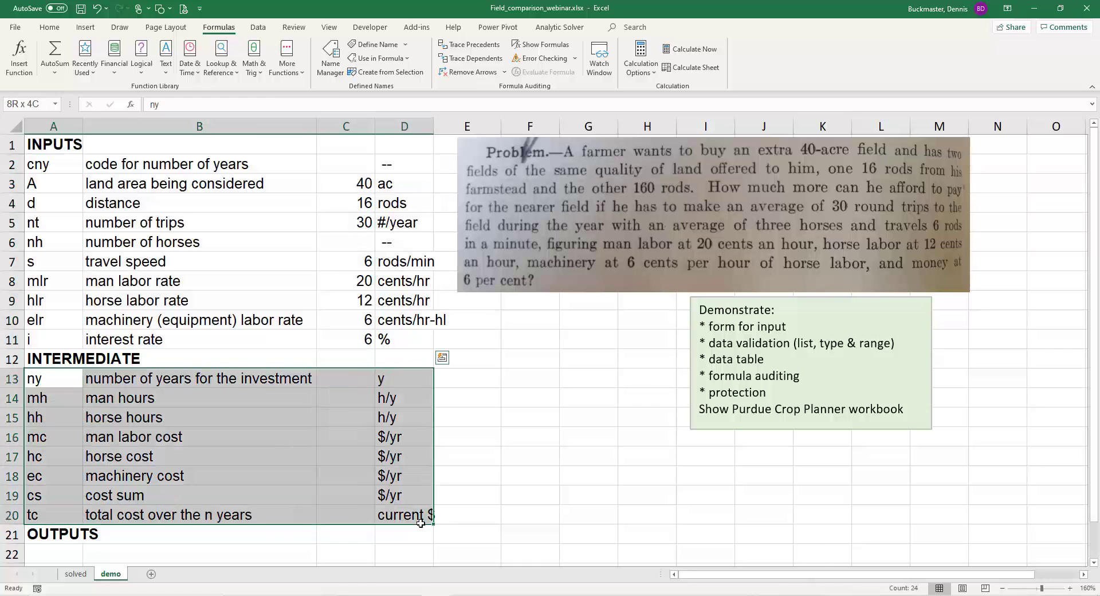
pyautogui.moveTo(74, 553); pyautogui.dragTo(461, 554)
pyautogui.click(458, 417)
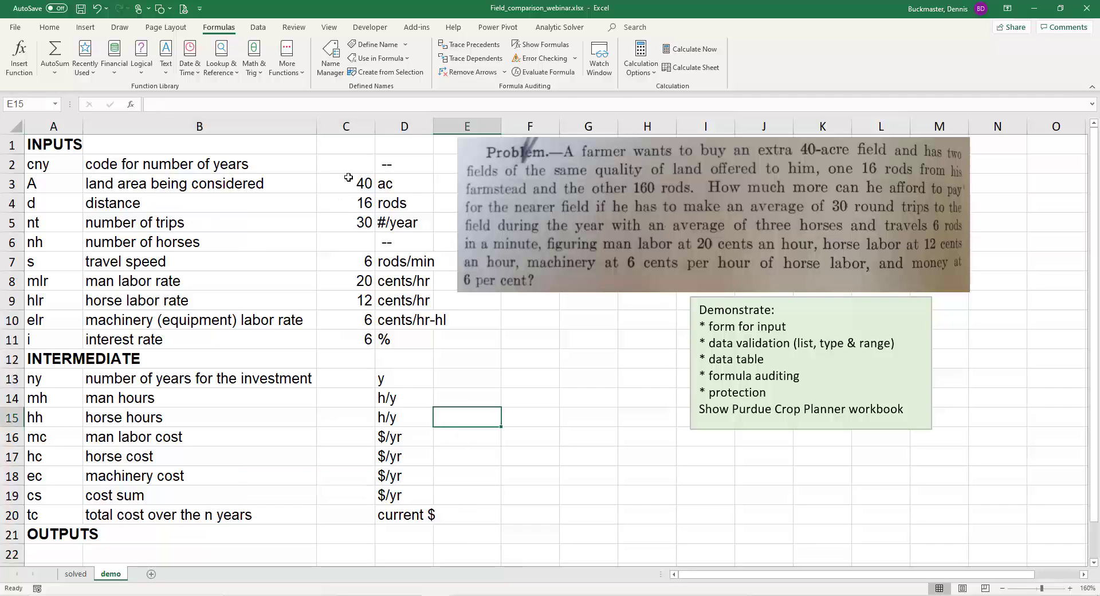
pyautogui.click(80, 164)
pyautogui.moveTo(81, 164); pyautogui.dragTo(390, 166)
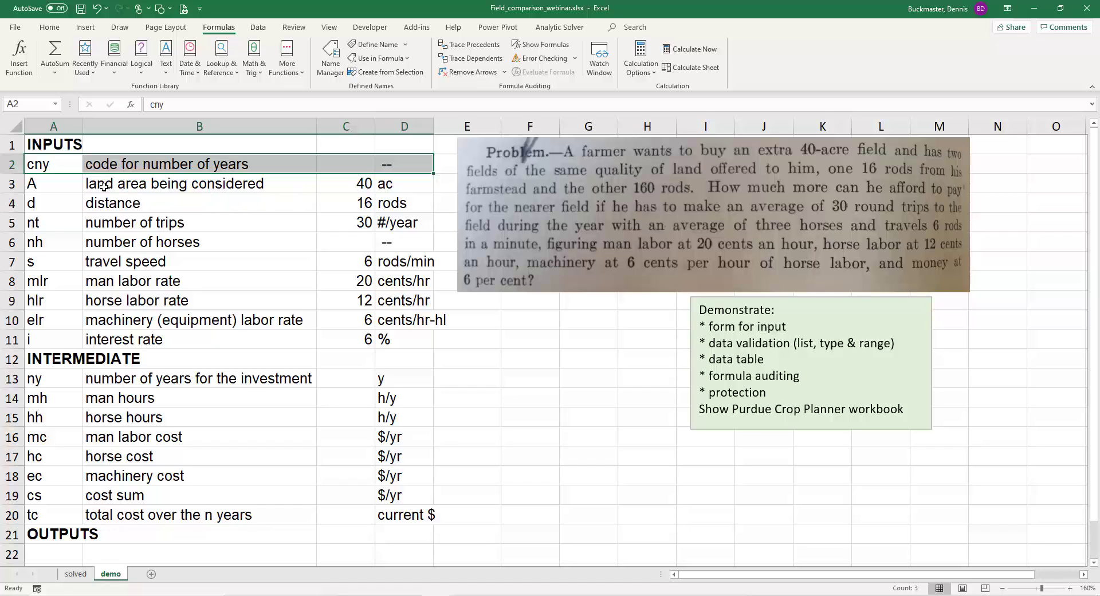
pyautogui.click(81, 186)
pyautogui.click(354, 184)
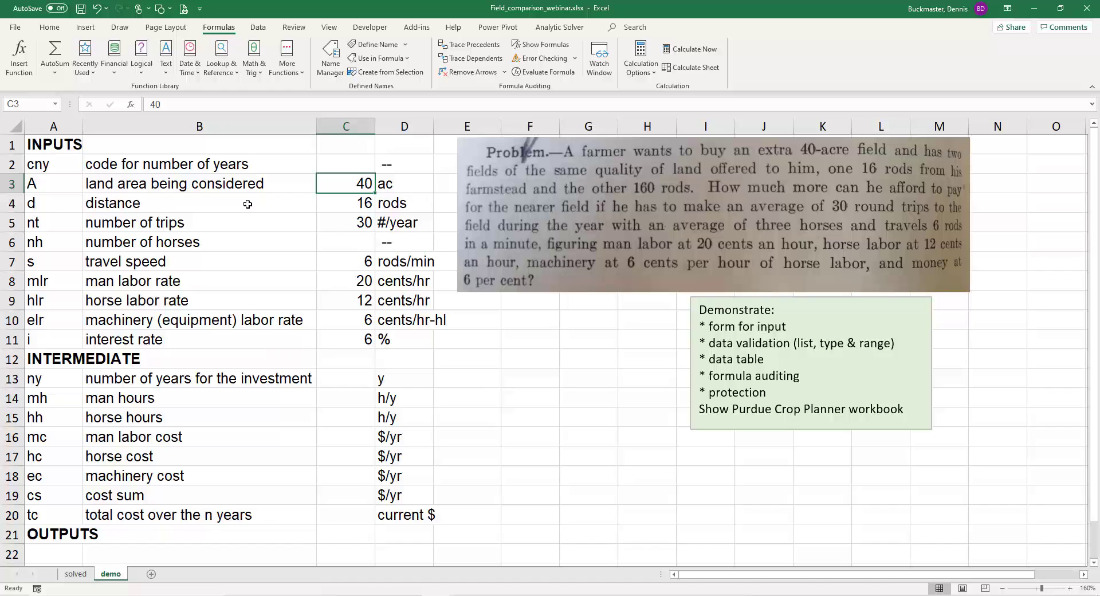
pyautogui.click(351, 208)
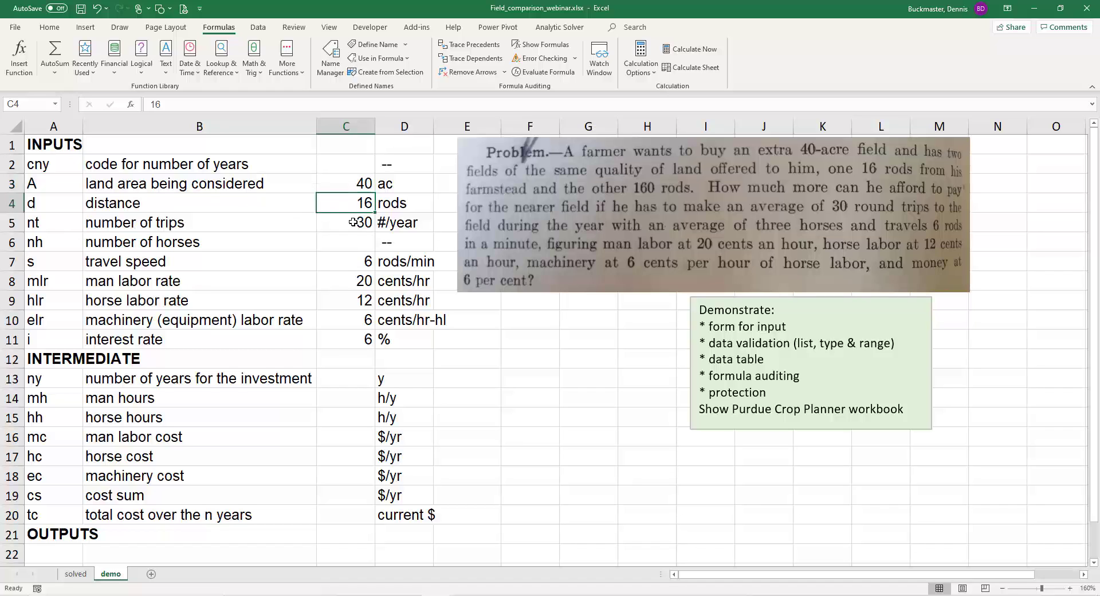
pyautogui.click(355, 224)
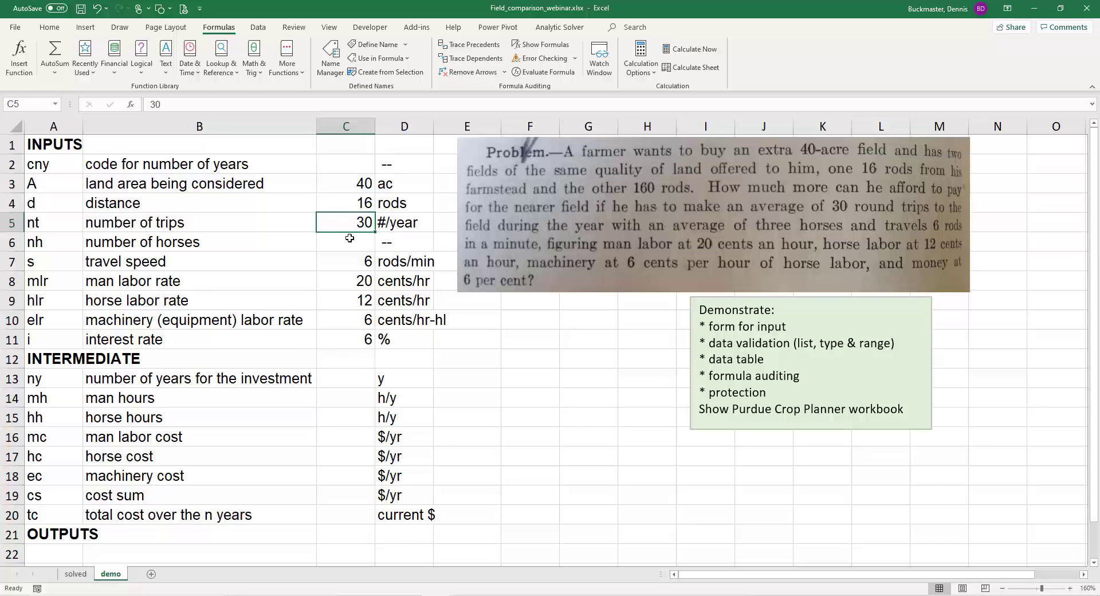
# Step: Enter 3 as the number of horses in cell C6
pyautogui.click(348, 242)
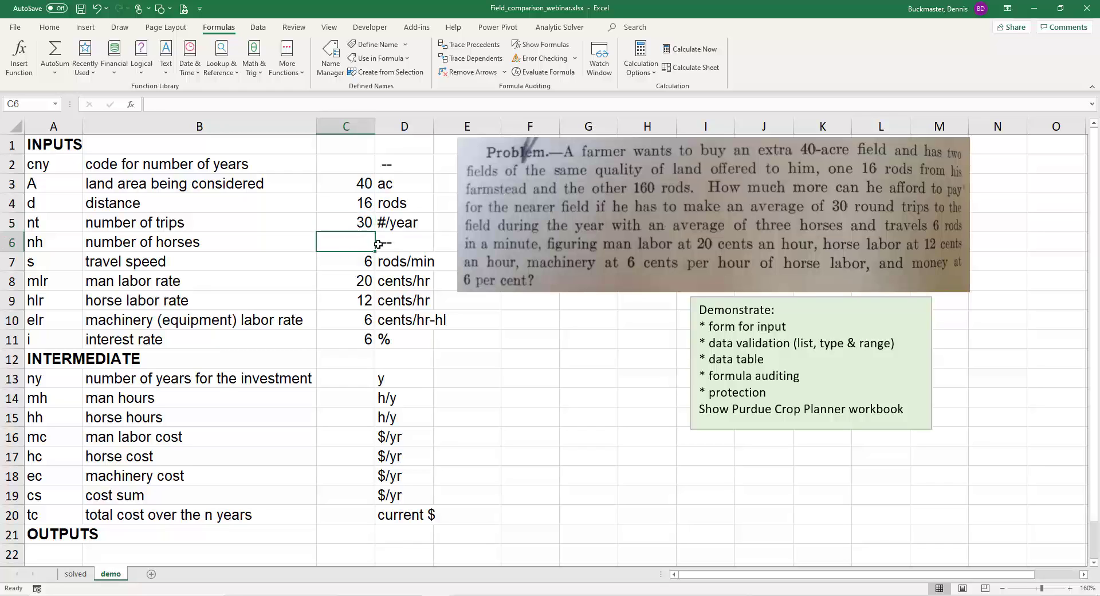
pyautogui.write('3')
pyautogui.press('Return')
# Step: Review the remaining inputs from travel speed through interest rate, and return to the number-of-years code in cell C2
pyautogui.press('Right')
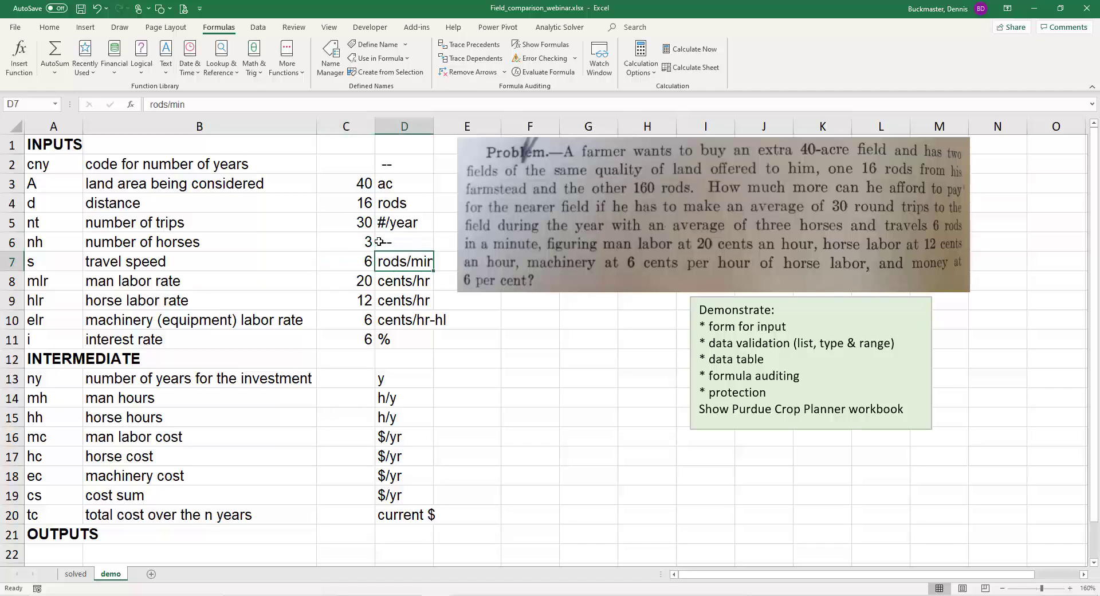
pyautogui.press('Down')
pyautogui.press('Left')
pyautogui.press('Down')
pyautogui.press('Down')
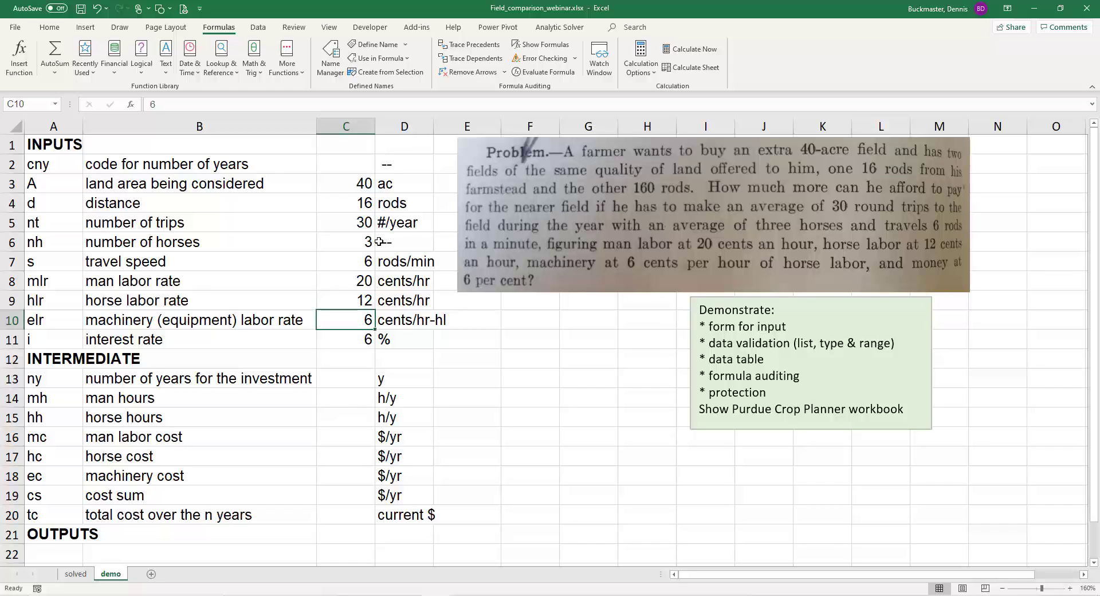
pyautogui.press('Down')
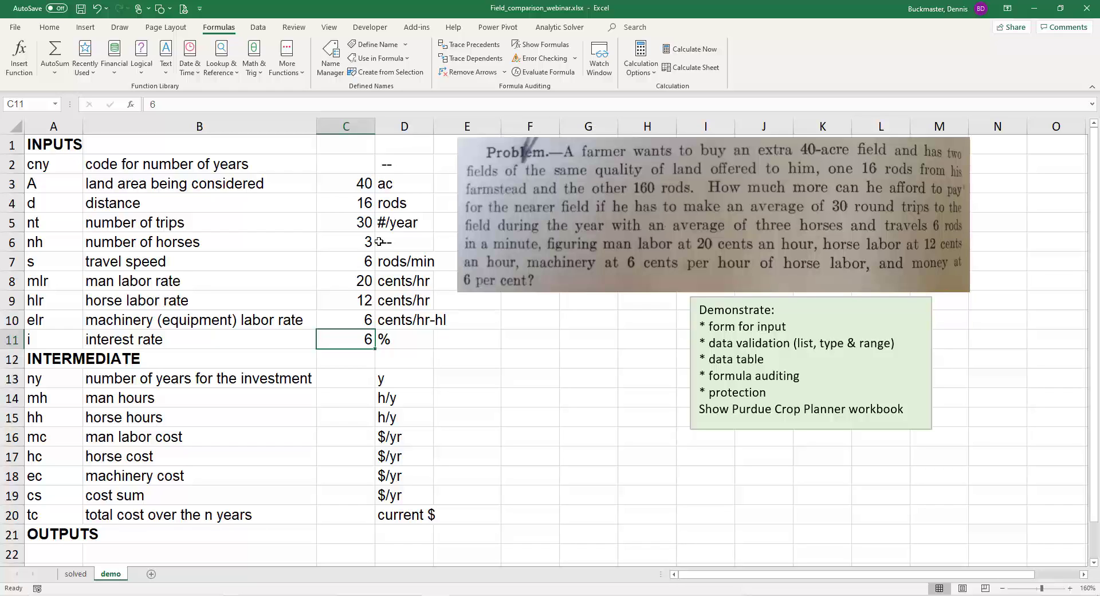
pyautogui.press('Up')
pyautogui.press('Up')
pyautogui.press('Up')
pyautogui.press('Up')
pyautogui.press('Up')
pyautogui.press('Up')
pyautogui.press('Up')
pyautogui.press('Up')
pyautogui.press('Up')
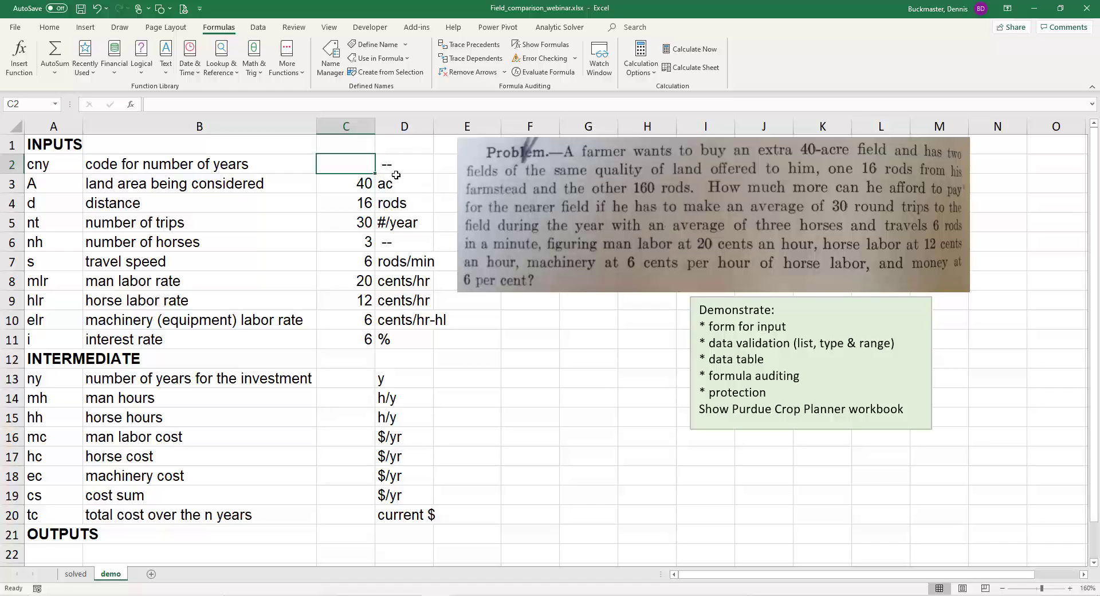
# Step: Make sure the Developer tab is enabled in the ribbon customization options and apply them
pyautogui.click(376, 30)
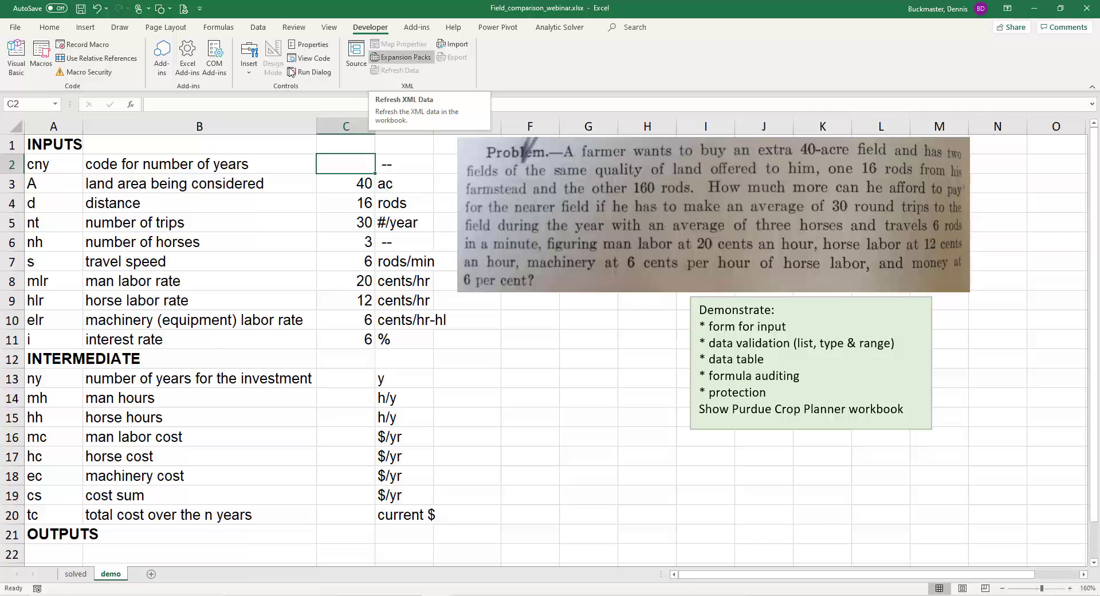
pyautogui.click(17, 28)
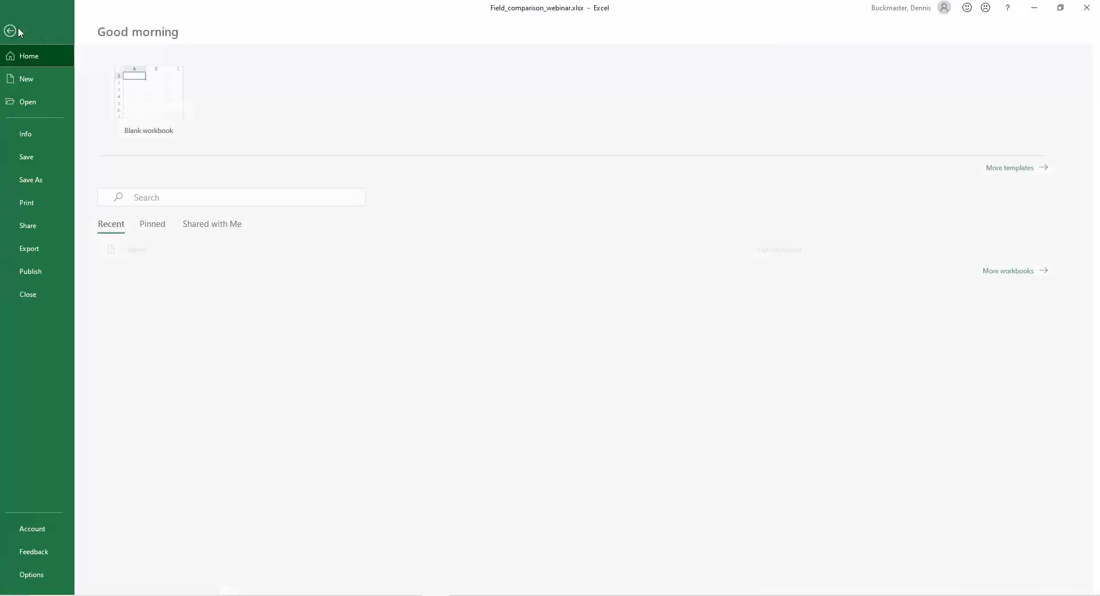
pyautogui.click(46, 575)
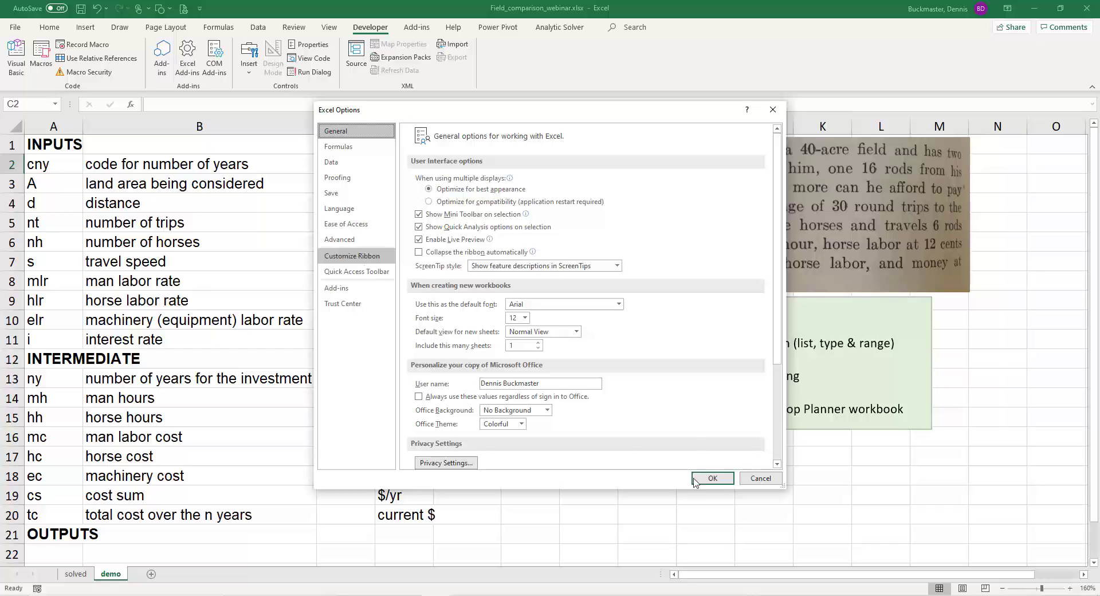
pyautogui.click(359, 258)
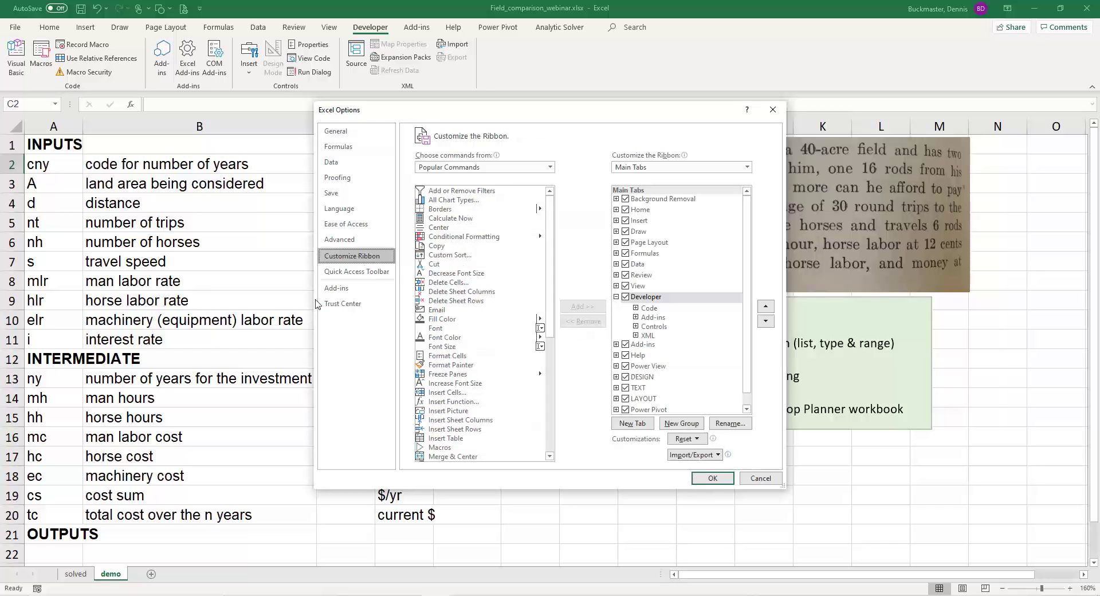
pyautogui.click(626, 296)
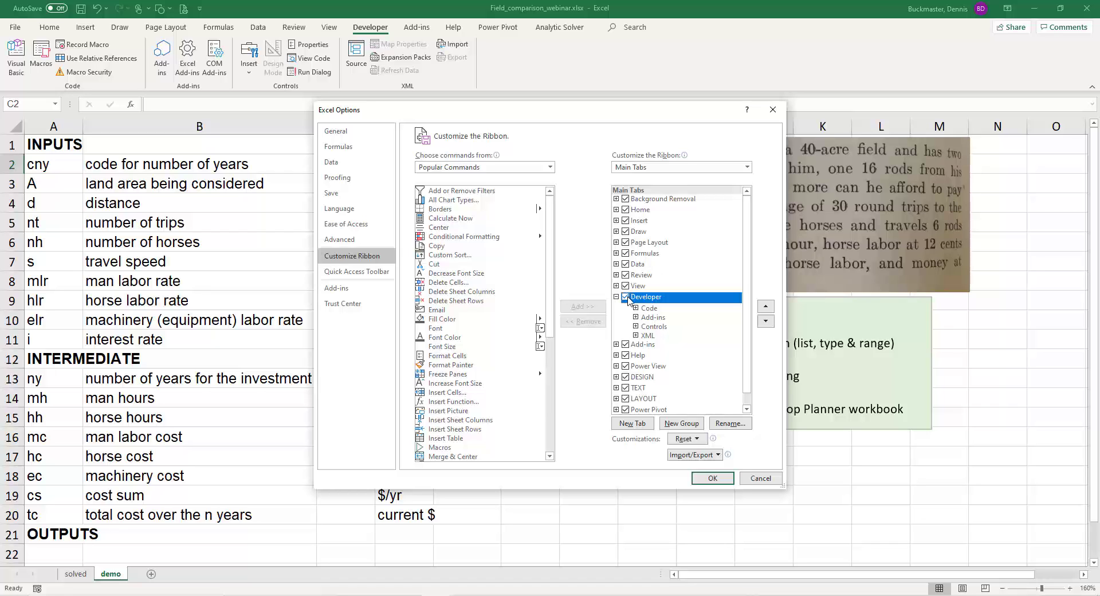
pyautogui.click(712, 478)
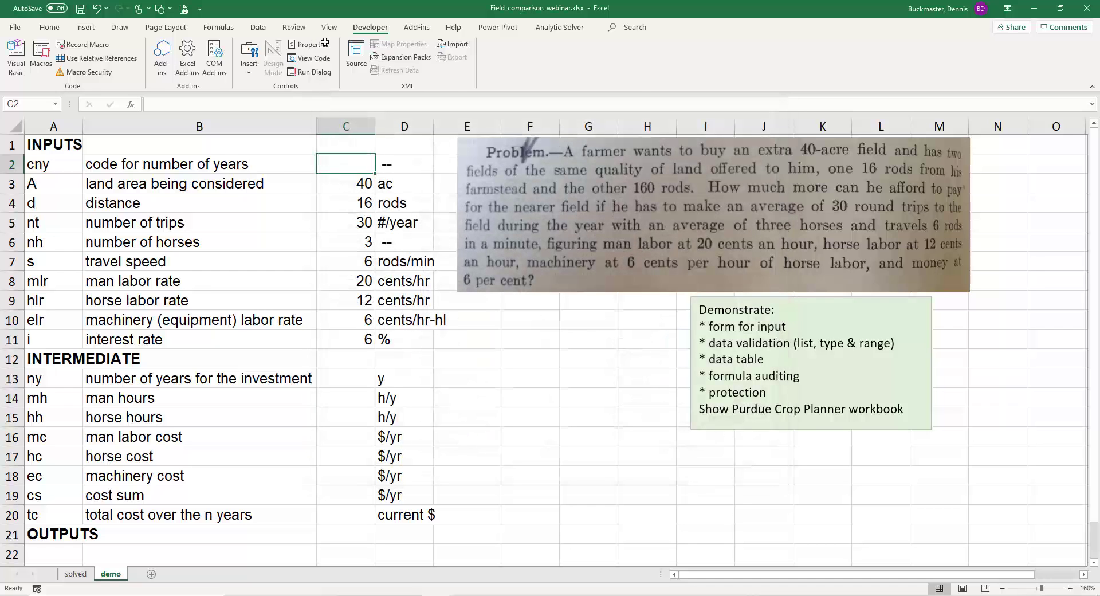
# Step: Insert a combo box form control over cell C2 in the number-of-years code row and try its drop-down arrow
pyautogui.click(374, 32)
pyautogui.click(249, 78)
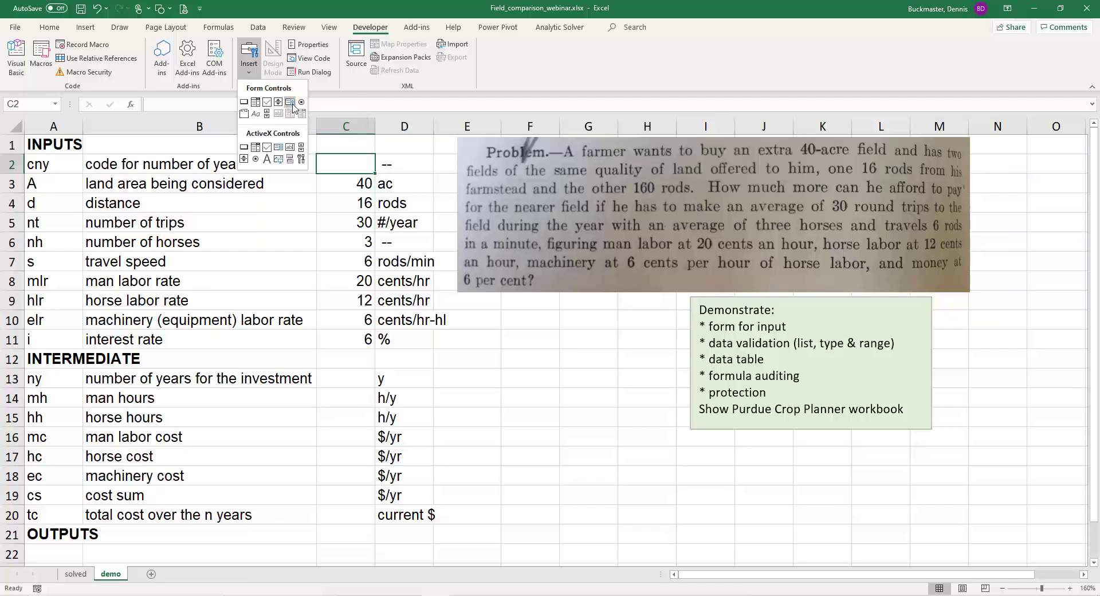
pyautogui.click(256, 102)
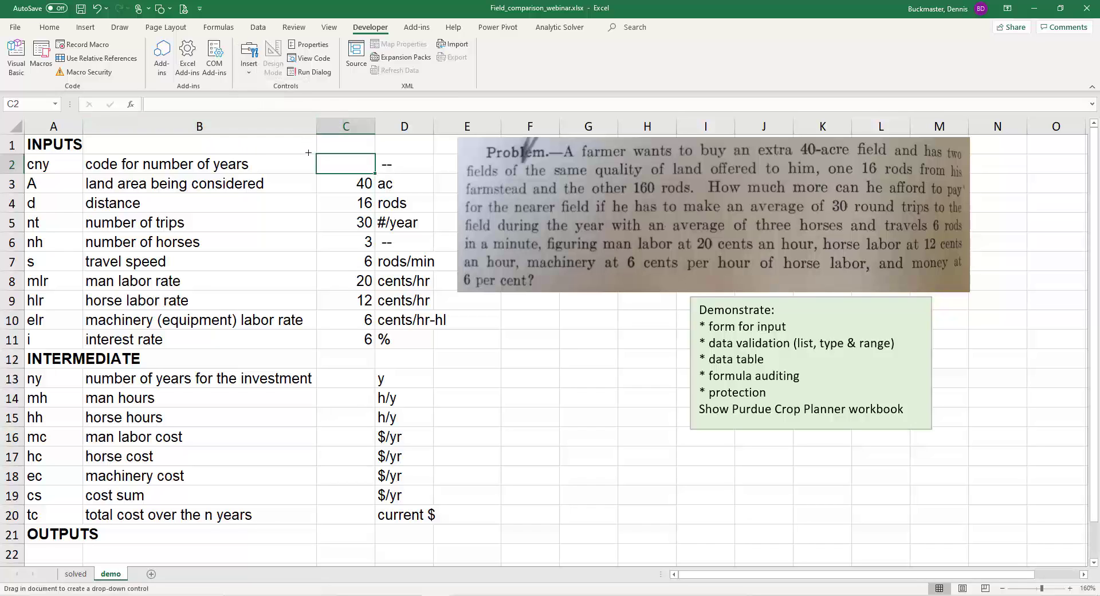
pyautogui.moveTo(279, 139); pyautogui.dragTo(405, 173)
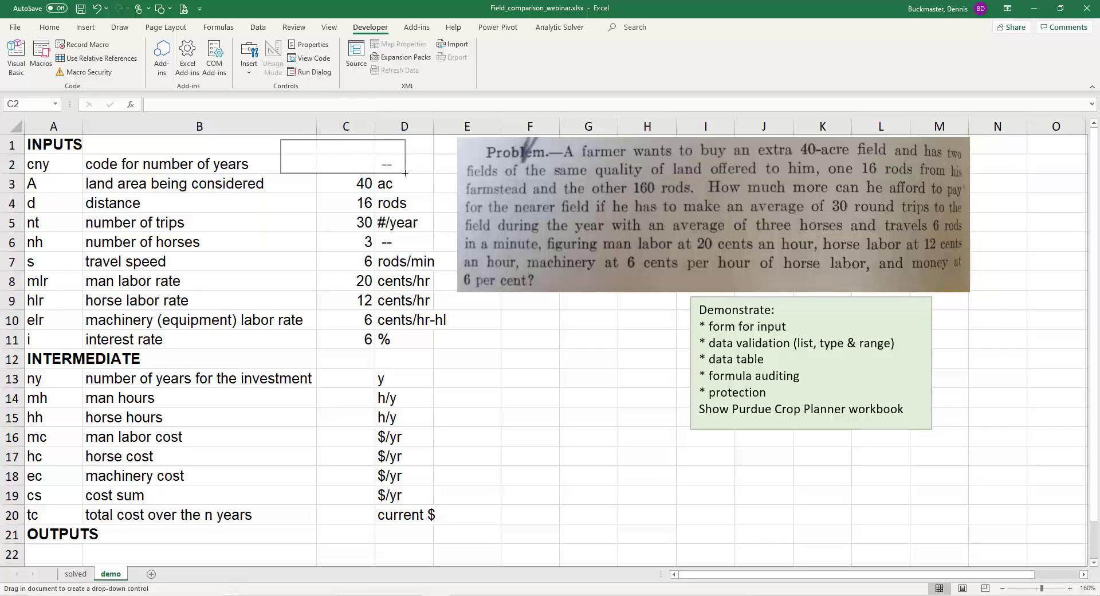
pyautogui.moveTo(405, 173); pyautogui.dragTo(405, 172)
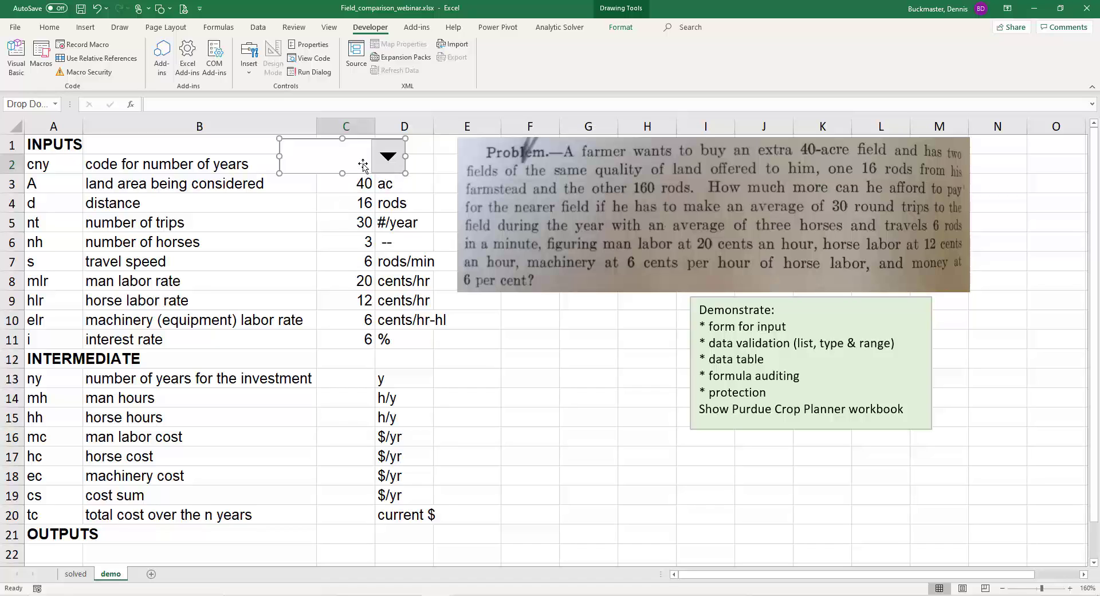
pyautogui.click(331, 204)
pyautogui.click(381, 164)
pyautogui.click(379, 165)
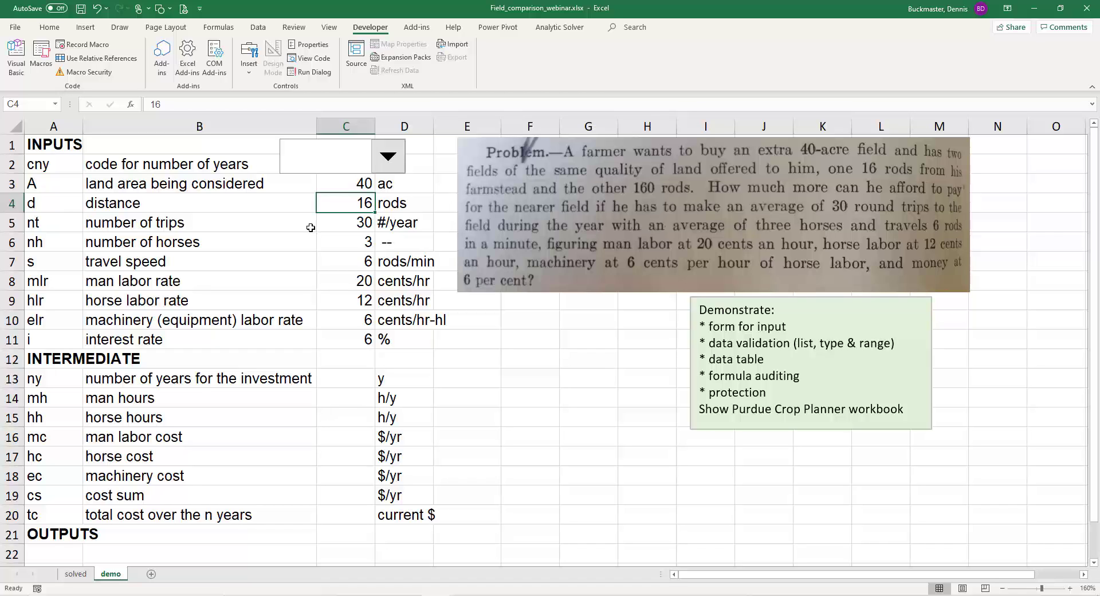
# Step: Open the combo box's format settings and go through size, protection, properties and alt text to the control options
pyautogui.rightClick(341, 157)
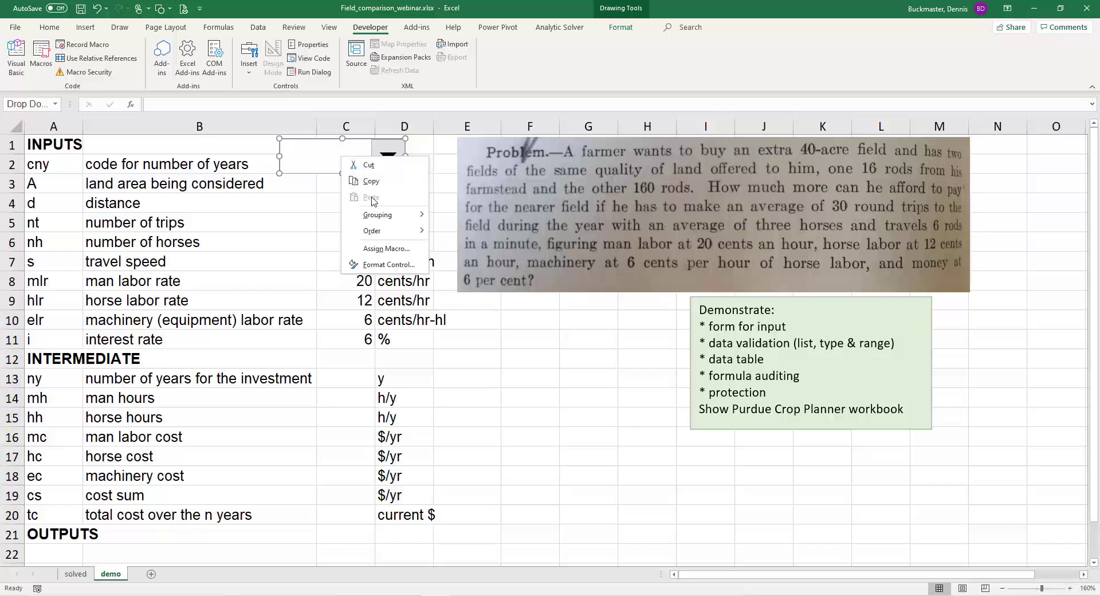
pyautogui.click(385, 265)
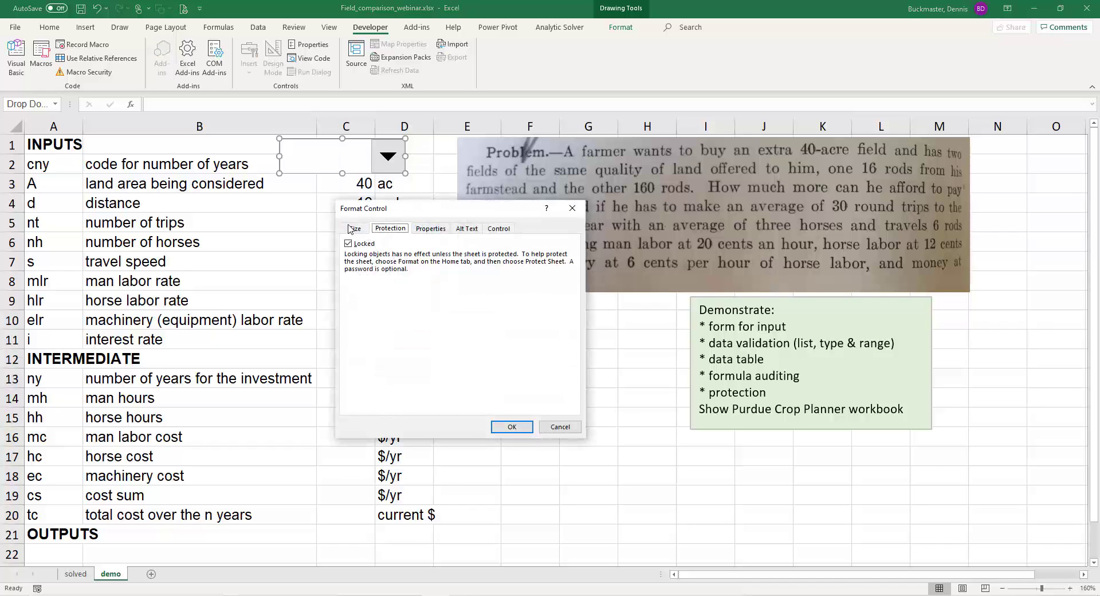
pyautogui.click(356, 230)
pyautogui.click(392, 230)
pyautogui.click(427, 230)
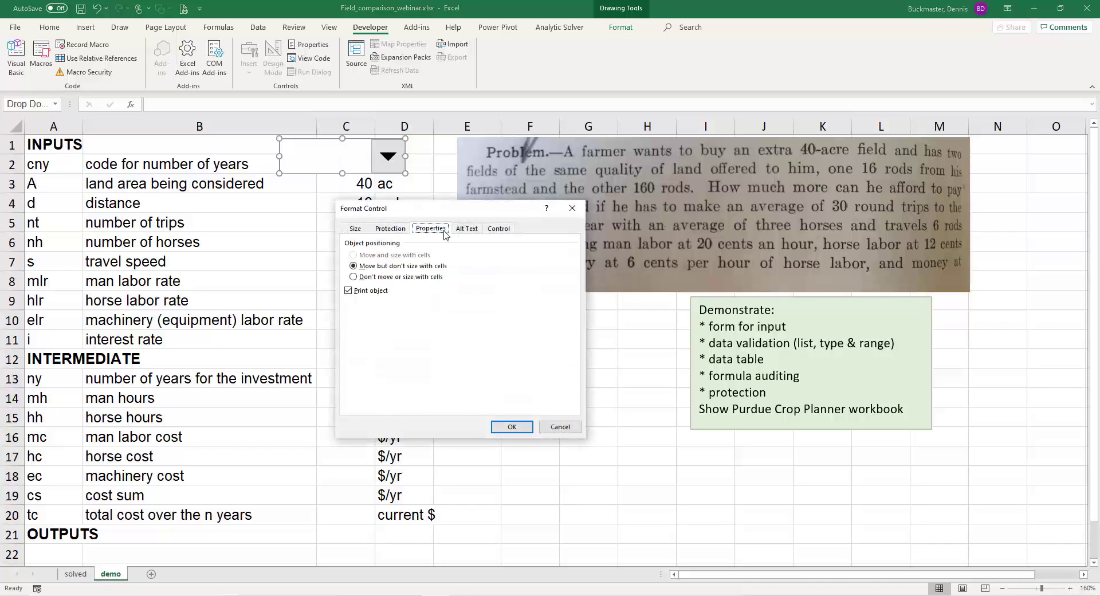
pyautogui.click(467, 229)
pyautogui.click(500, 234)
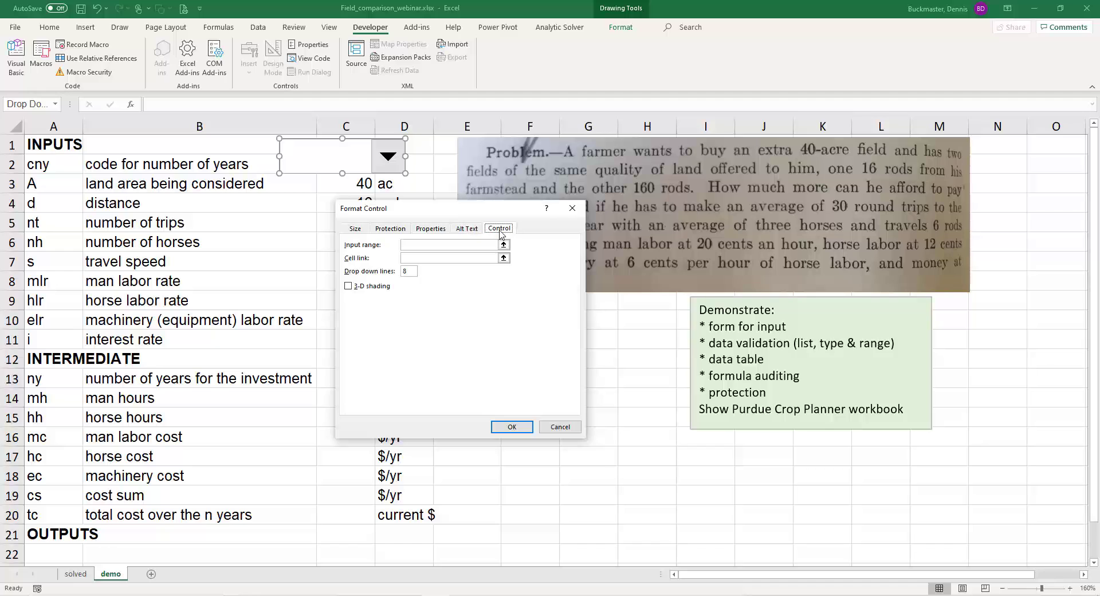
# Step: Set the combo box's input range to $Q$2:$Q$7, the year values in the Year options table
pyautogui.moveTo(513, 212); pyautogui.dragTo(496, 204)
pyautogui.click(456, 239)
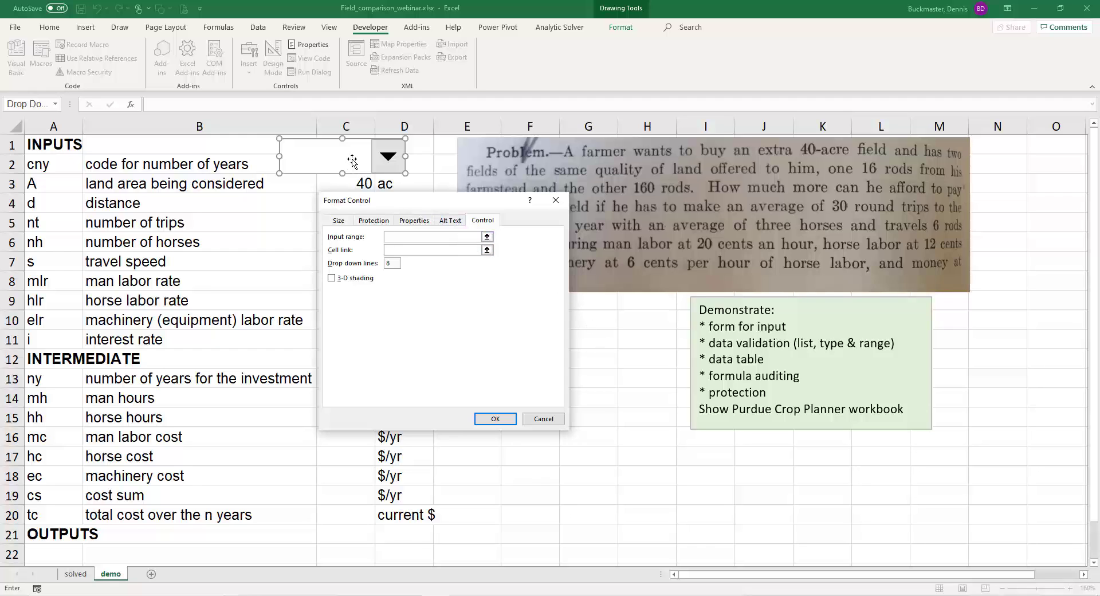
pyautogui.click(1083, 574)
pyautogui.click(1083, 574)
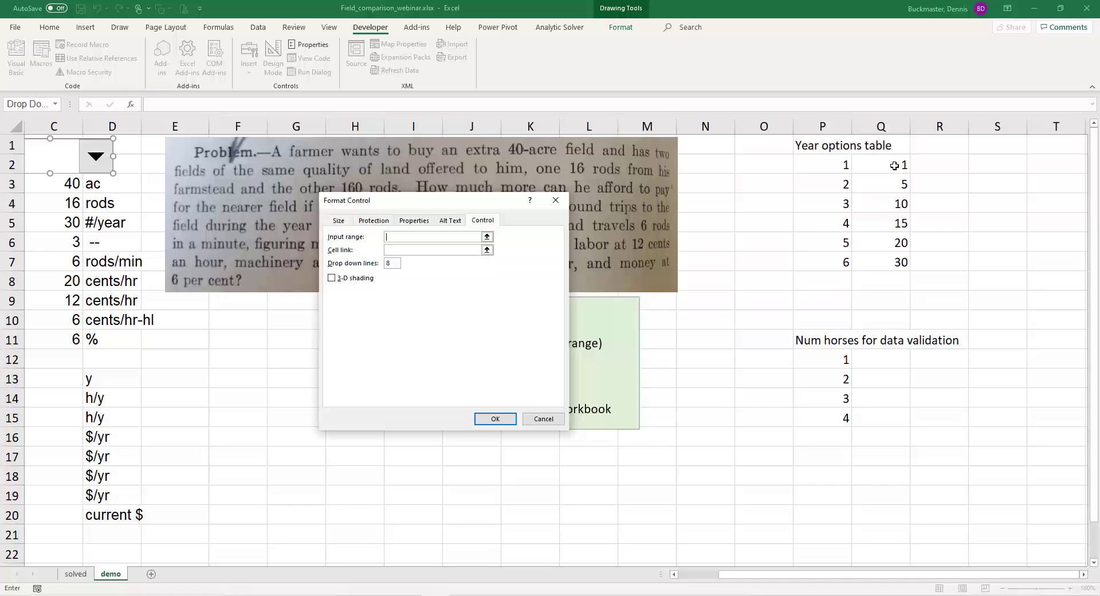
pyautogui.moveTo(894, 165); pyautogui.dragTo(894, 183)
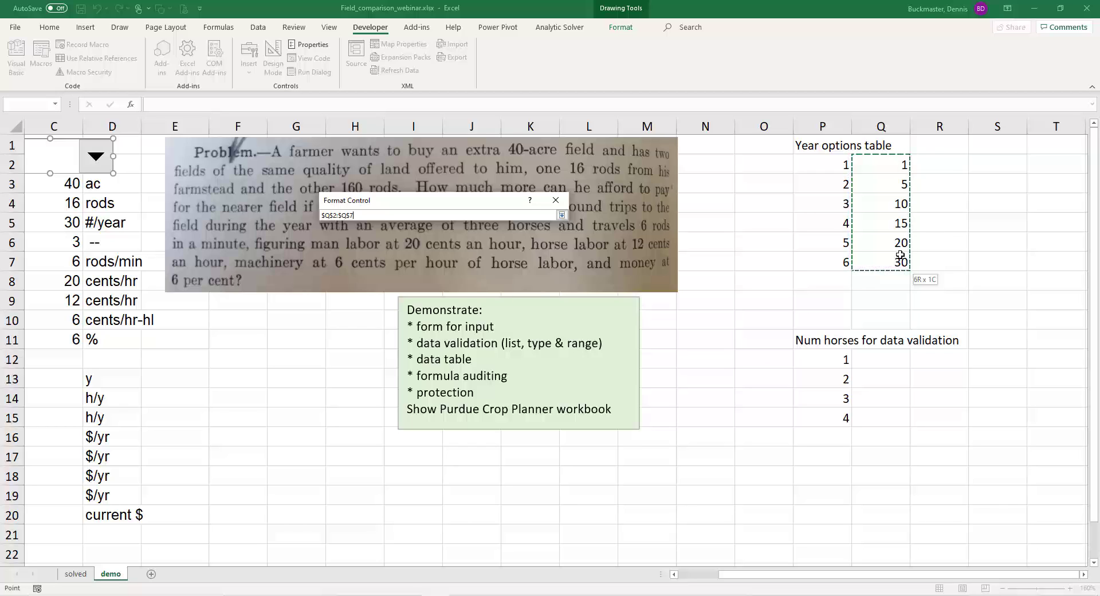
pyautogui.moveTo(900, 255); pyautogui.dragTo(900, 255)
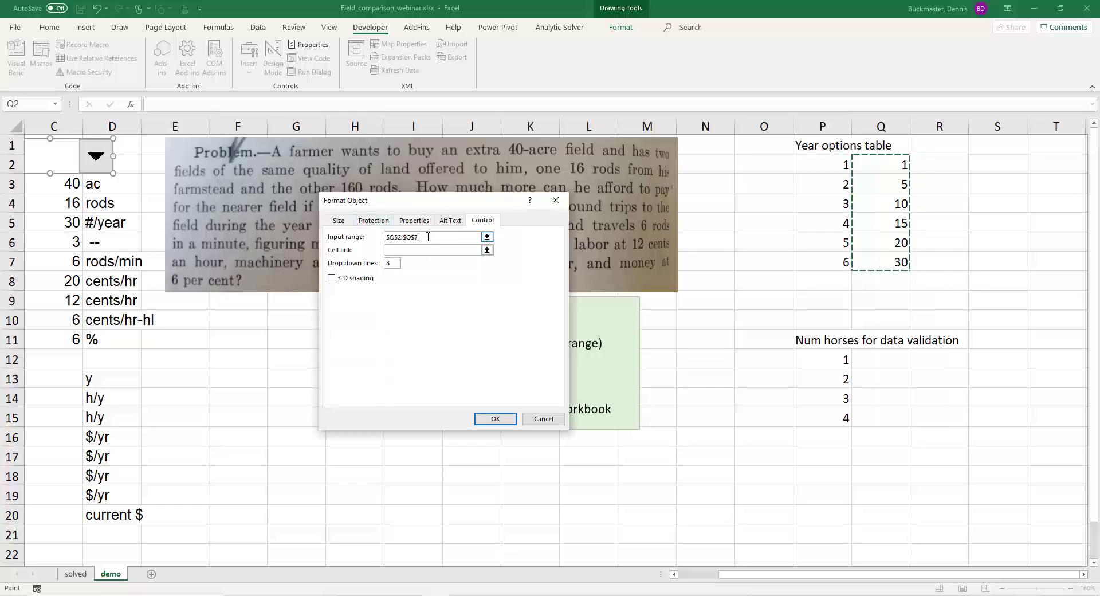
# Step: Link the combo box to cell C2 and apply the control settings
pyautogui.moveTo(415, 203); pyautogui.dragTo(557, 186)
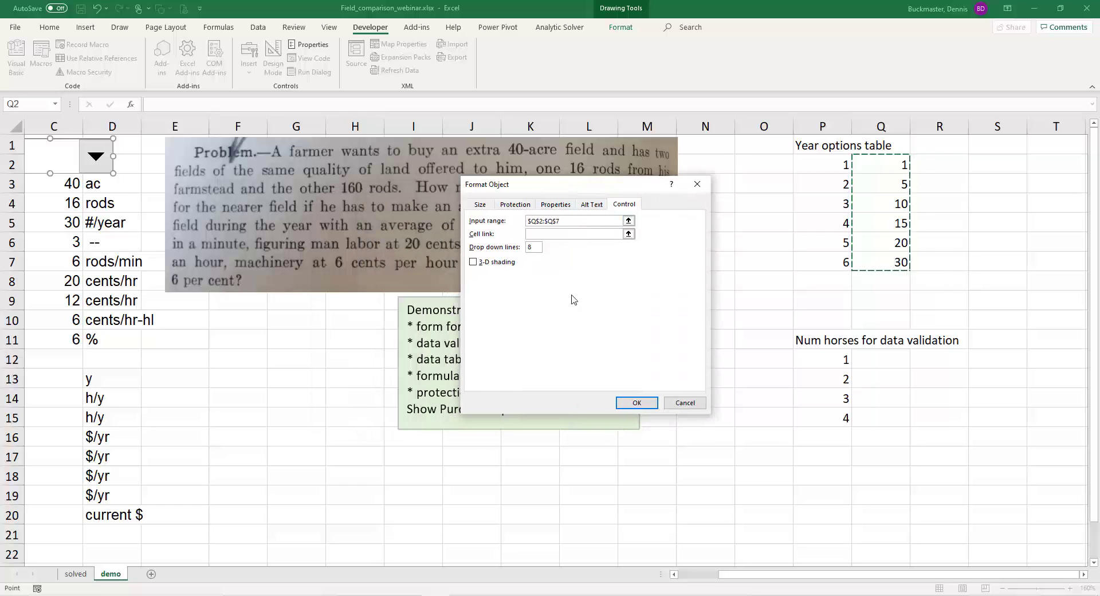
pyautogui.click(534, 236)
pyautogui.click(536, 235)
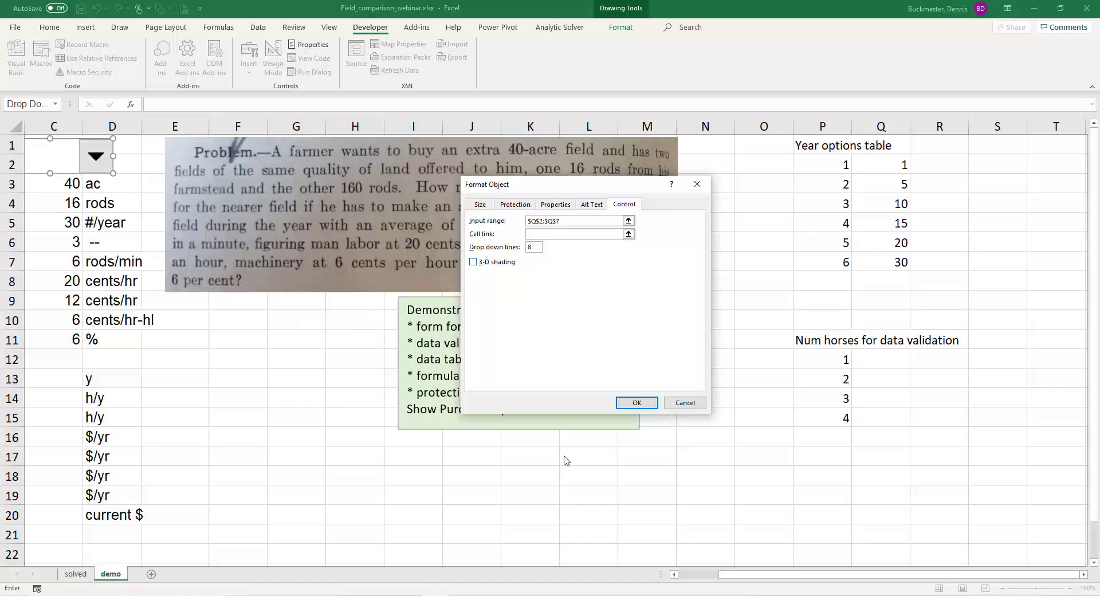
pyautogui.moveTo(761, 576); pyautogui.dragTo(687, 569)
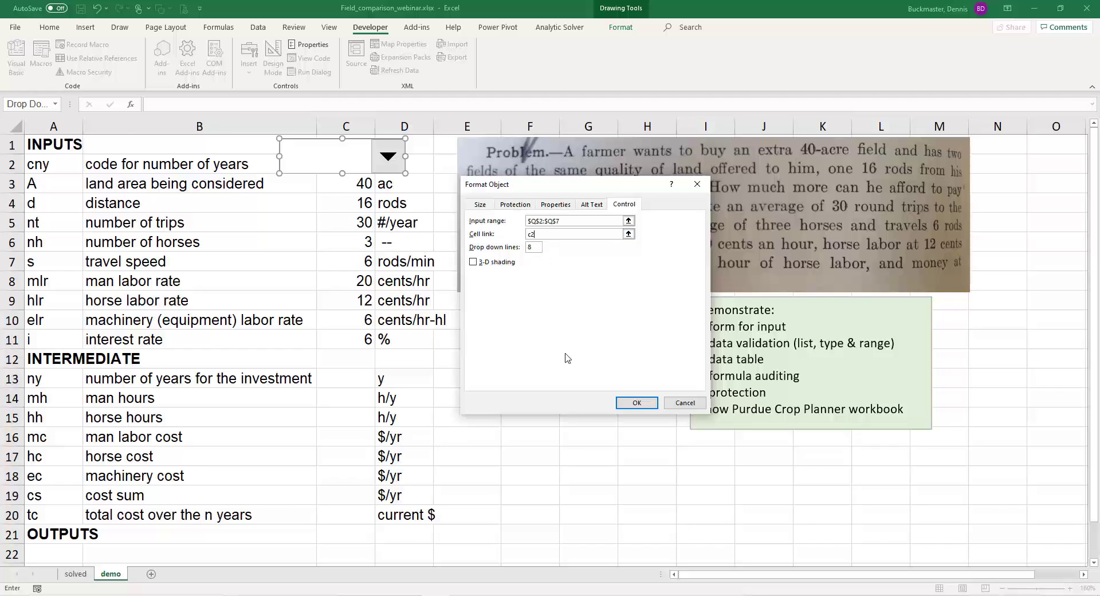
pyautogui.click(635, 401)
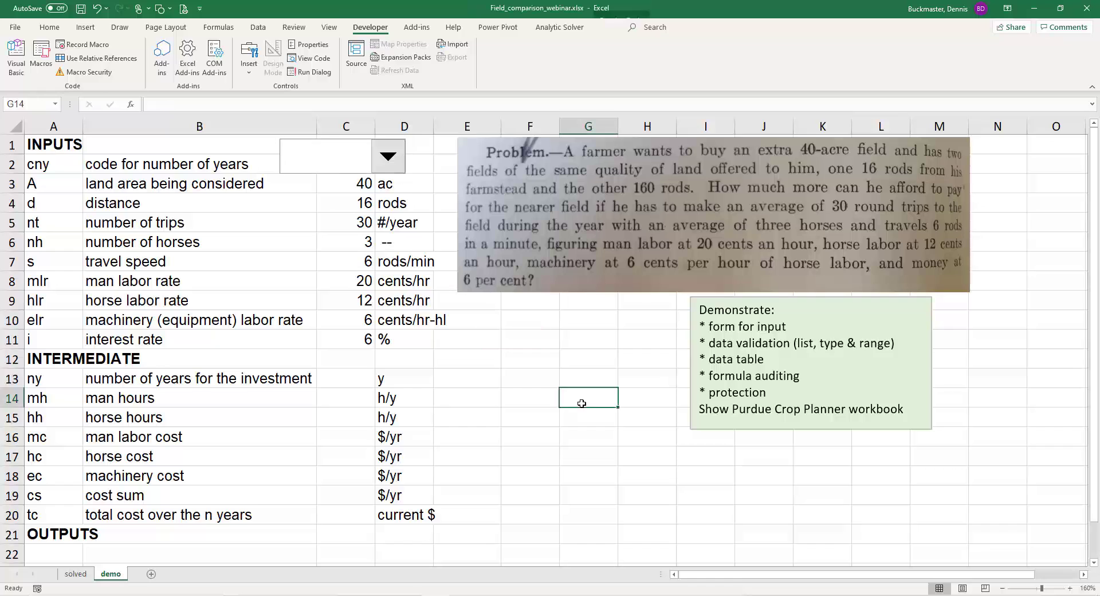
# Step: Move the combo box off cell C2 so it sits beside the number-of-years code row, over columns E and F
pyautogui.rightClick(381, 158)
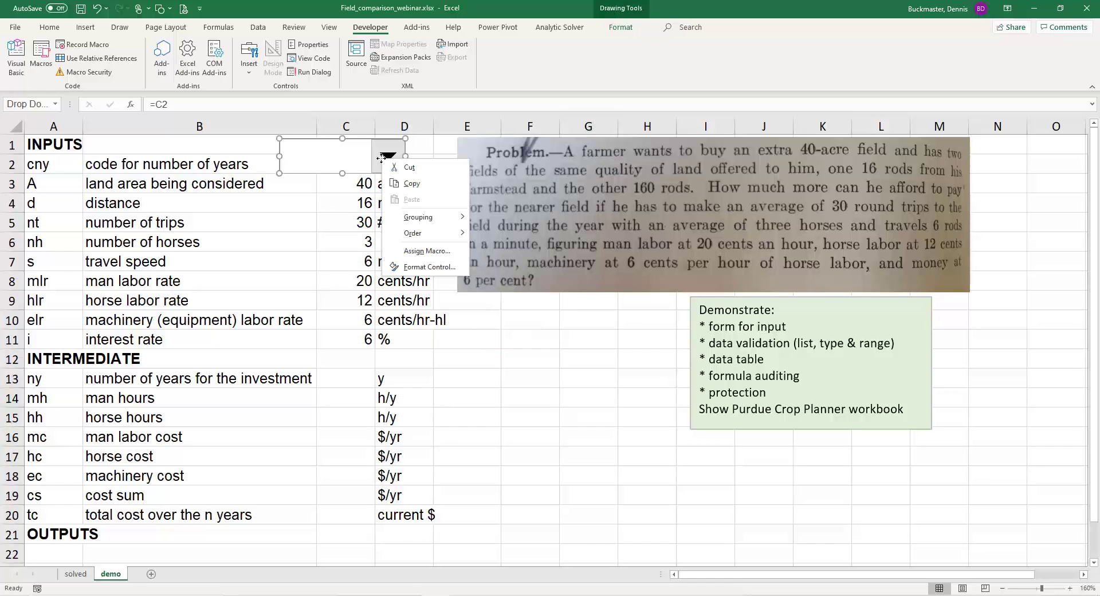
pyautogui.click(381, 158)
pyautogui.moveTo(382, 158); pyautogui.dragTo(514, 149)
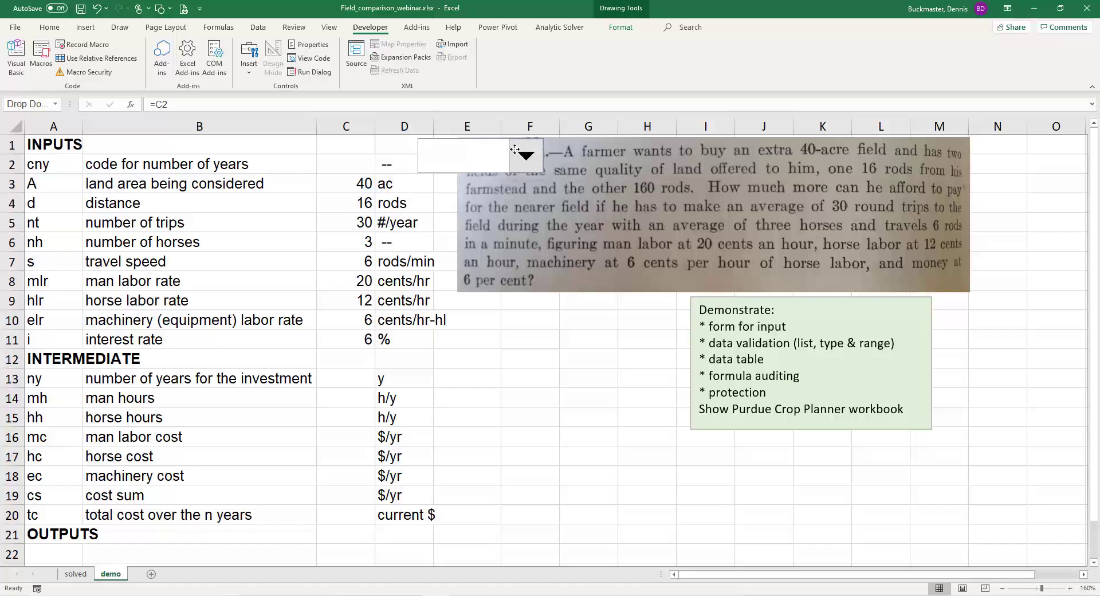
pyautogui.click(535, 359)
# Step: Test the combo box by choosing several year options in turn, including 1, 5 and finally 10
pyautogui.click(524, 158)
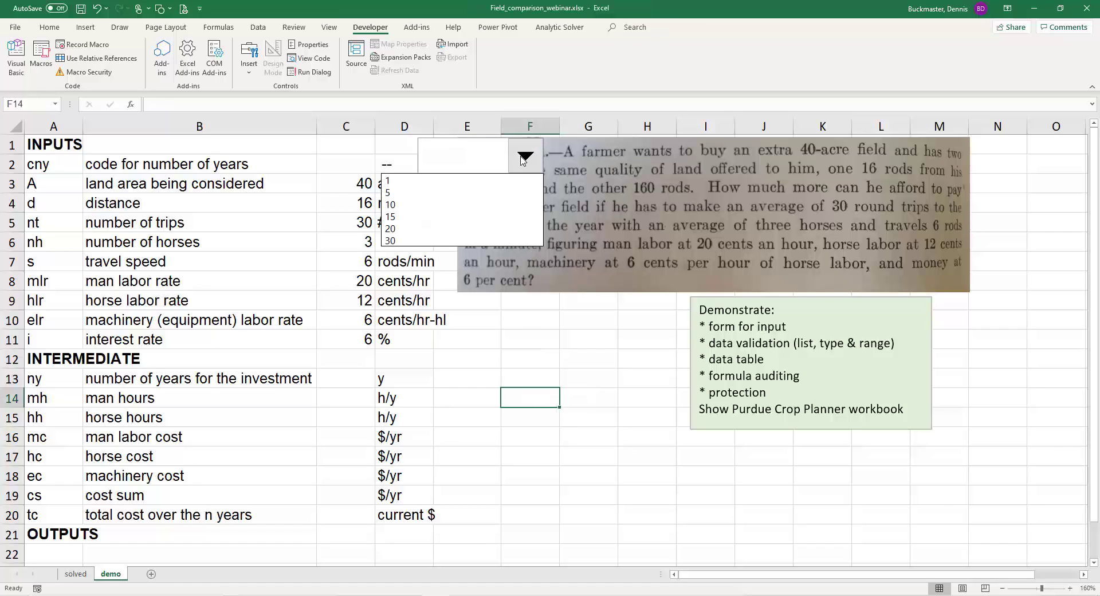
pyautogui.click(433, 178)
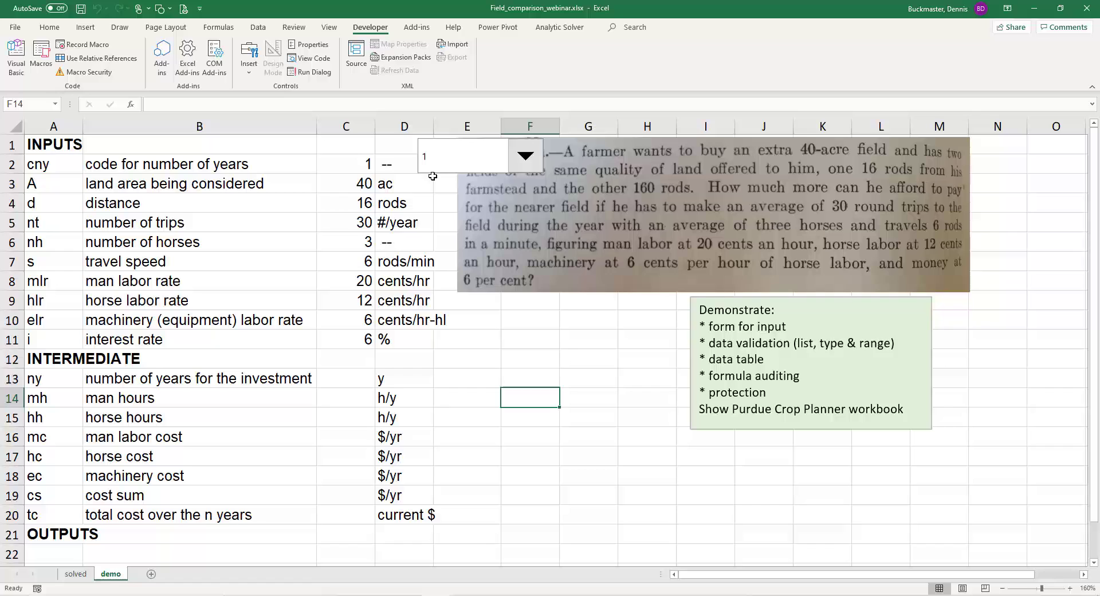
pyautogui.click(520, 162)
pyautogui.click(420, 213)
pyautogui.click(524, 156)
pyautogui.click(425, 241)
pyautogui.click(524, 157)
pyautogui.click(416, 197)
pyautogui.click(471, 167)
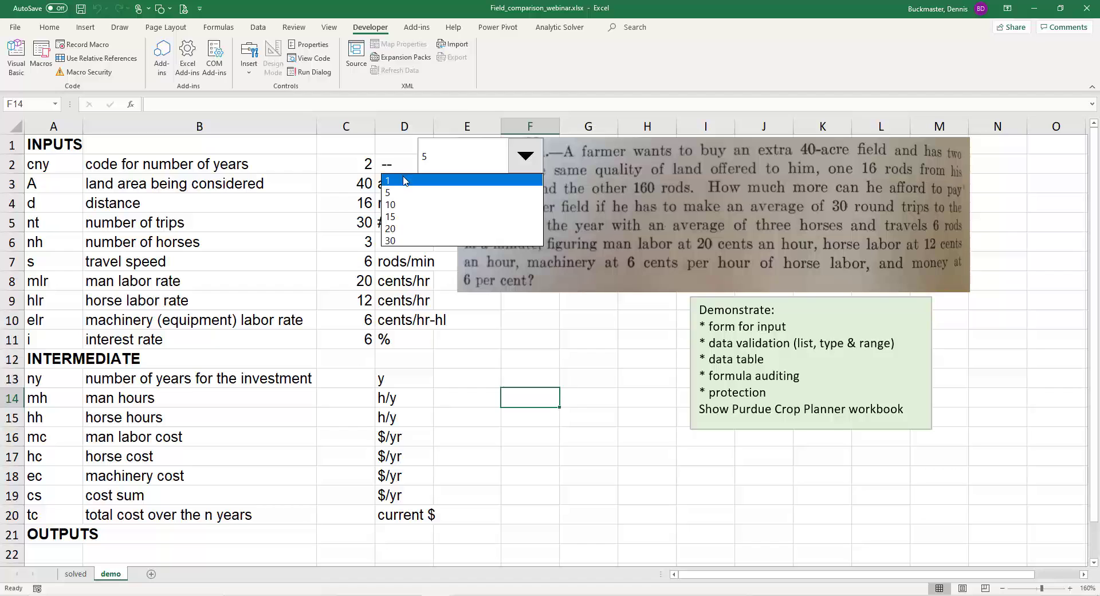
pyautogui.click(402, 208)
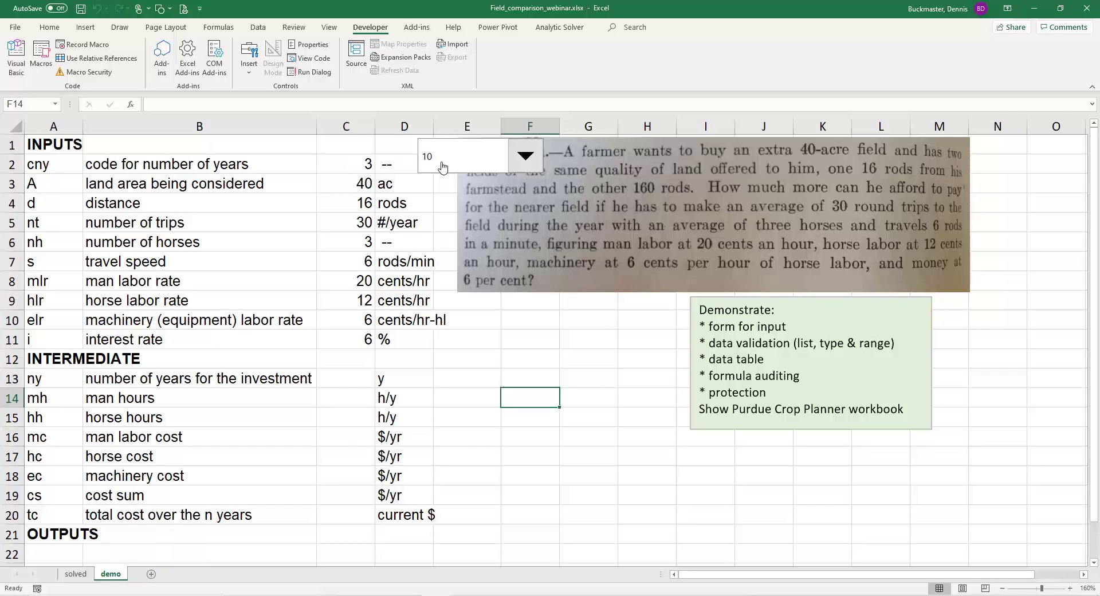
# Step: Examine the Year options table by highlighting the codes in P2:P7 and the matching years in Q2:Q7
pyautogui.click(1084, 577)
pyautogui.click(1084, 576)
pyautogui.click(1084, 577)
pyautogui.click(769, 165)
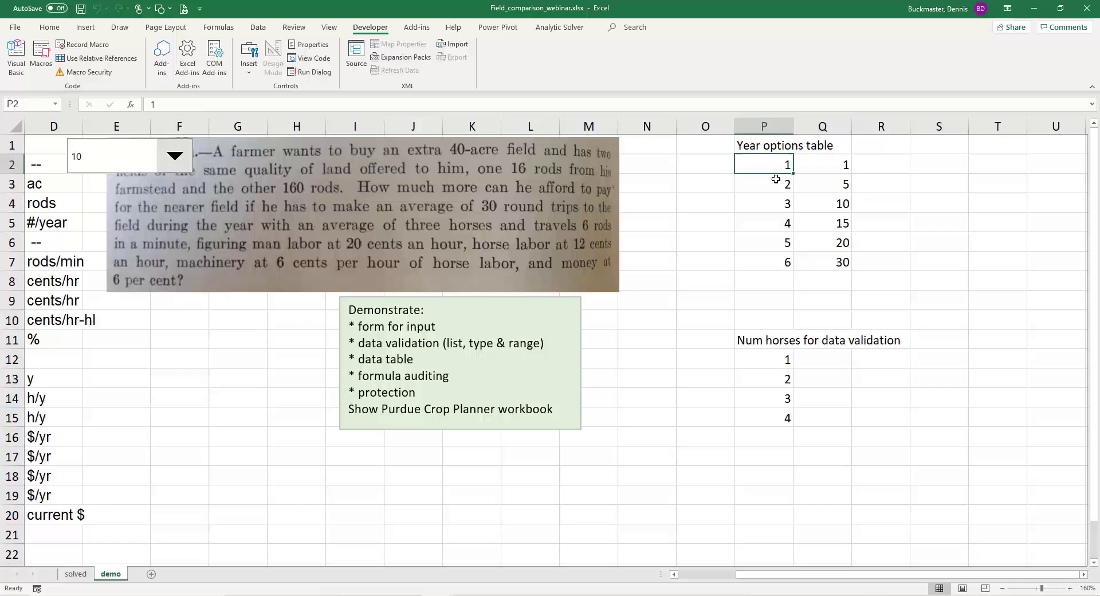
pyautogui.moveTo(776, 180); pyautogui.dragTo(783, 257)
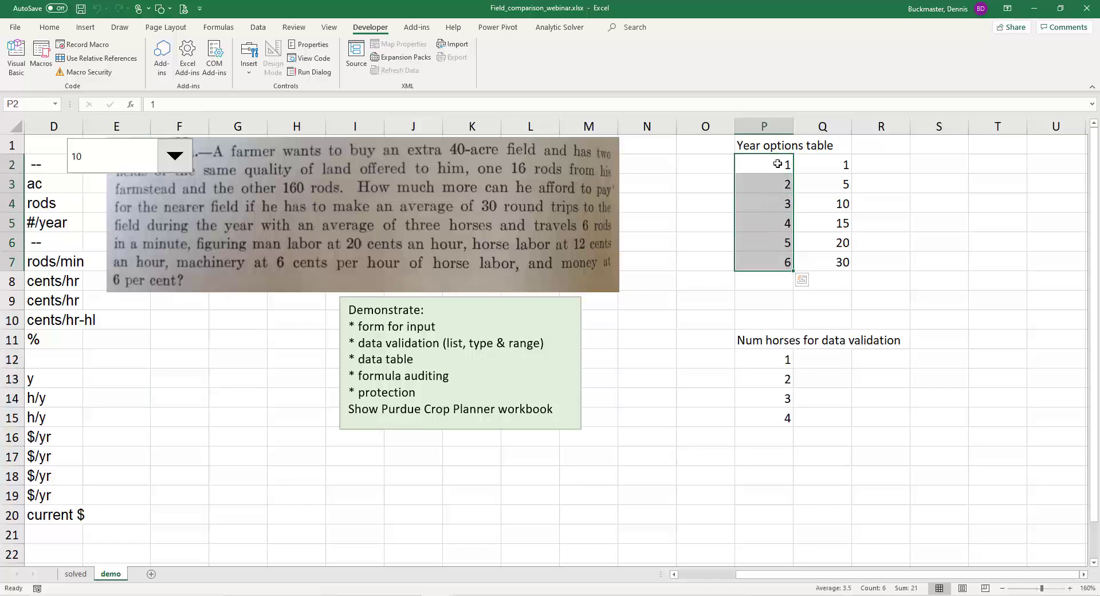
pyautogui.moveTo(777, 164); pyautogui.dragTo(784, 261)
pyautogui.moveTo(825, 164); pyautogui.dragTo(841, 263)
pyautogui.moveTo(790, 575); pyautogui.dragTo(728, 575)
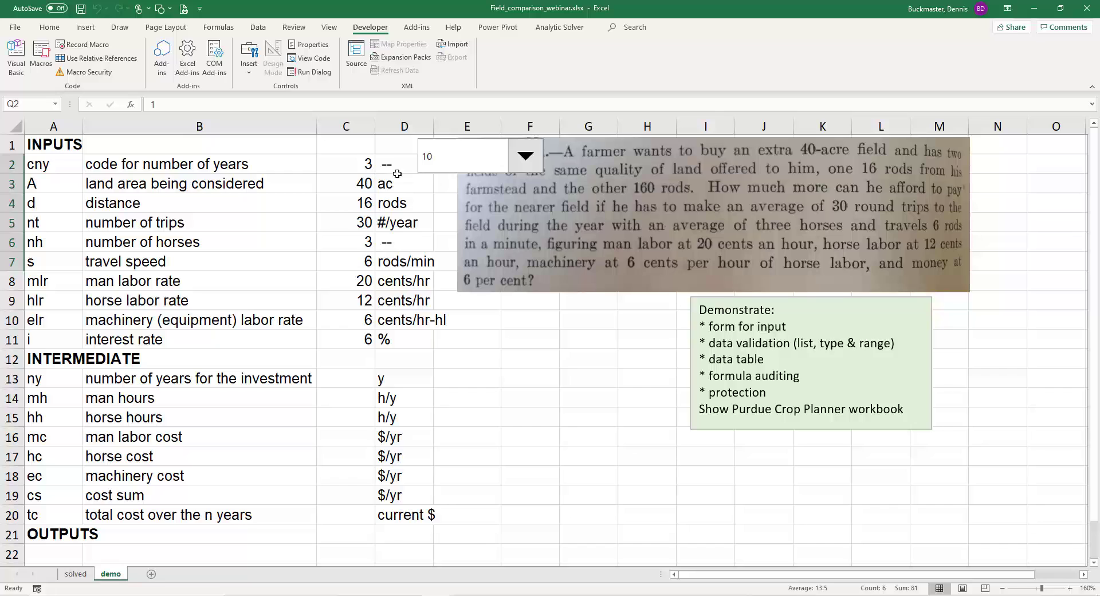
# Step: Choose 5 years in the combo box and check code cell C2 against the number-of-years cell C13
pyautogui.click(525, 156)
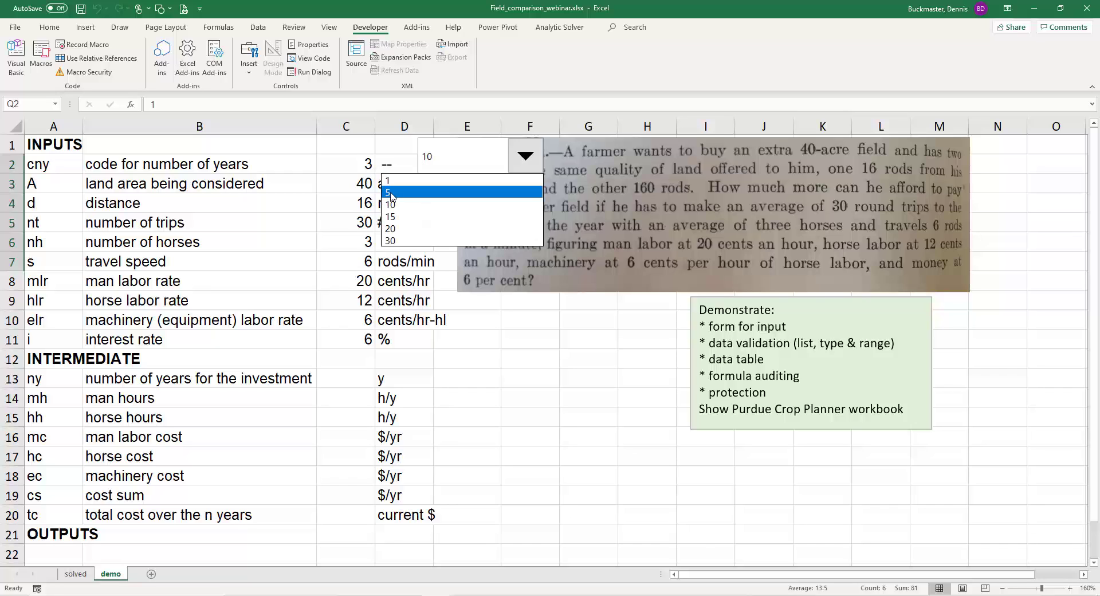
pyautogui.click(391, 193)
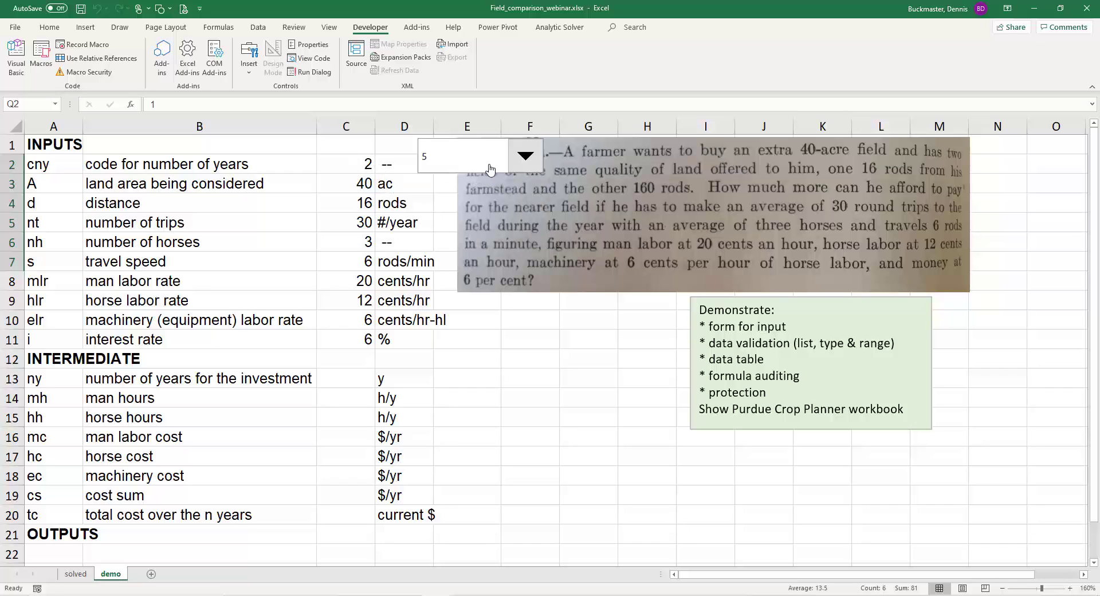
pyautogui.click(337, 381)
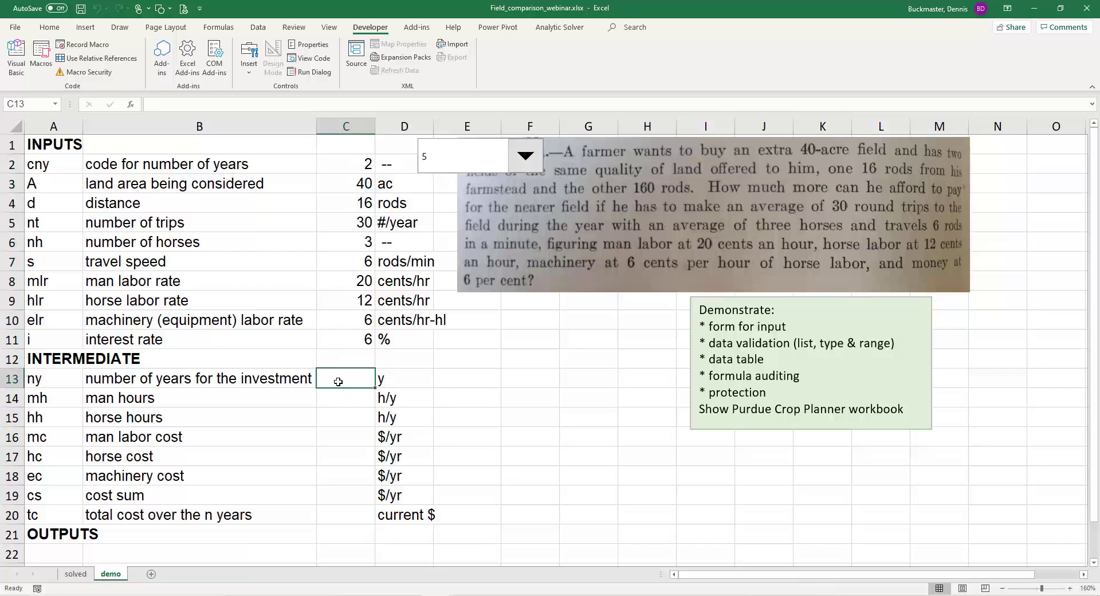
pyautogui.click(355, 163)
pyautogui.click(350, 380)
# Step: Create names from the left column for rows 2 to 11, 13 to 20 and 22 to 25
pyautogui.click(219, 28)
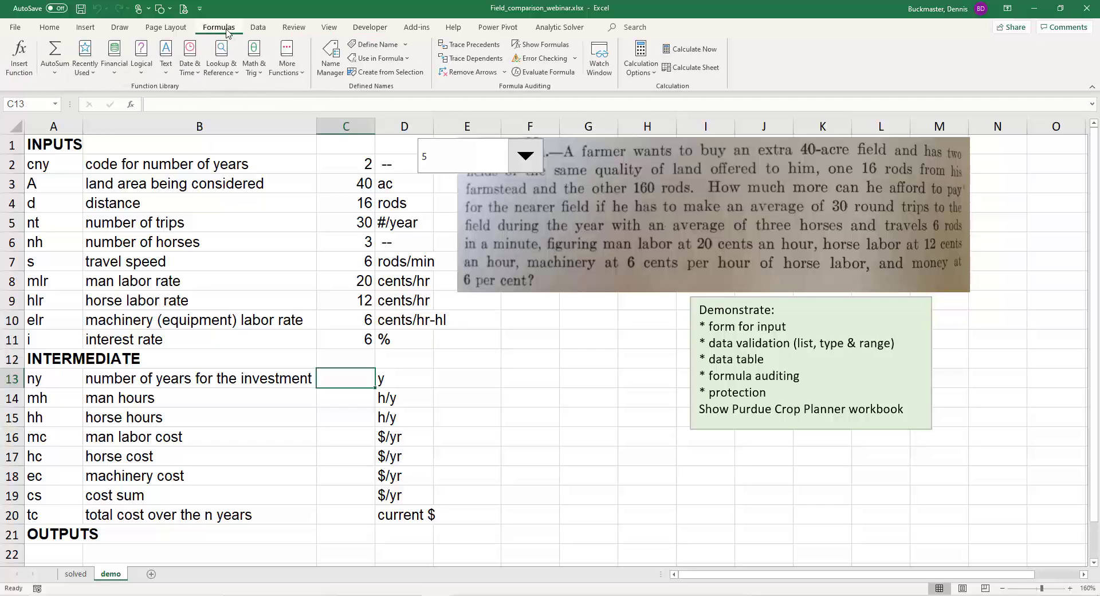
pyautogui.moveTo(12, 164); pyautogui.dragTo(11, 339)
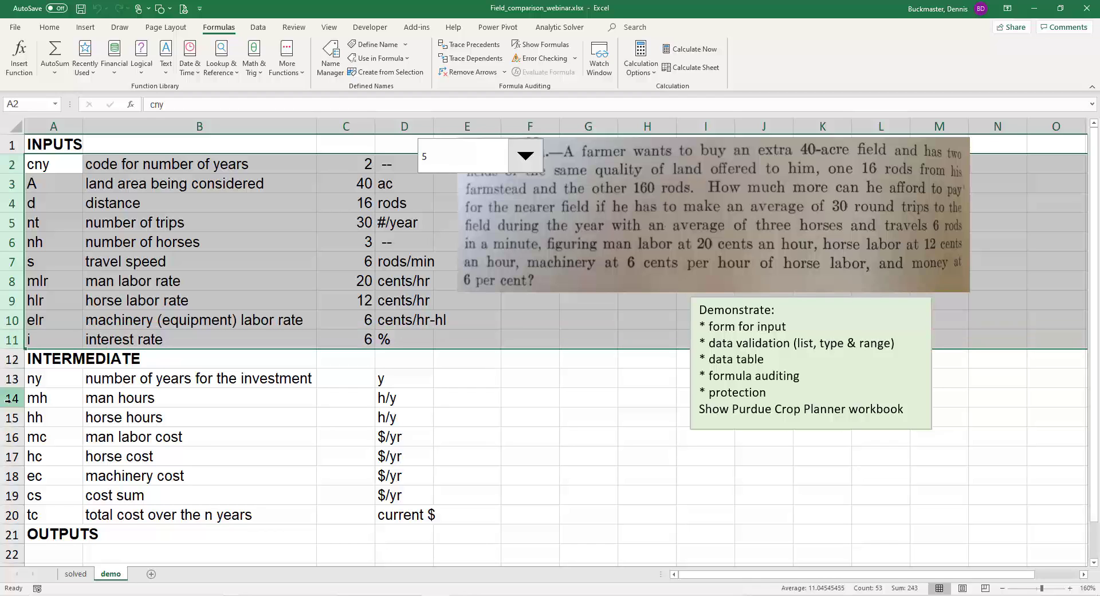
pyautogui.keyDown('ctrl'); pyautogui.moveTo(11, 378); pyautogui.dragTo(12, 514); pyautogui.keyUp('ctrl')
pyautogui.scroll(-3, 37, 446)
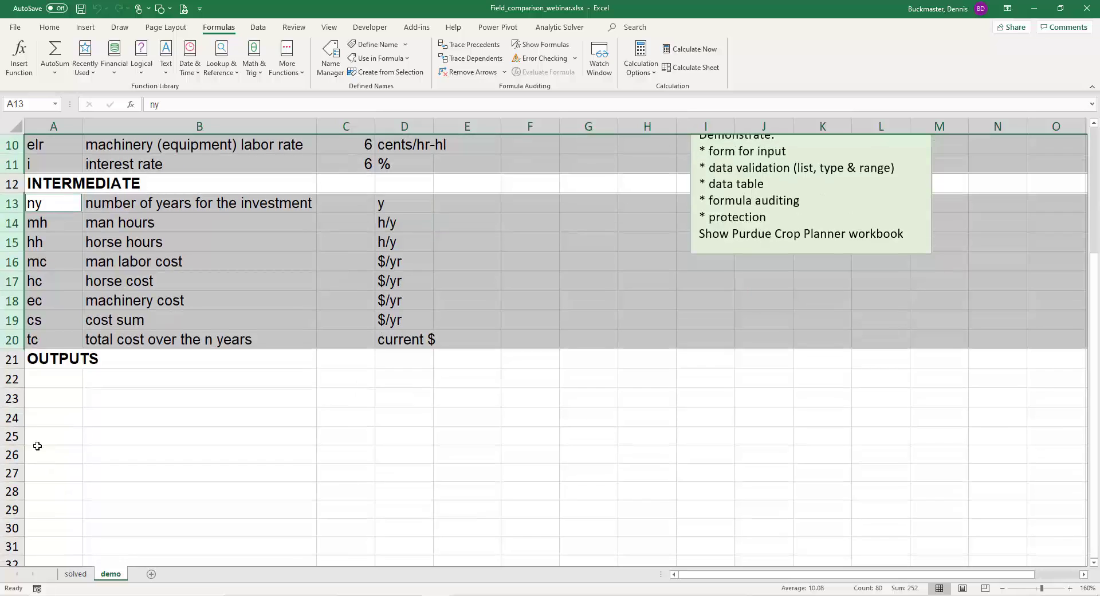
pyautogui.keyDown('ctrl'); pyautogui.moveTo(12, 378); pyautogui.dragTo(15, 444); pyautogui.keyUp('ctrl')
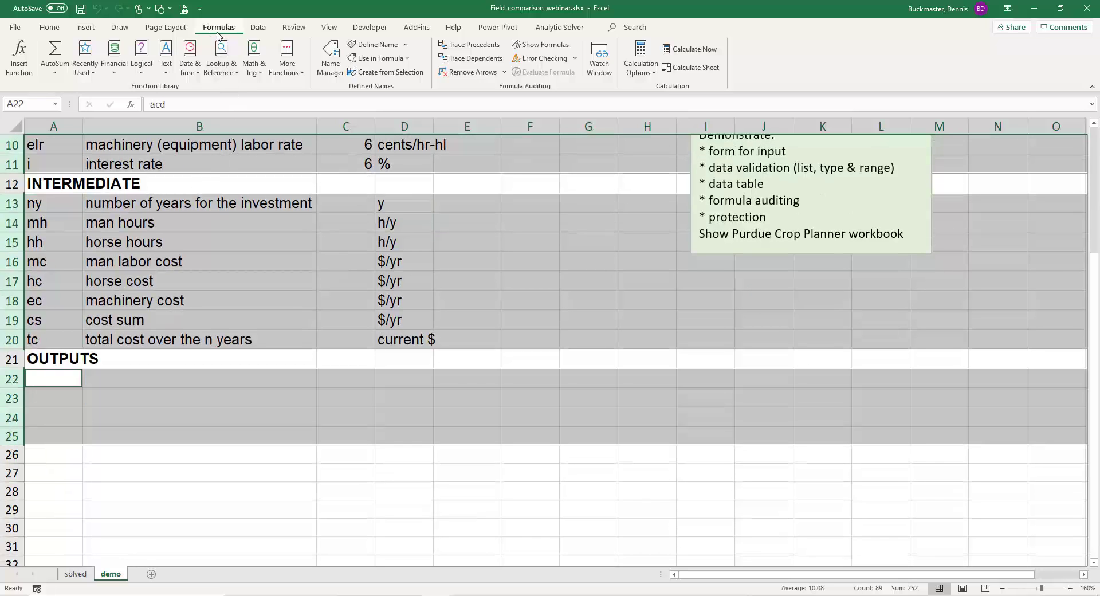
pyautogui.click(396, 73)
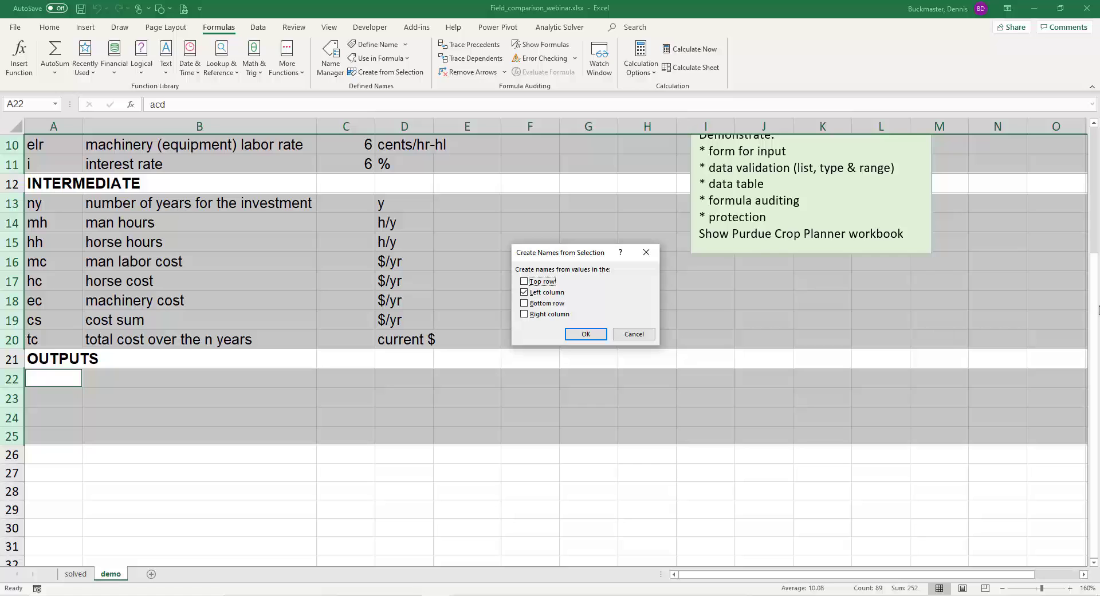
pyautogui.click(585, 334)
# Step: Compare the land area and distance symbols in A3 and A4 with their value cells C3 and C4
pyautogui.scroll(3, 396, 280)
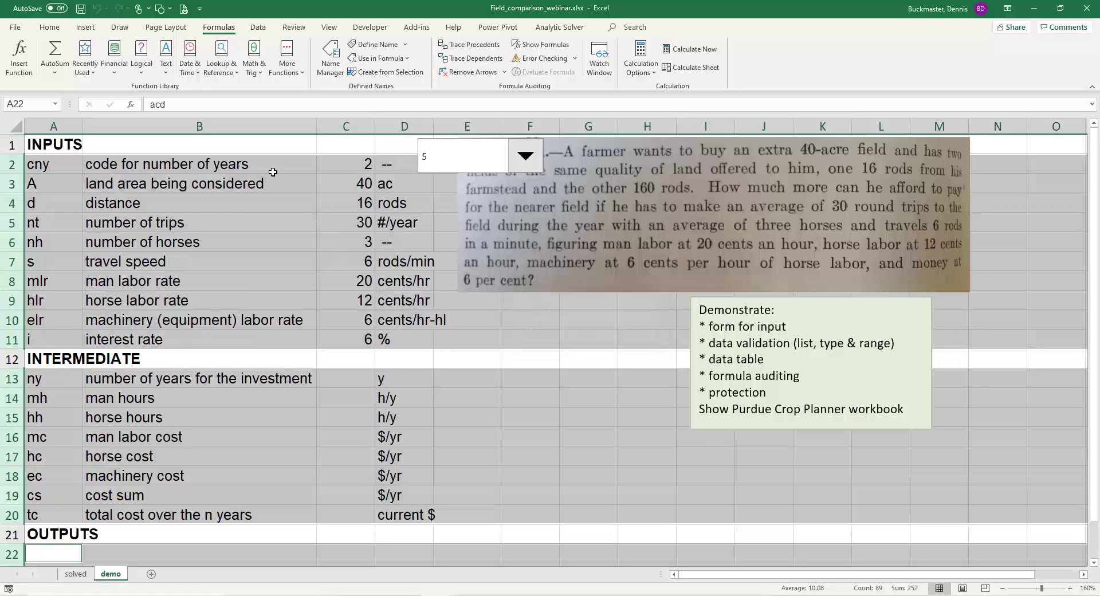
pyautogui.click(53, 184)
pyautogui.click(331, 184)
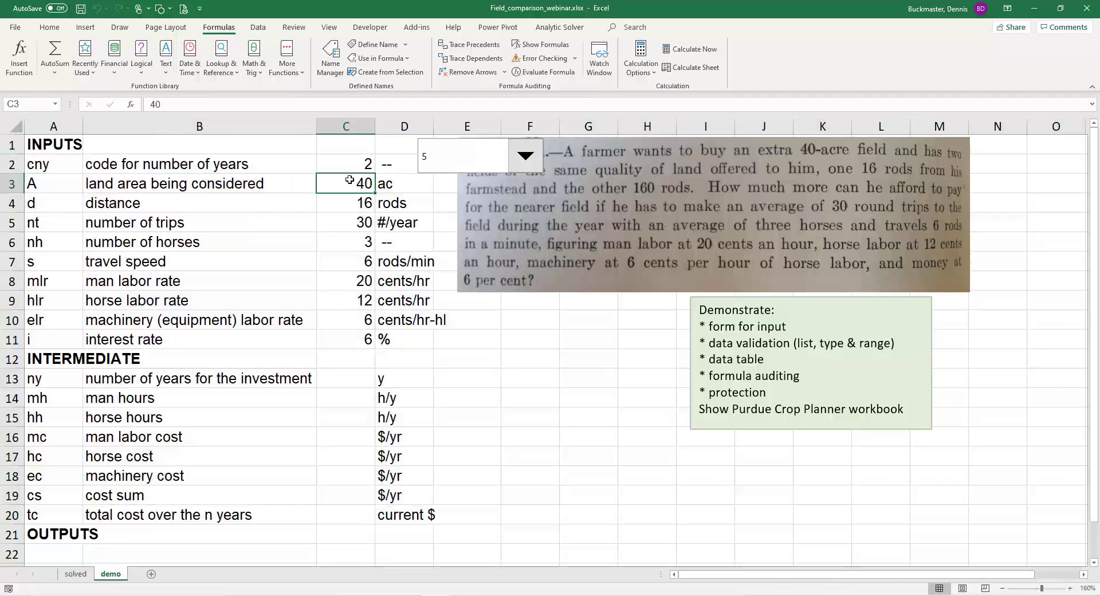
pyautogui.click(50, 184)
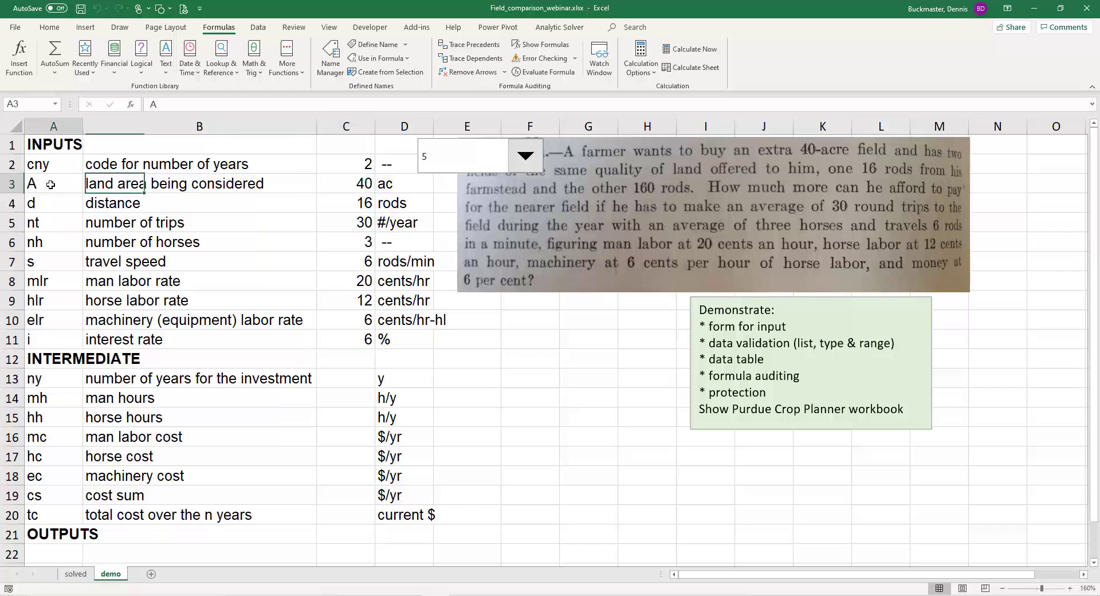
pyautogui.click(346, 203)
pyautogui.click(43, 204)
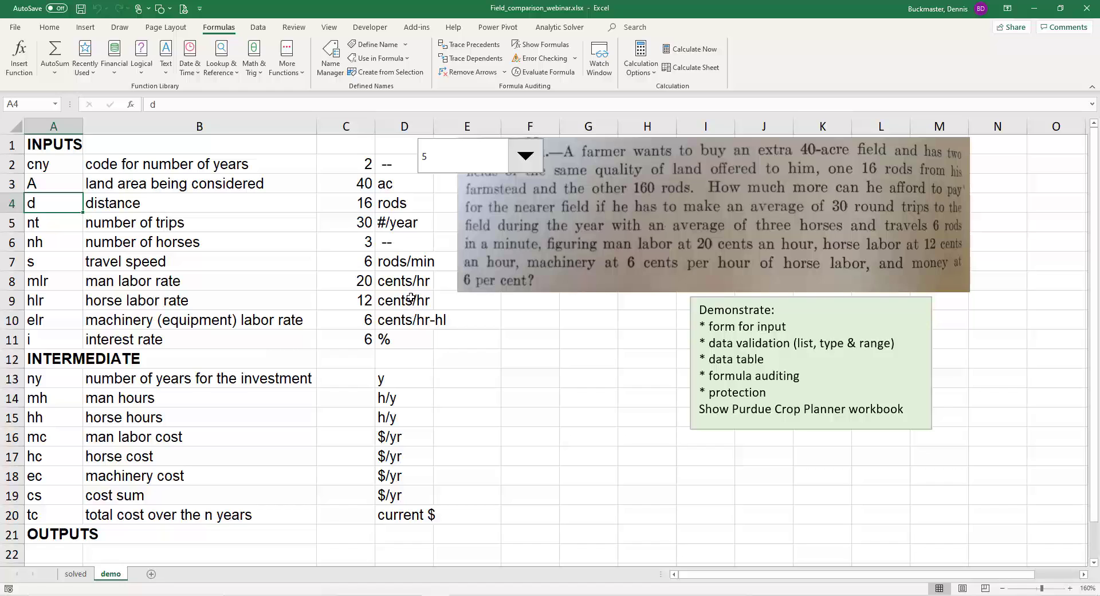
# Step: Insert a VLOOKUP function in C13 for the number of years, with cny as the lookup value
pyautogui.click(372, 378)
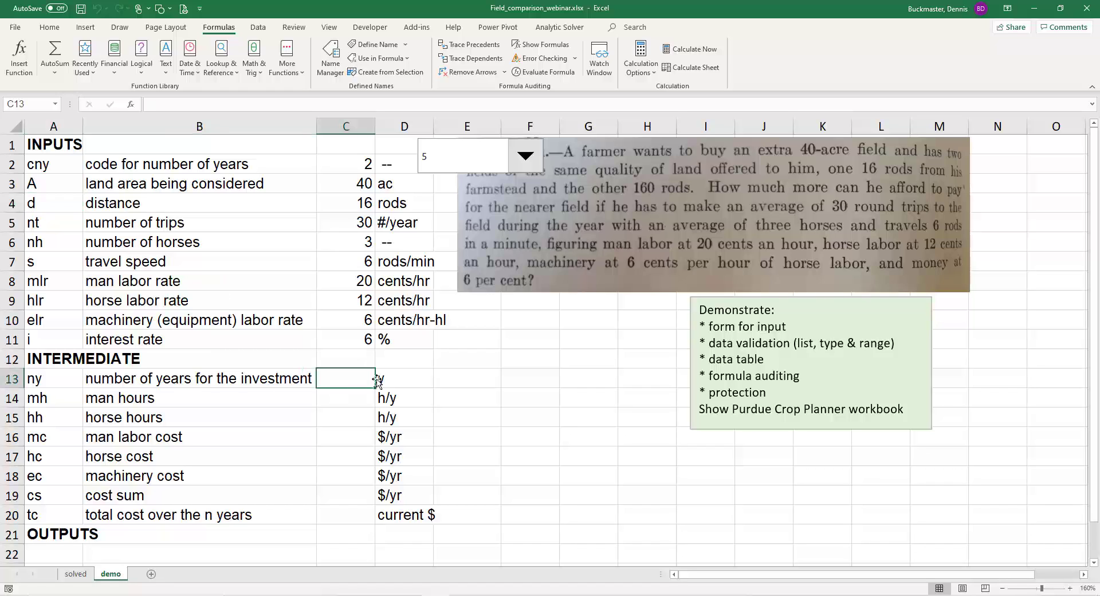
pyautogui.click(131, 106)
pyautogui.write('vlookup')
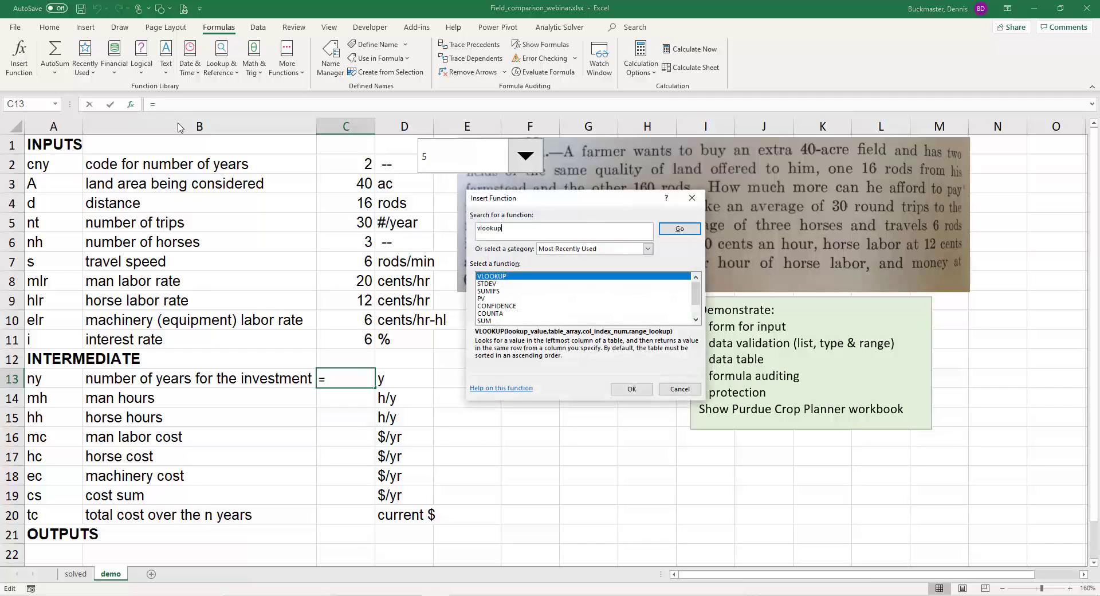
pyautogui.press('Return')
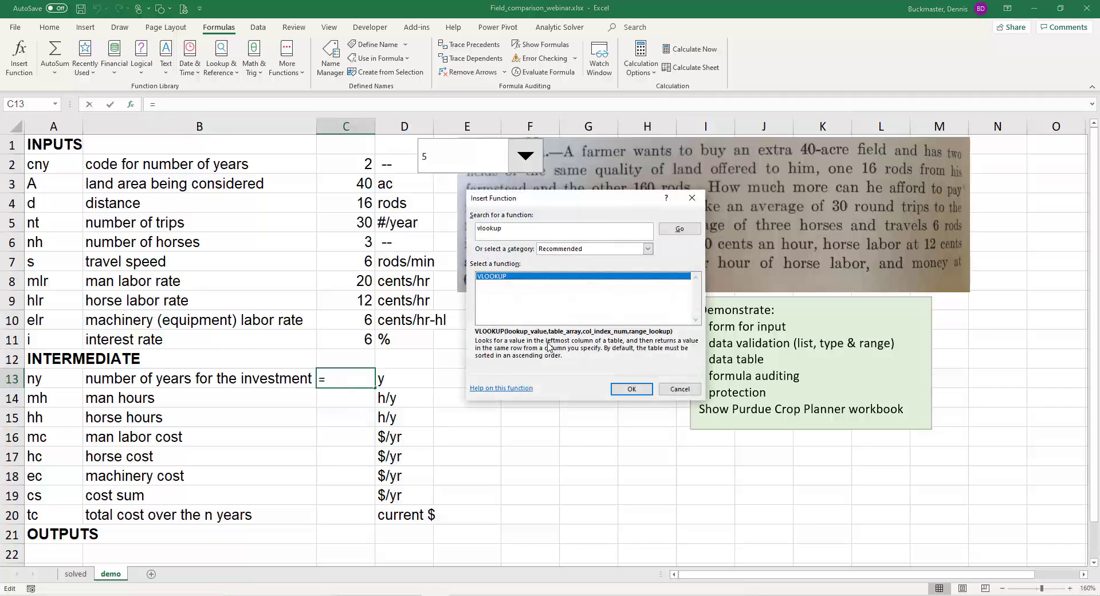
pyautogui.click(641, 389)
pyautogui.click(537, 240)
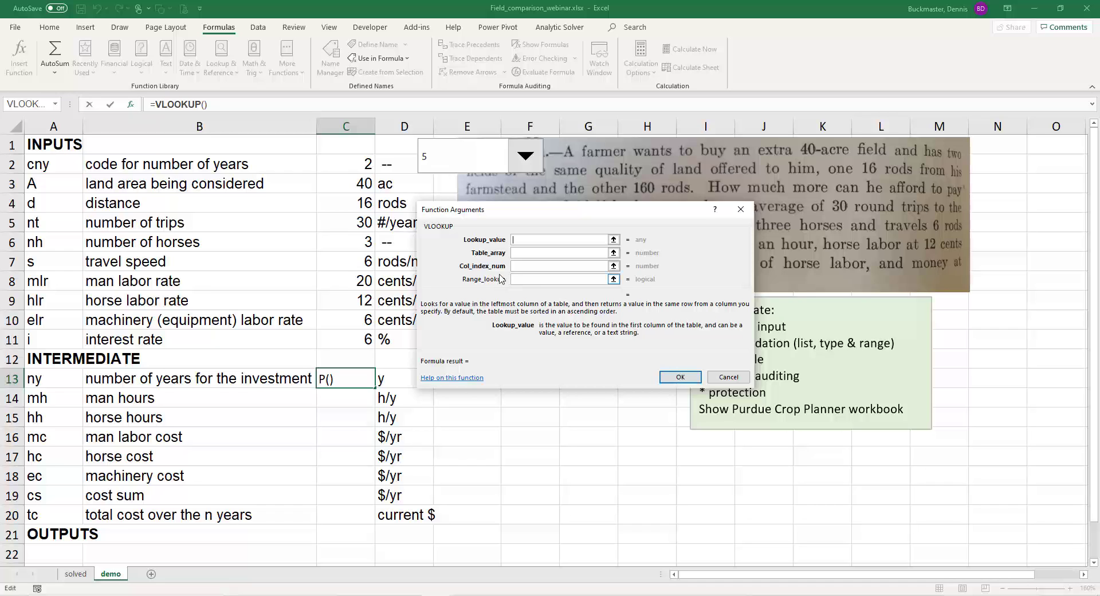
pyautogui.write('cny')
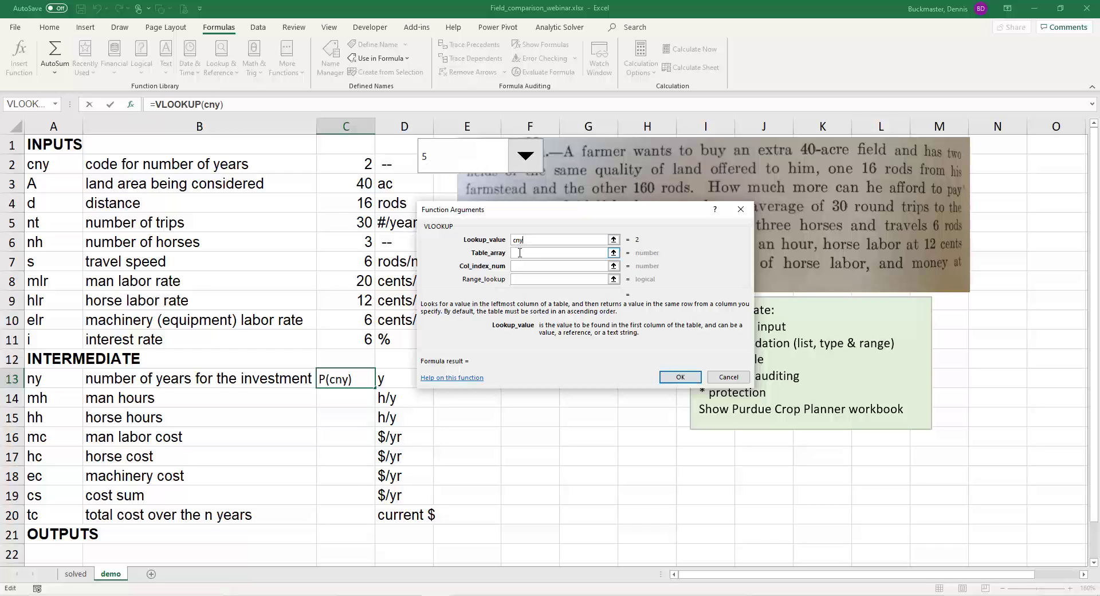
# Step: Complete the VLOOKUP with table array P2:Q7 and column index 2, leaving the range lookup empty
pyautogui.click(523, 256)
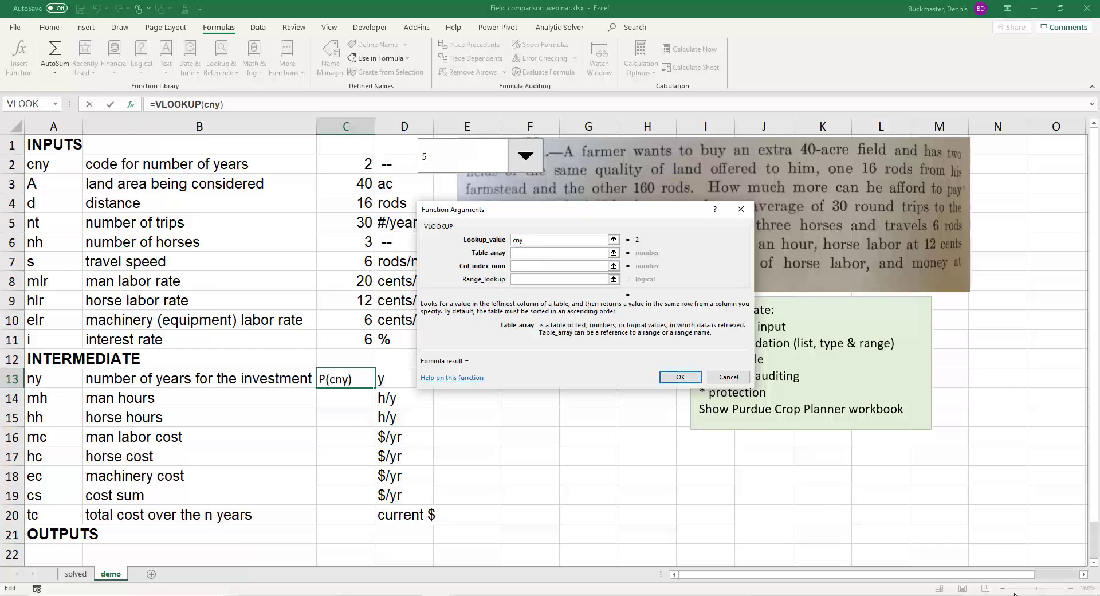
pyautogui.moveTo(1014, 581); pyautogui.dragTo(1053, 581)
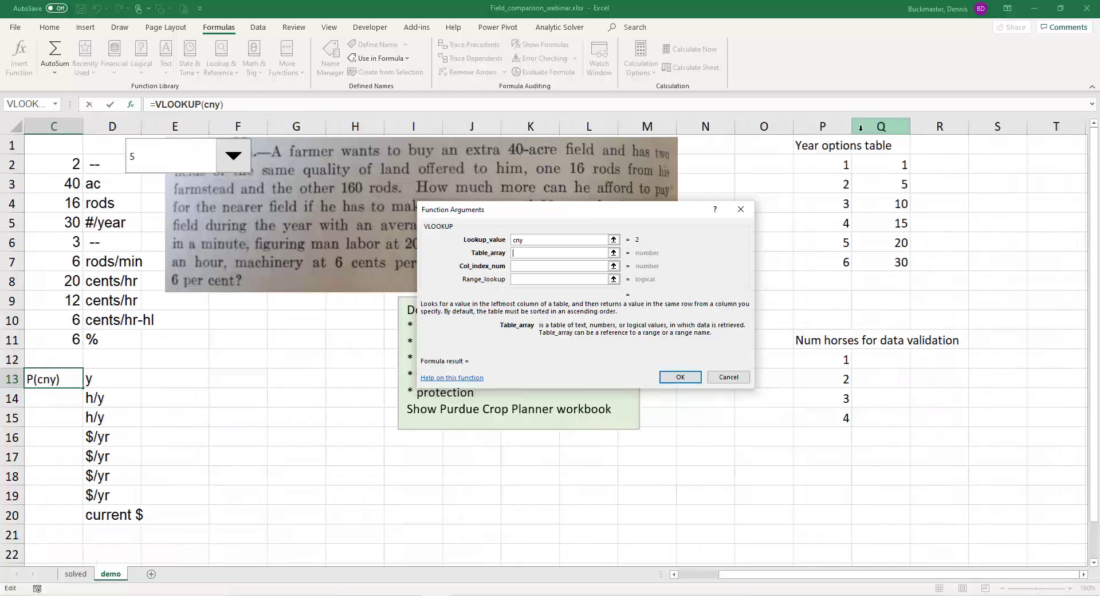
pyautogui.moveTo(832, 164); pyautogui.dragTo(886, 267)
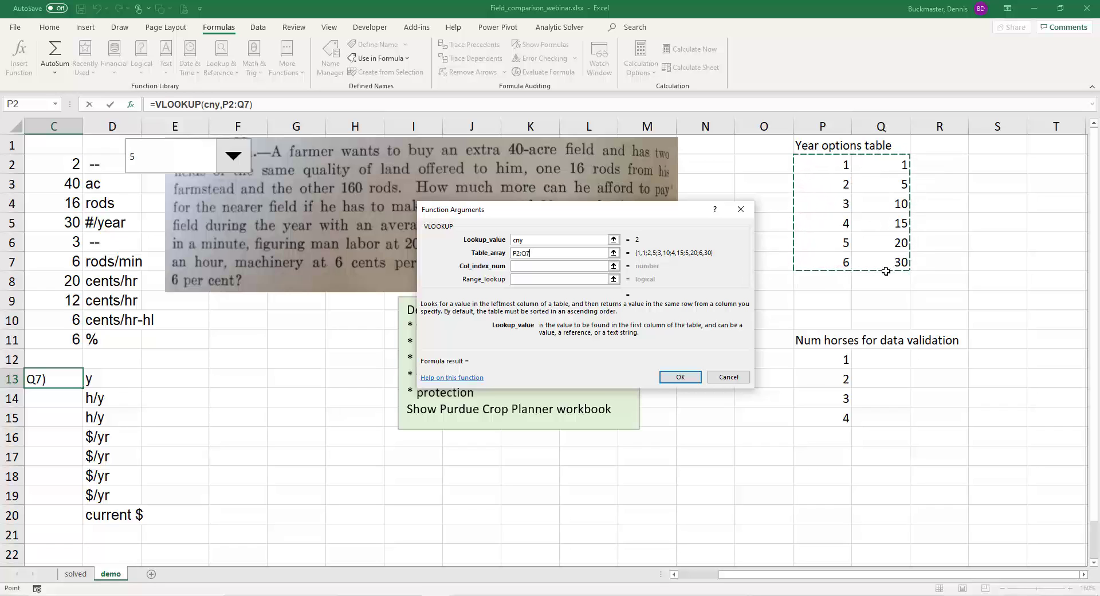
pyautogui.click(545, 266)
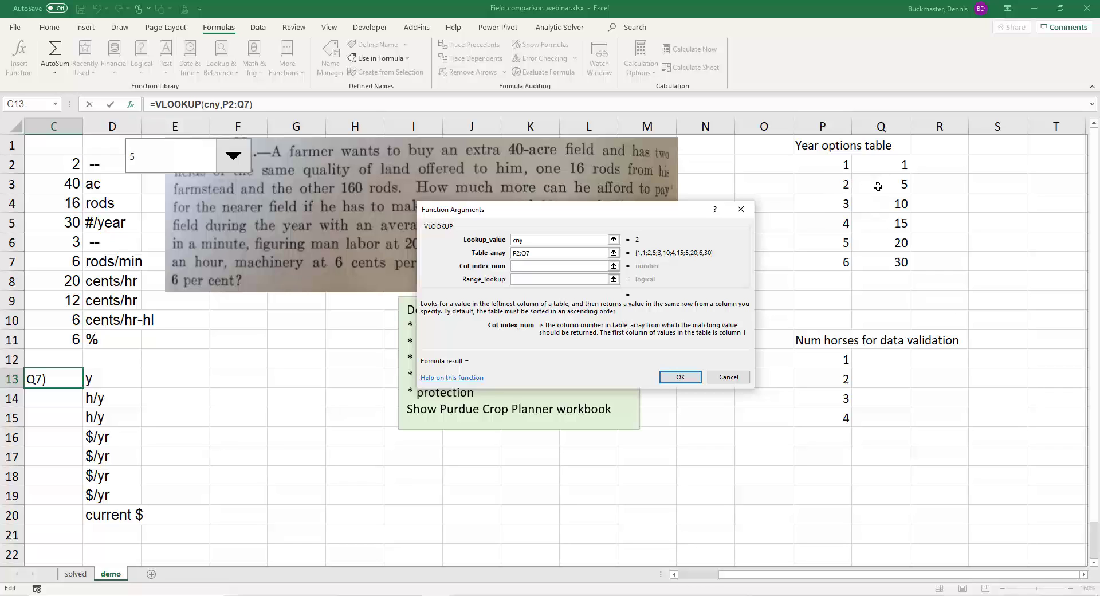
pyautogui.write('2')
pyautogui.click(542, 278)
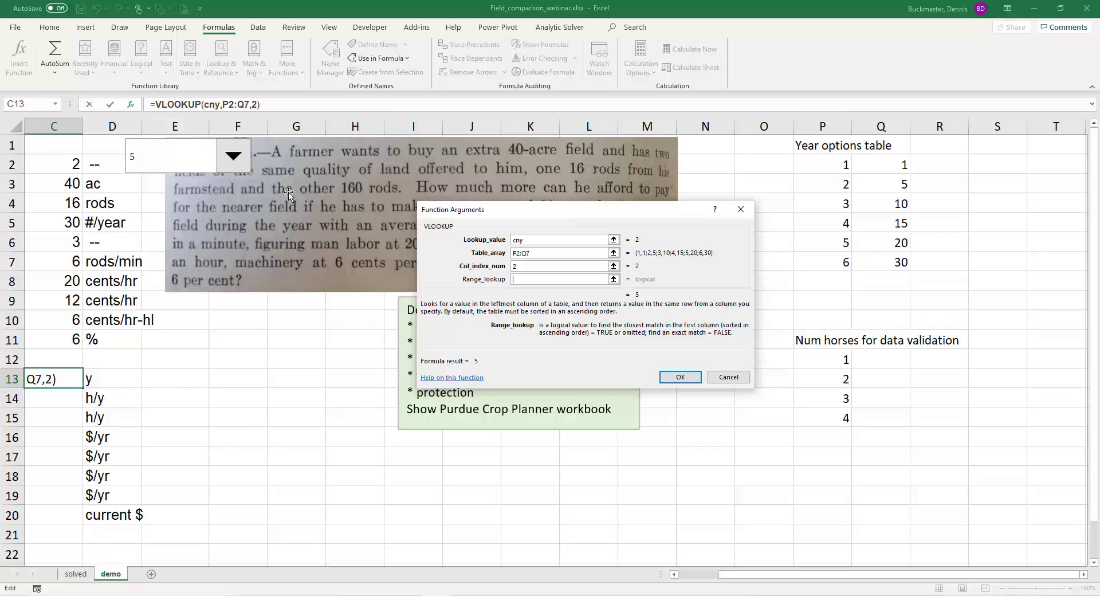
pyautogui.click(680, 376)
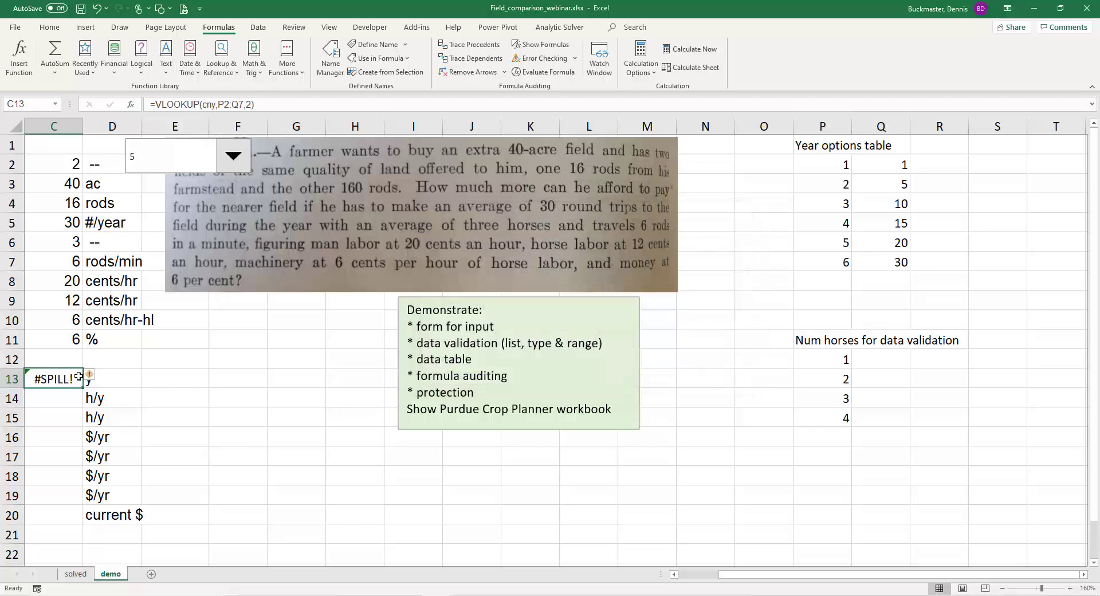
# Step: Correct the VLOOKUP in C13 by adding @ before the cny lookup value
pyautogui.moveTo(743, 576); pyautogui.dragTo(687, 574)
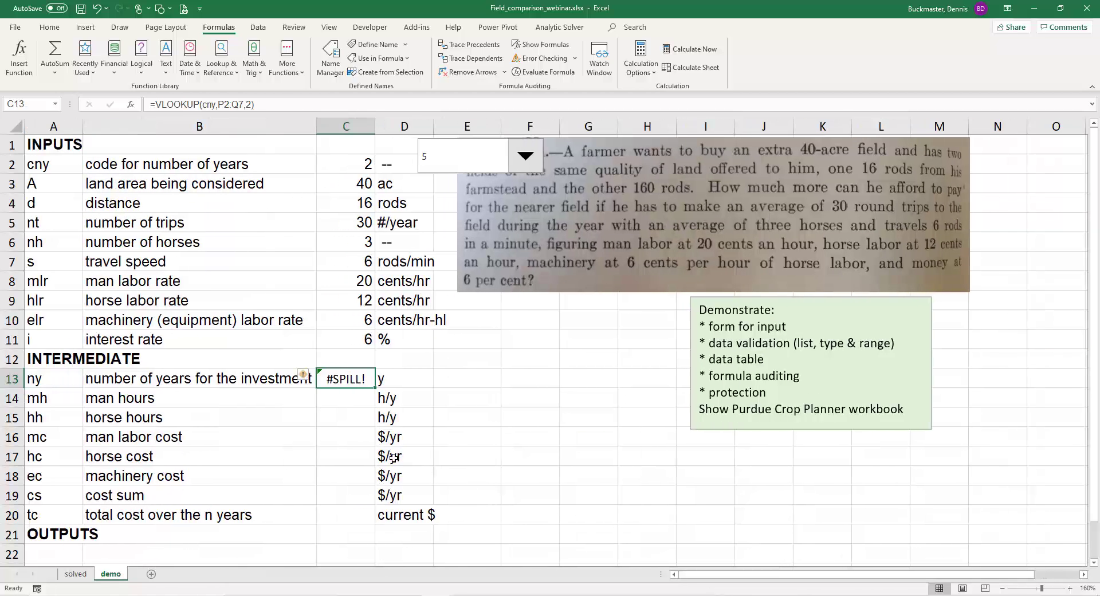
pyautogui.click(204, 107)
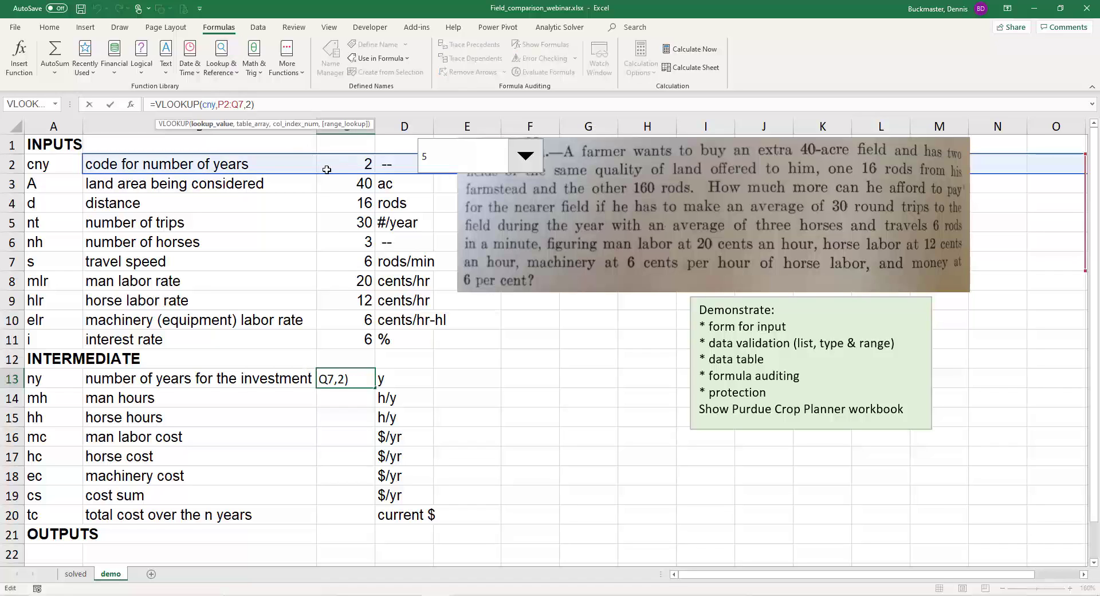
pyautogui.write('@')
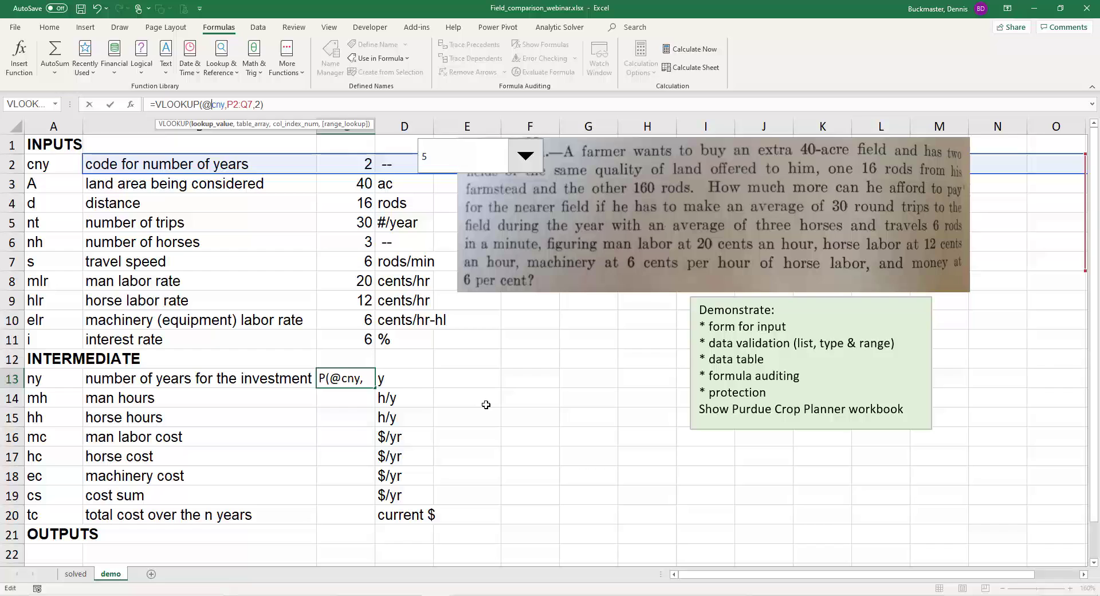
pyautogui.hotkey('ctrl', 'Return')
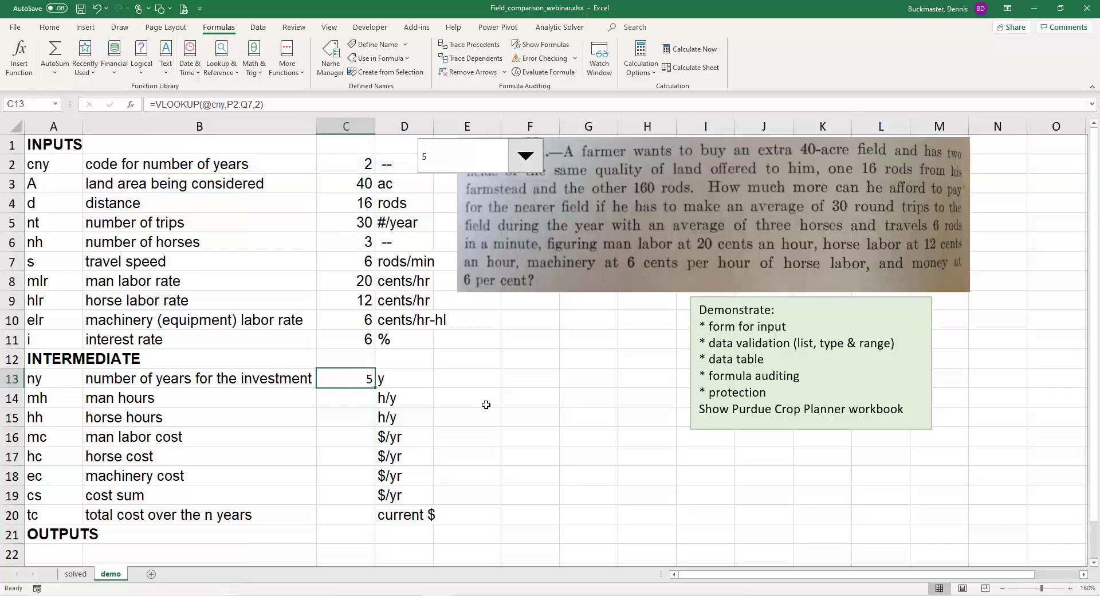
# Step: Copy the C13 formula to E13 and turn the copy into visible text with a leading apostrophe
pyautogui.hotkey('ctrl', 'c')
pyautogui.press('Right')
pyautogui.press('Right')
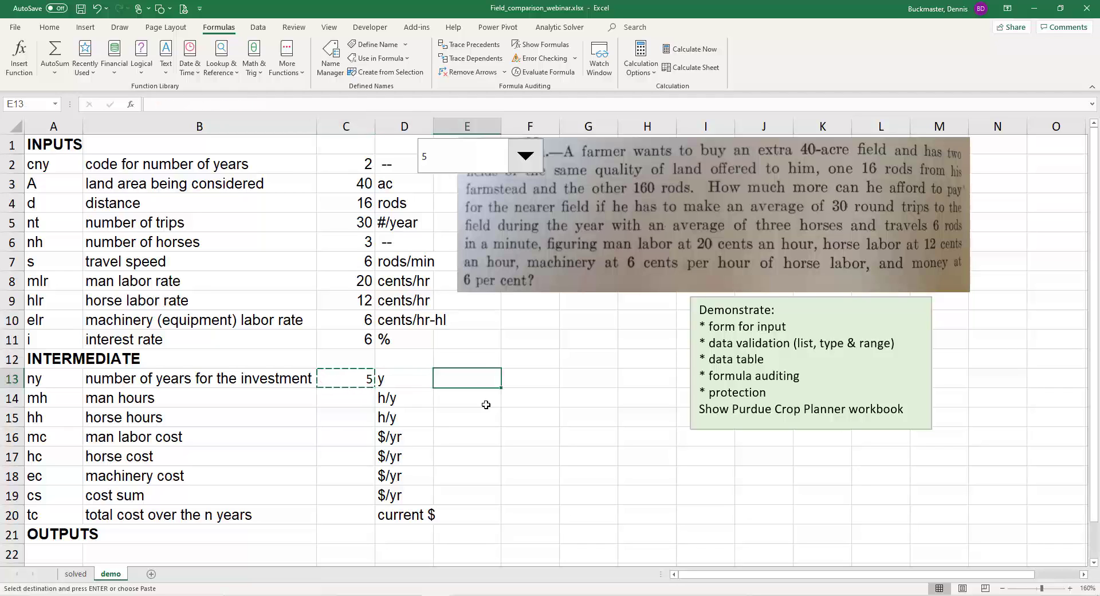
pyautogui.hotkey('ctrl', 'v')
pyautogui.press('F2')
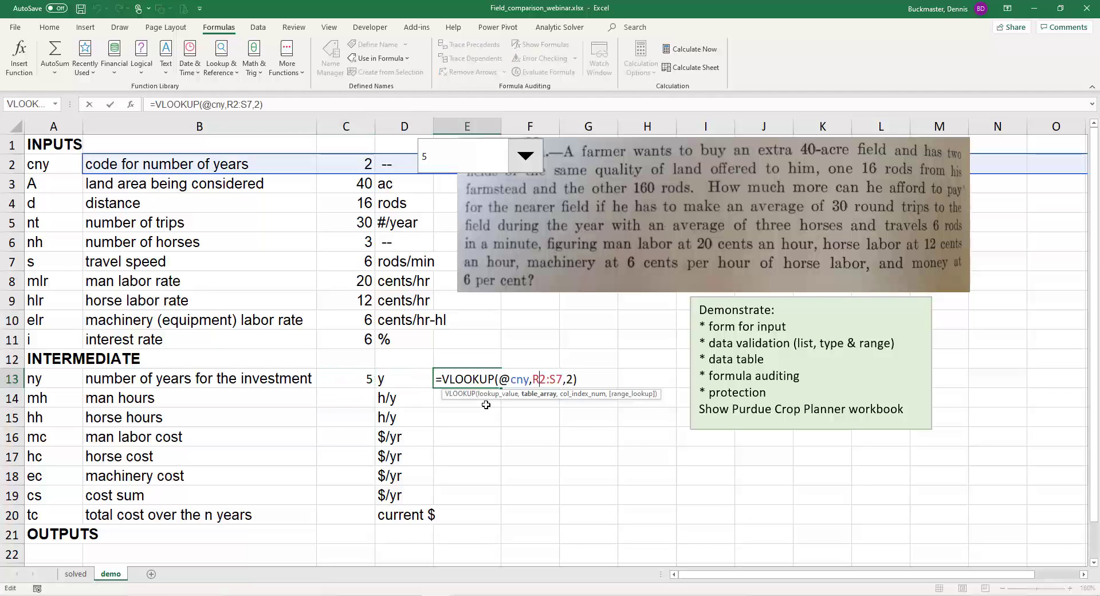
pyautogui.press('Home')
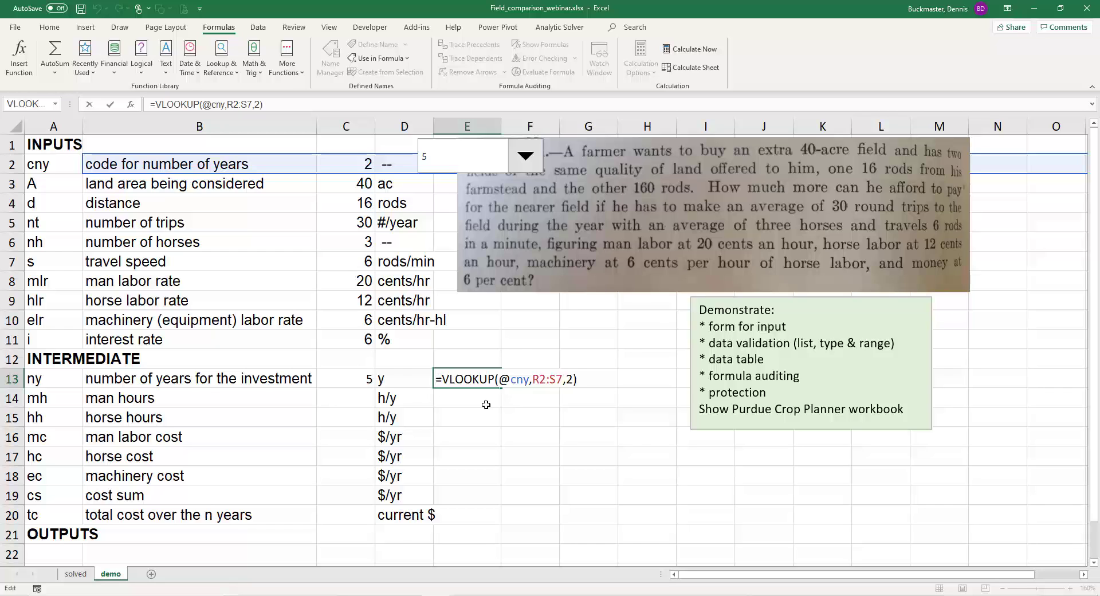
pyautogui.write("'")
pyautogui.hotkey('ctrl', 'Return')
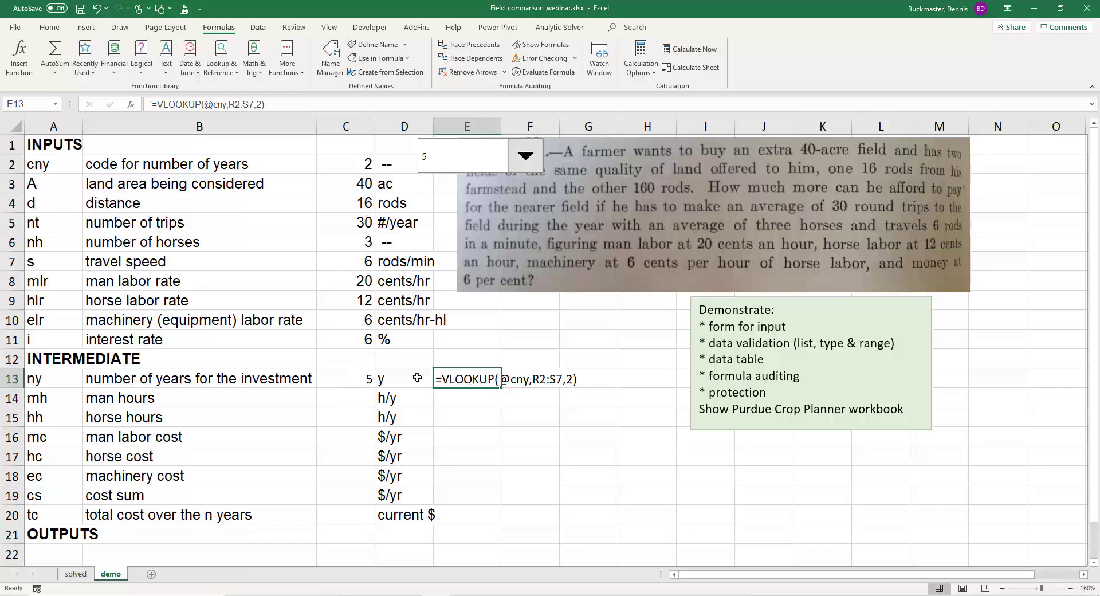
pyautogui.click(365, 380)
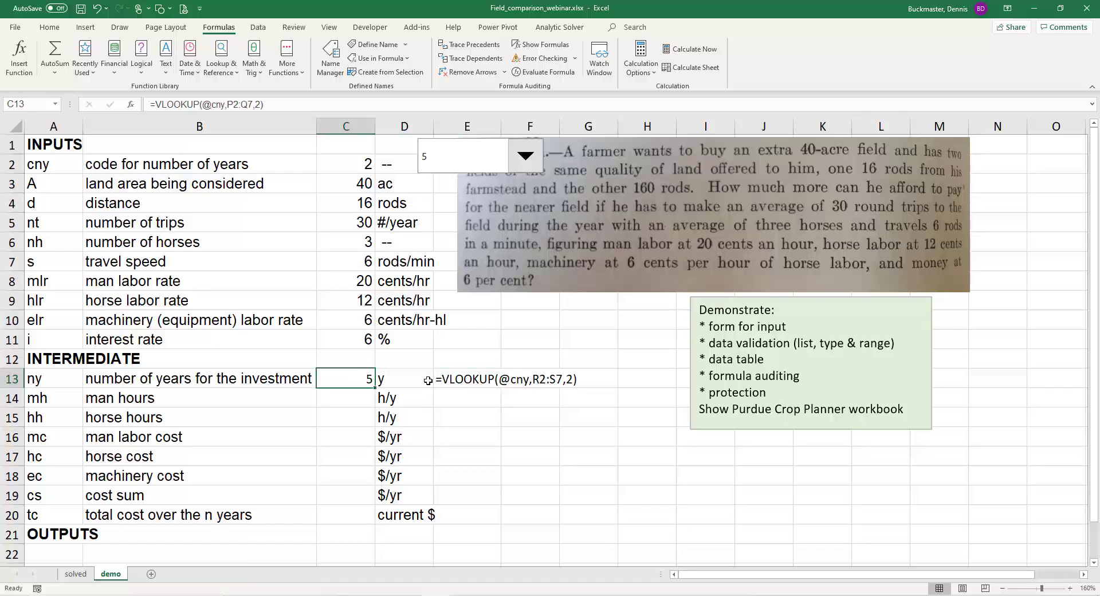
pyautogui.click(459, 380)
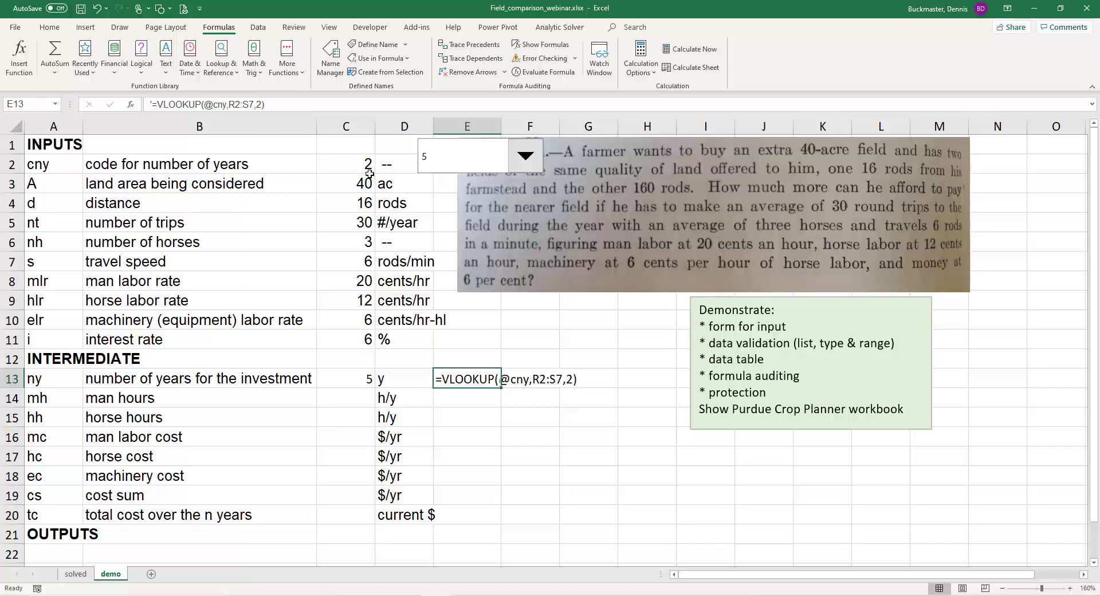
# Step: Review the input values in C3:C11 against the data validation item in the Demonstrate list
pyautogui.moveTo(367, 182); pyautogui.dragTo(367, 339)
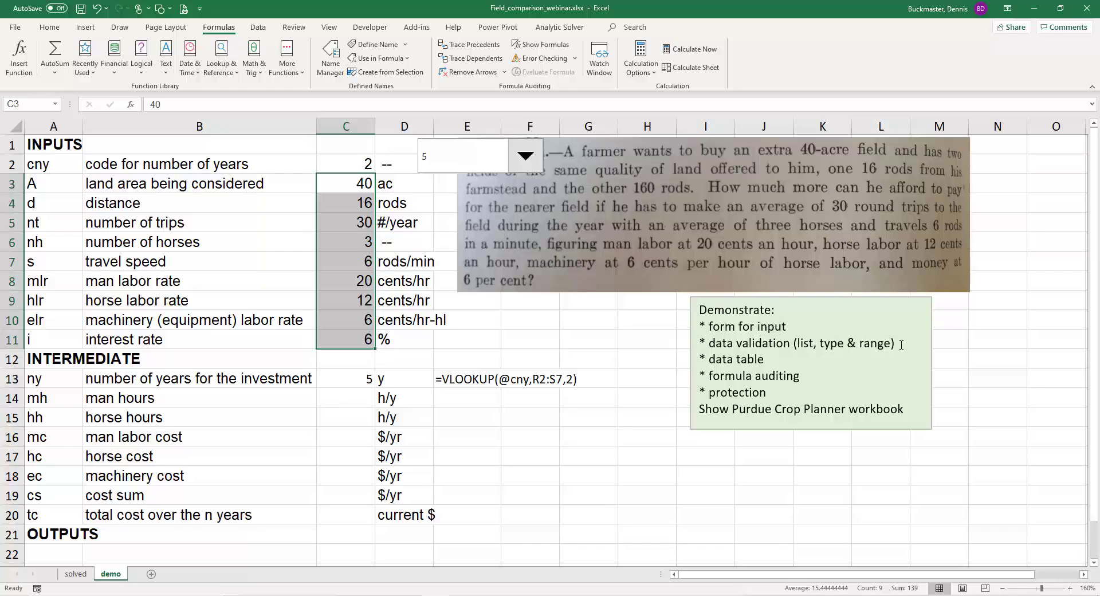
pyautogui.moveTo(901, 344); pyautogui.dragTo(717, 348)
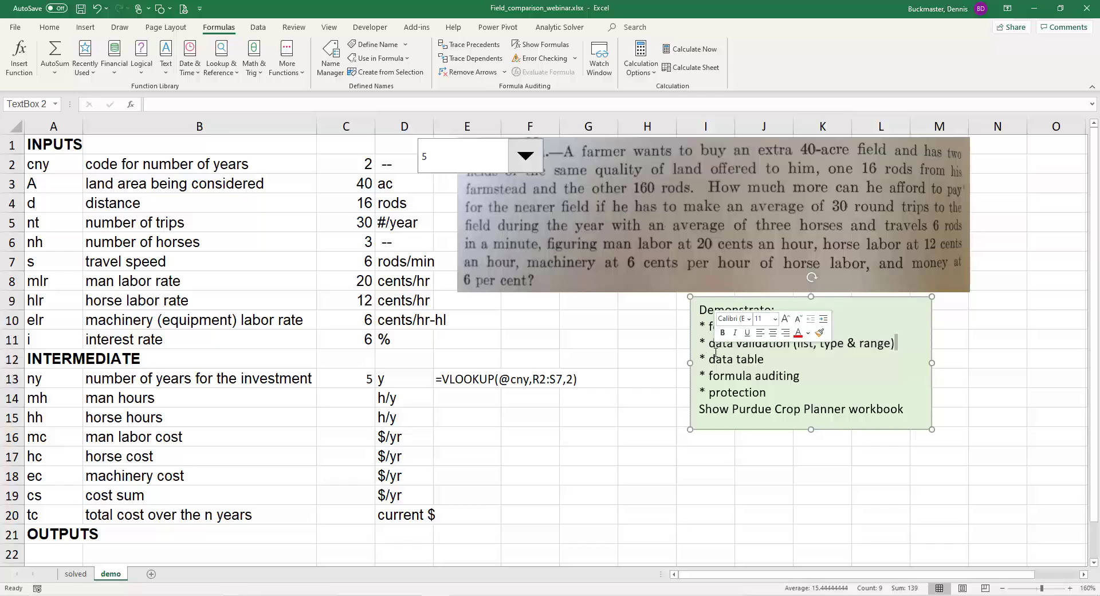
pyautogui.click(864, 378)
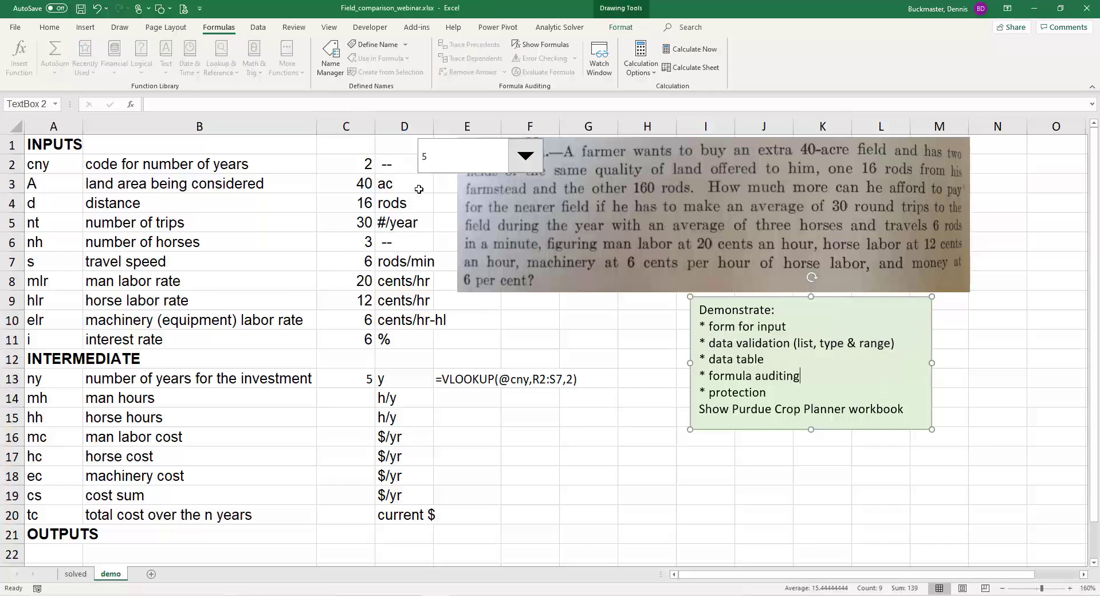
pyautogui.click(258, 29)
pyautogui.moveTo(363, 183); pyautogui.dragTo(360, 341)
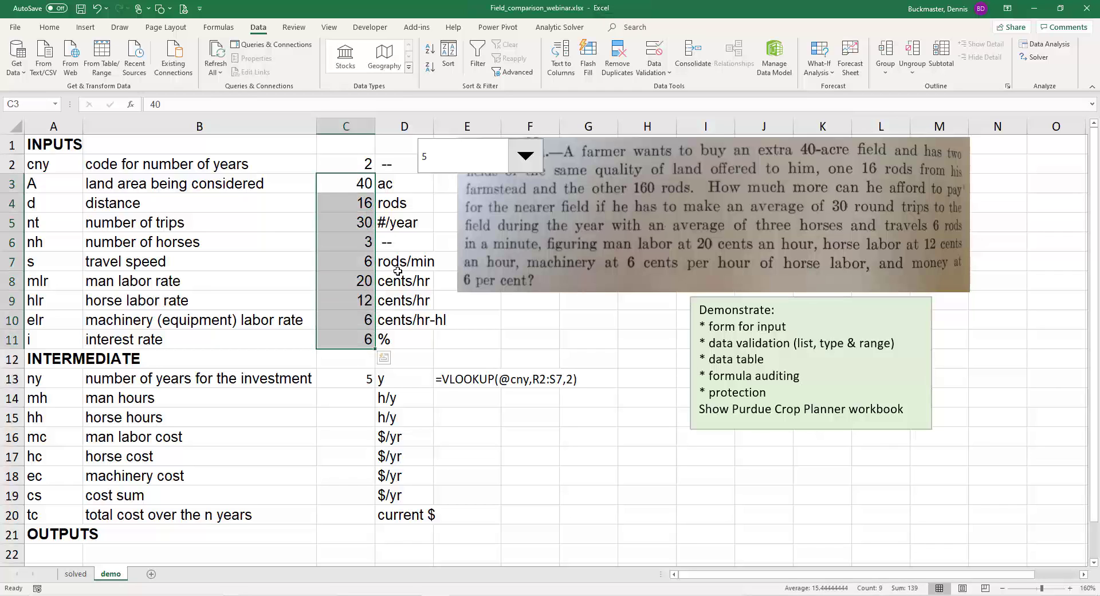
# Step: Extend the list of horse numbers for data validation with 5 in P16 and 6 in P17
pyautogui.click(353, 243)
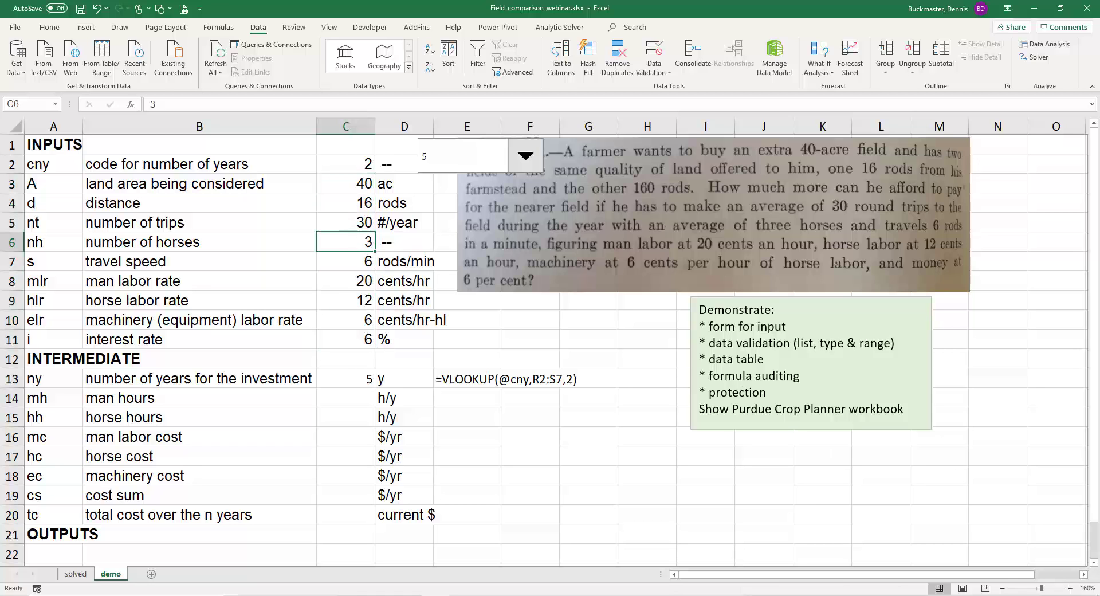
pyautogui.click(1083, 574)
pyautogui.click(1082, 573)
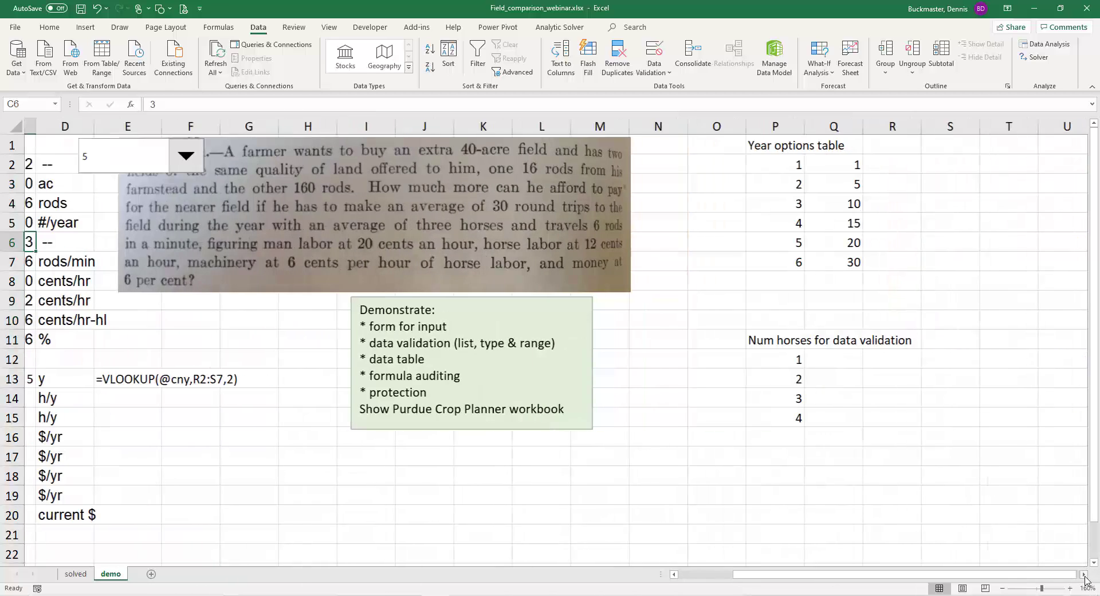
pyautogui.click(1083, 574)
pyautogui.moveTo(765, 343); pyautogui.dragTo(783, 419)
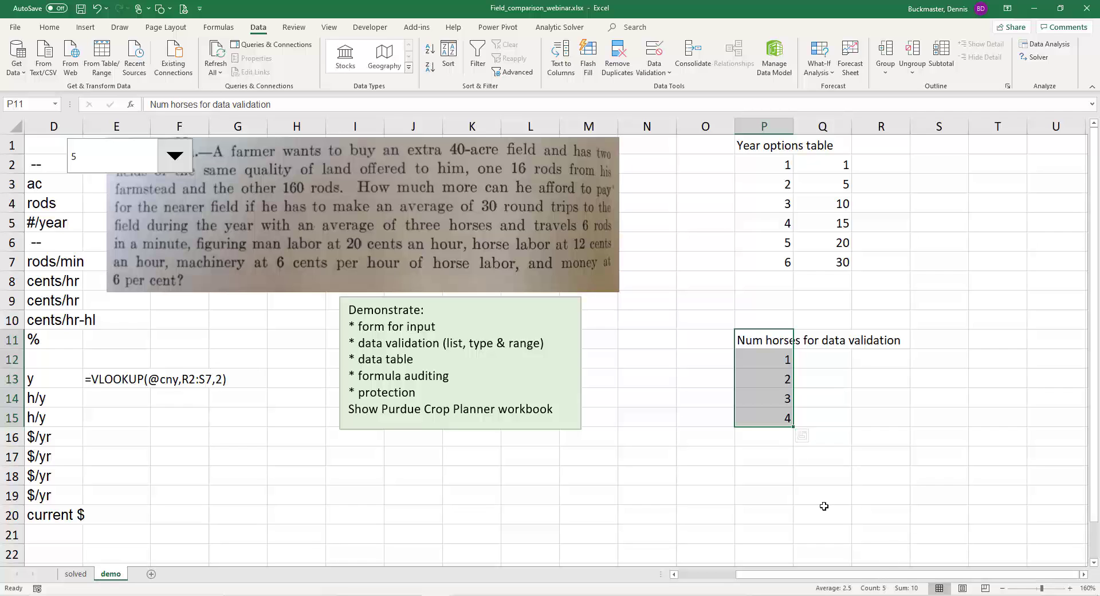
pyautogui.click(783, 440)
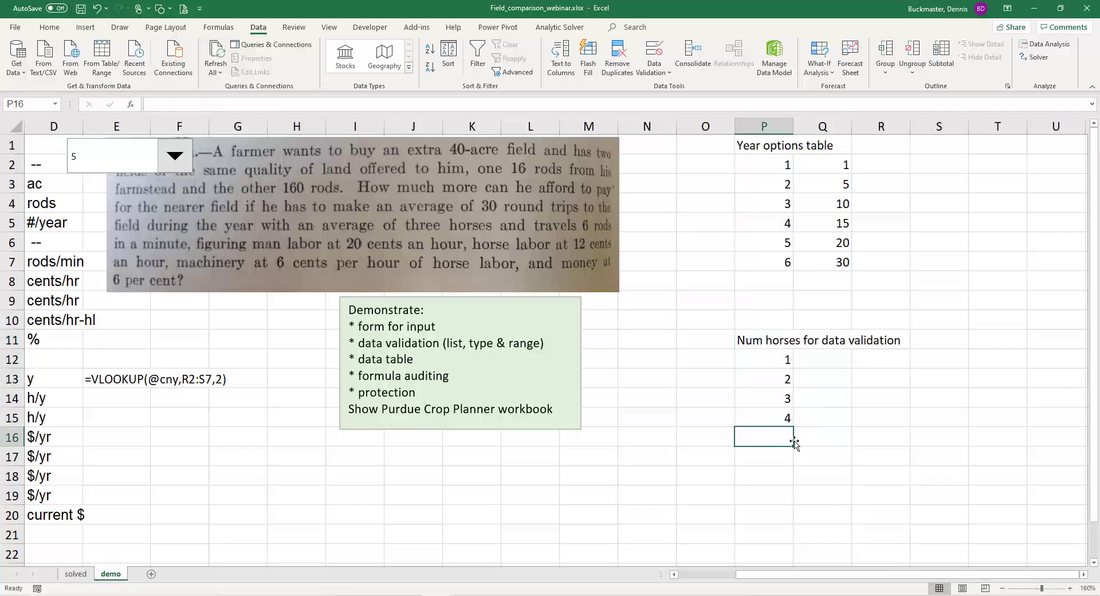
pyautogui.write('5')
pyautogui.press('Return')
pyautogui.write('6')
pyautogui.hotkey('ctrl', 'Return')
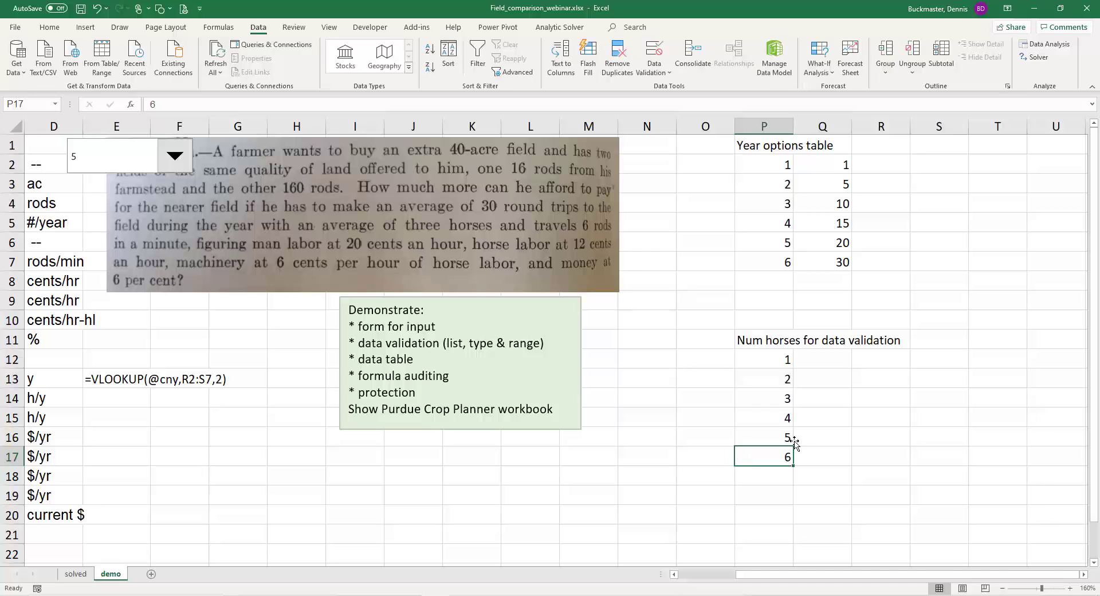
# Step: Try 120.5 as the number of horses in C6 and clear the cell
pyautogui.moveTo(864, 576); pyautogui.dragTo(759, 568)
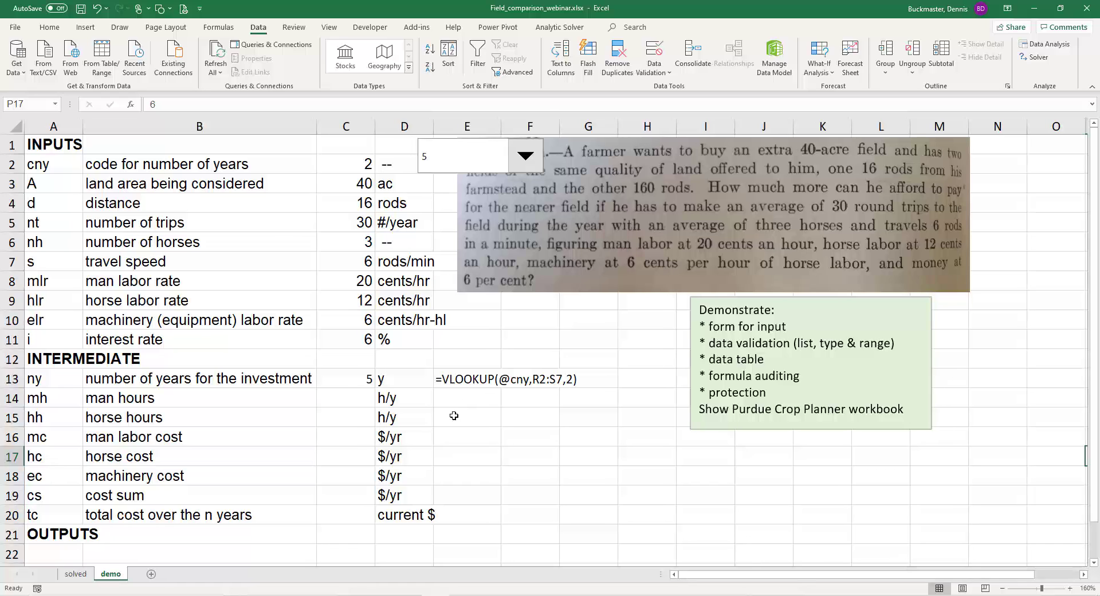
pyautogui.click(353, 243)
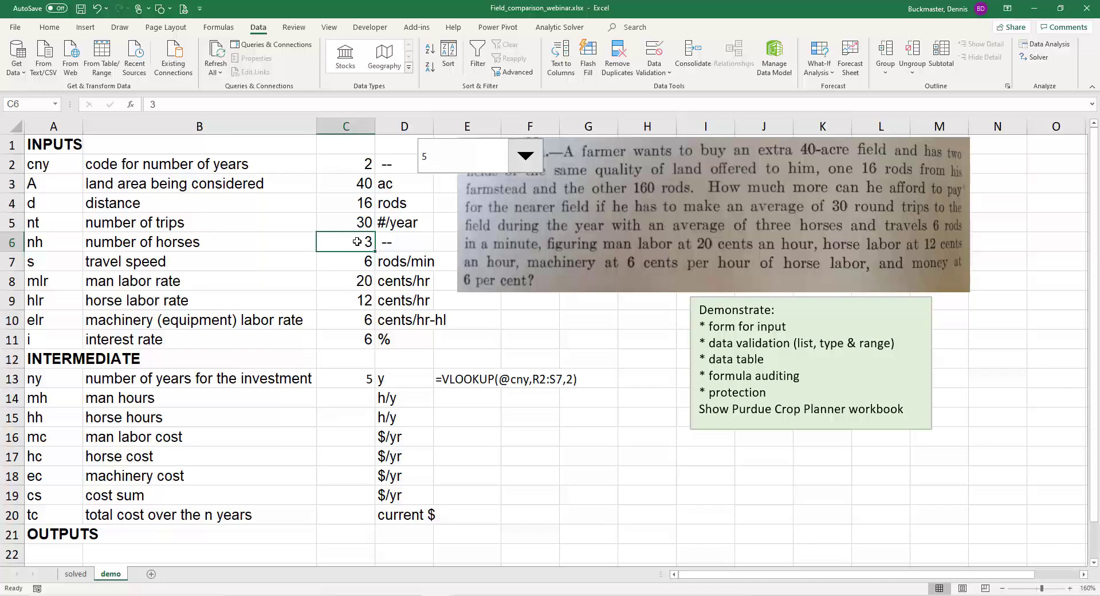
pyautogui.write('120.5')
pyautogui.press('Delete')
# Step: Set up data validation on C6 that allows a list, with P12:P17 as the source
pyautogui.click(655, 72)
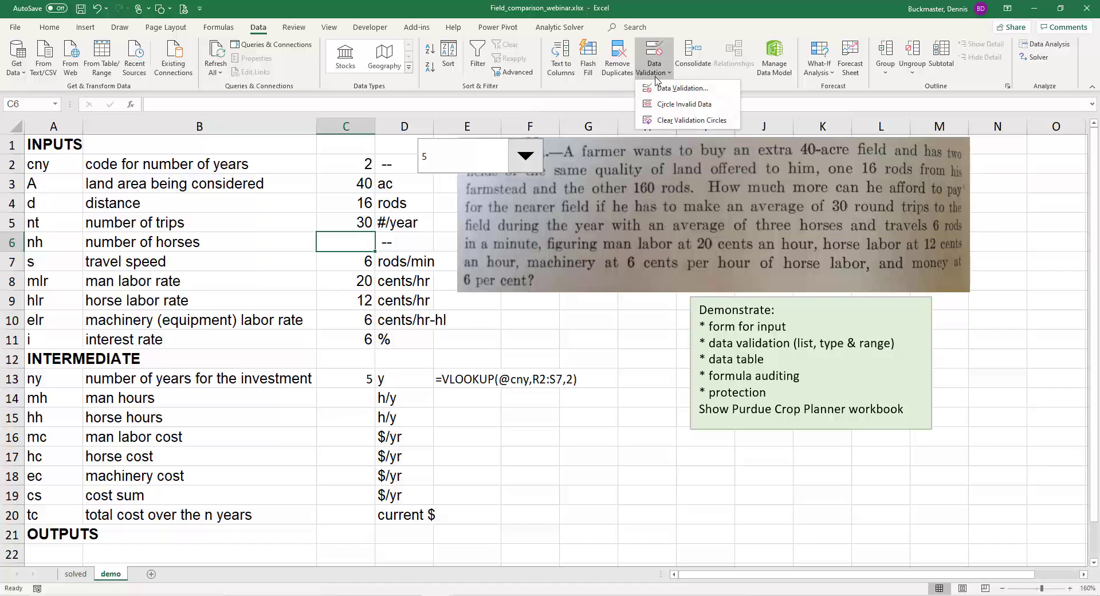
pyautogui.click(667, 88)
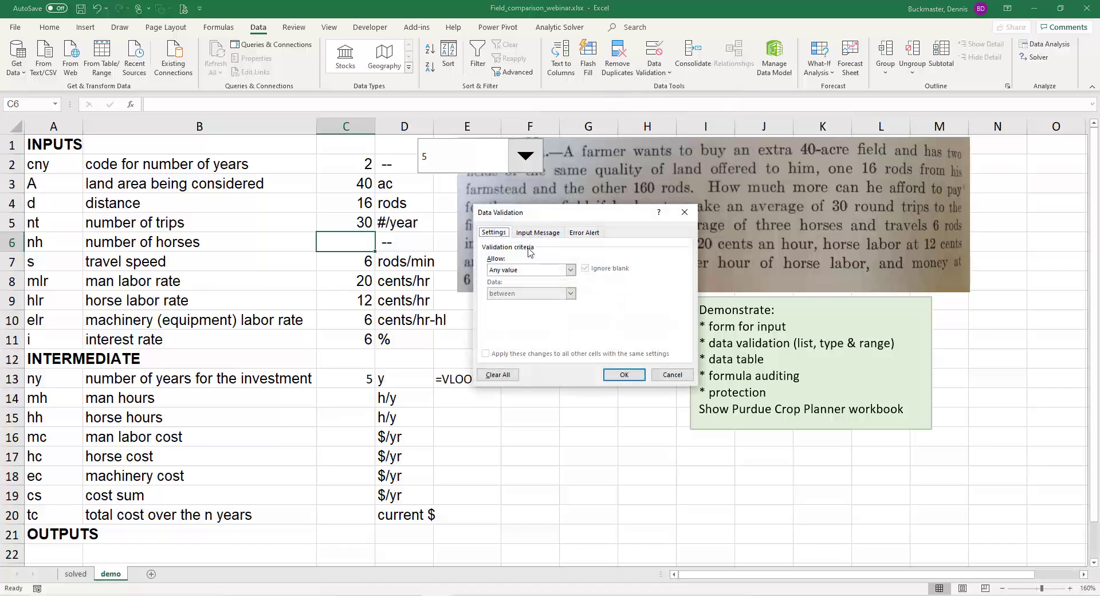
pyautogui.click(515, 272)
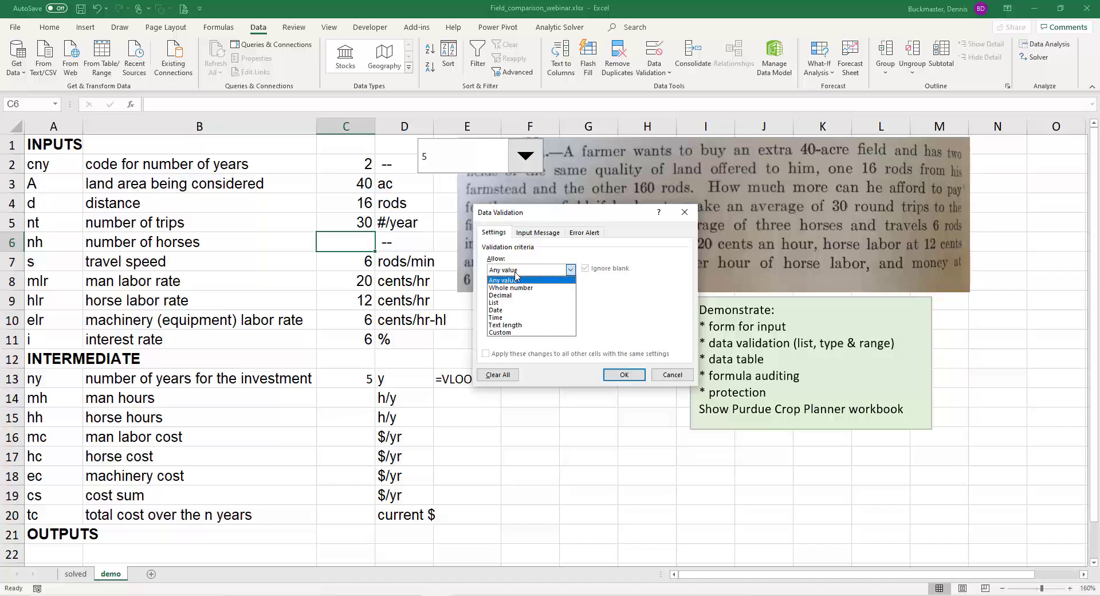
pyautogui.click(507, 303)
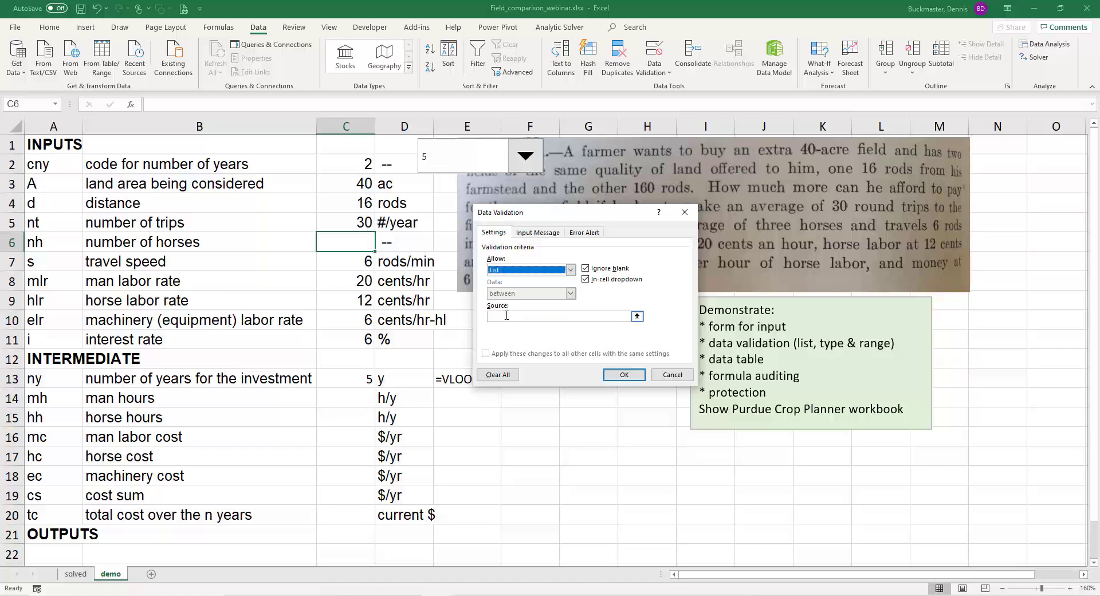
pyautogui.click(509, 319)
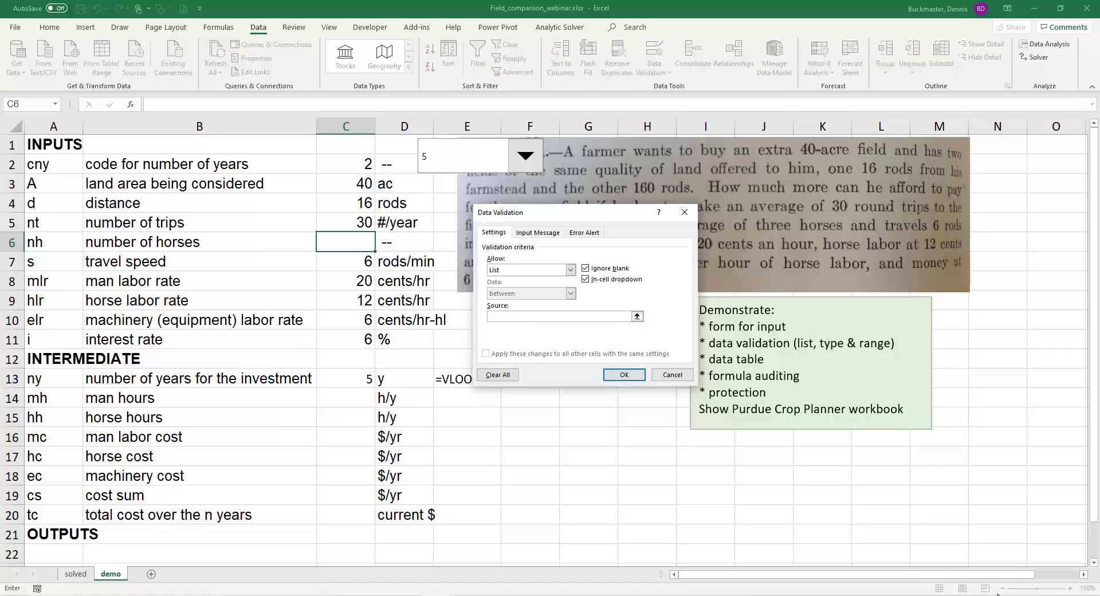
pyautogui.moveTo(1010, 574); pyautogui.dragTo(1054, 582)
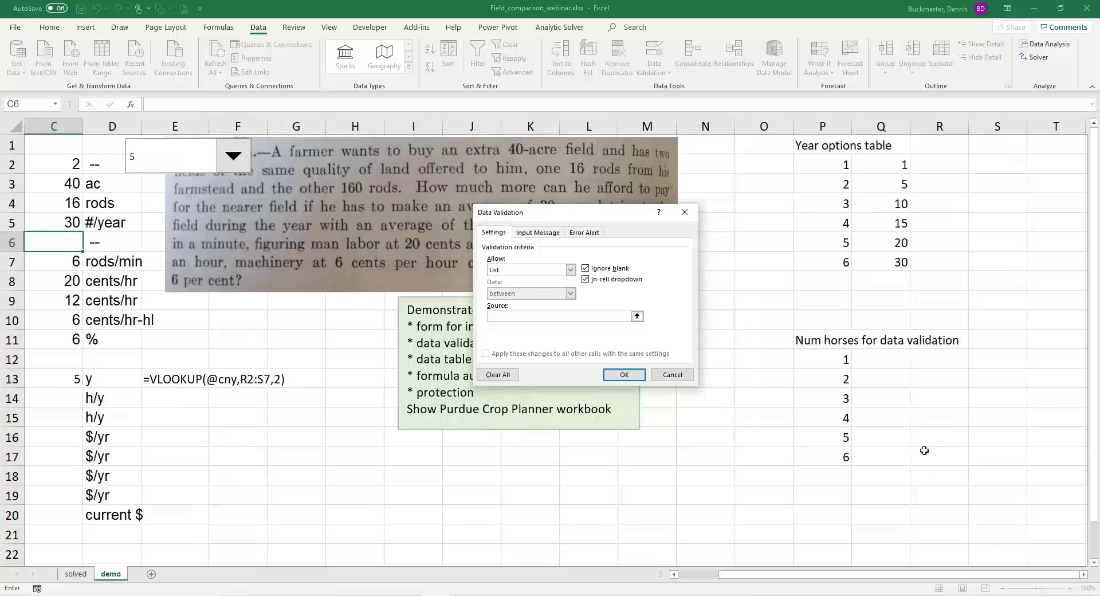
pyautogui.moveTo(840, 362); pyautogui.dragTo(839, 457)
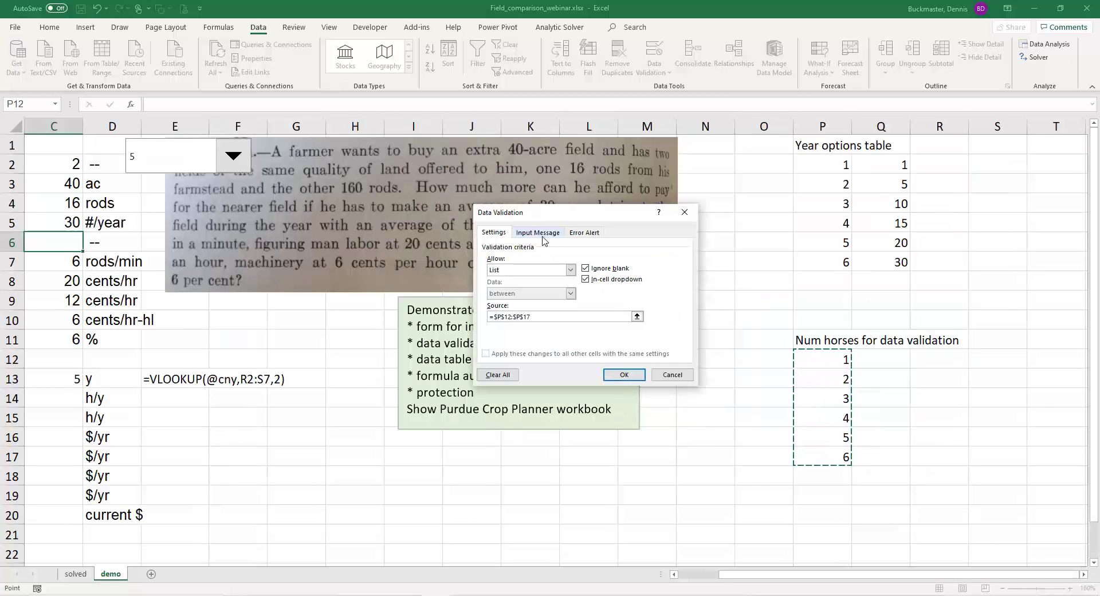
# Step: Give the validation an input message titled "num horses" reading "choose the number of horses average for each trip"
pyautogui.click(538, 233)
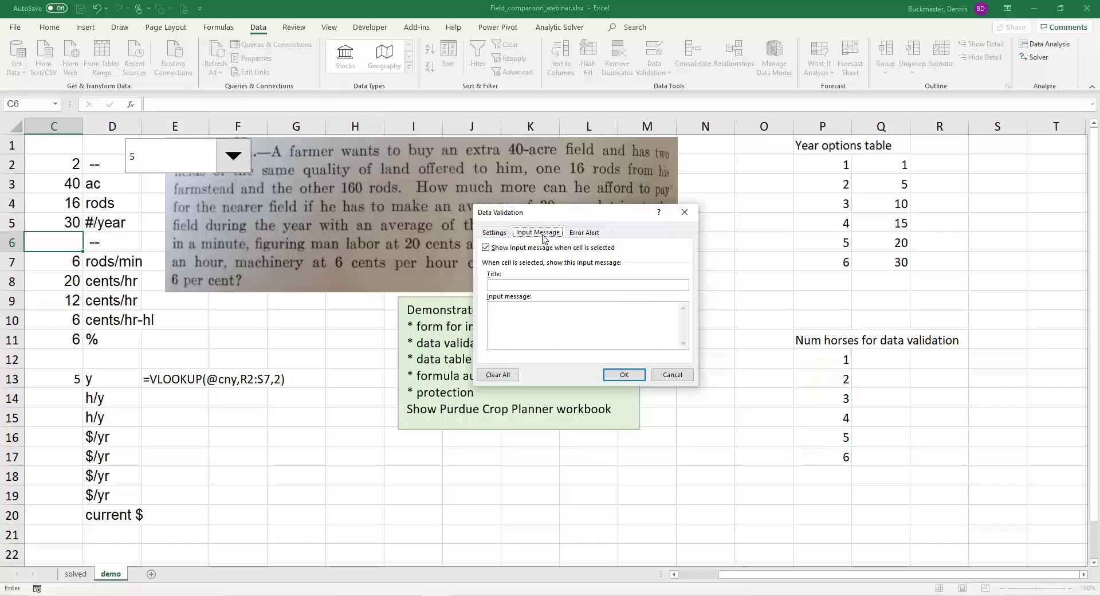
pyautogui.click(538, 283)
pyautogui.write('num horses')
pyautogui.click(573, 313)
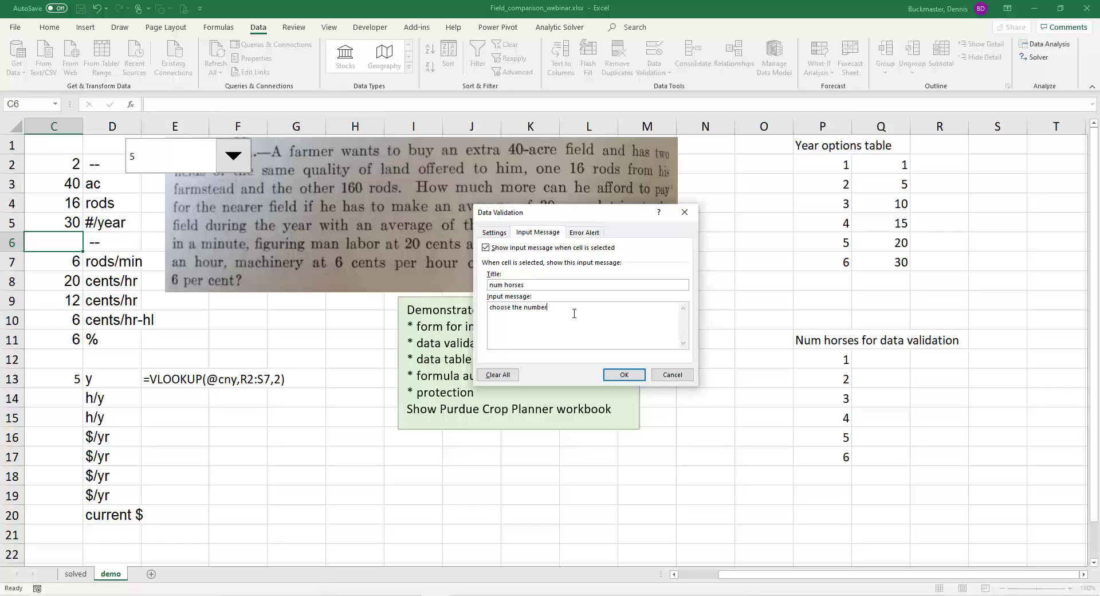
pyautogui.write('choose the number of horses average for each trip')
# Step: Add the Stop error message "oops. please select a value from the list" and apply the validation
pyautogui.click(595, 234)
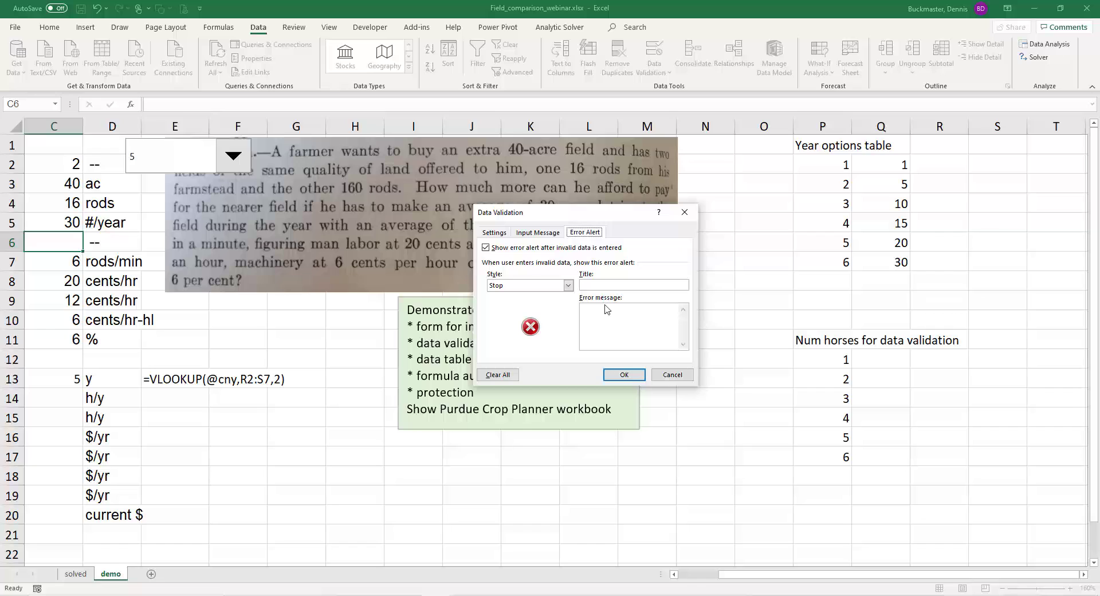
pyautogui.click(608, 313)
pyautogui.write('oops. please select a value from the list')
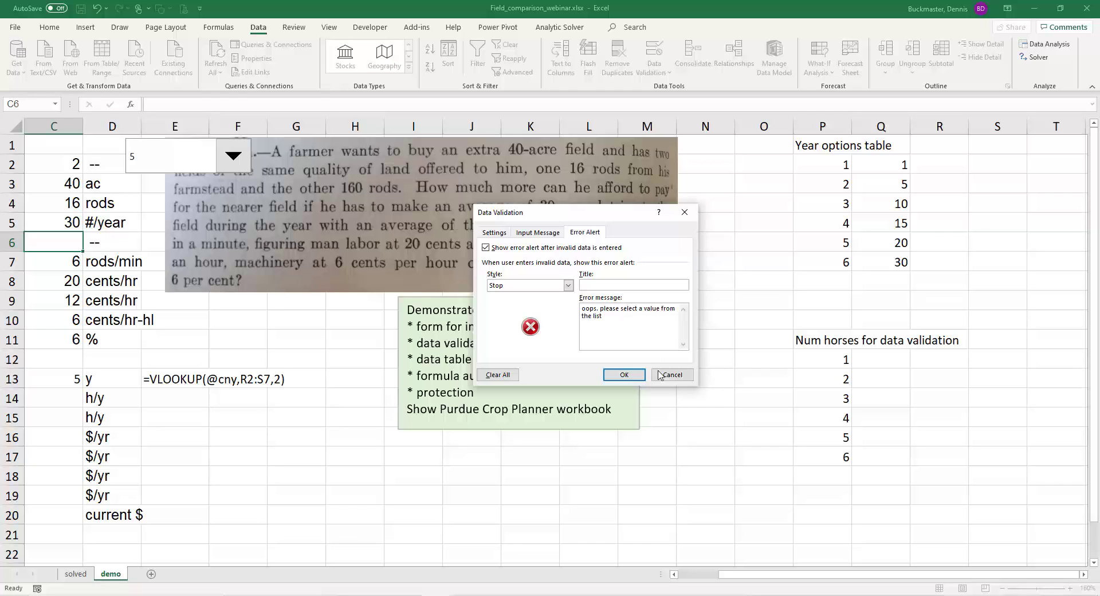
pyautogui.click(624, 375)
# Step: Choose 3 from the validation list as the number of horses in C6
pyautogui.click(269, 337)
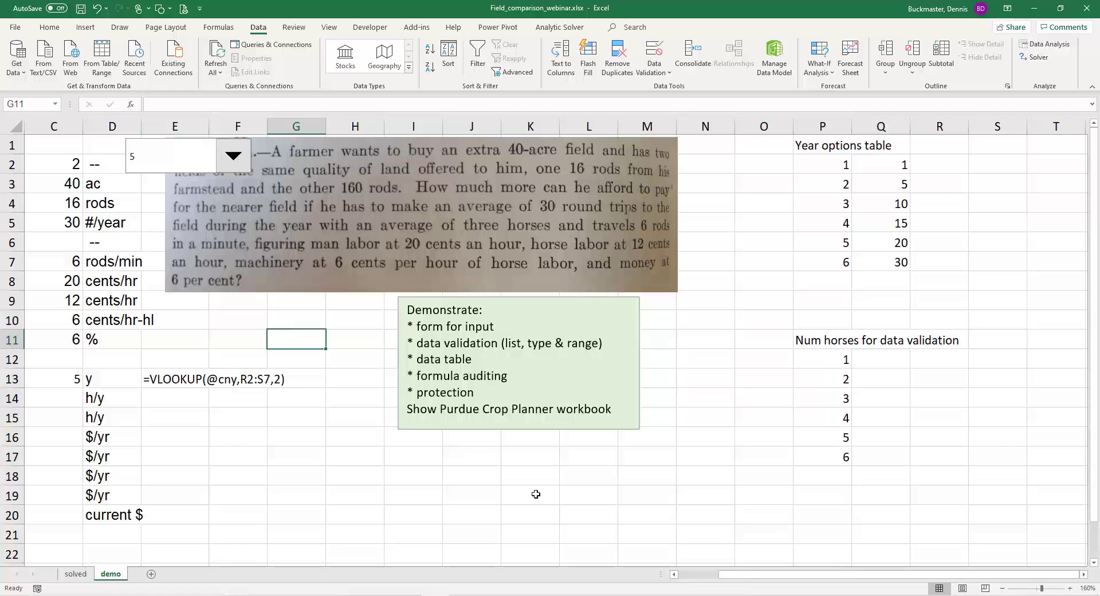
pyautogui.moveTo(742, 573); pyautogui.dragTo(704, 575)
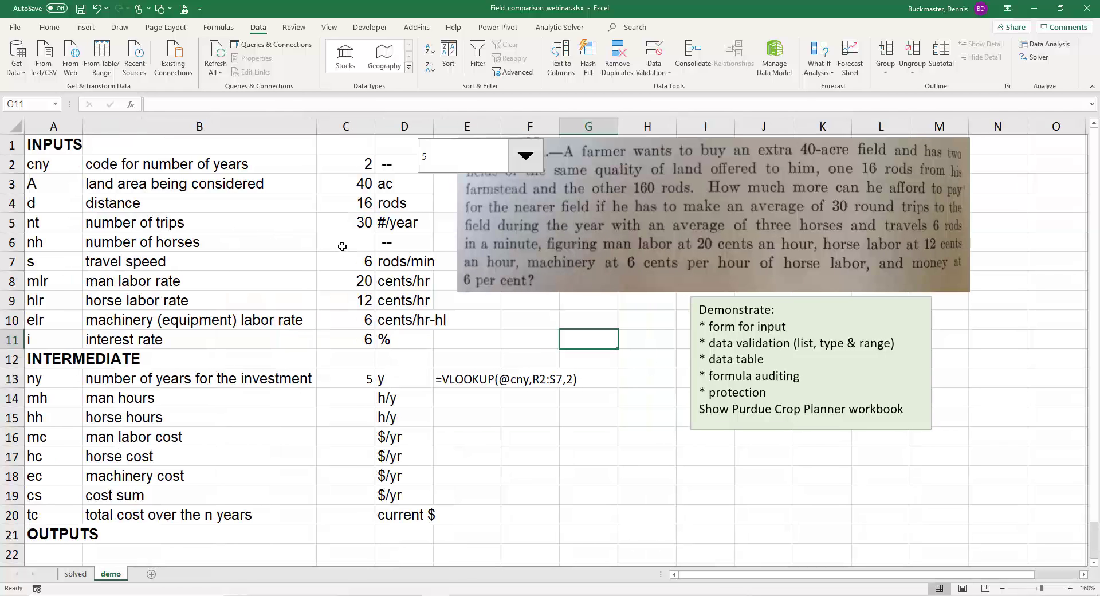
pyautogui.click(342, 246)
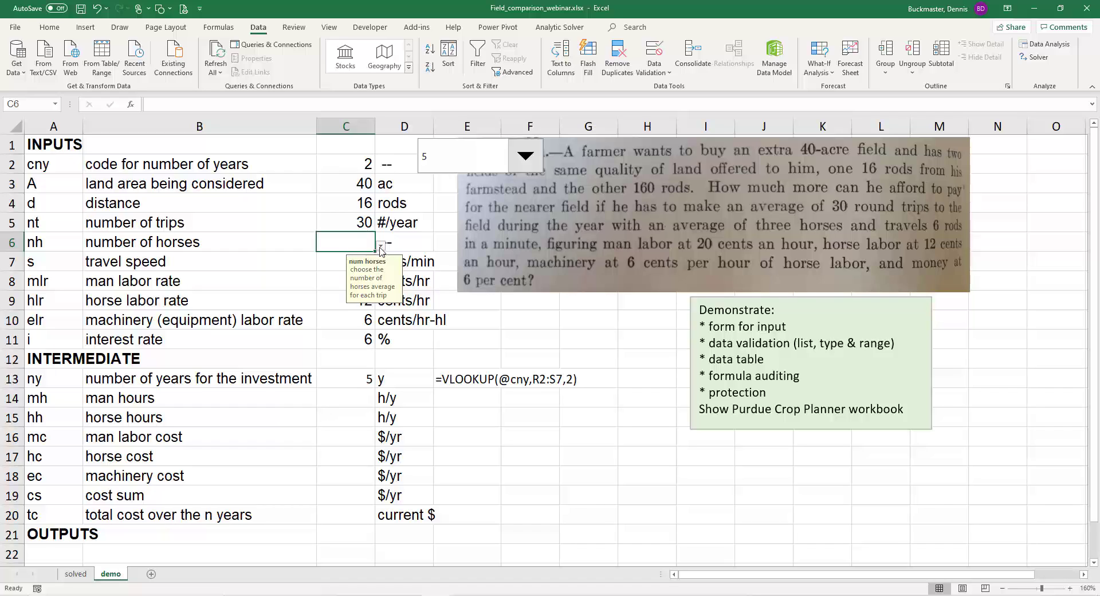
pyautogui.click(381, 250)
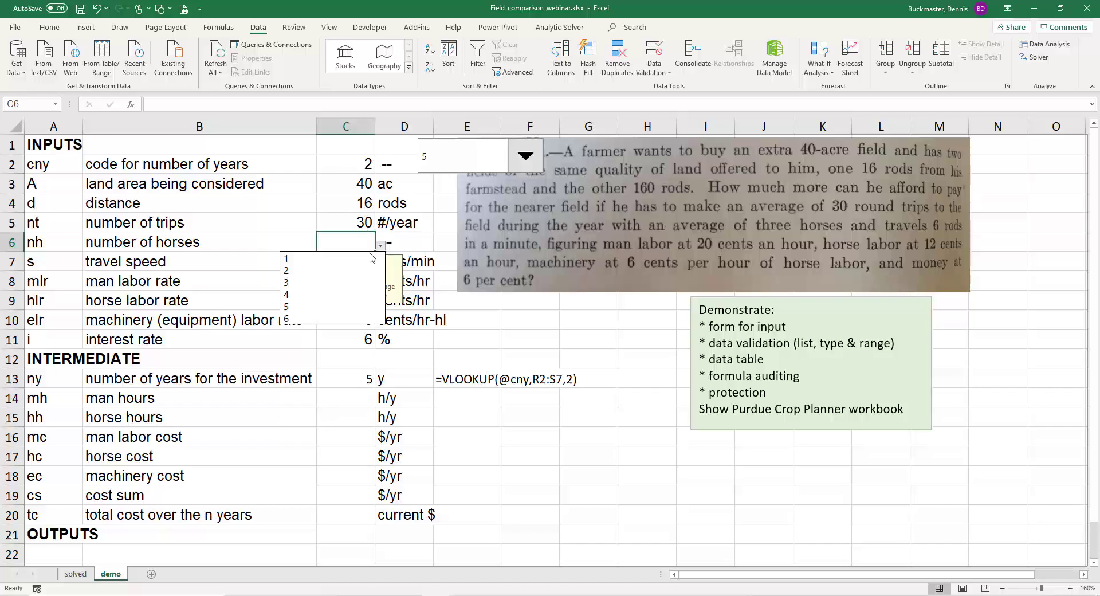
pyautogui.click(296, 288)
pyautogui.click(338, 324)
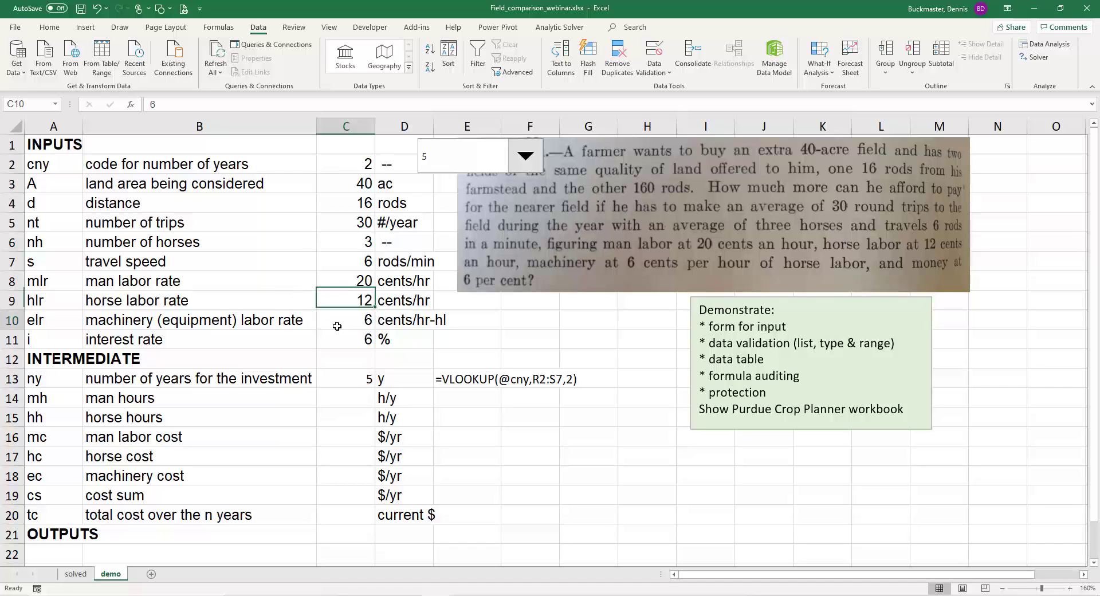
pyautogui.click(358, 245)
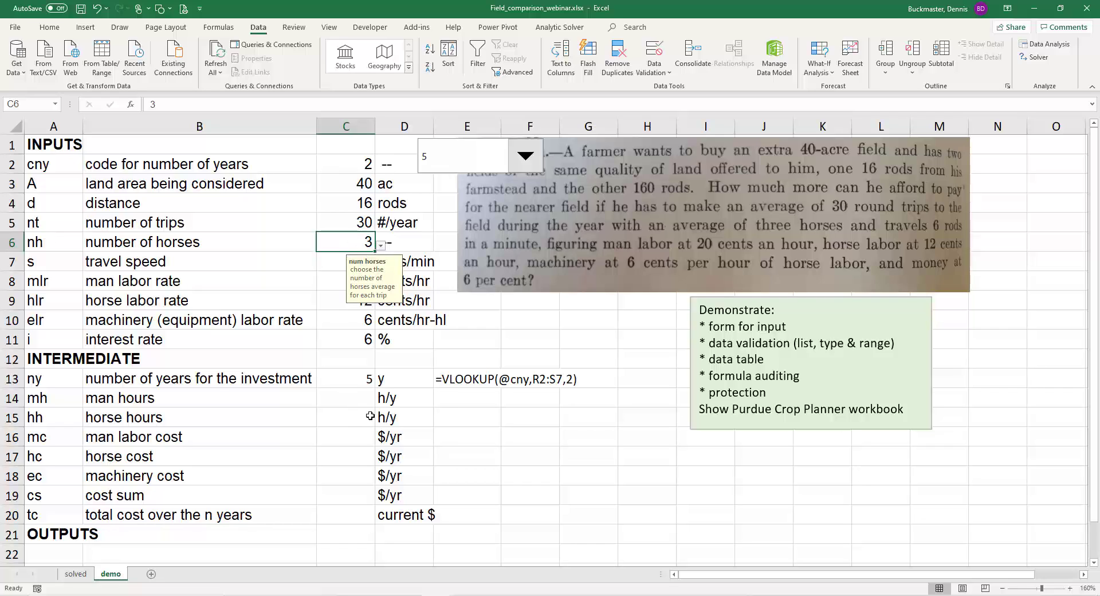
pyautogui.click(540, 342)
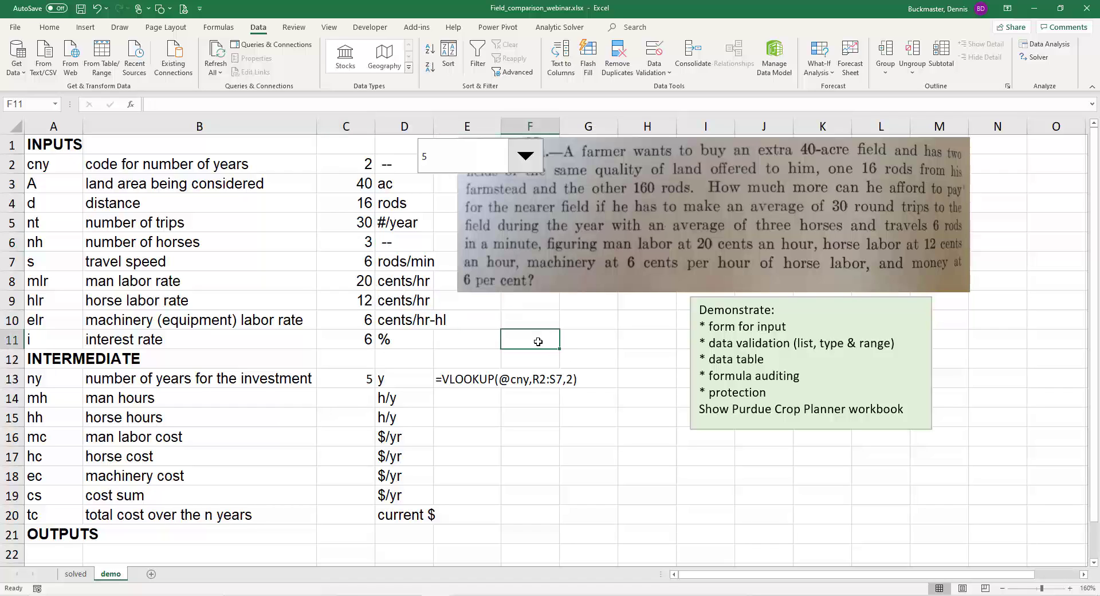
# Step: Set up data validation on the travel speed in C7 that allows decimals between 3 and 10
pyautogui.click(360, 262)
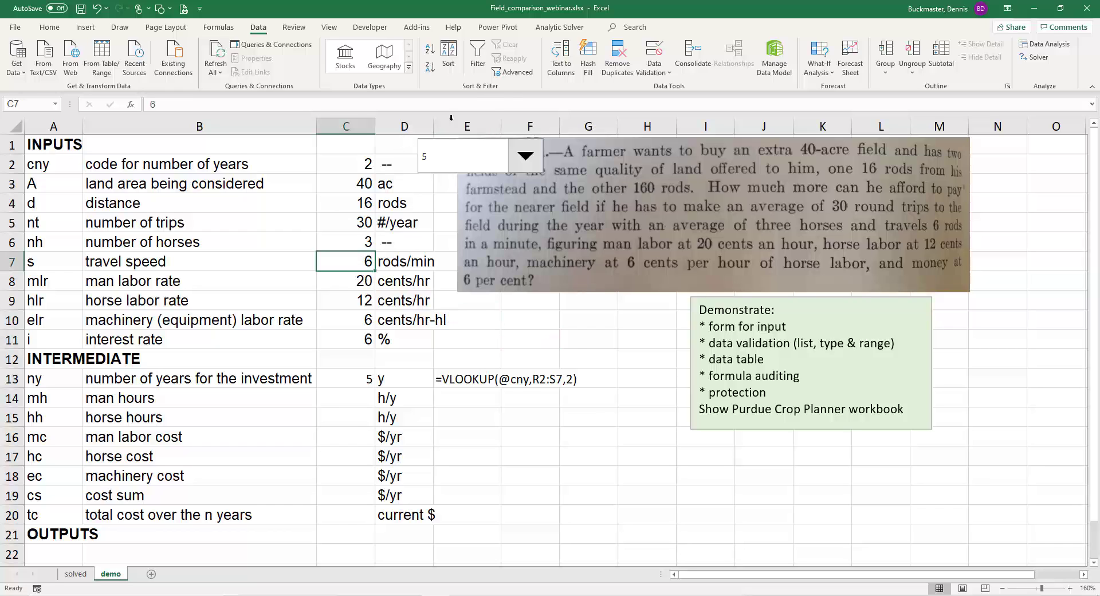
pyautogui.click(656, 77)
pyautogui.click(667, 105)
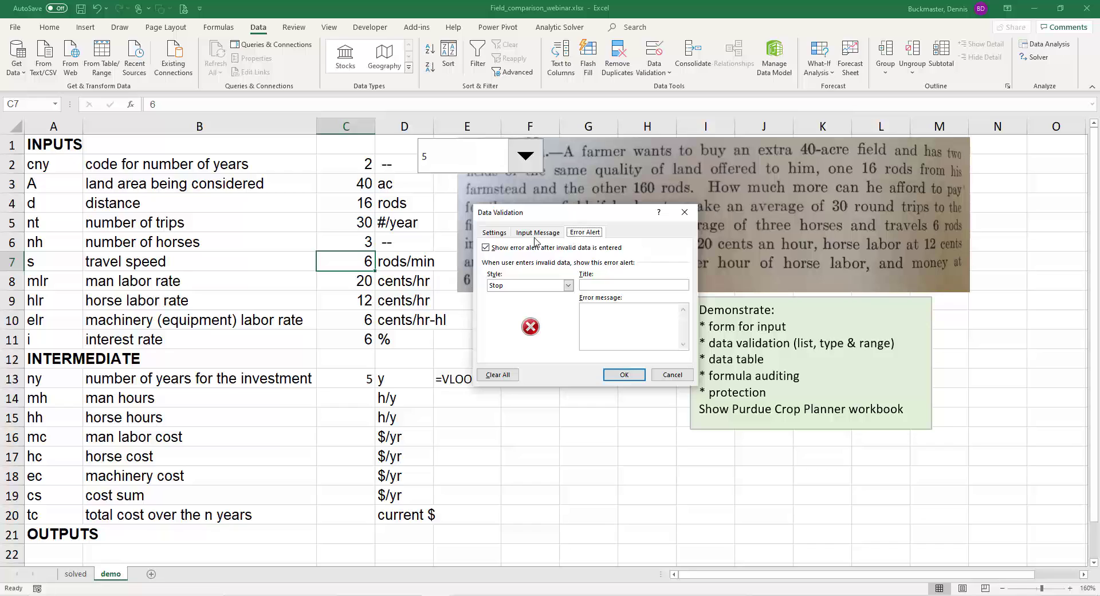
pyautogui.click(497, 235)
pyautogui.click(533, 271)
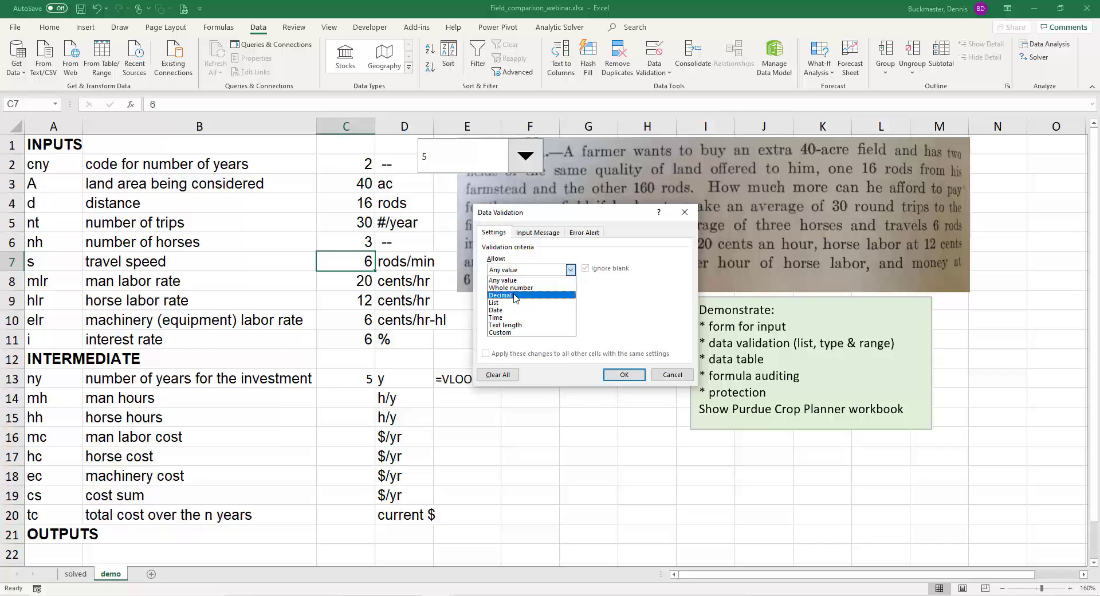
pyautogui.click(514, 295)
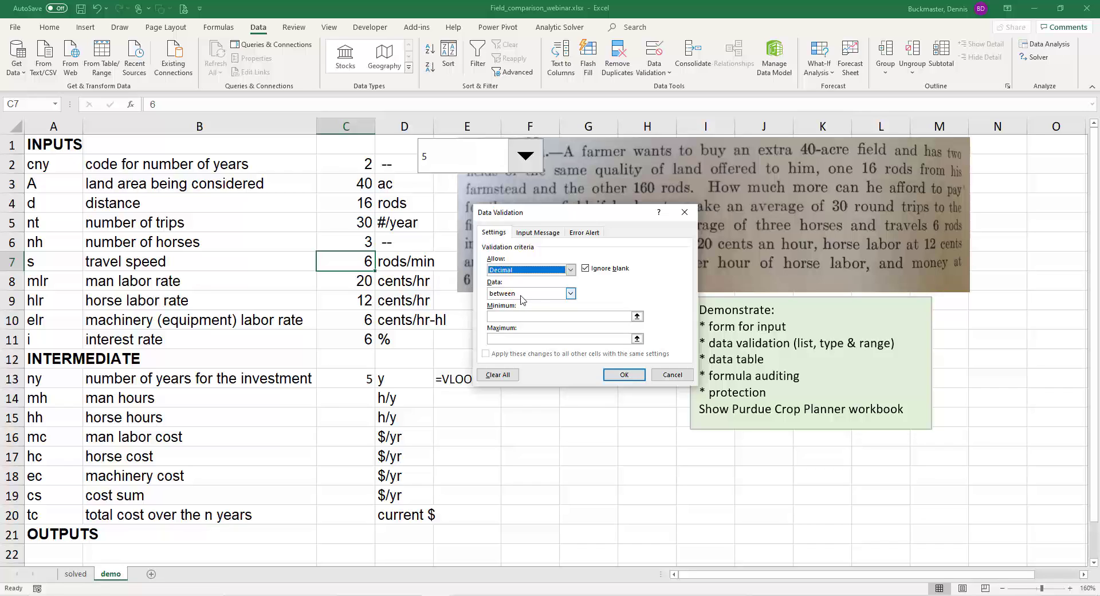
pyautogui.click(512, 315)
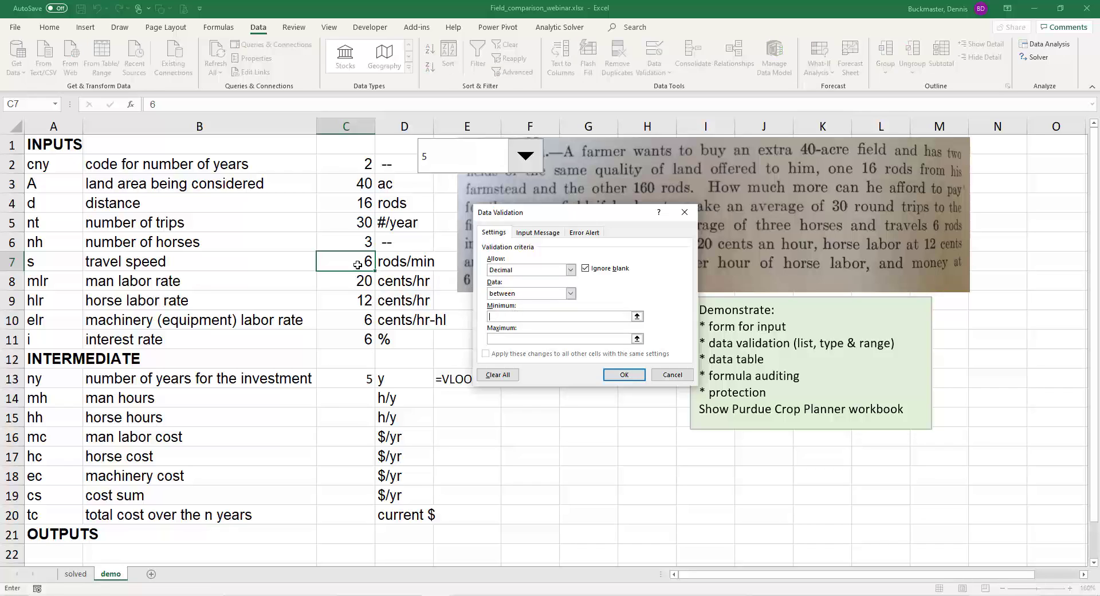
pyautogui.click(574, 318)
pyautogui.write('3')
pyautogui.click(524, 337)
pyautogui.write('10')
pyautogui.click(620, 374)
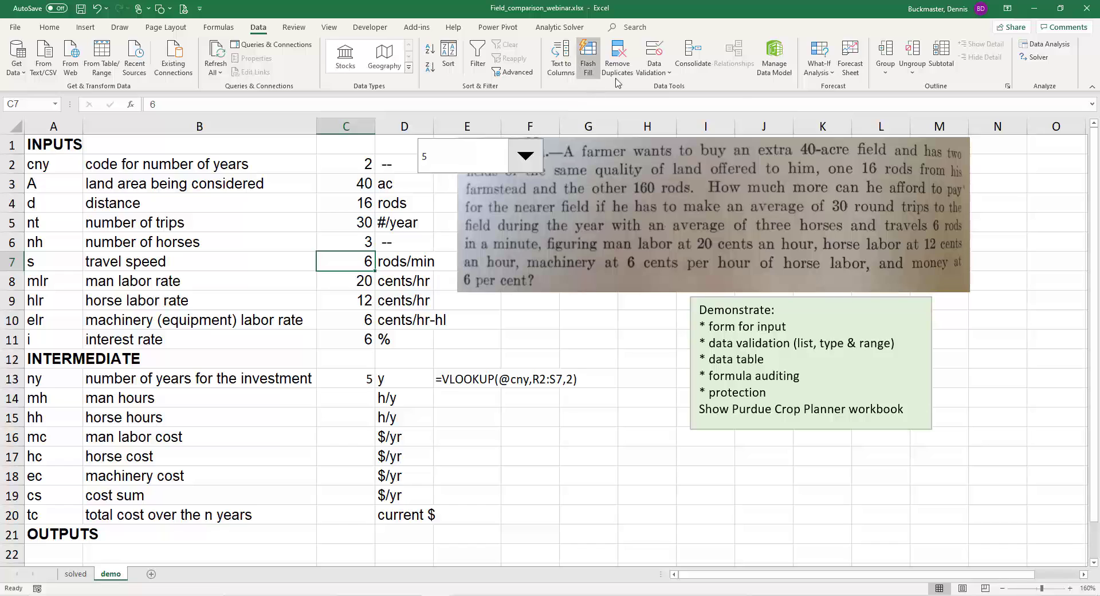
# Step: Give the travel speed validation the input message "Enter an average speed of getting to & from the field"
pyautogui.click(654, 68)
pyautogui.click(657, 103)
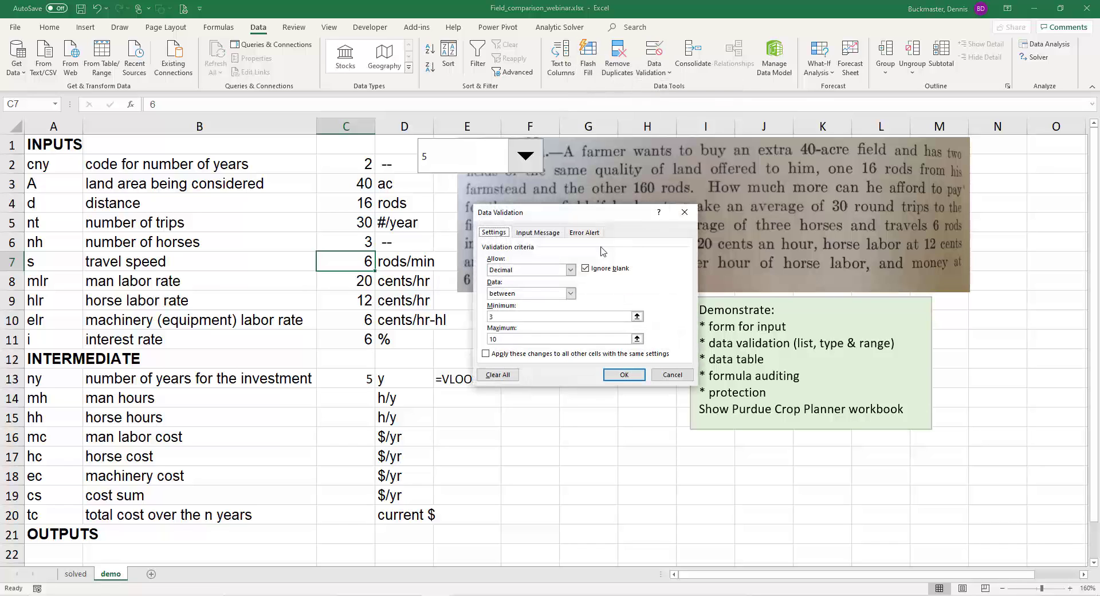
pyautogui.click(545, 233)
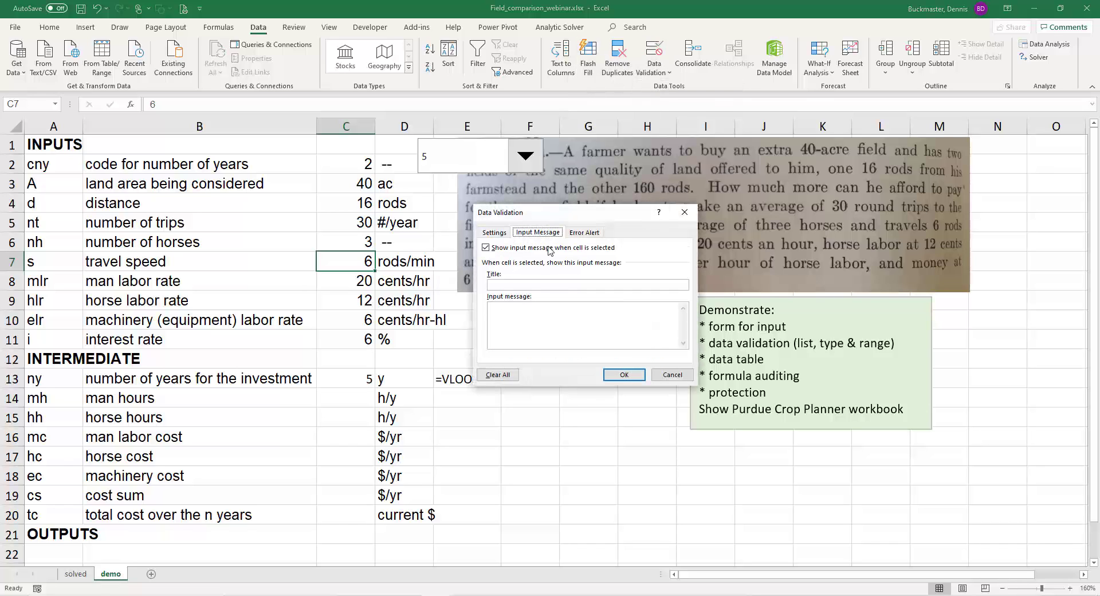
pyautogui.click(524, 311)
pyautogui.write('Enter an average speed of getting to & from the field')
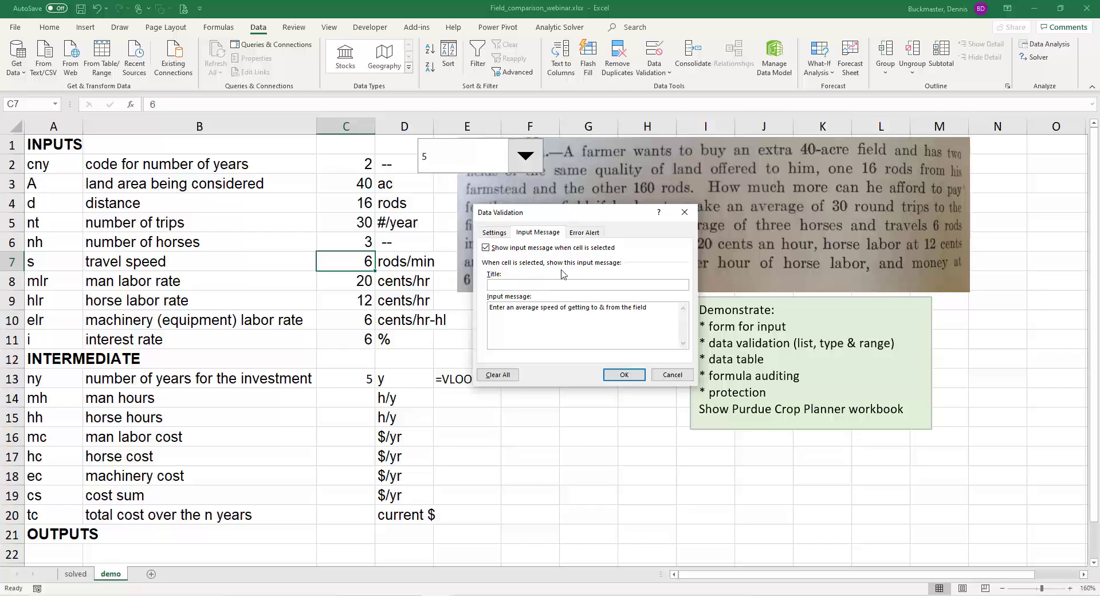
# Step: Add the Stop error message "oops. you entered an incorrect value. Try again" to the travel speed validation
pyautogui.click(585, 233)
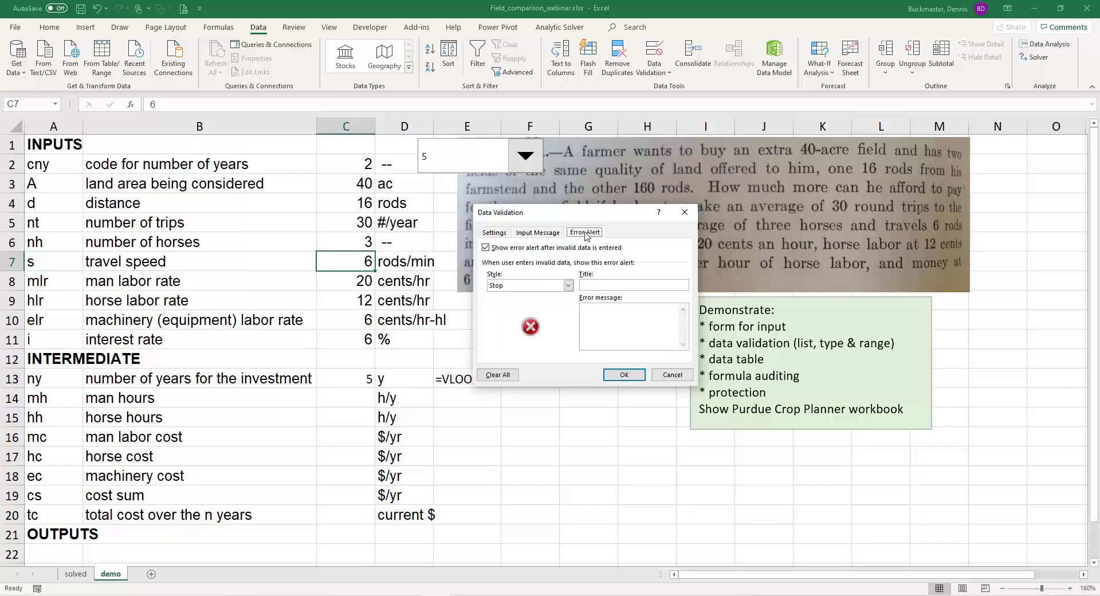
pyautogui.click(607, 315)
pyautogui.write('oops, you entered an idcorrect value. T')
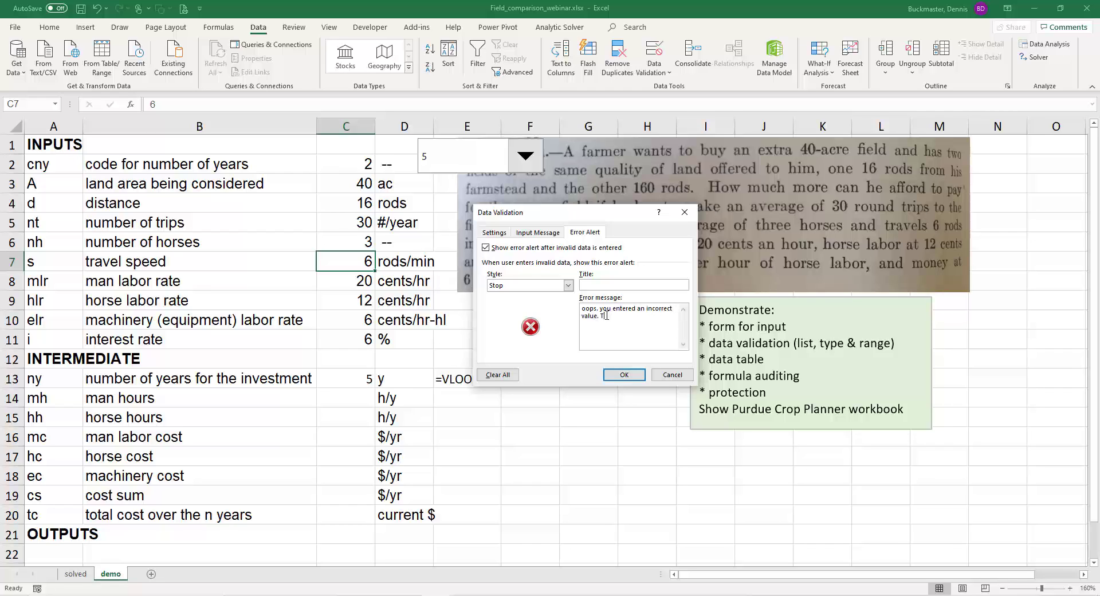
pyautogui.write('ry again')
# Step: Extend the input message with "Valid entries from 3 to 10 rods/min" and apply the validation
pyautogui.click(546, 235)
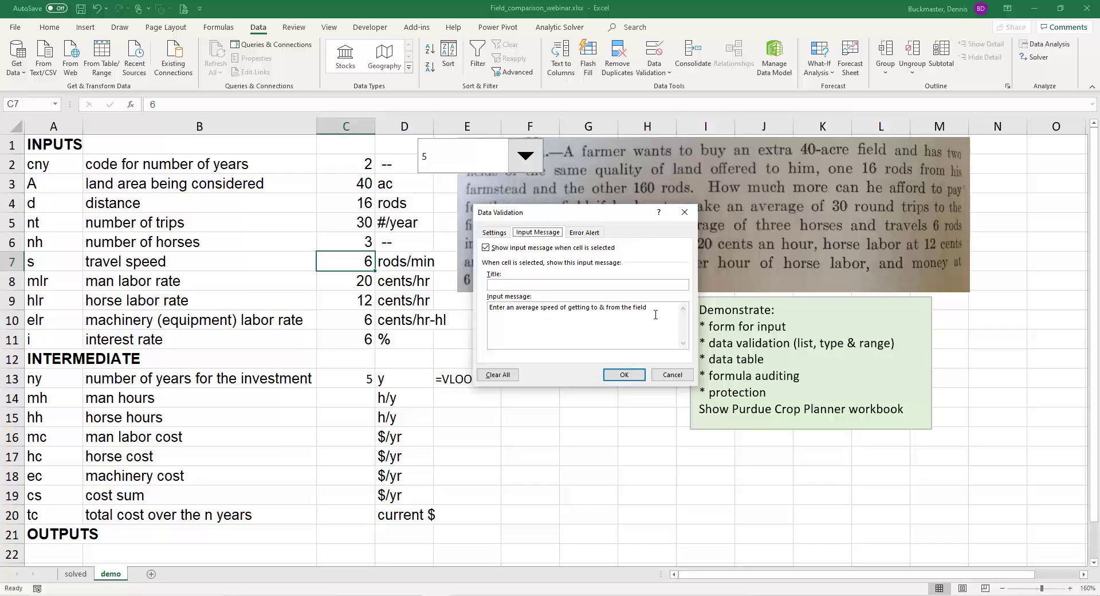
pyautogui.click(501, 234)
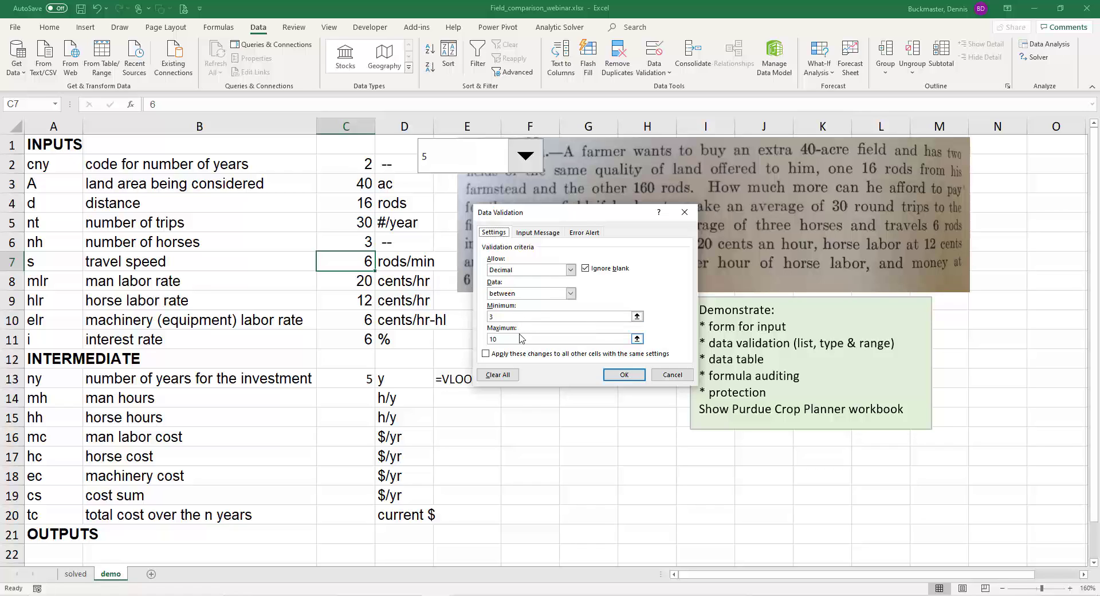
pyautogui.click(539, 233)
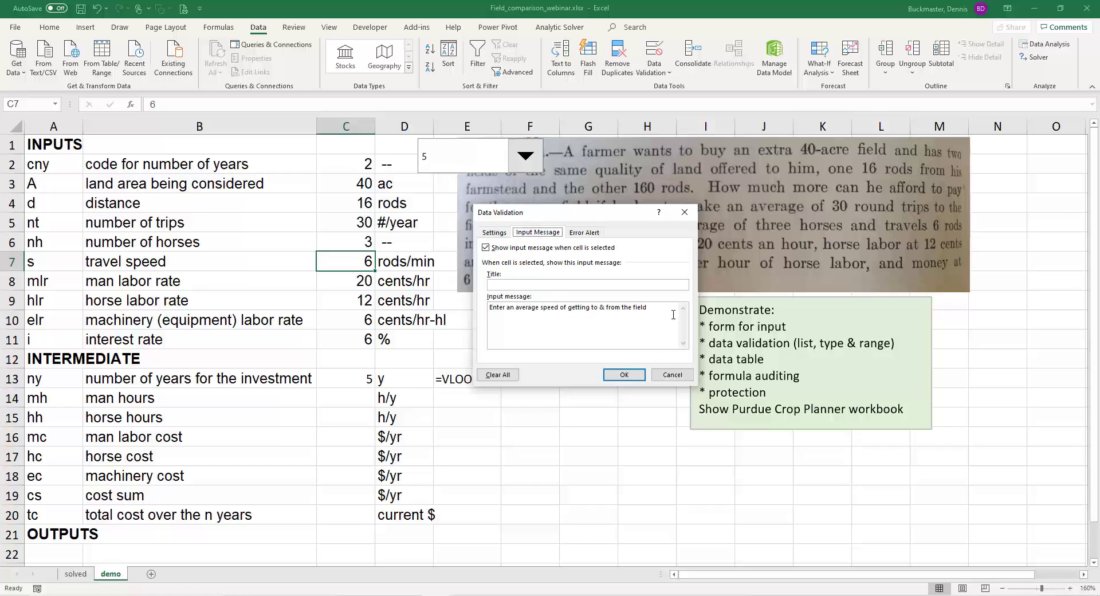
pyautogui.write('Valid entries from 3 to 10 rods/min')
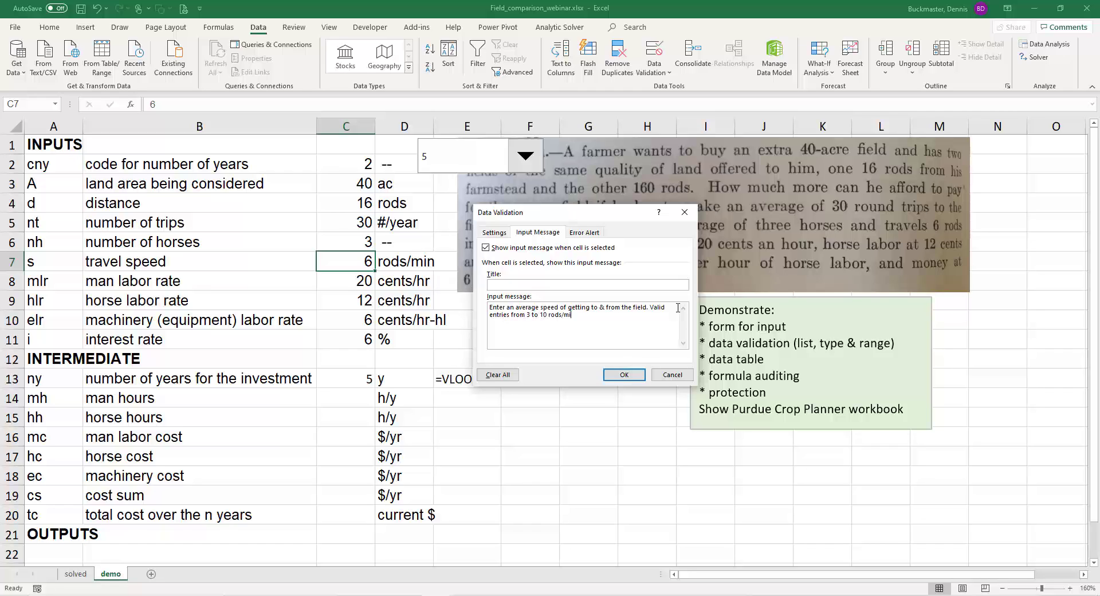
pyautogui.click(625, 376)
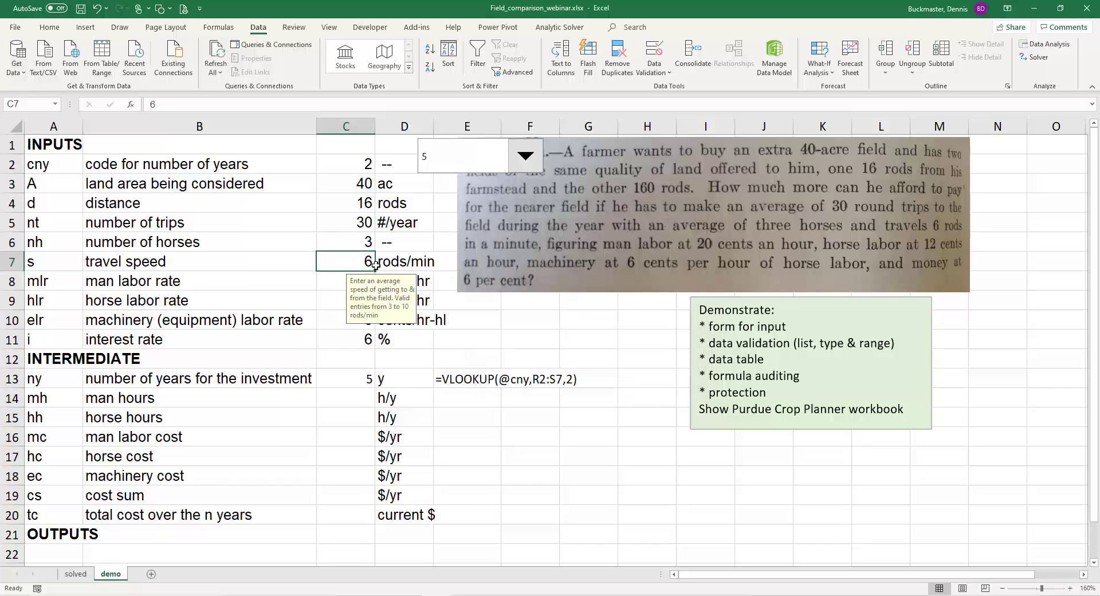
# Step: Try 22 as the travel speed in C7, retry the entry and enter 6 instead
pyautogui.write('22')
pyautogui.press('Return')
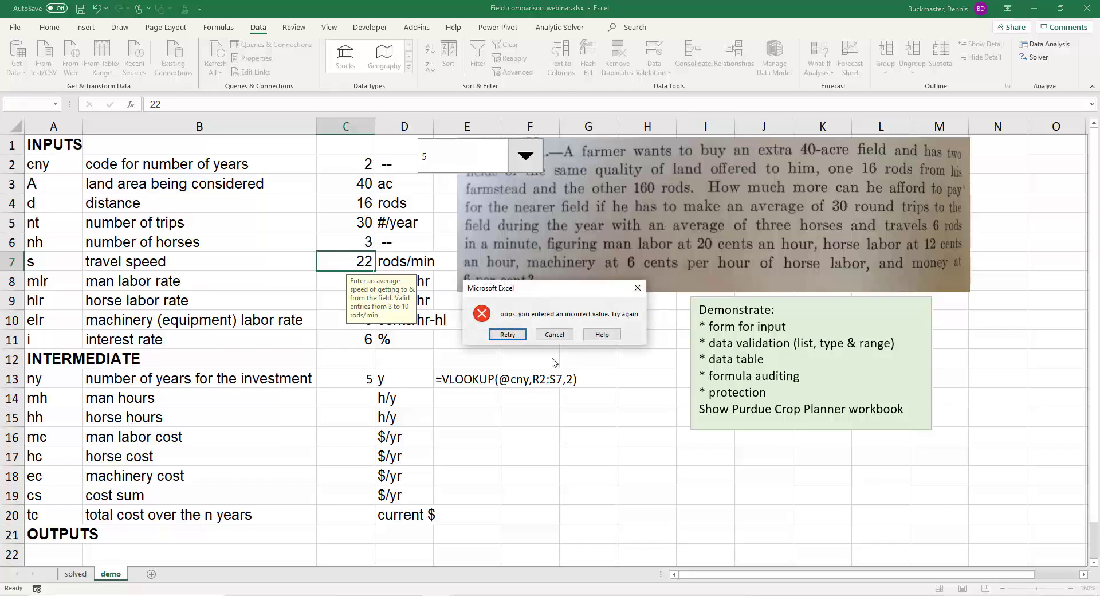
pyautogui.click(508, 334)
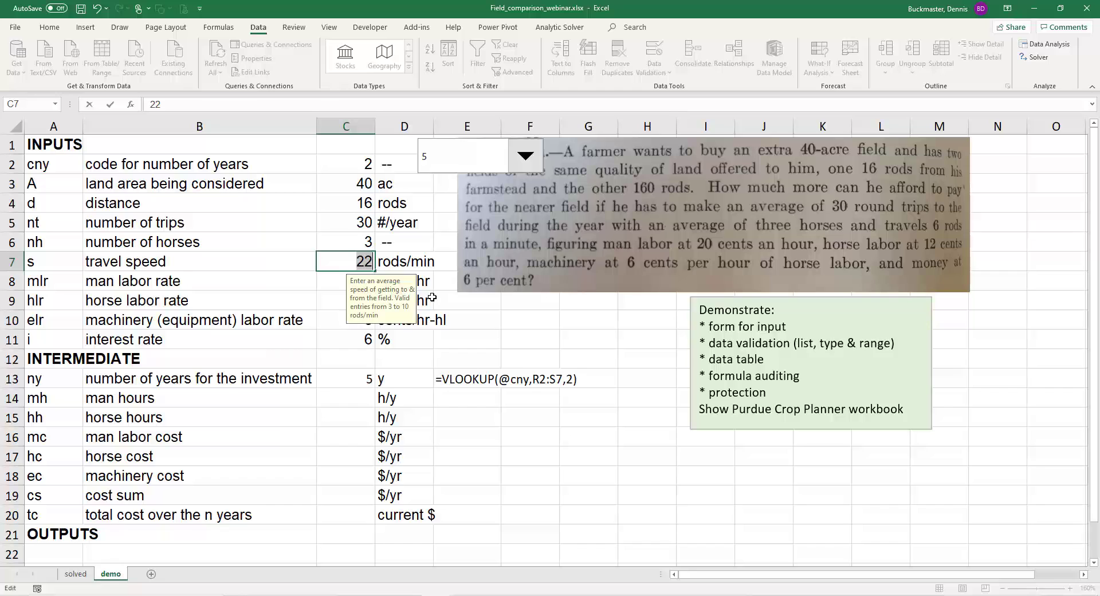
pyautogui.write('6')
pyautogui.click(495, 318)
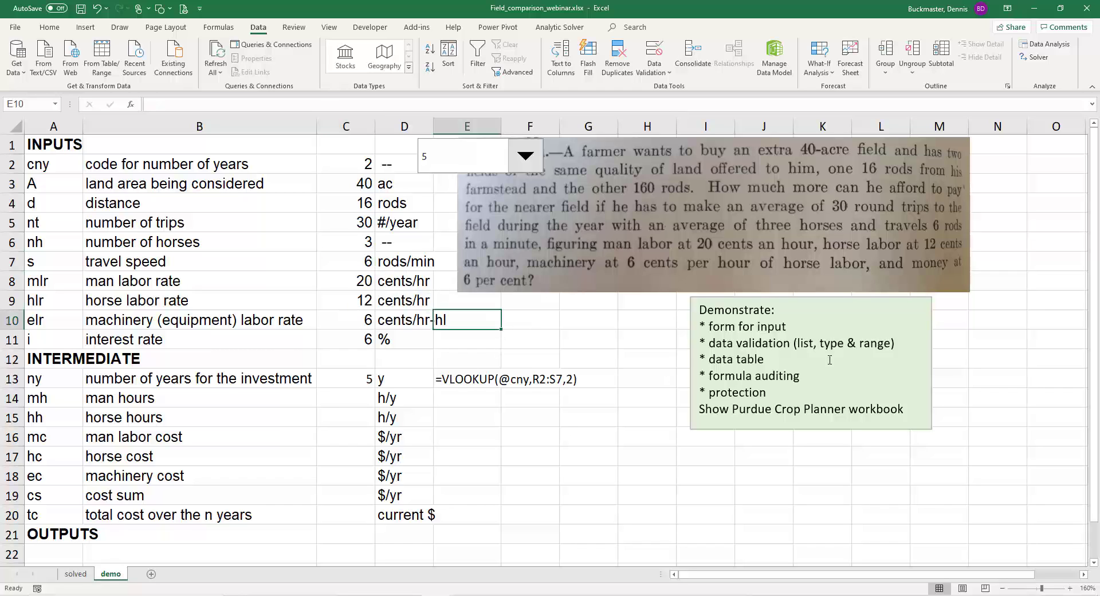
# Step: Begin the man hours formula in C14 with =d*2/s
pyautogui.click(359, 398)
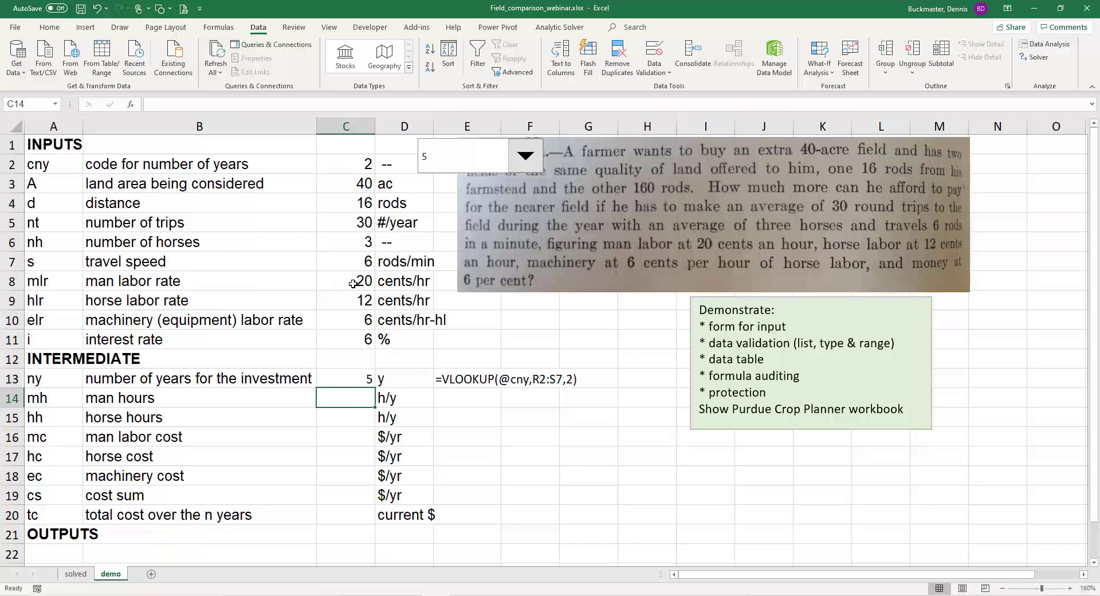
pyautogui.write('=')
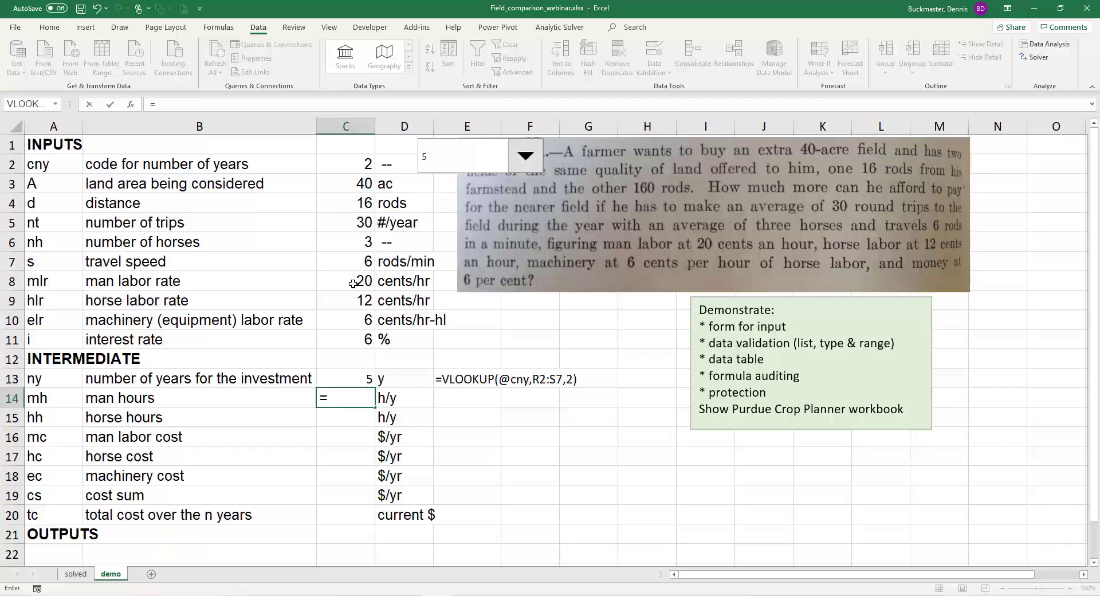
pyautogui.write('d')
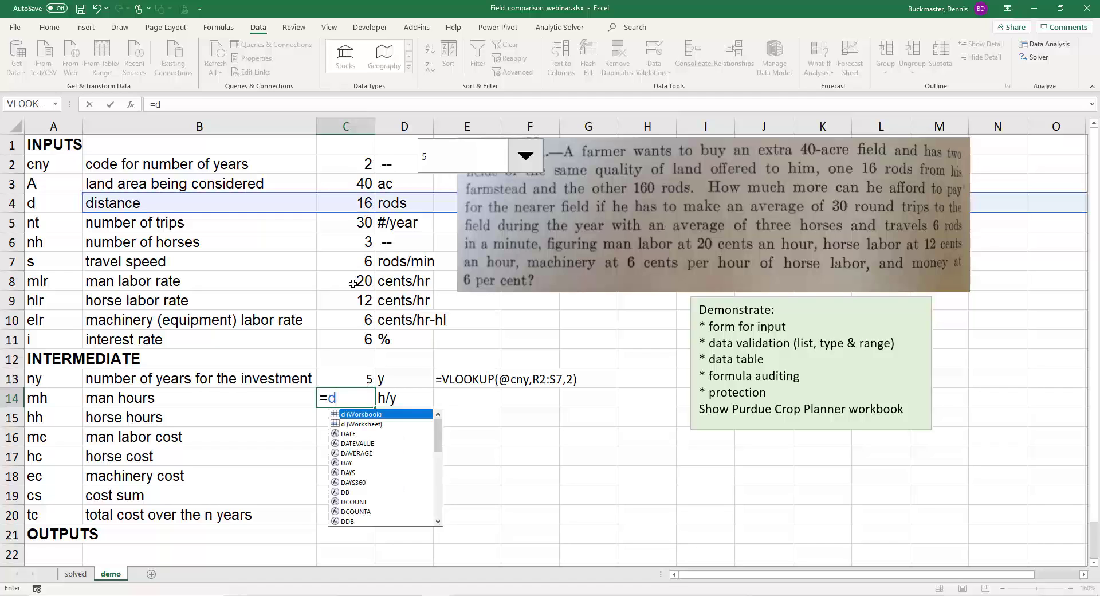
pyautogui.write('*2')
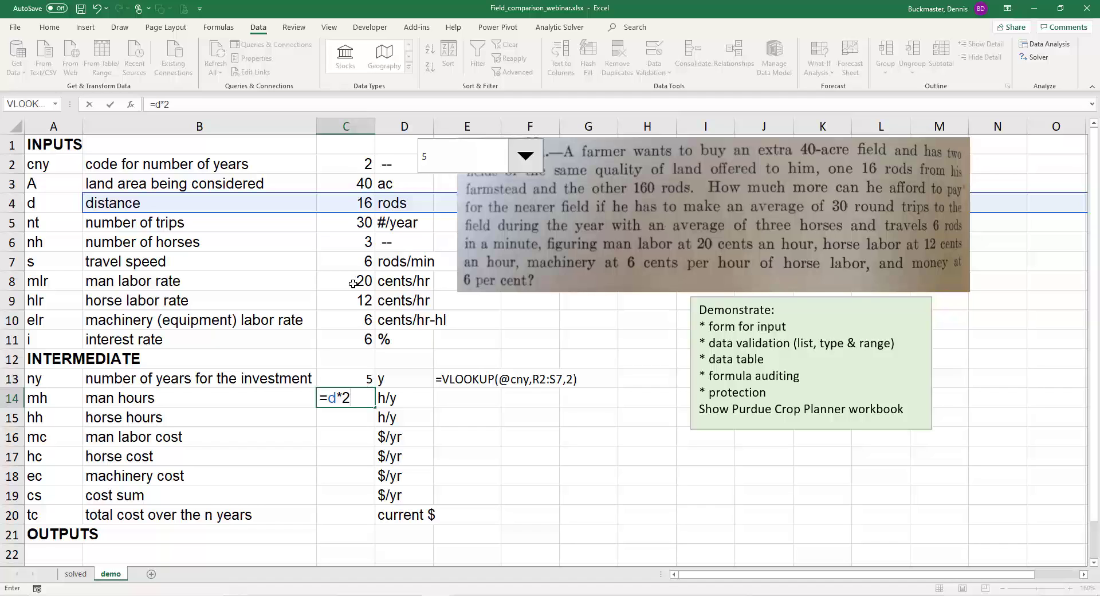
pyautogui.write('/s')
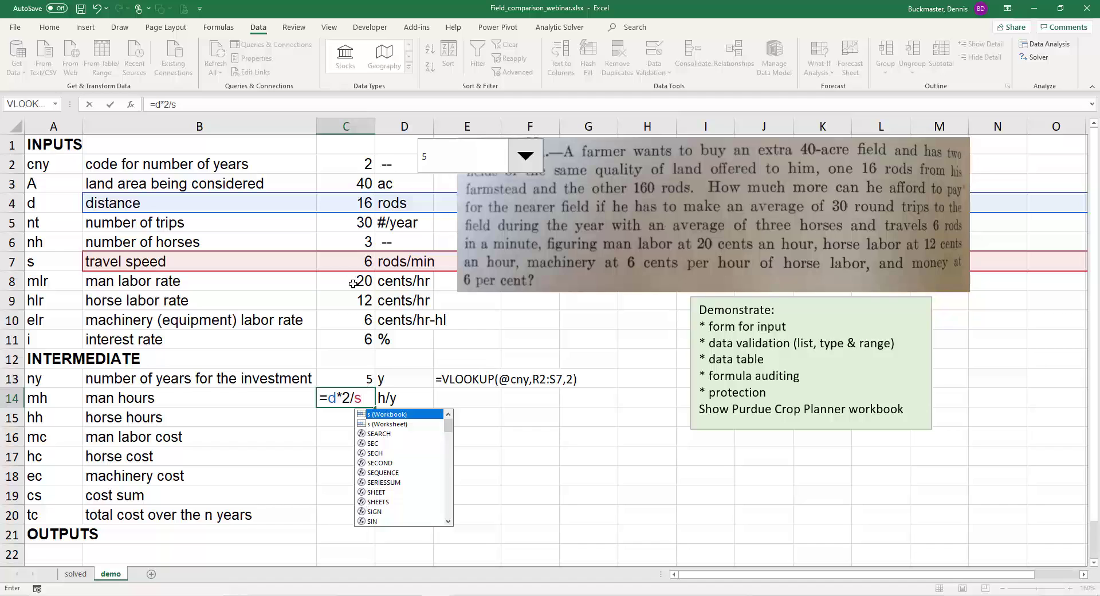
# Step: Put @ before the names d and s and enclose the expression in parentheses, making it =(@d*2/@s)
pyautogui.click(156, 103)
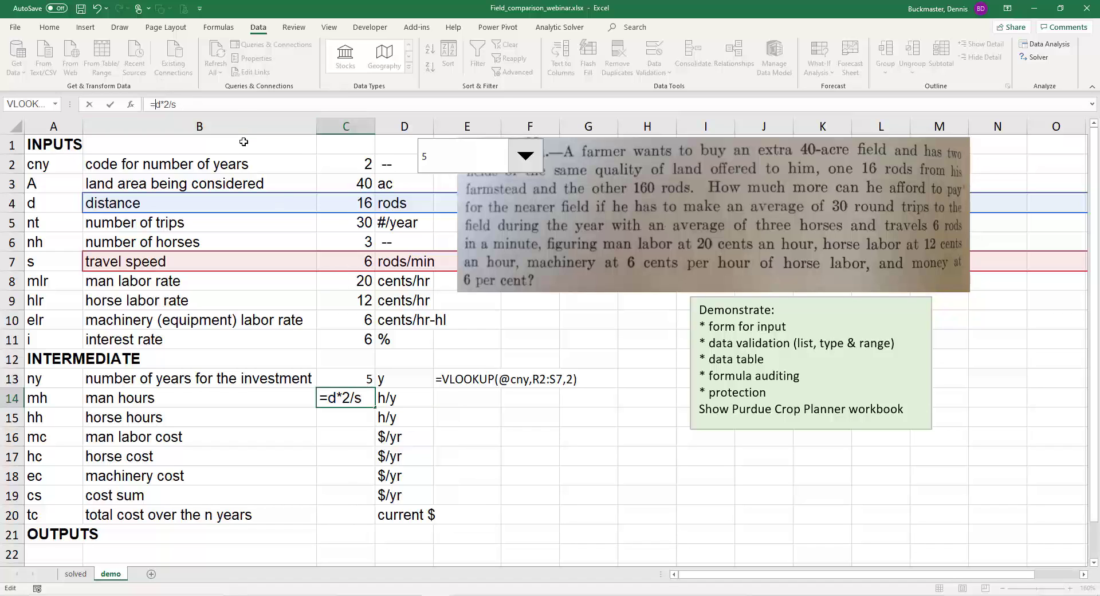
pyautogui.write('@')
pyautogui.click(179, 105)
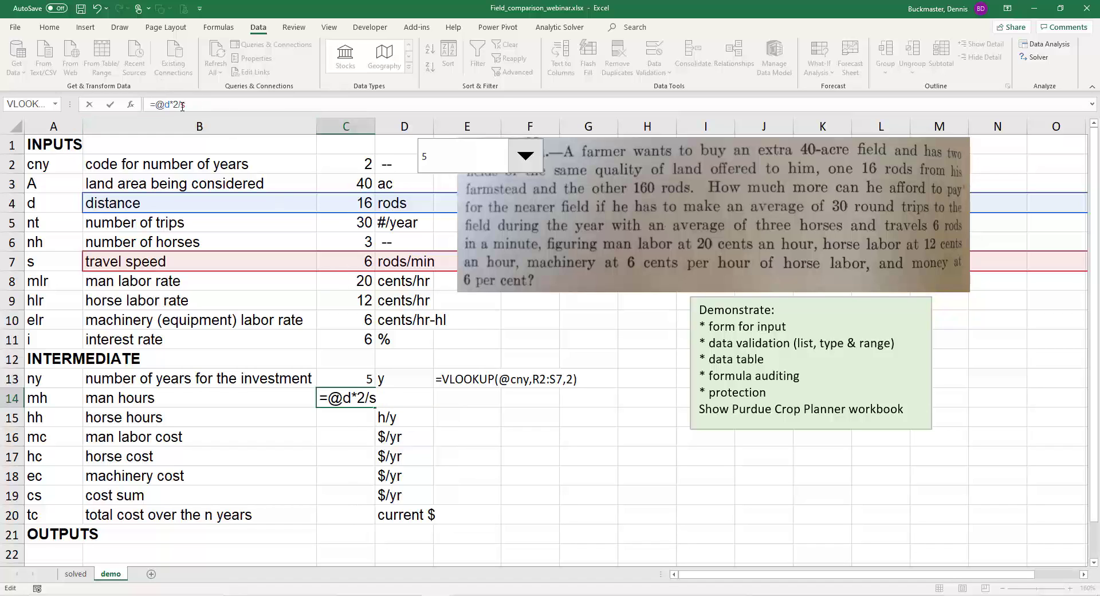
pyautogui.write('@s)')
pyautogui.click(156, 105)
pyautogui.write('(')
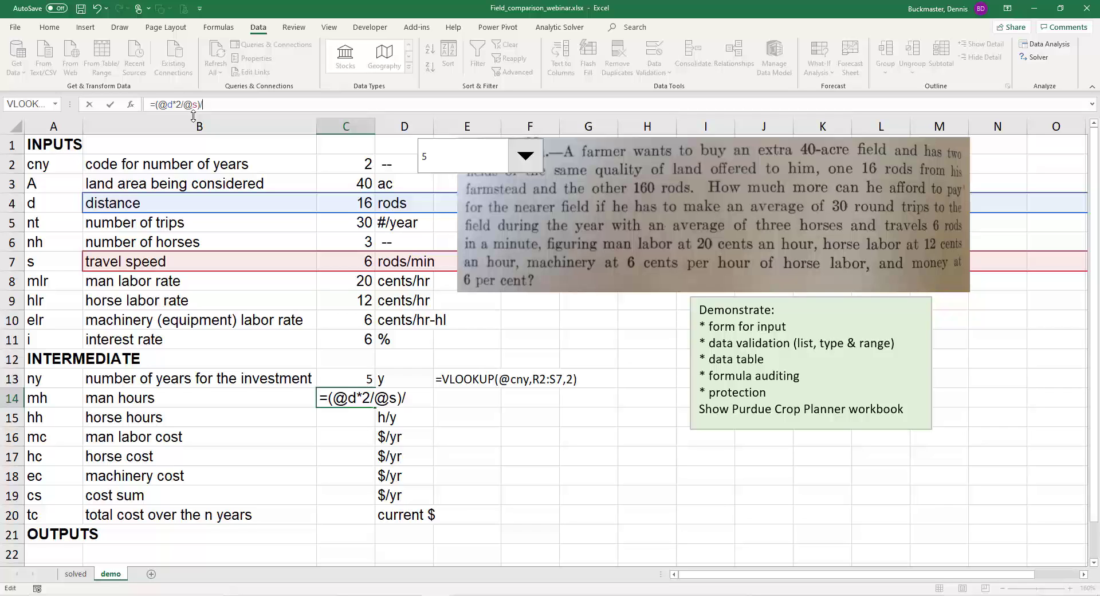
pyautogui.write('/60')
pyautogui.write('n')
pyautogui.press('BackSpace')
pyautogui.write('@nt')
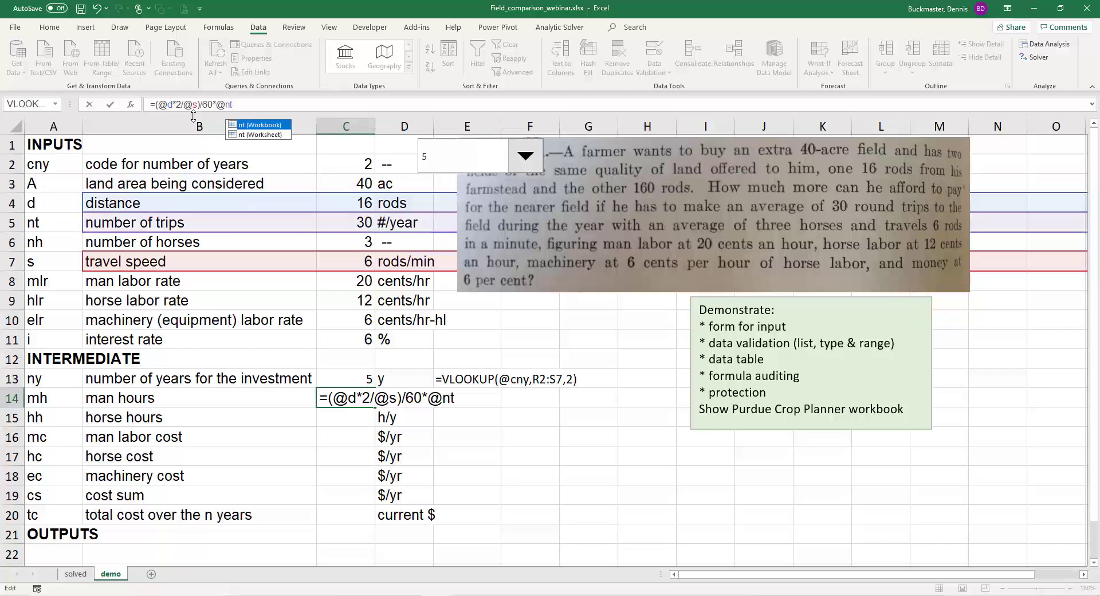
pyautogui.hotkey('ctrl', 'Return')
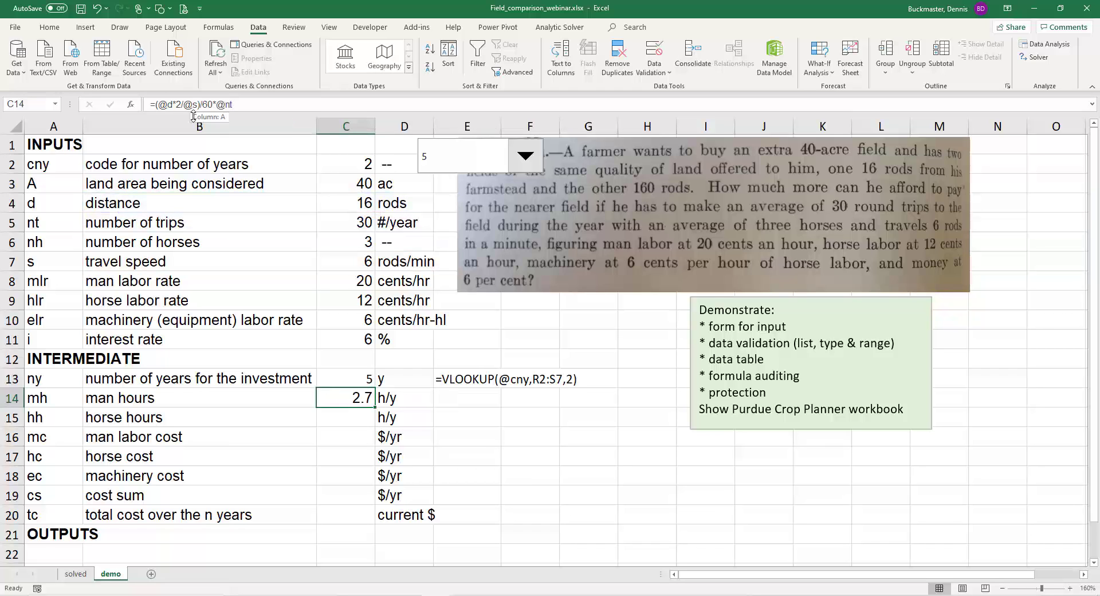
# Step: Copy the man hours formula to E14 and prefix it with an apostrophe to show it as text
pyautogui.hotkey('ctrl', 'c')
pyautogui.press('Right')
pyautogui.press('Right')
pyautogui.hotkey('ctrl', 'v')
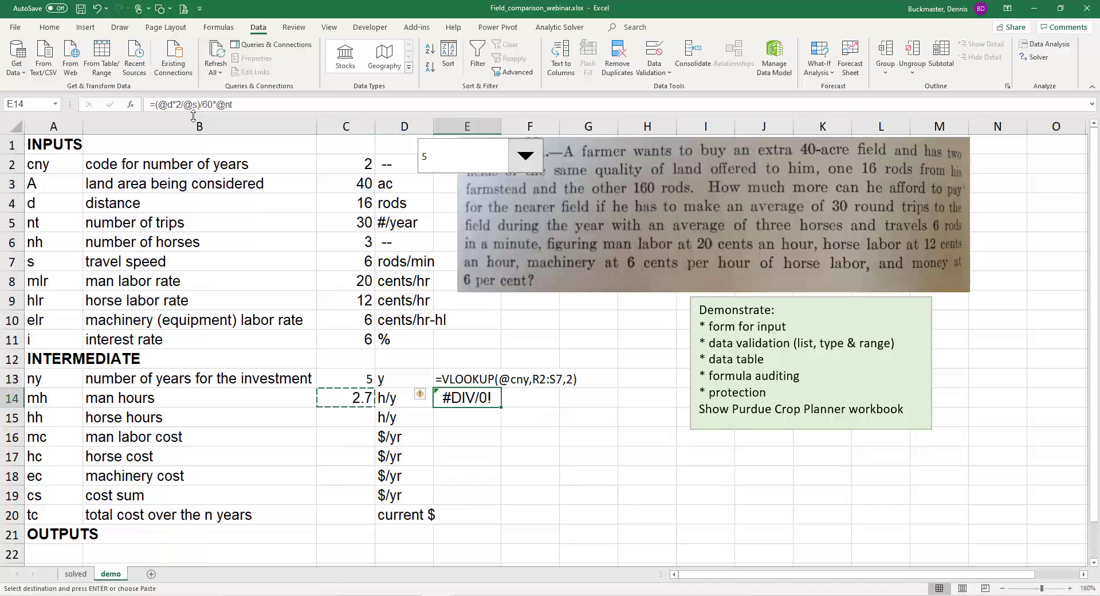
pyautogui.press('F2')
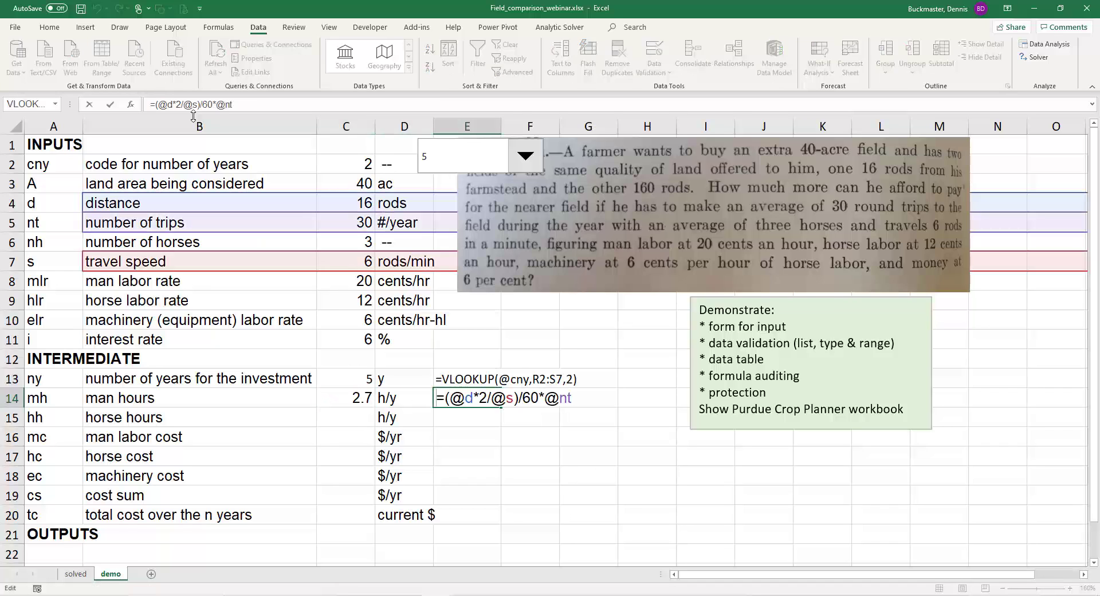
pyautogui.press('Home')
pyautogui.write("'")
pyautogui.hotkey('ctrl', 'Return')
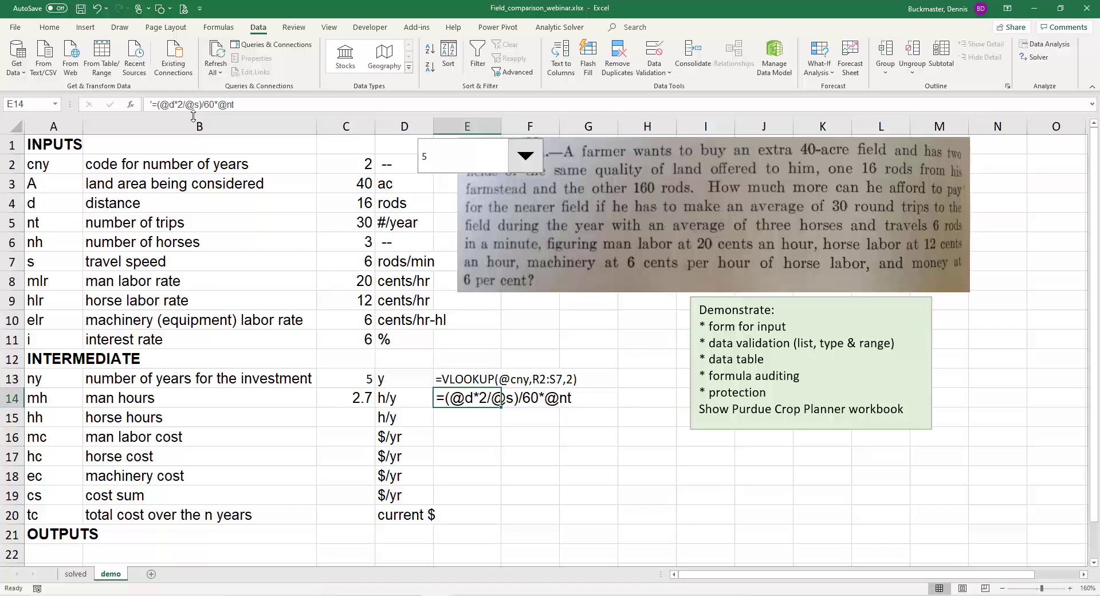
pyautogui.click(506, 423)
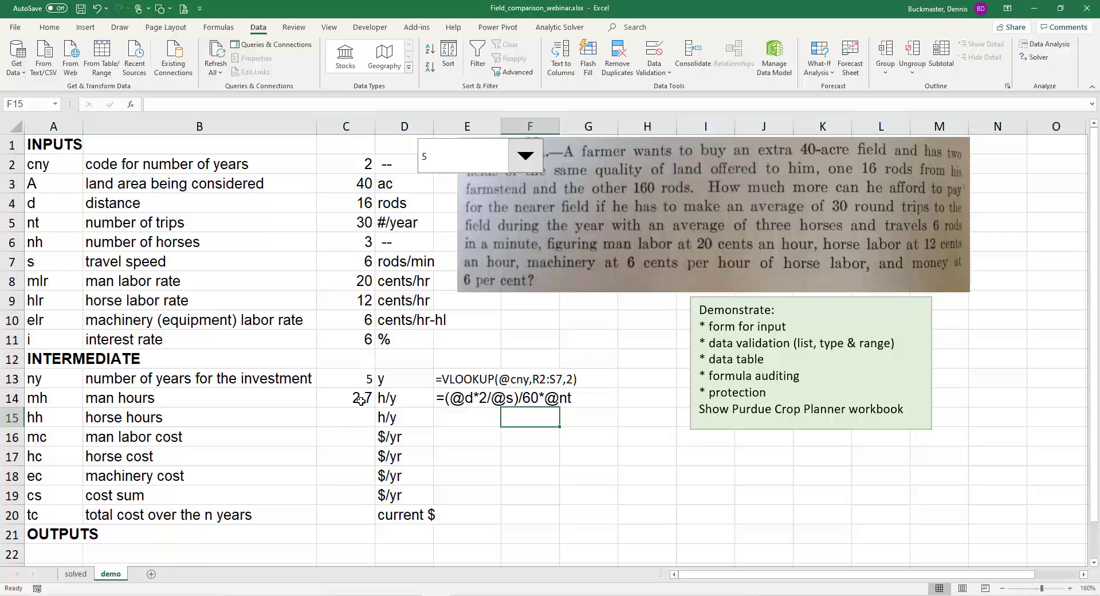
pyautogui.click(341, 418)
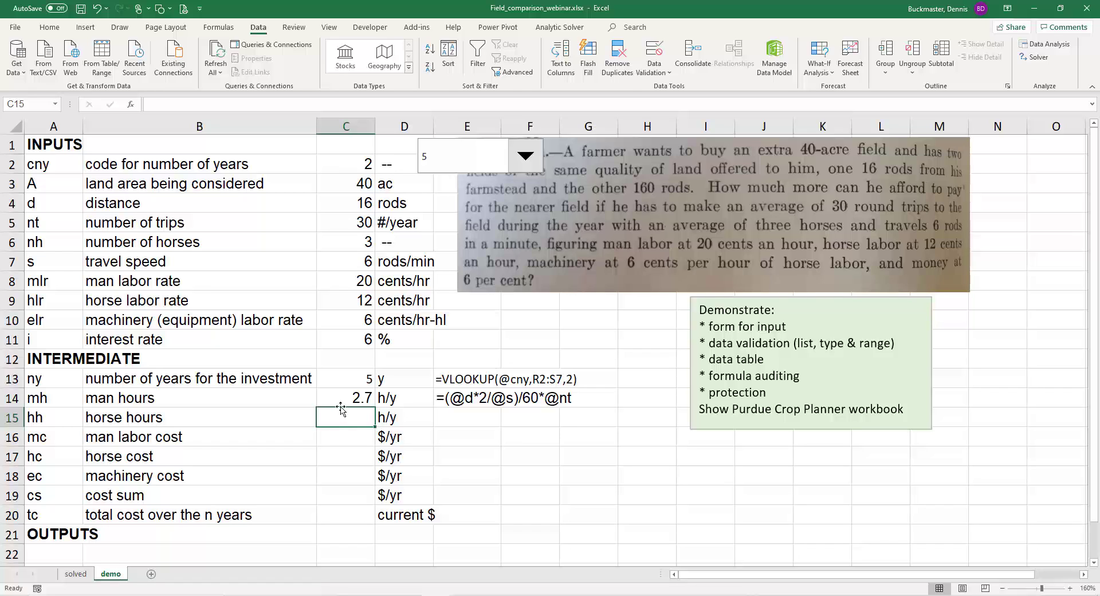
pyautogui.write('=@mh')
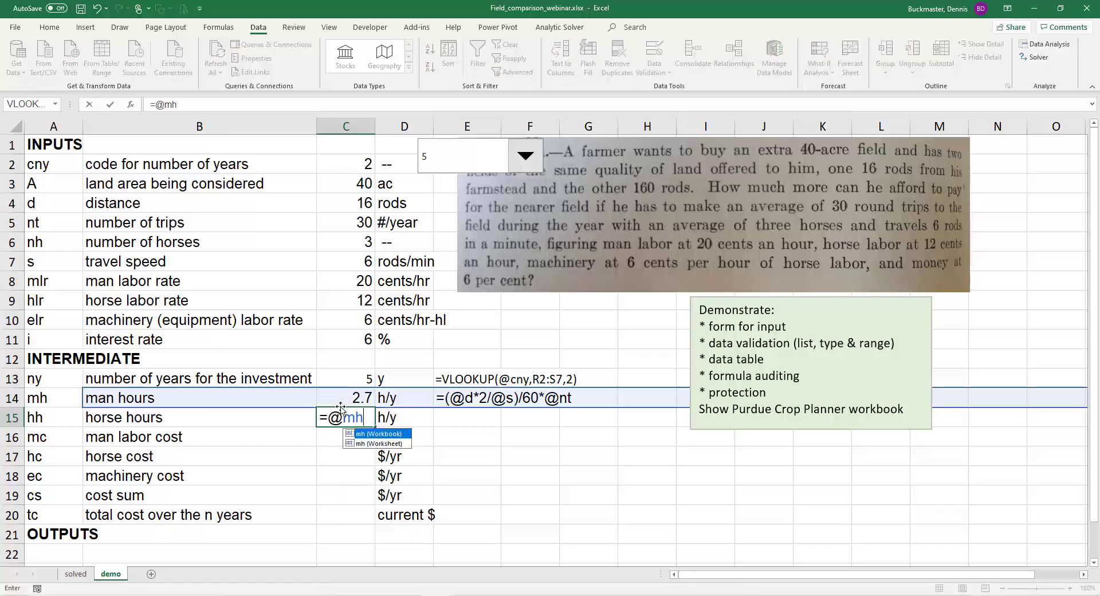
pyautogui.write('*nh')
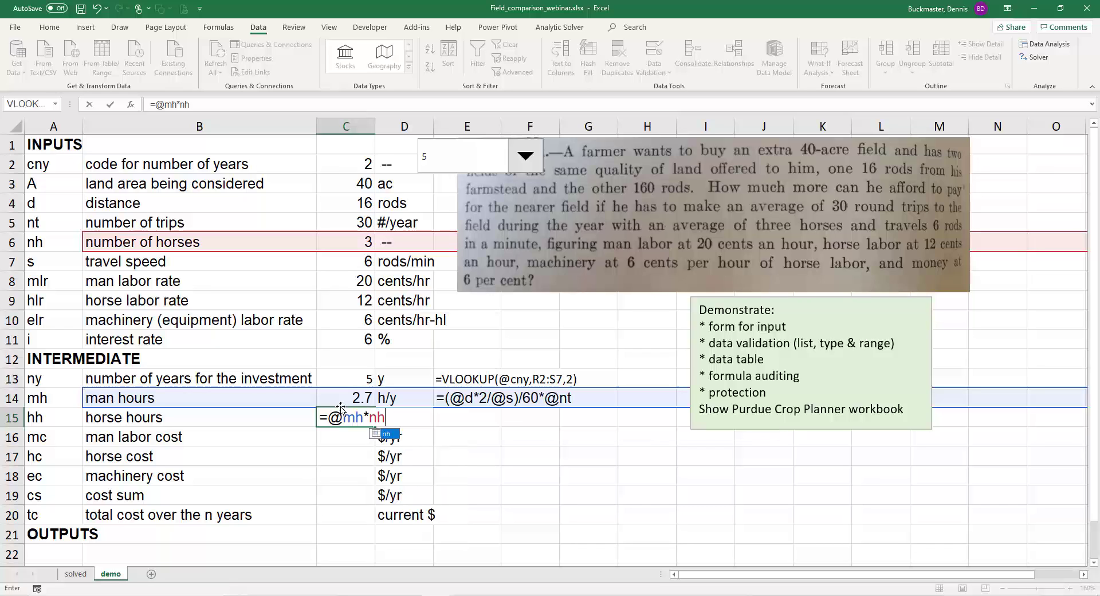
pyautogui.press('Return')
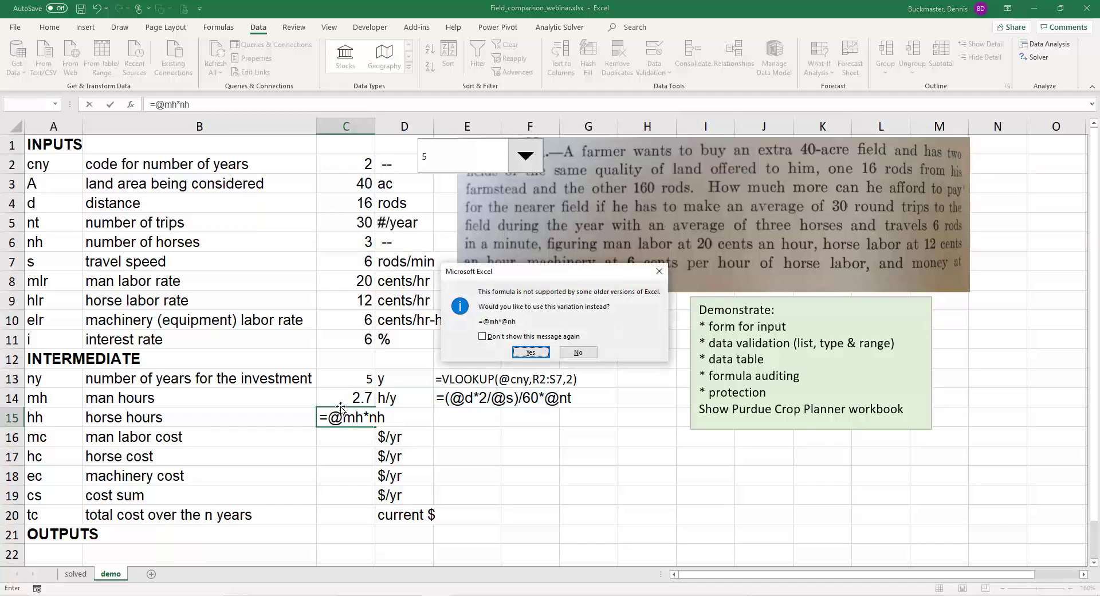
pyautogui.press('Return')
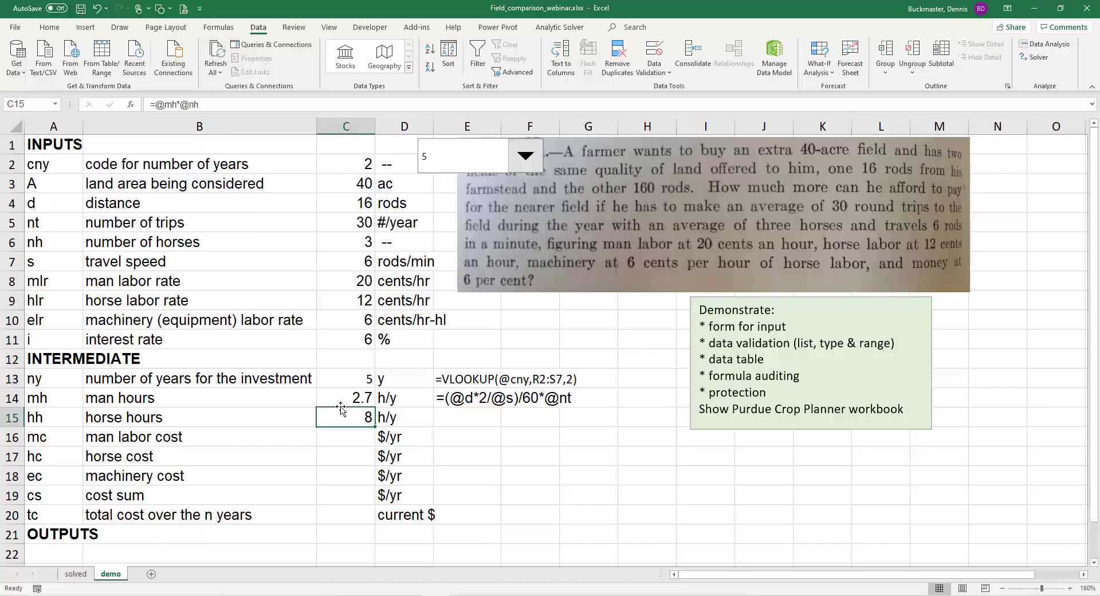
pyautogui.press('Down')
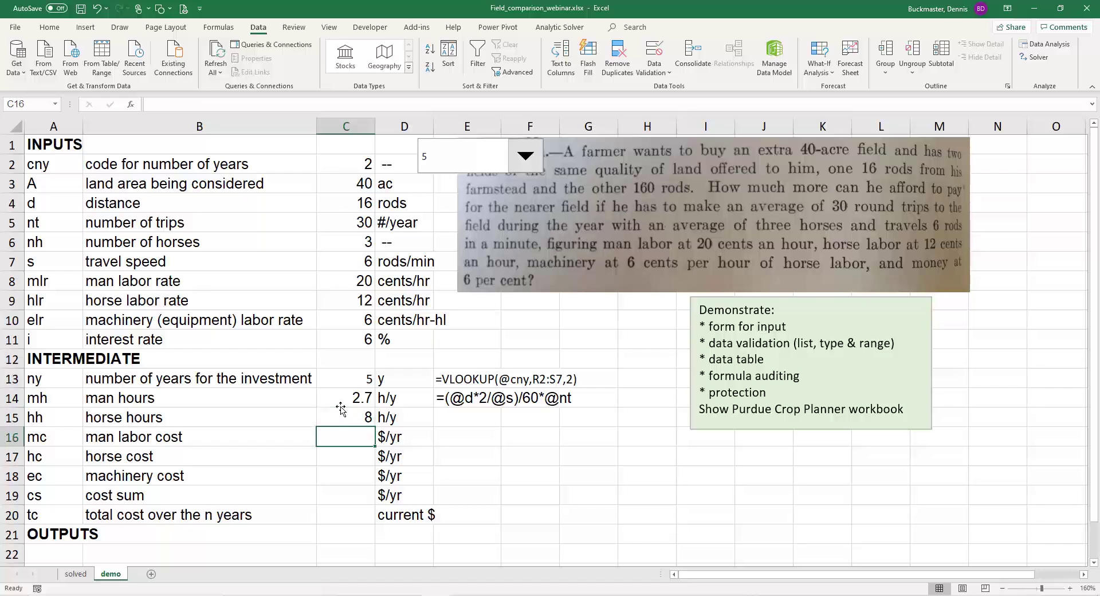
pyautogui.write('=')
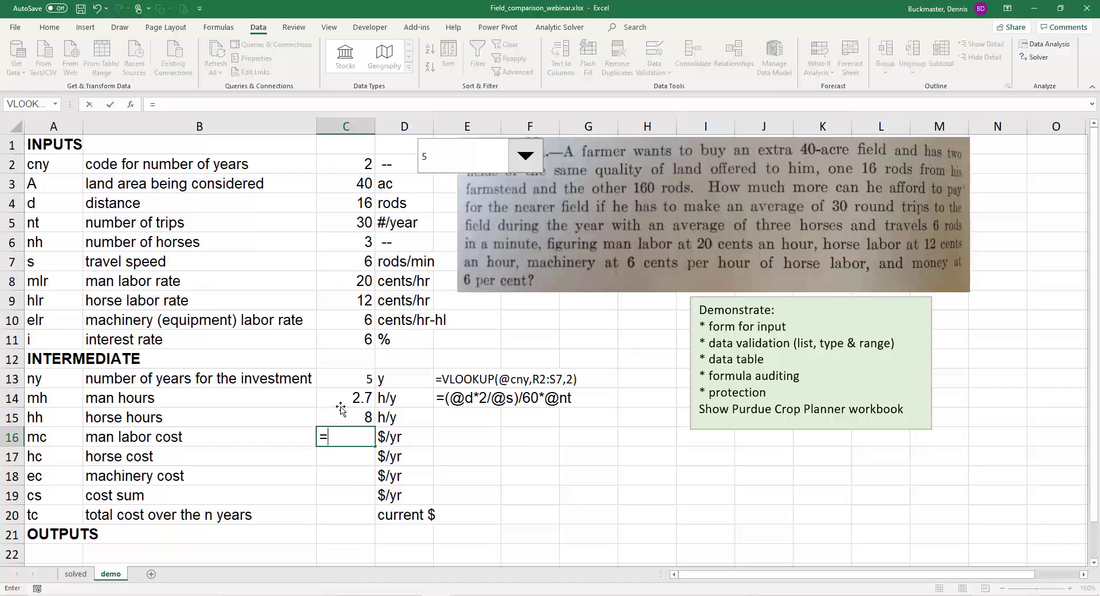
pyautogui.write('@mh')
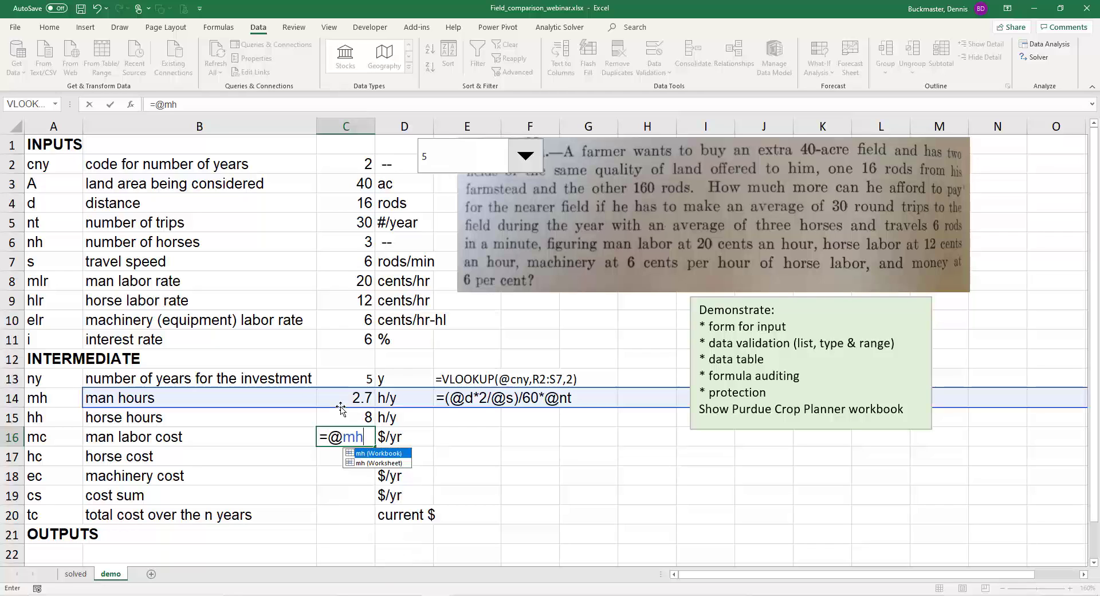
pyautogui.write('*')
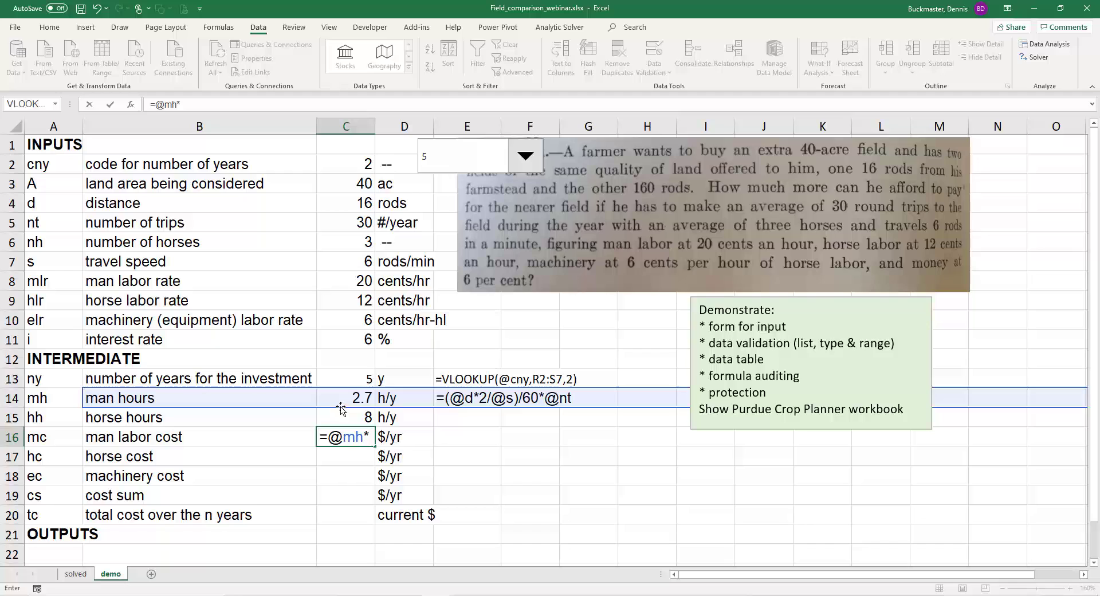
pyautogui.write('@mlr')
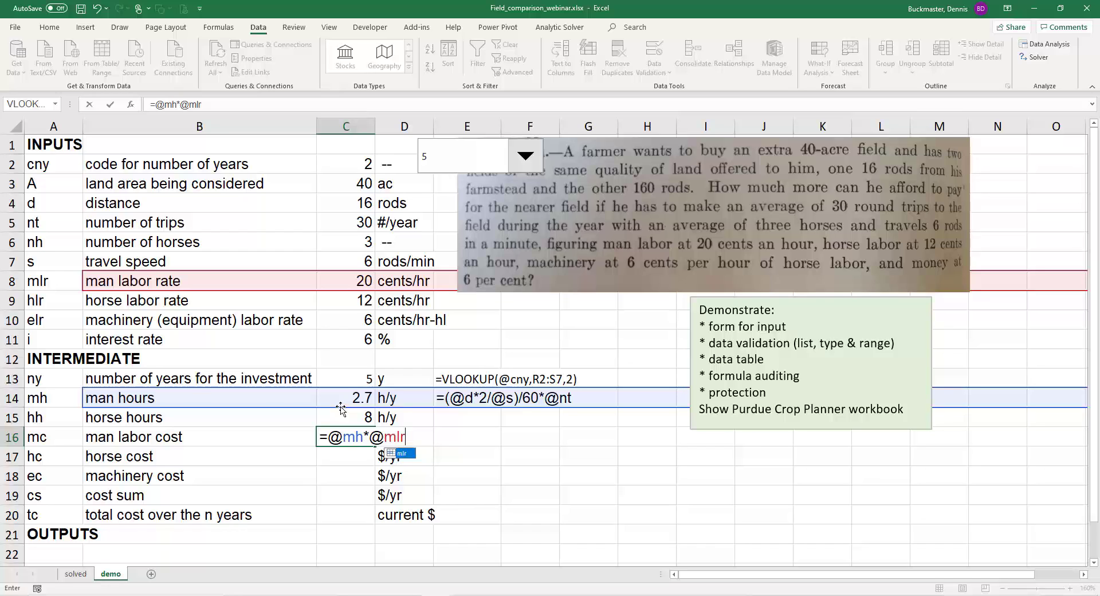
pyautogui.write(')/100')
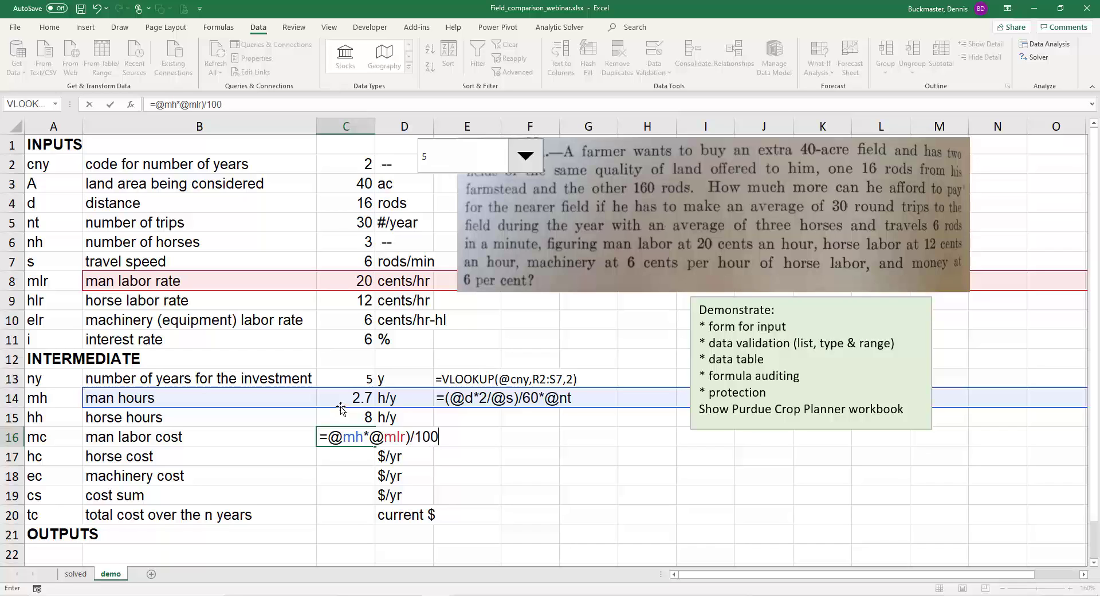
pyautogui.click(152, 104)
pyautogui.write('(')
pyautogui.hotkey('ctrl', 'Return')
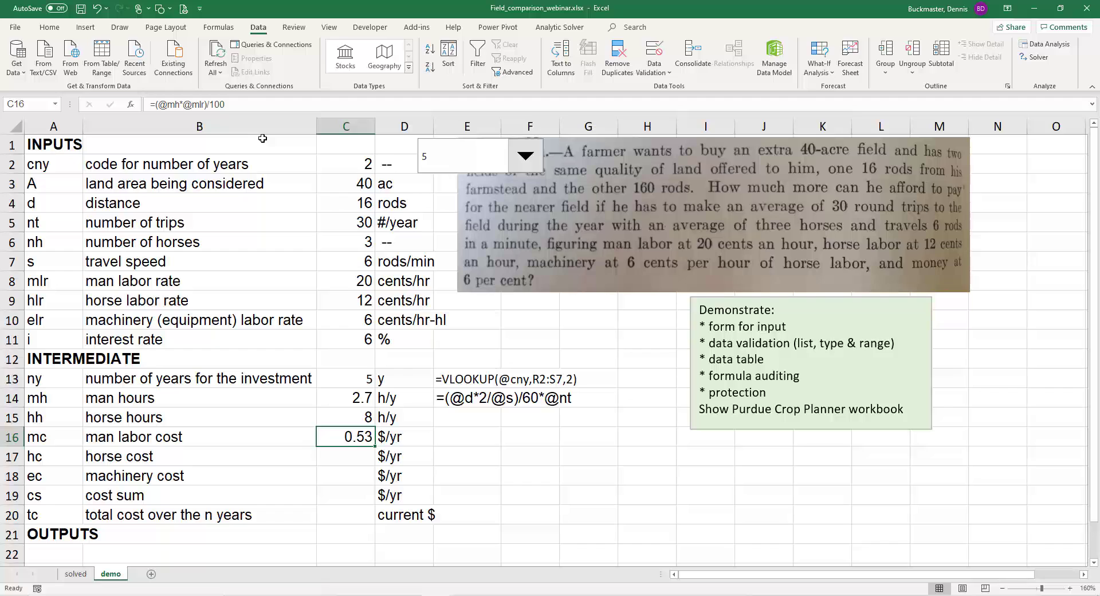
pyautogui.press('Down')
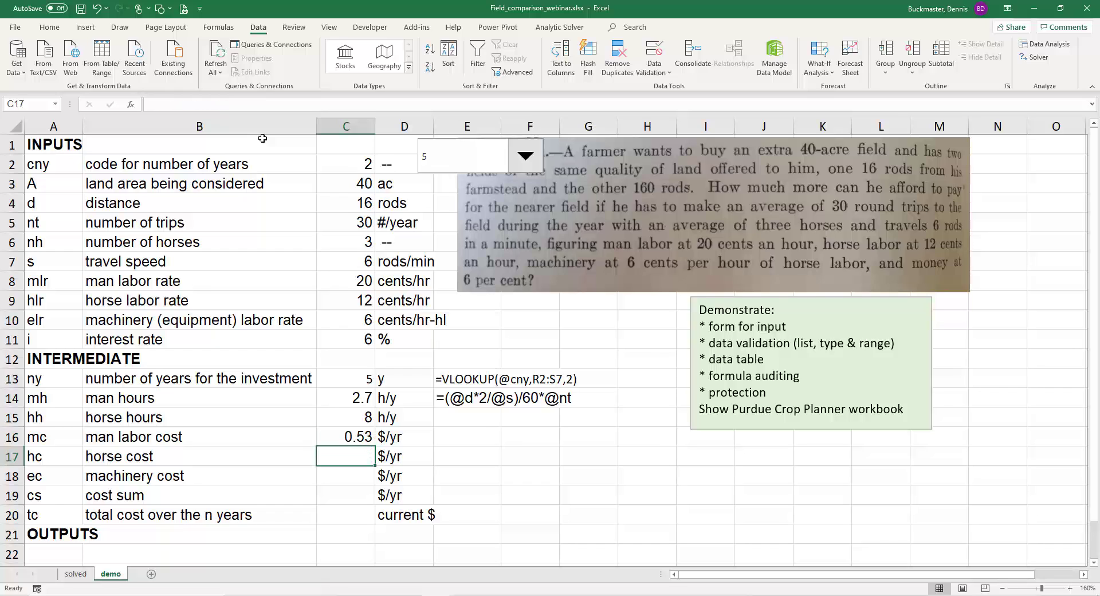
pyautogui.write('=(@')
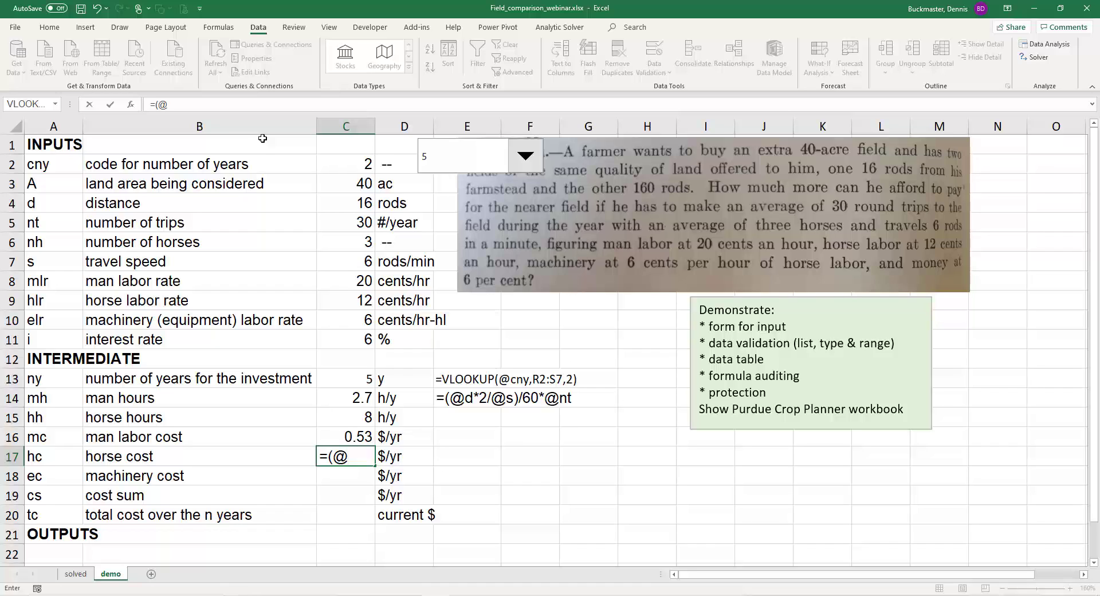
pyautogui.write('hh')
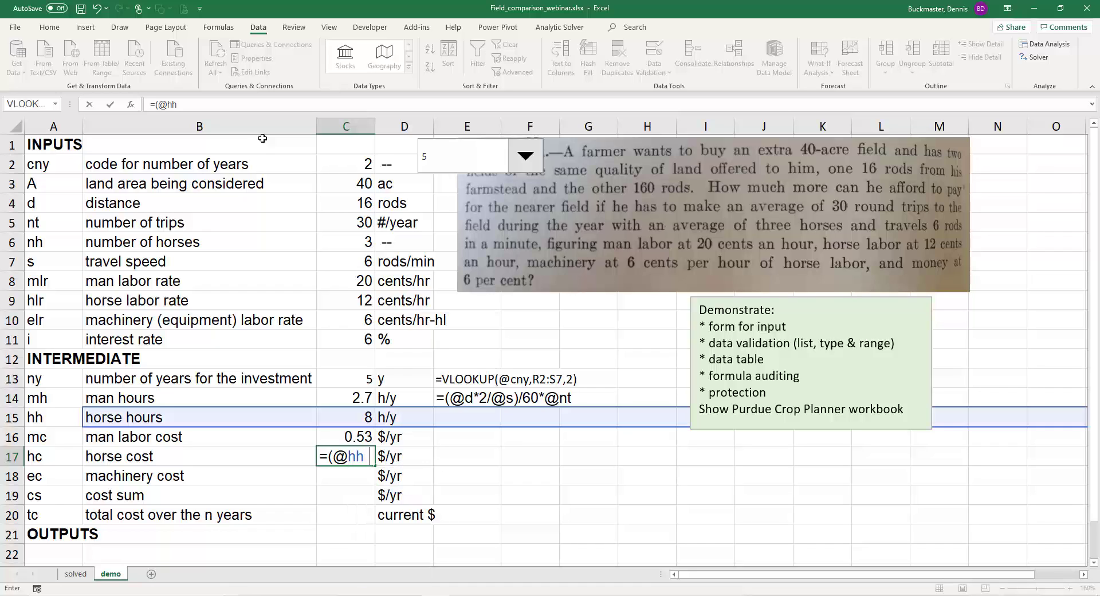
pyautogui.write(' @hlr)')
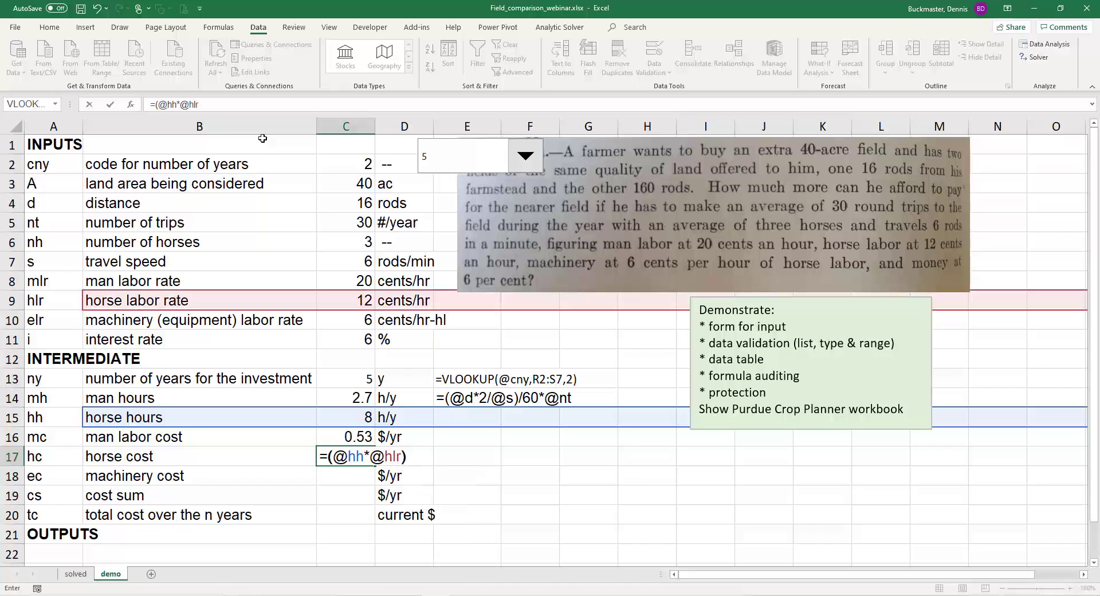
pyautogui.write('/100')
pyautogui.hotkey('ctrl', 'Return')
pyautogui.press('Down')
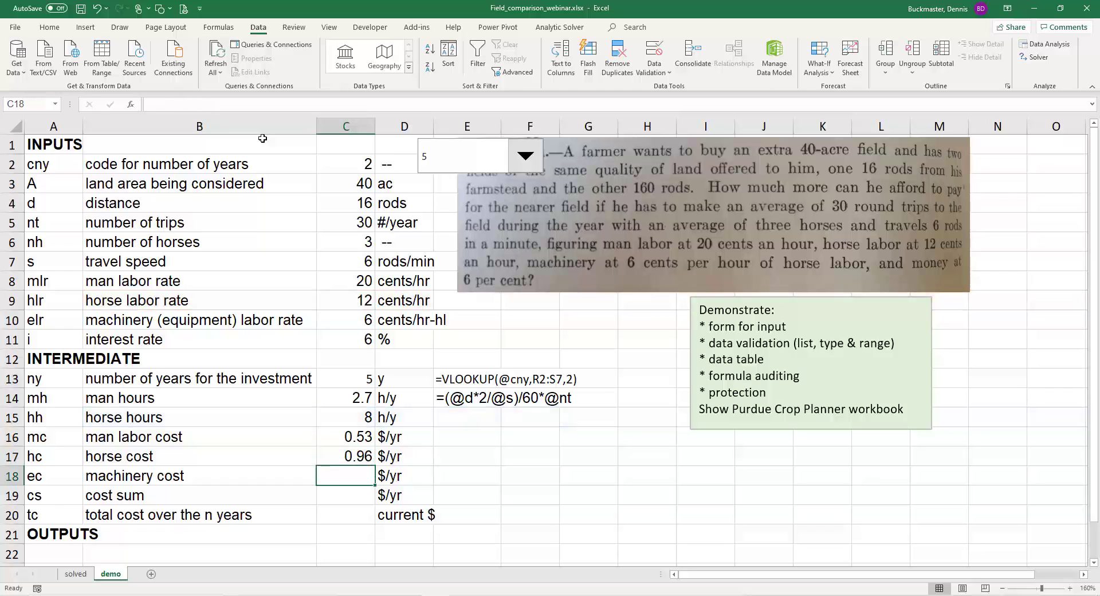
pyautogui.write('=')
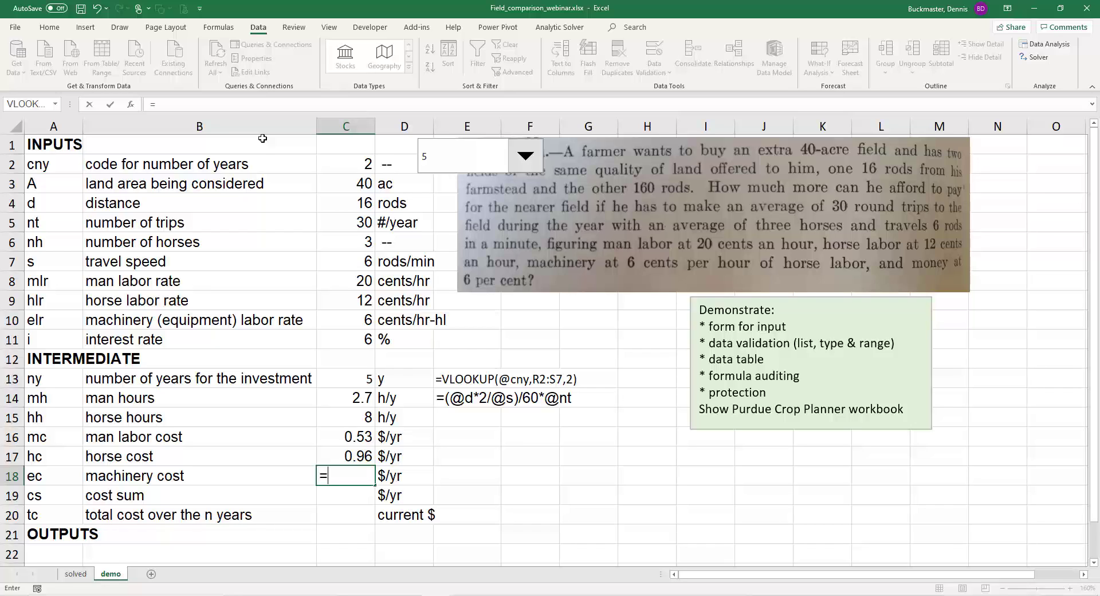
pyautogui.write('(')
pyautogui.write('mh')
pyautogui.press('BackSpace')
pyautogui.press('BackSpace')
pyautogui.press('BackSpace')
pyautogui.write('(@mh*')
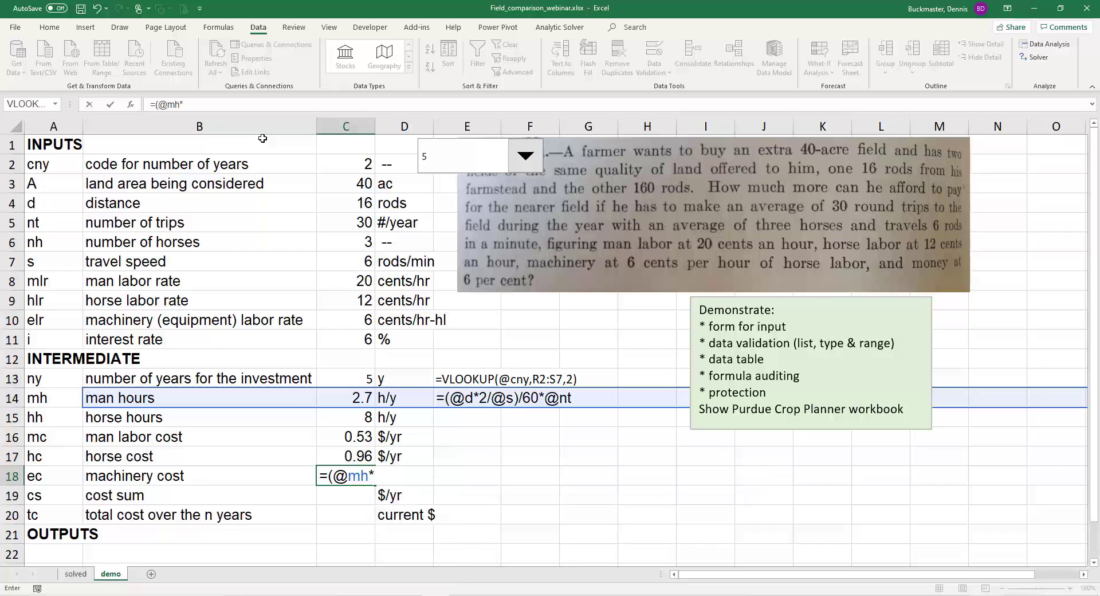
pyautogui.write('@elr')
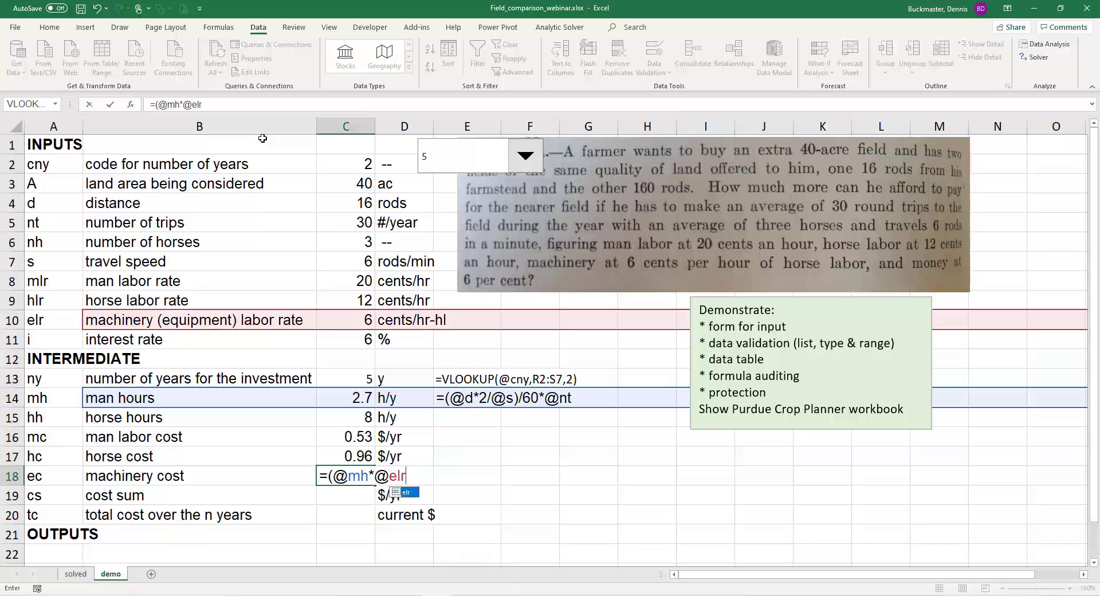
pyautogui.write(')/100')
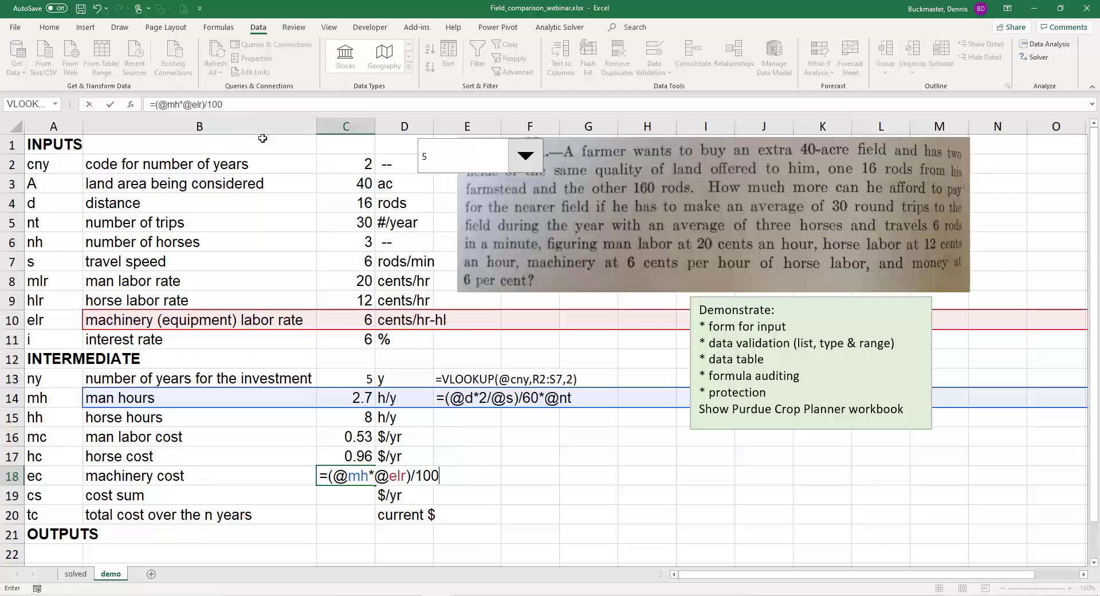
pyautogui.hotkey('ctrl', 'Return')
pyautogui.press('Down')
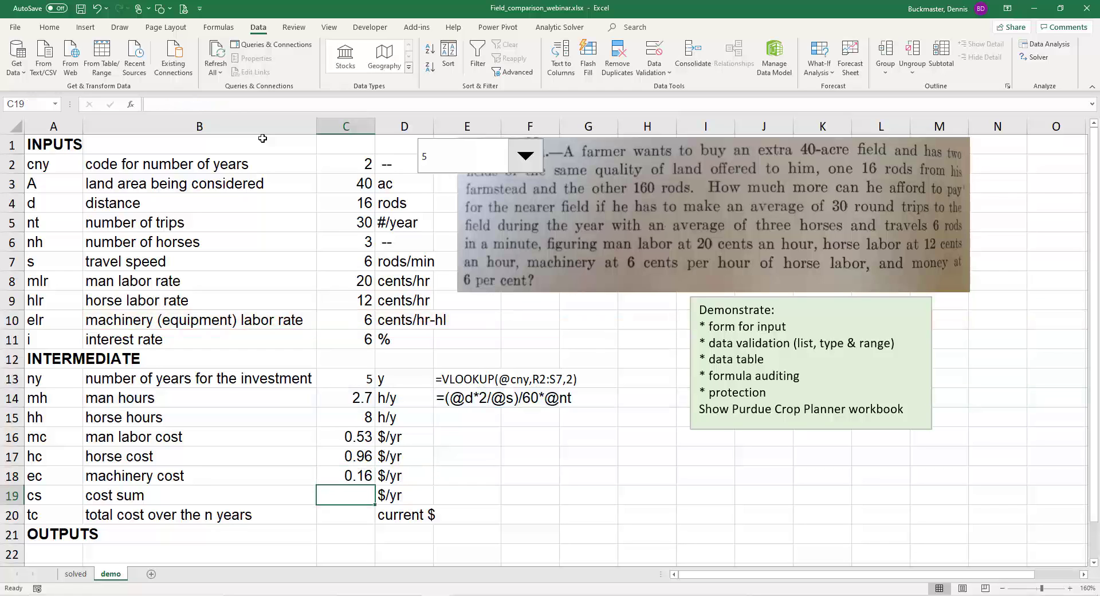
pyautogui.write('=m')
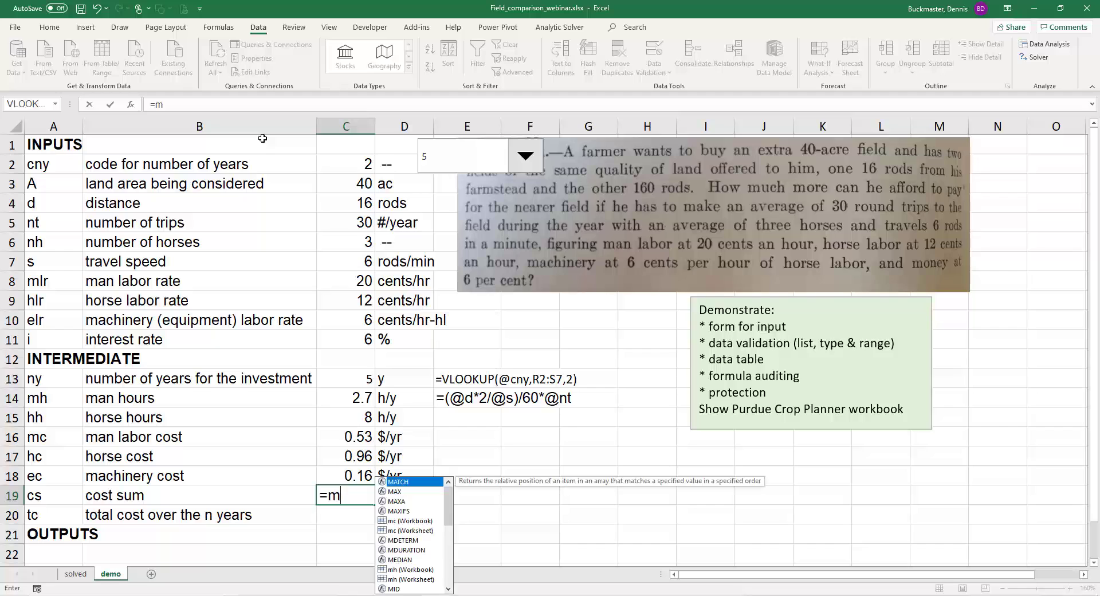
pyautogui.press('BackSpace')
pyautogui.write('@mc+')
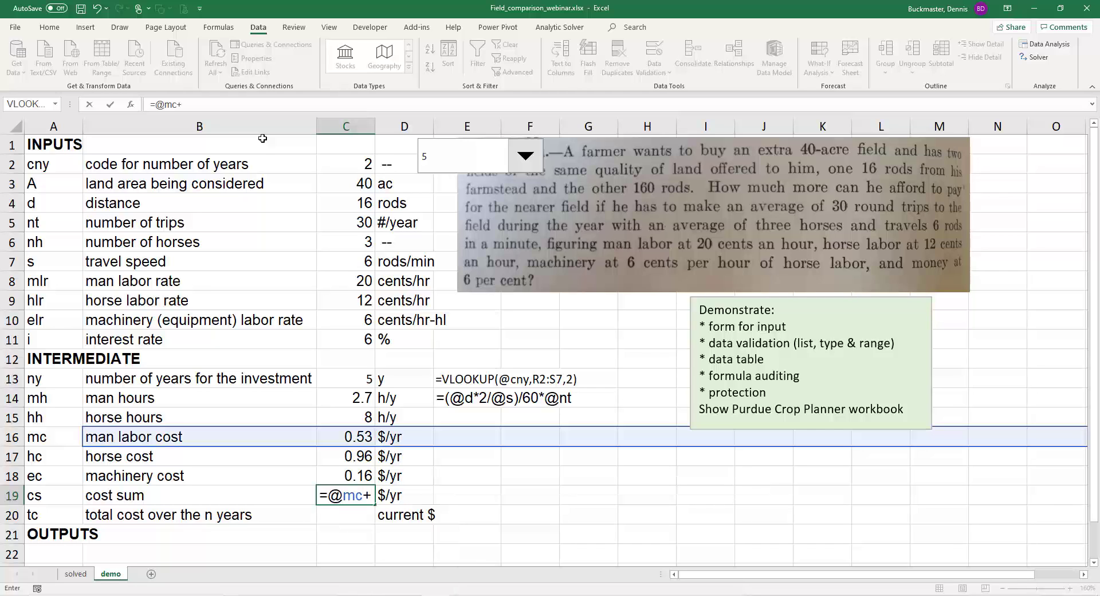
pyautogui.write('@hc+@ec')
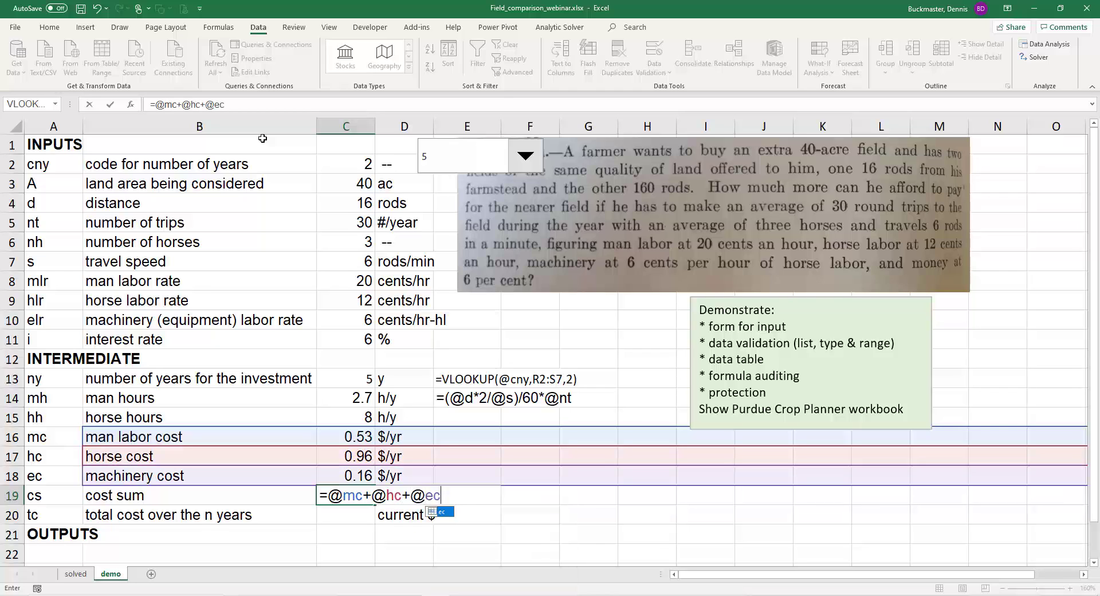
pyautogui.hotkey('ctrl', 'Return')
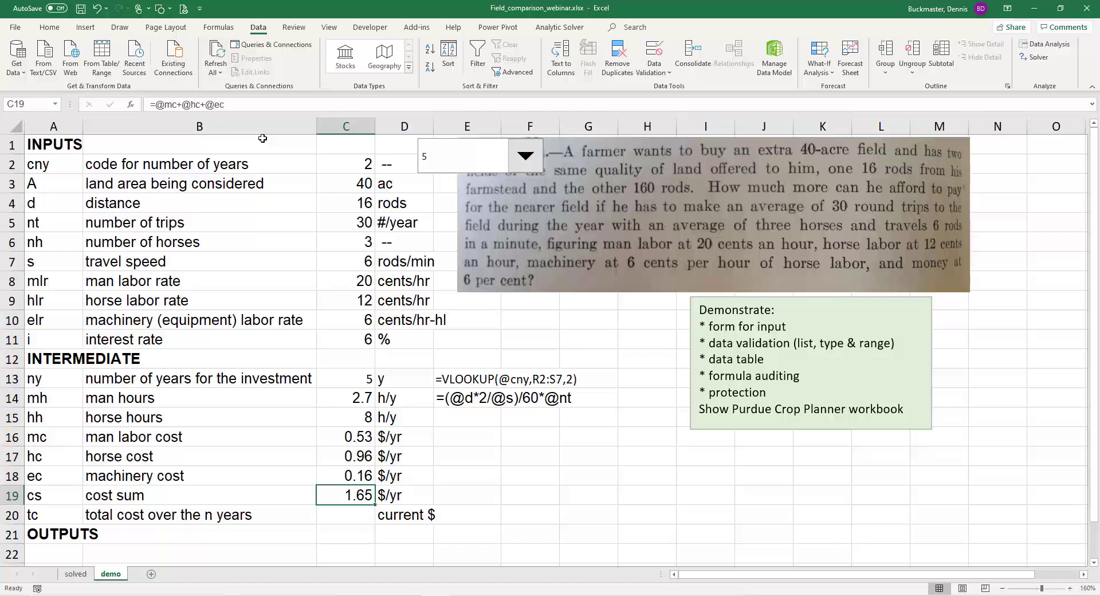
# Step: Copy the formulas in C15:C19 into E15:E19
pyautogui.moveTo(362, 417); pyautogui.dragTo(352, 488)
pyautogui.hotkey('ctrl', 'c')
pyautogui.press('Right')
pyautogui.press('Right')
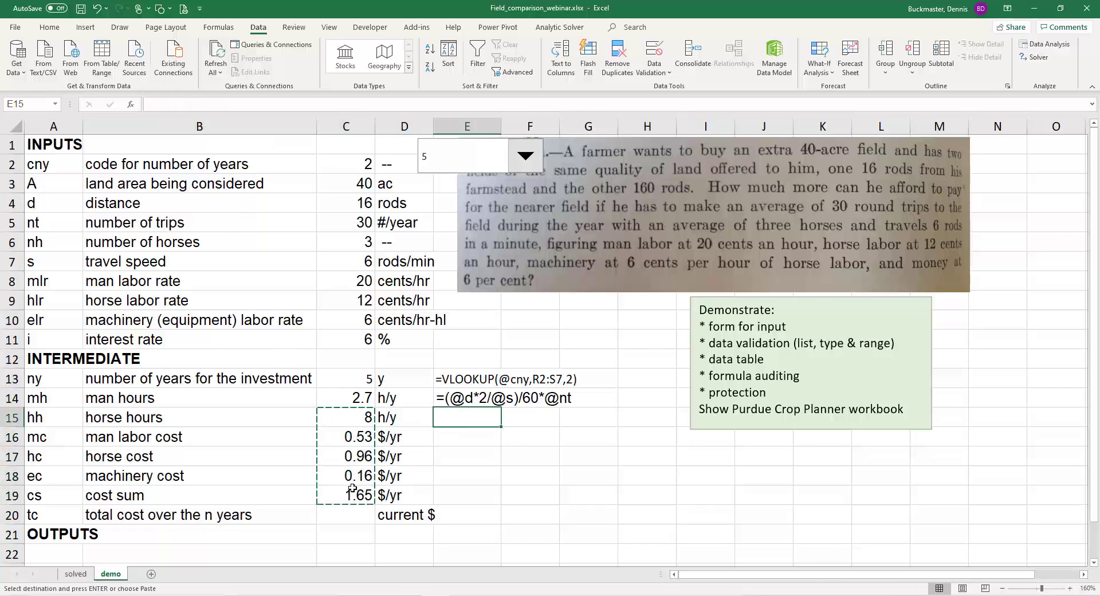
pyautogui.hotkey('ctrl', 'v')
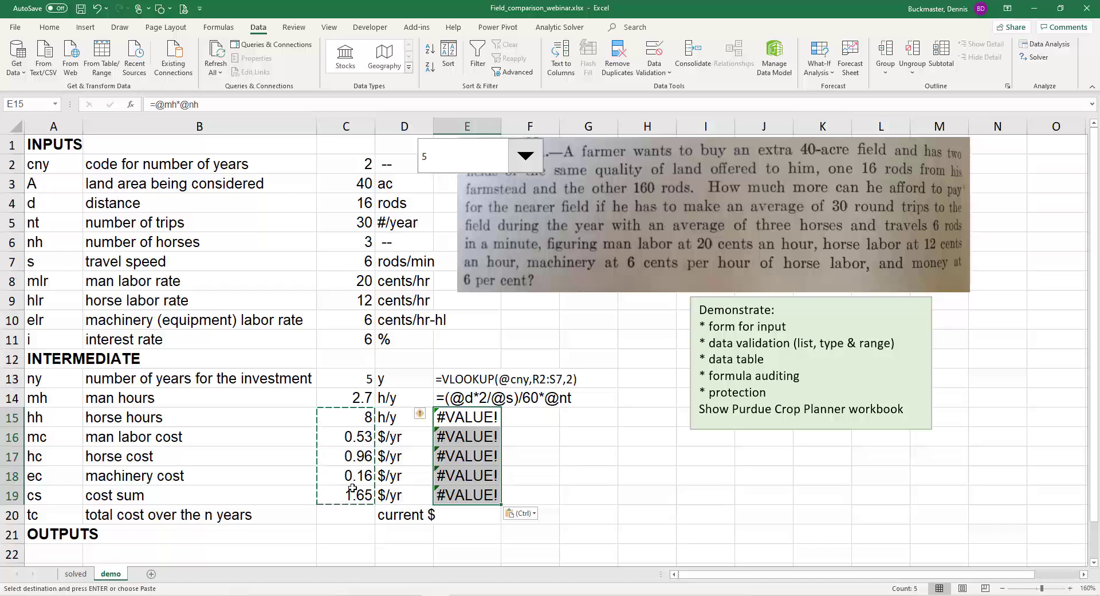
pyautogui.press('ctrl')
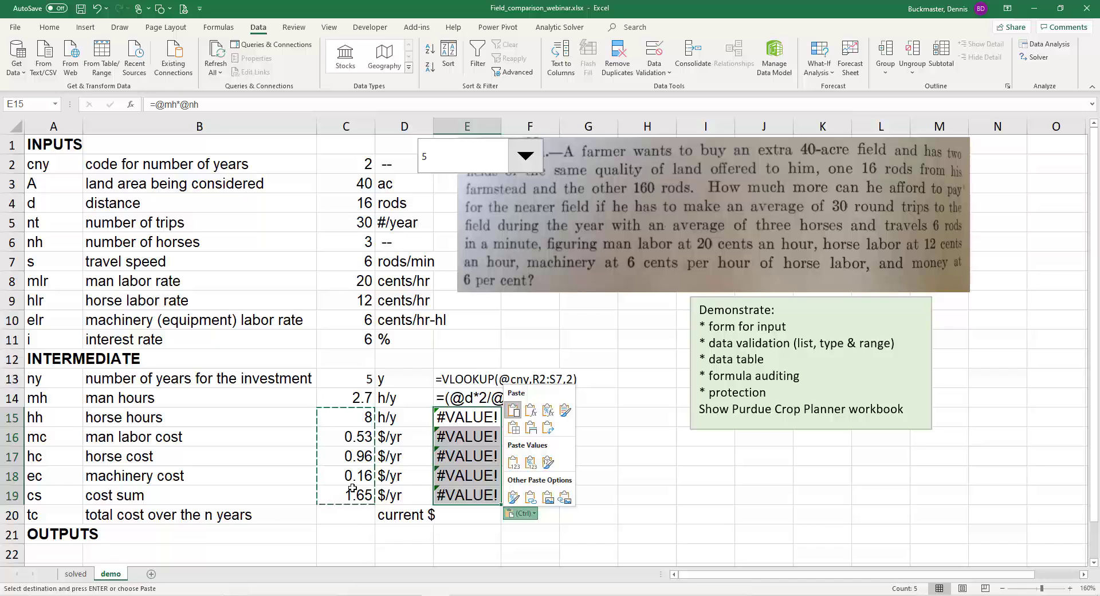
pyautogui.press('Escape')
# Step: Replace every = with '= in E15:E19 so the copied formulas are shown as text
pyautogui.hotkey('ctrl', 'h')
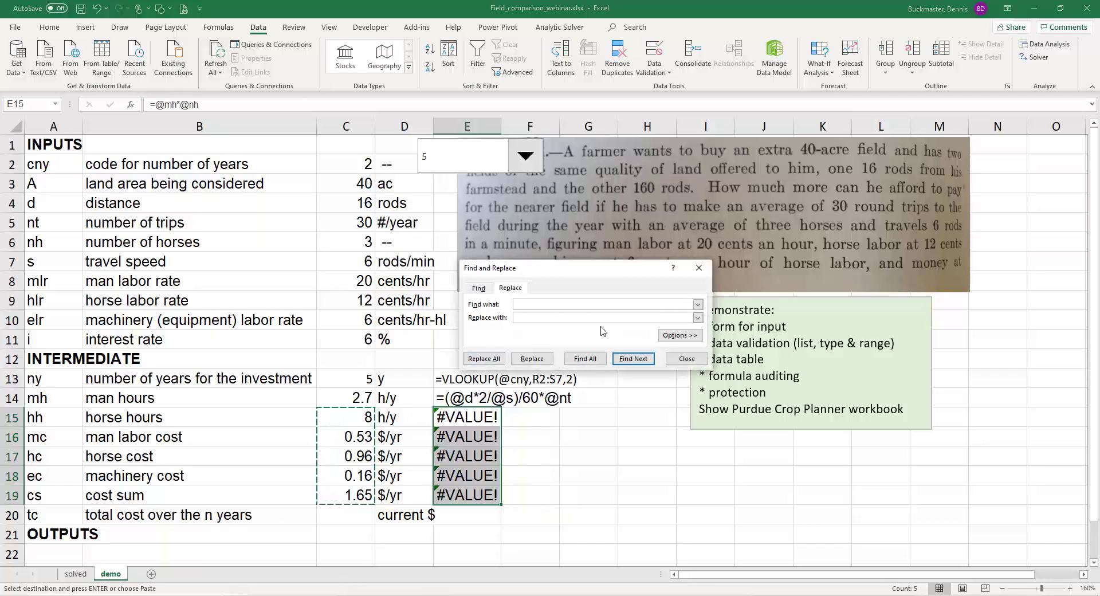
pyautogui.write('=')
pyautogui.press('Tab')
pyautogui.write("'=")
pyautogui.click(504, 361)
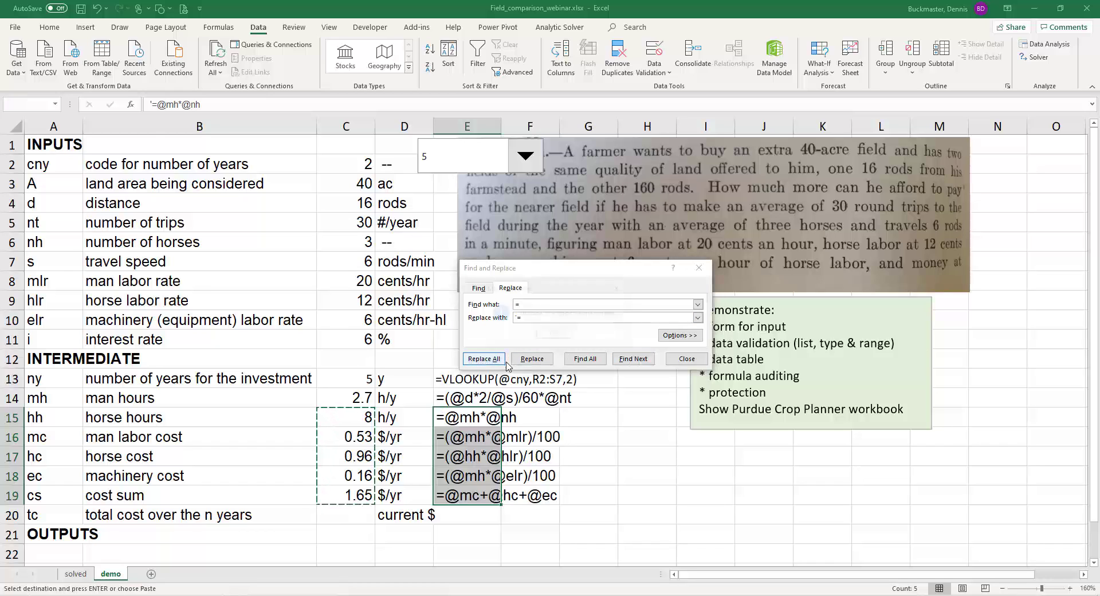
pyautogui.click(557, 338)
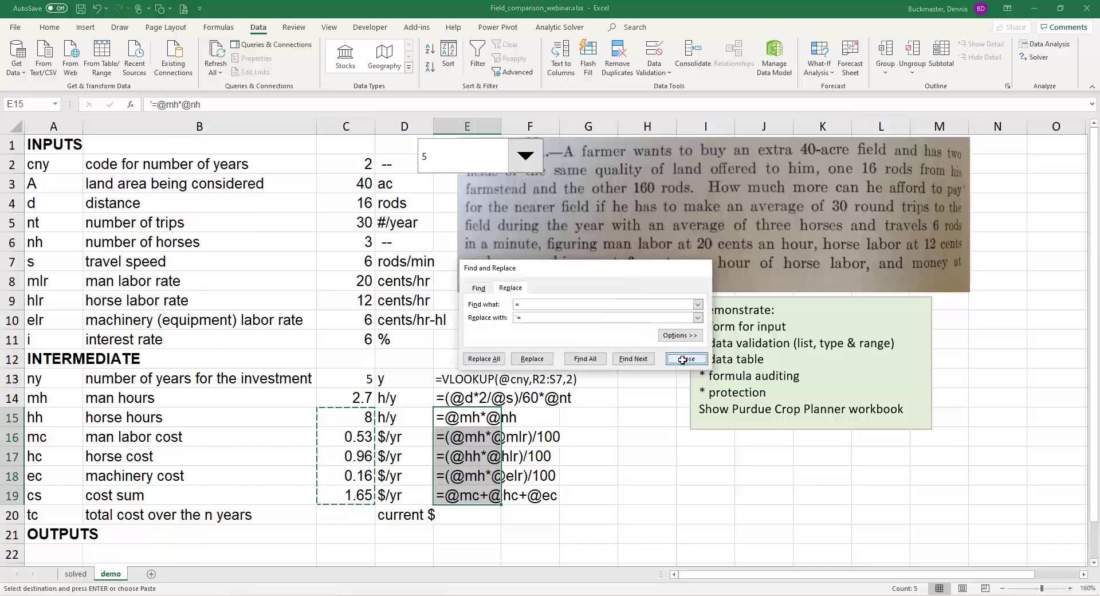
pyautogui.click(682, 359)
pyautogui.click(478, 532)
pyautogui.press('Escape')
# Step: Choose 1 in the number-of-years selection box
pyautogui.click(362, 515)
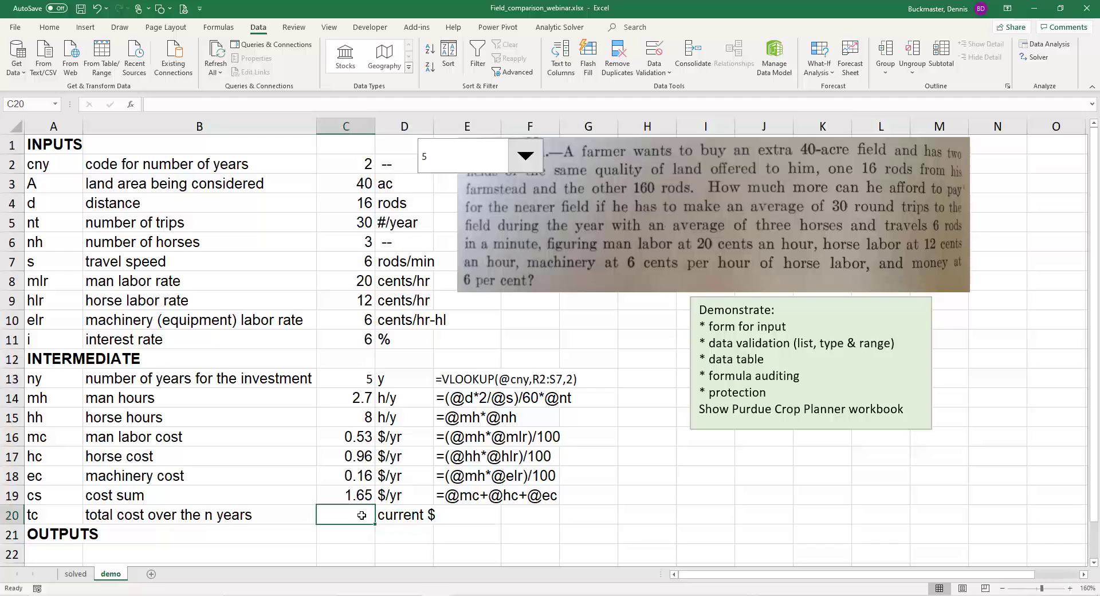
pyautogui.click(525, 156)
pyautogui.click(436, 177)
pyautogui.click(356, 501)
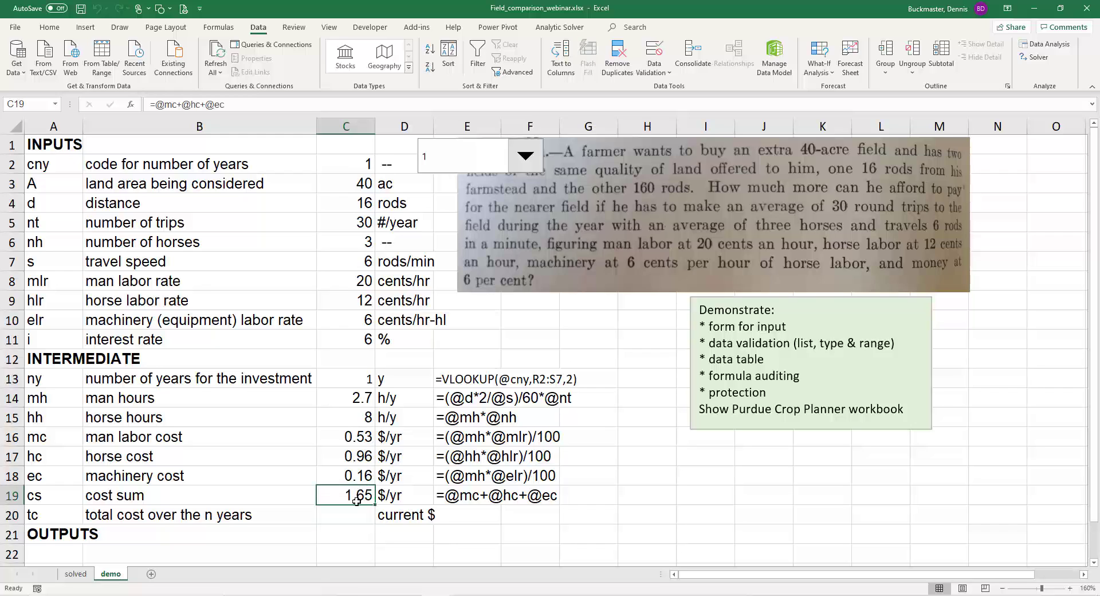
pyautogui.click(354, 512)
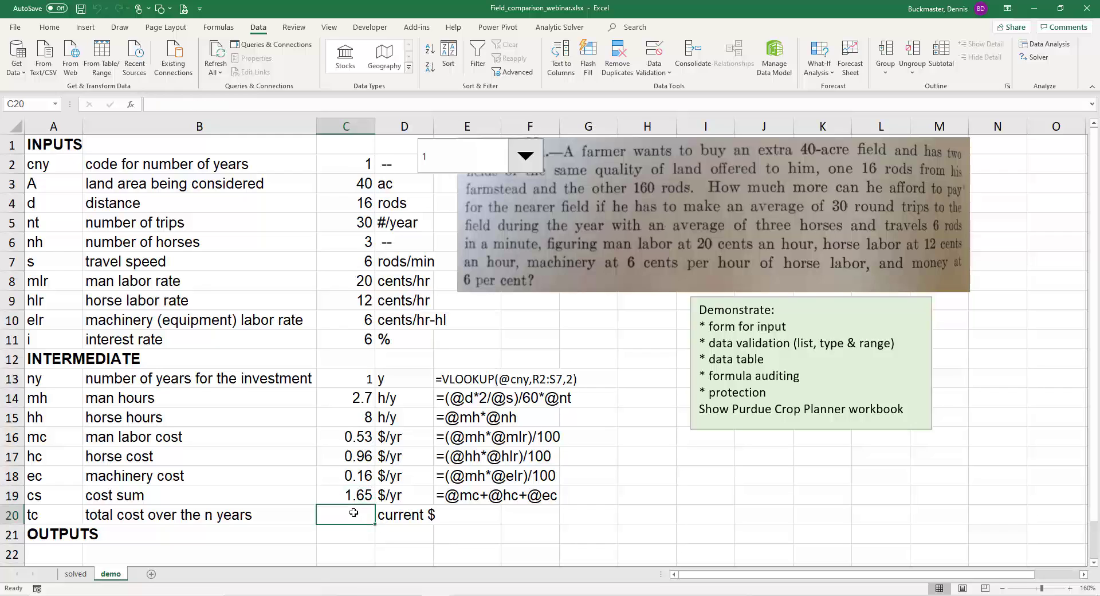
pyautogui.click(527, 159)
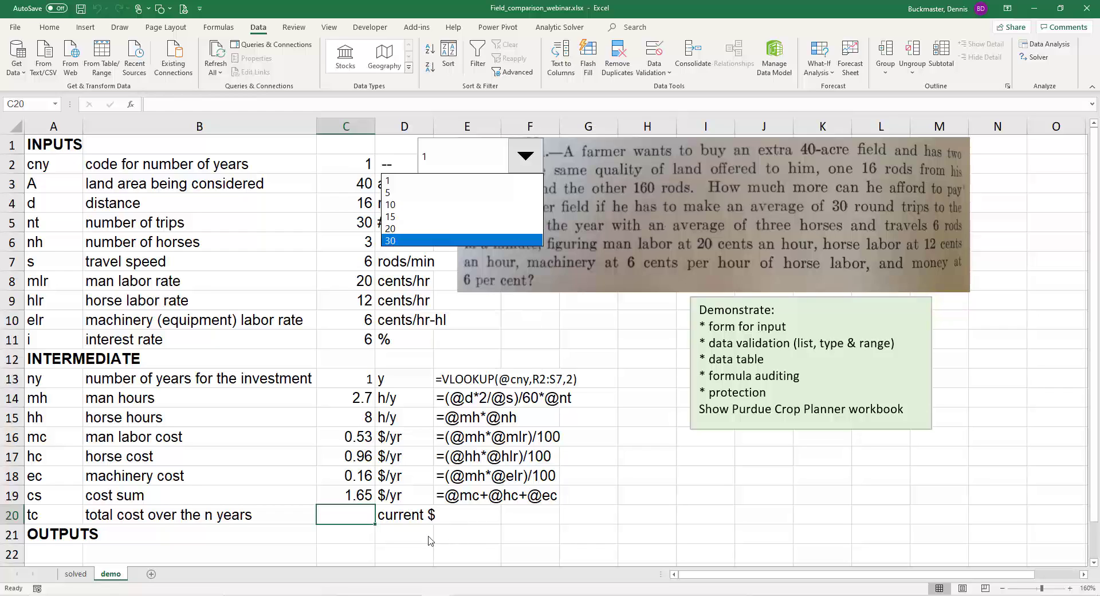
pyautogui.click(359, 495)
pyautogui.click(359, 495)
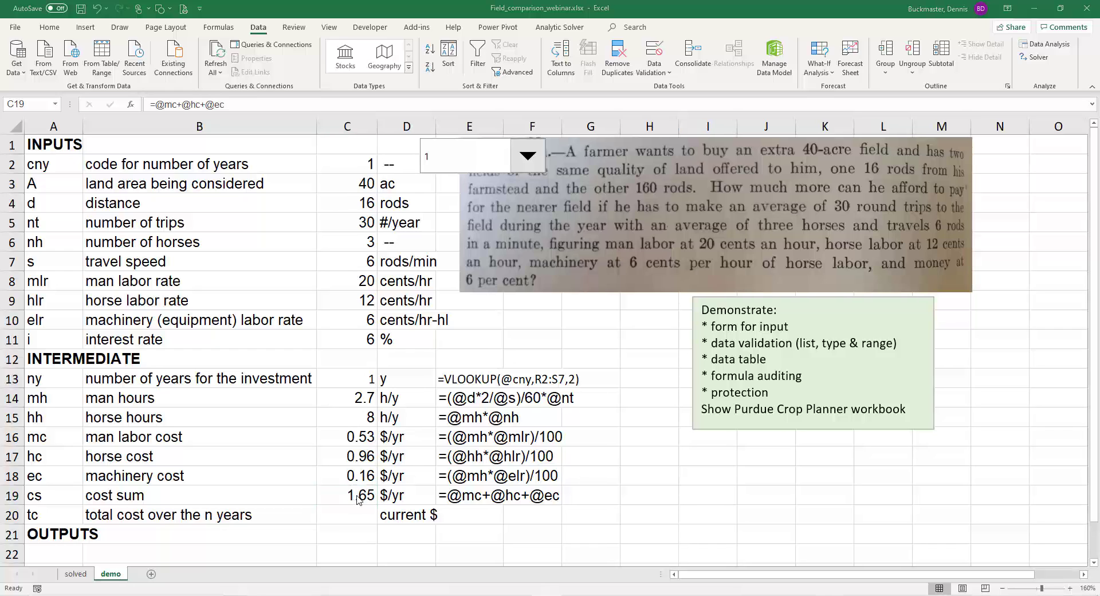
pyautogui.click(355, 496)
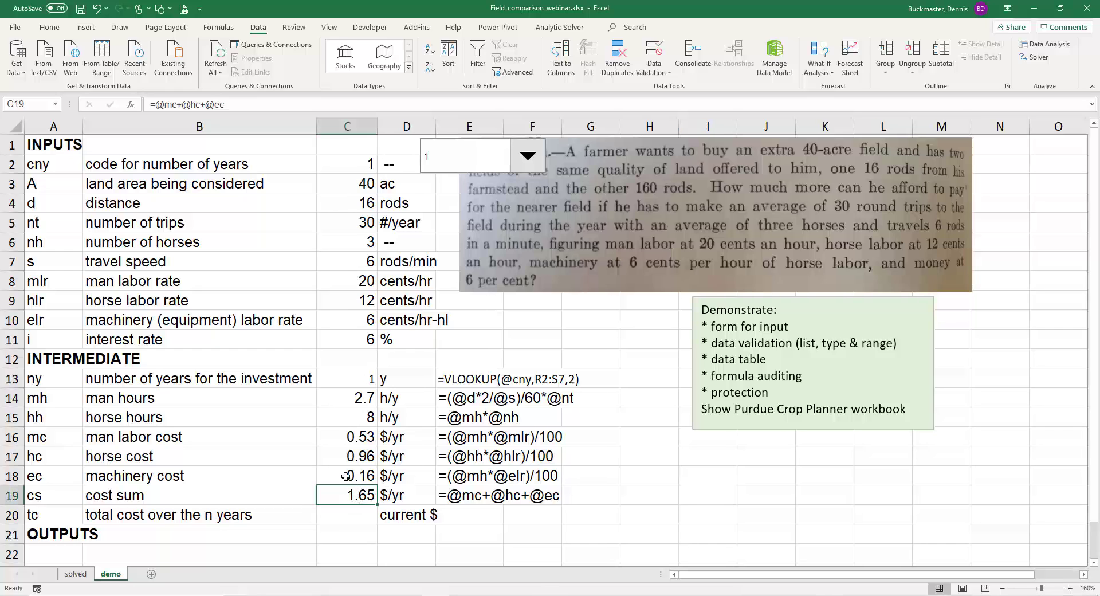
pyautogui.click(345, 516)
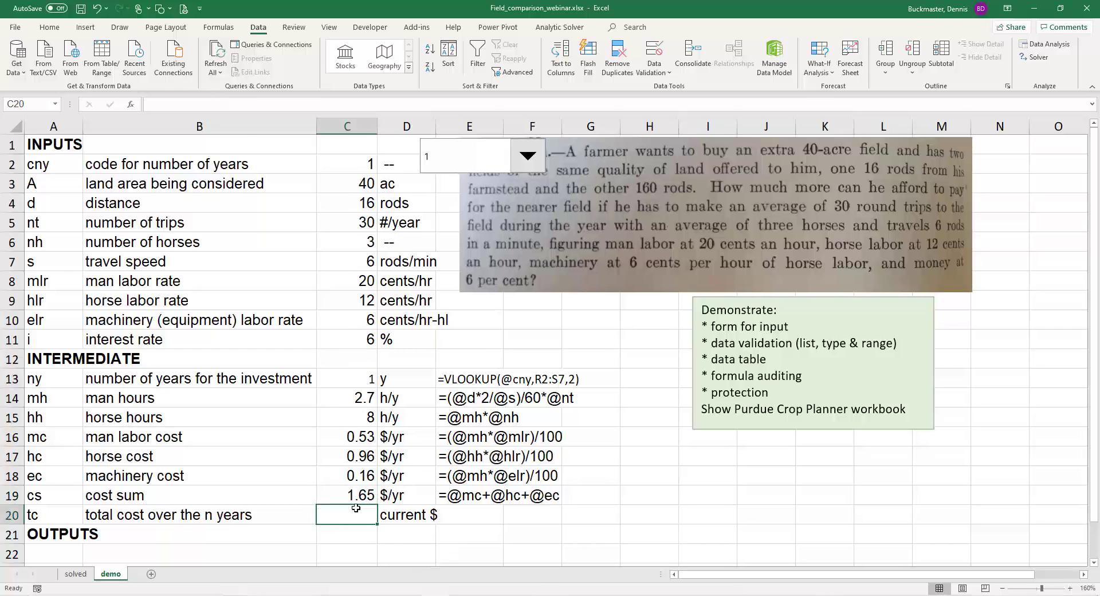
pyautogui.click(132, 107)
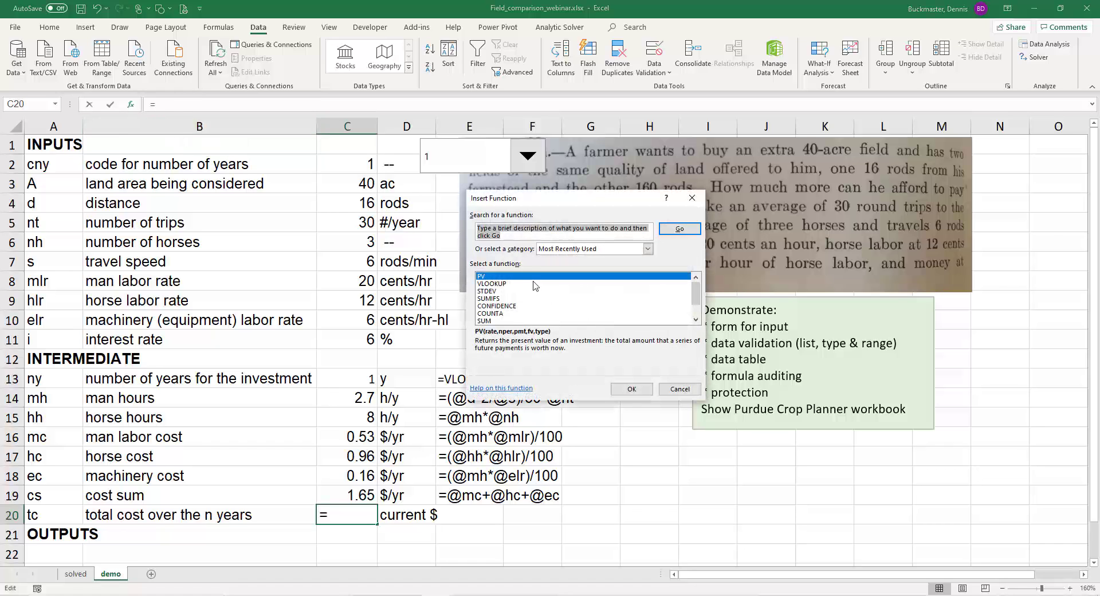
pyautogui.click(631, 389)
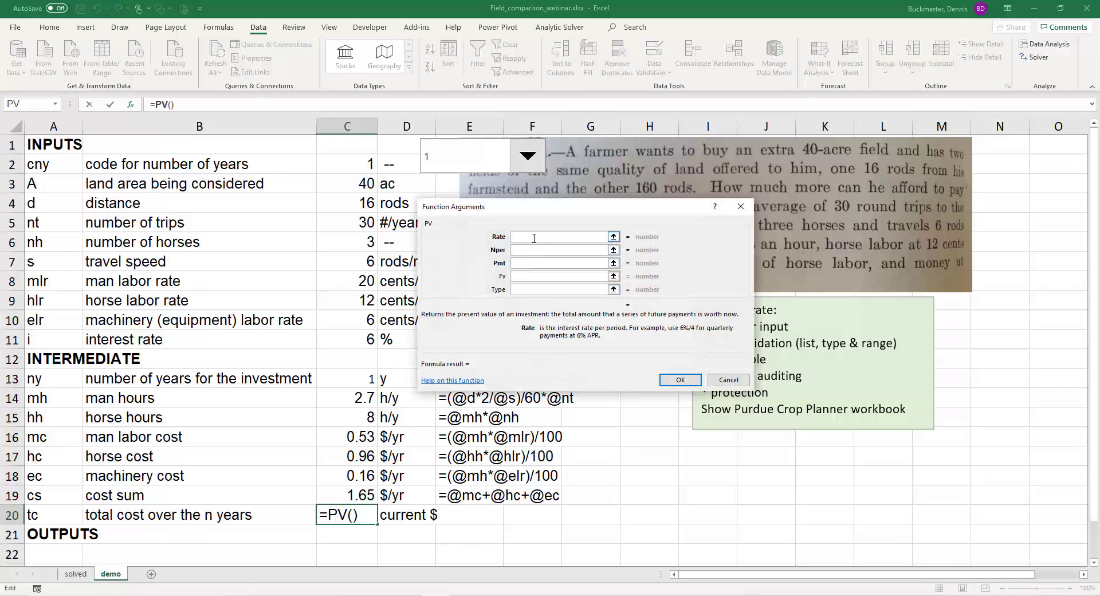
pyautogui.write('i/100')
pyautogui.click(568, 250)
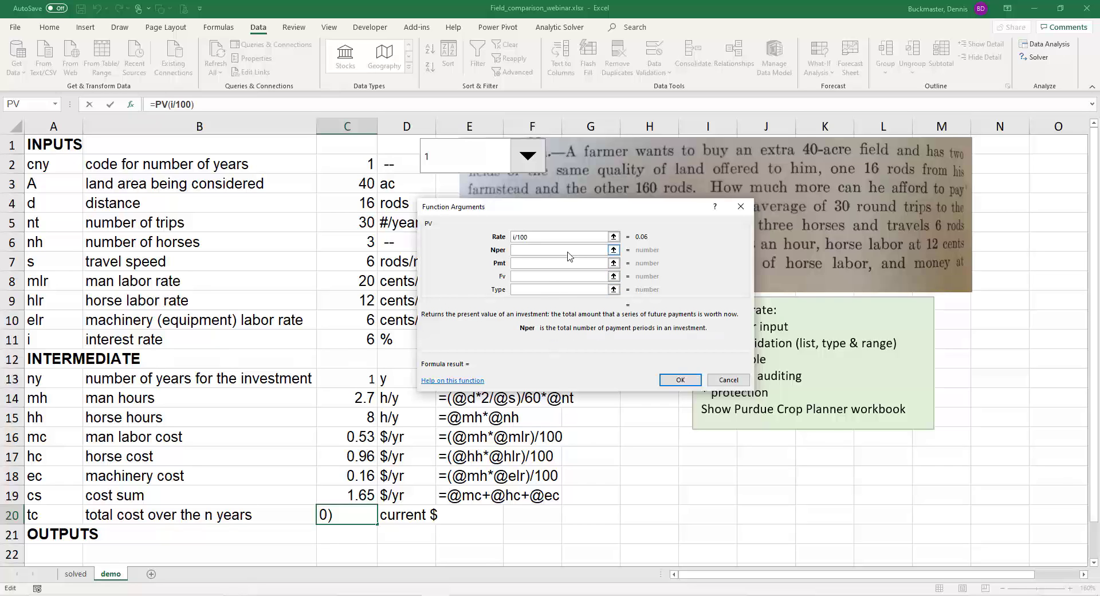
pyautogui.write('ny')
pyautogui.press('BackSpace')
pyautogui.press('BackSpace')
pyautogui.write('@ny')
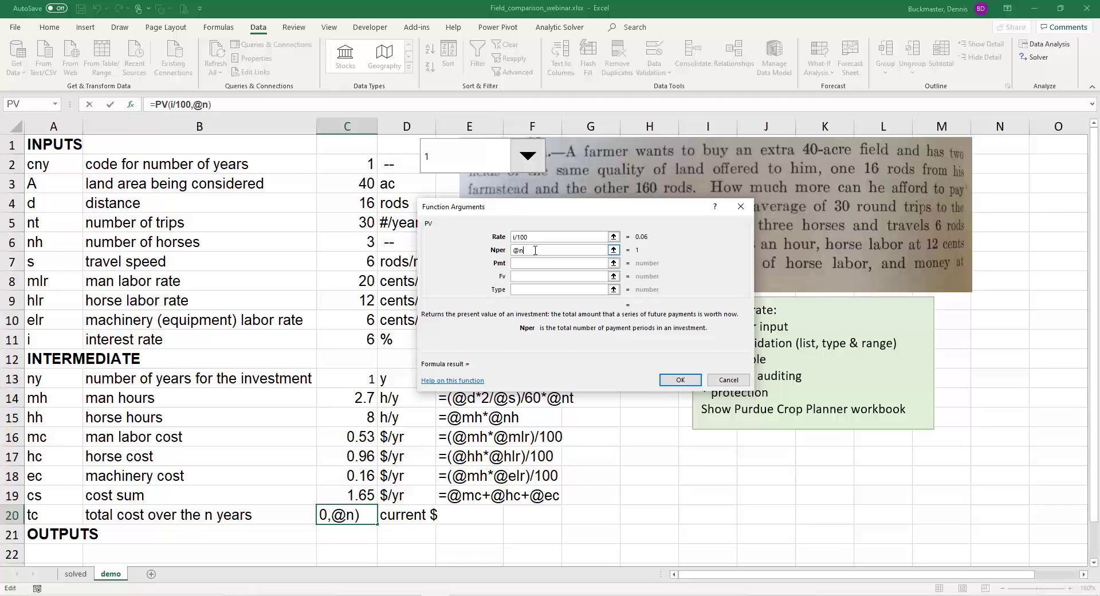
pyautogui.click(514, 237)
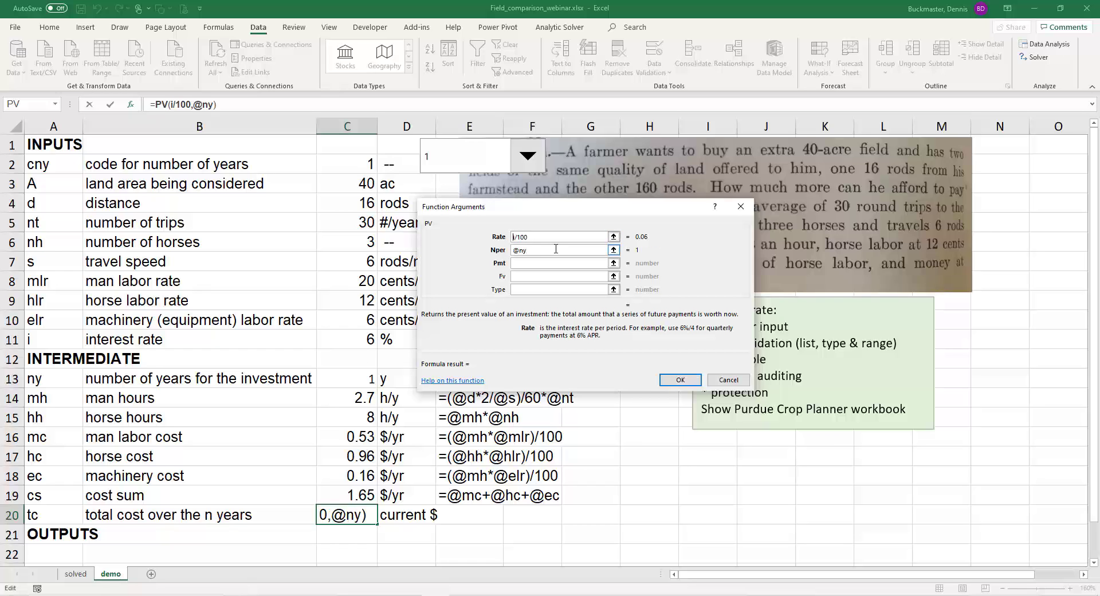
pyautogui.write('@')
pyautogui.click(531, 264)
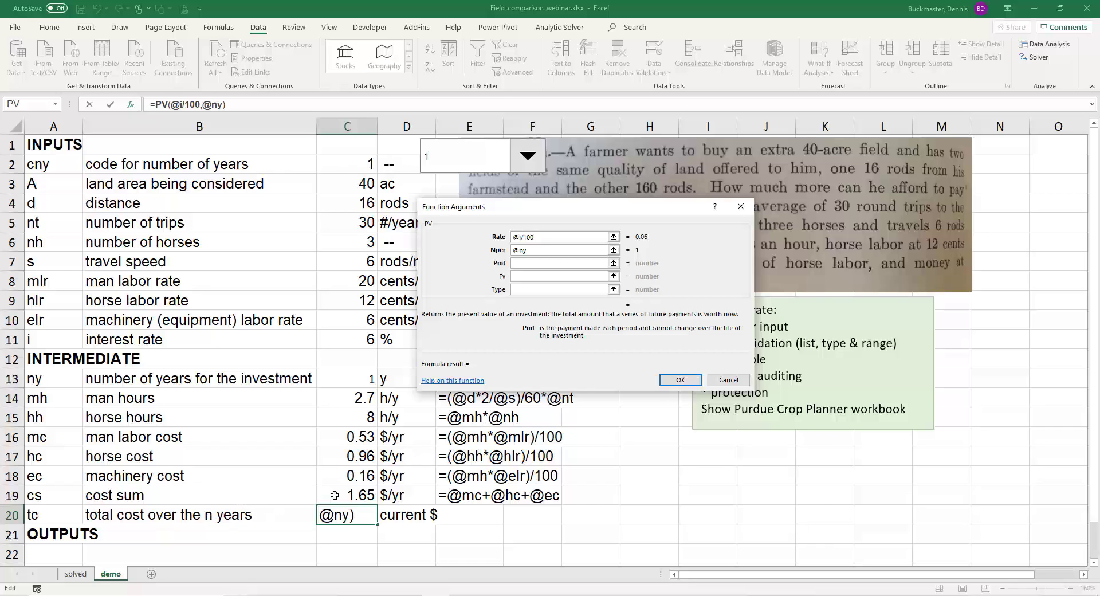
pyautogui.write('c')
pyautogui.press('BackSpace')
pyautogui.write('@cs')
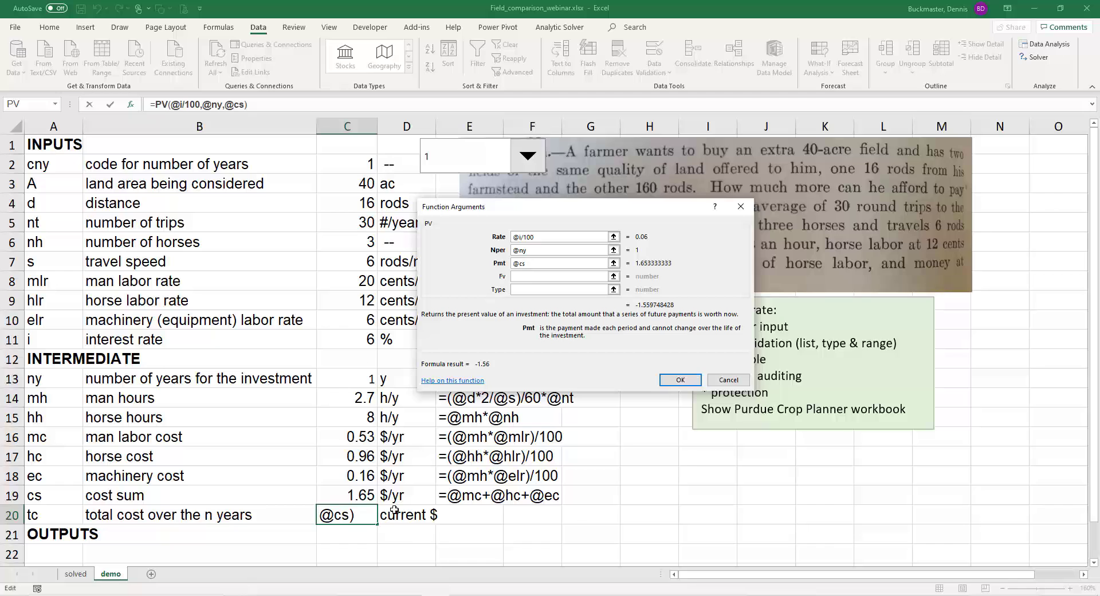
pyautogui.click(525, 280)
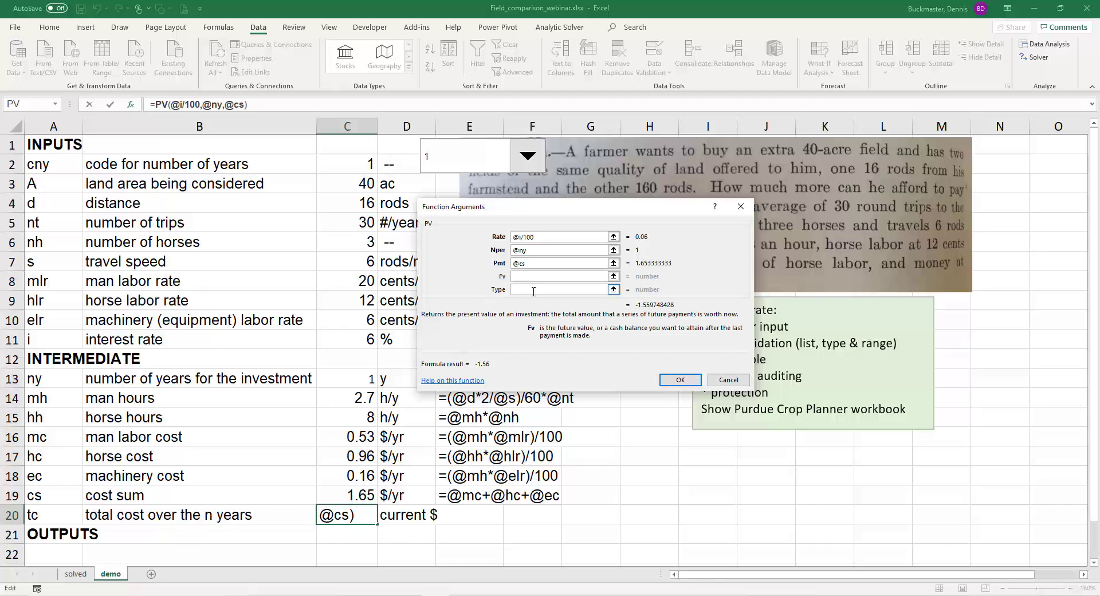
pyautogui.click(533, 291)
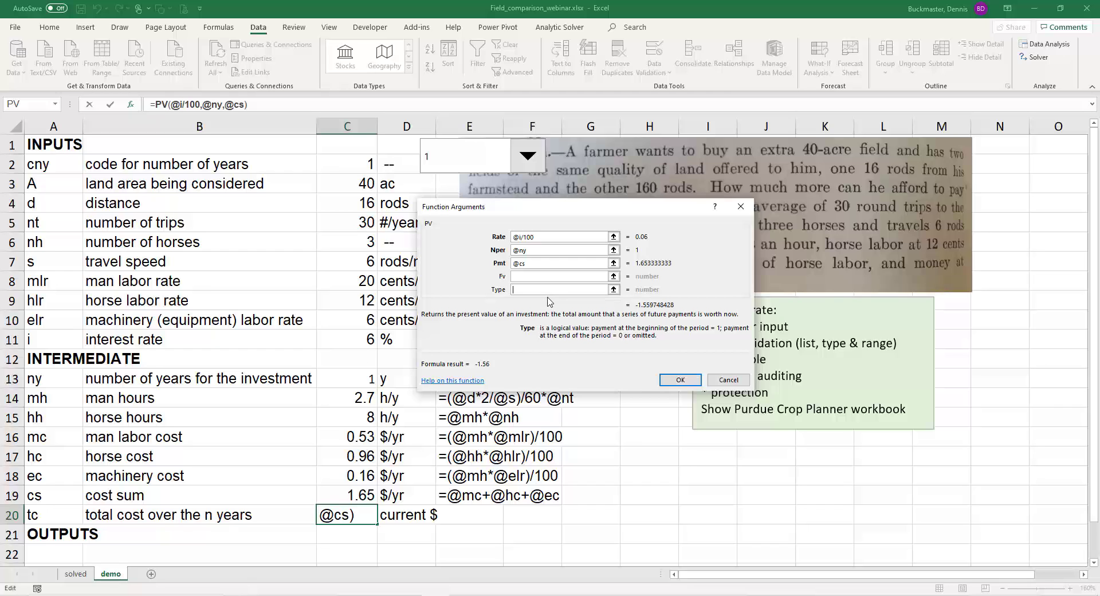
pyautogui.write('1')
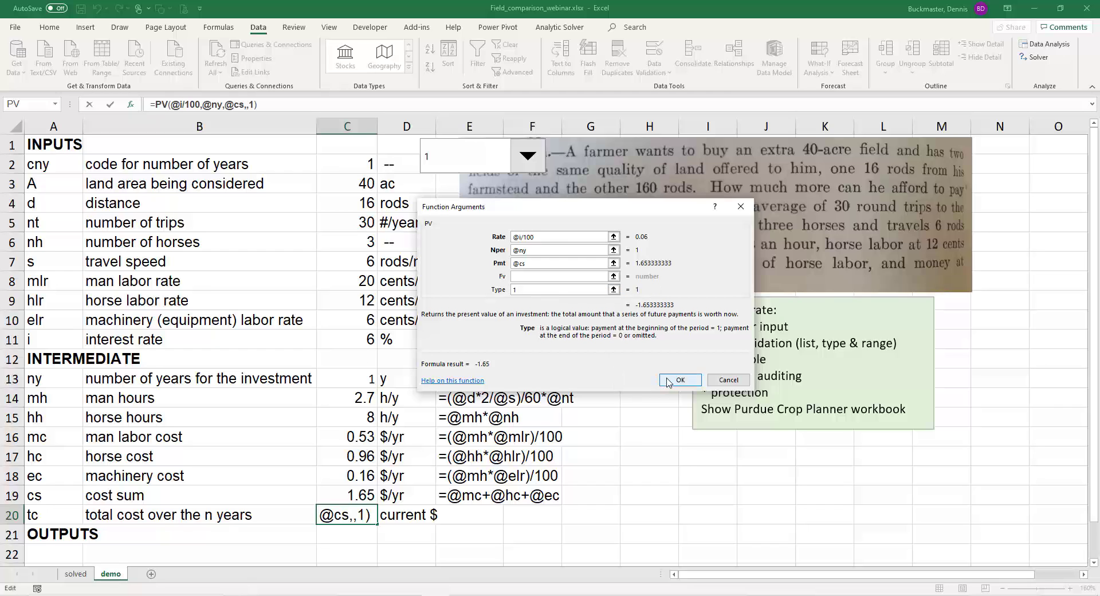
pyautogui.click(668, 381)
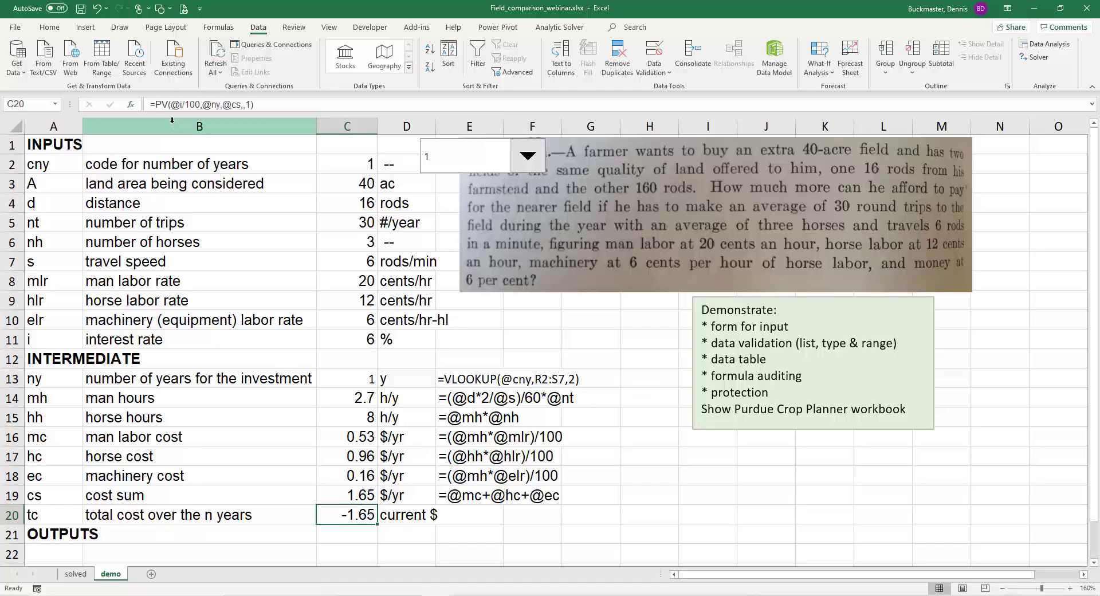
pyautogui.press('F2')
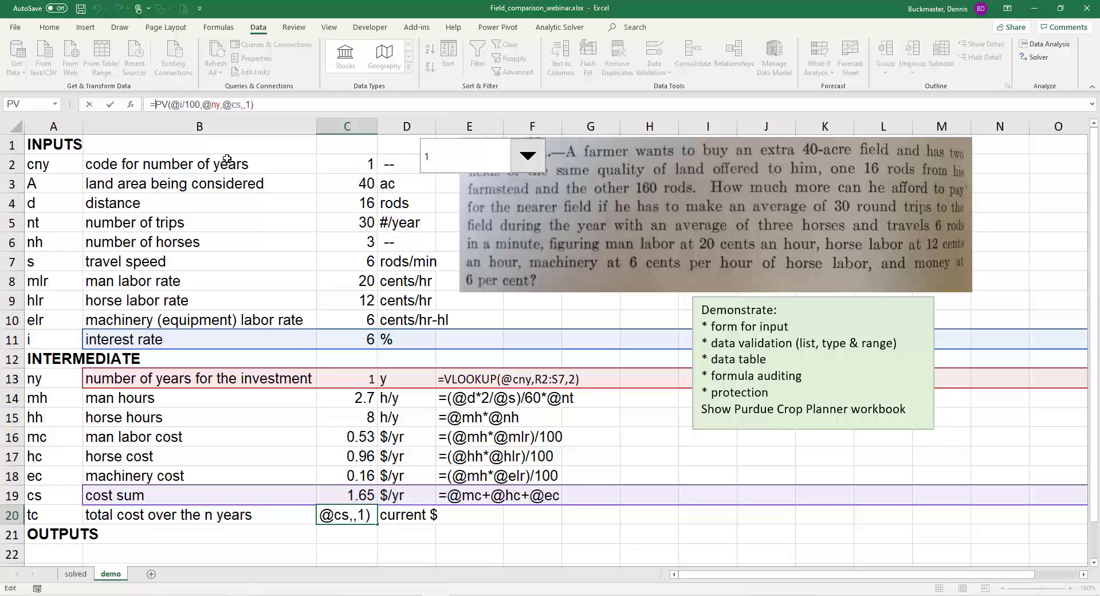
pyautogui.press('Home')
pyautogui.press('Right')
pyautogui.write('-')
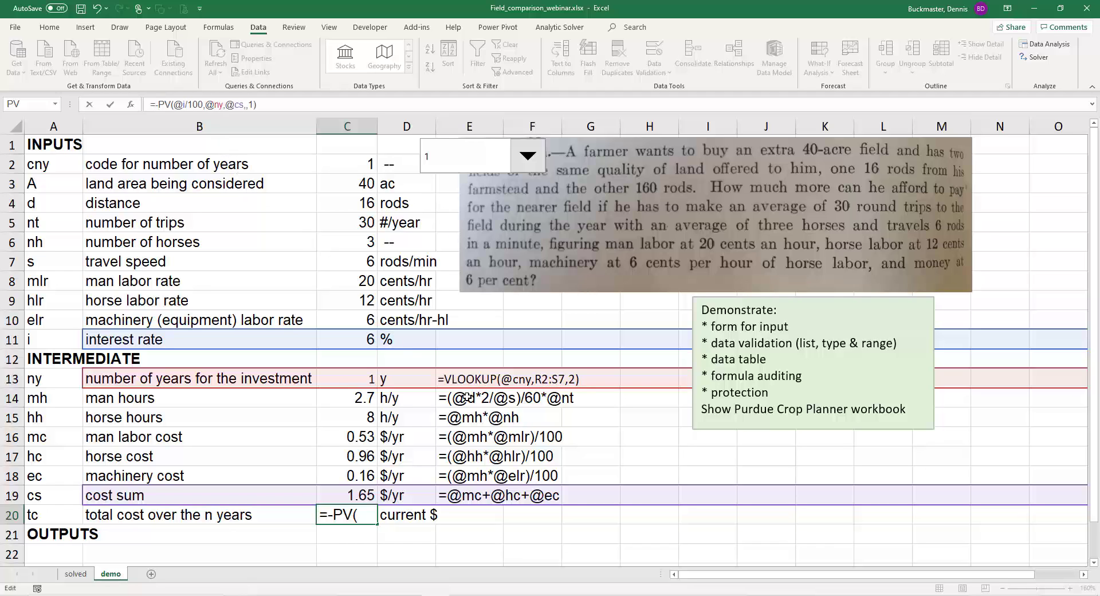
pyautogui.hotkey('ctrl', 'Return')
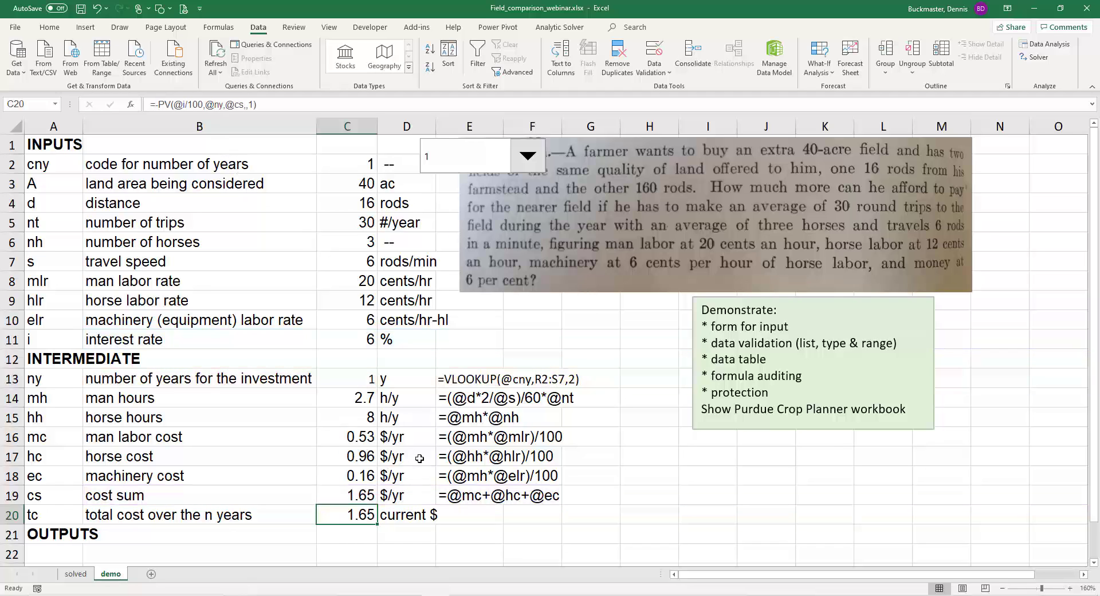
# Step: Choose 30 in the number-of-years selection box and move the box off the problem image, over the upper rows of column B
pyautogui.click(528, 158)
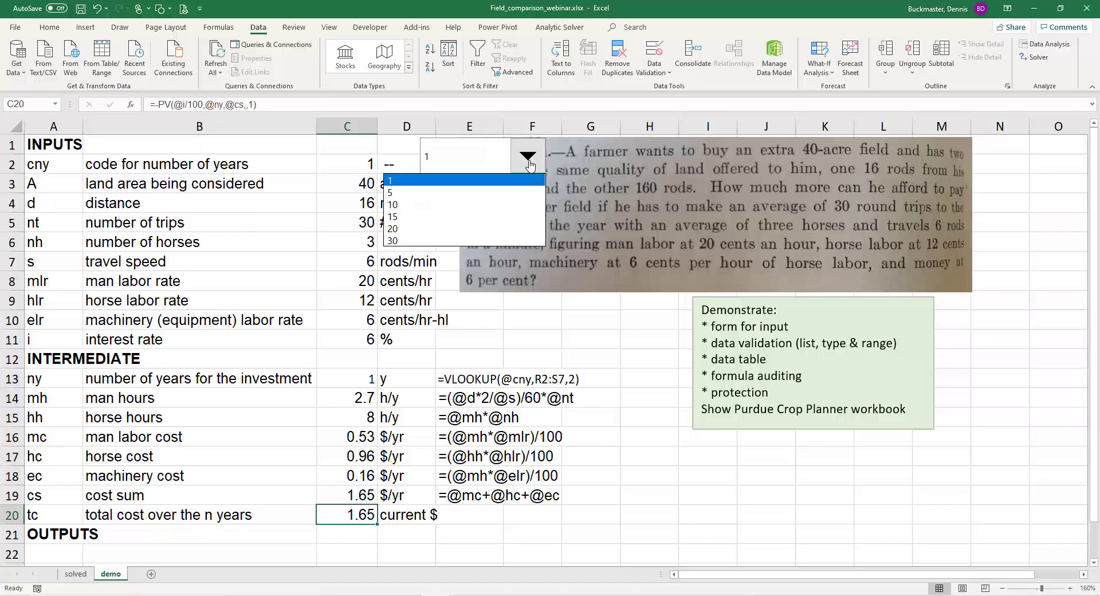
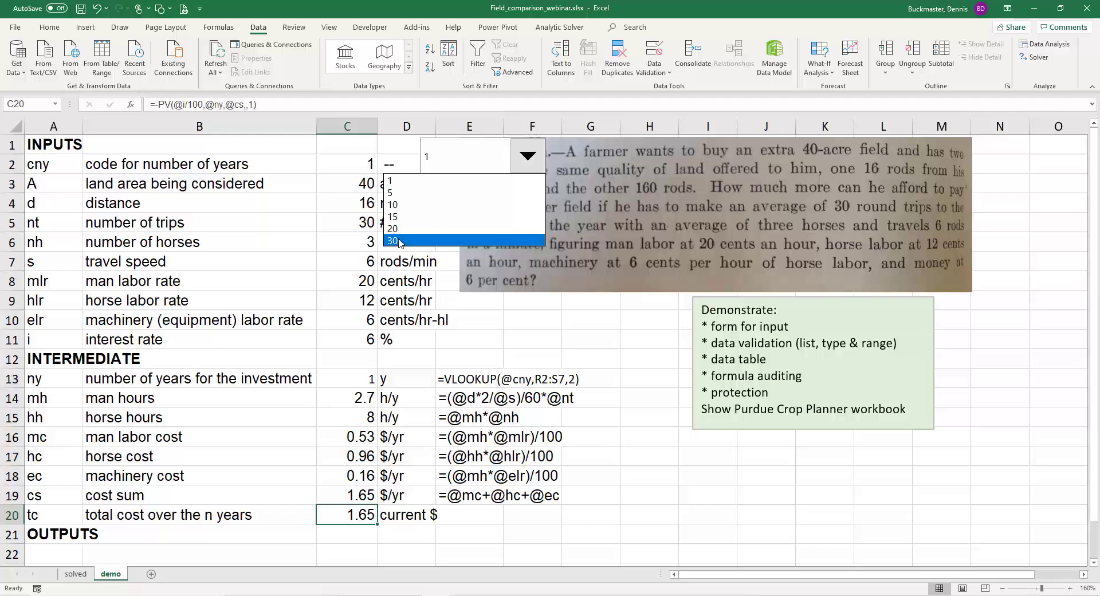
pyautogui.click(399, 242)
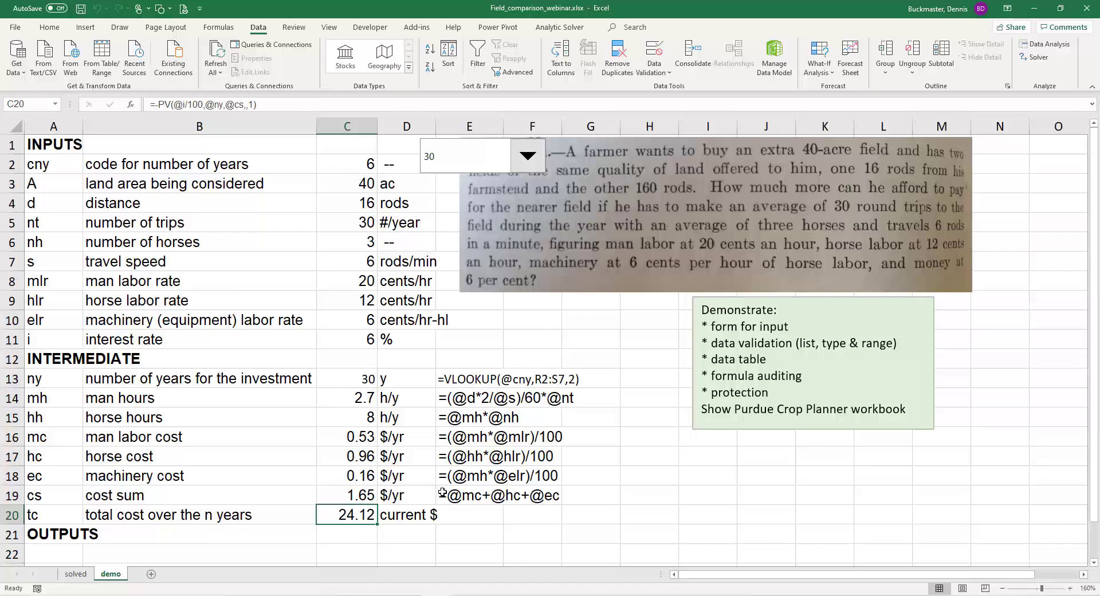
pyautogui.hotkey('alt', 'Tab')
# Step: Copy the total cost formula from C20 into E20 and prefix it with an apostrophe so it shows as text
pyautogui.click(352, 515)
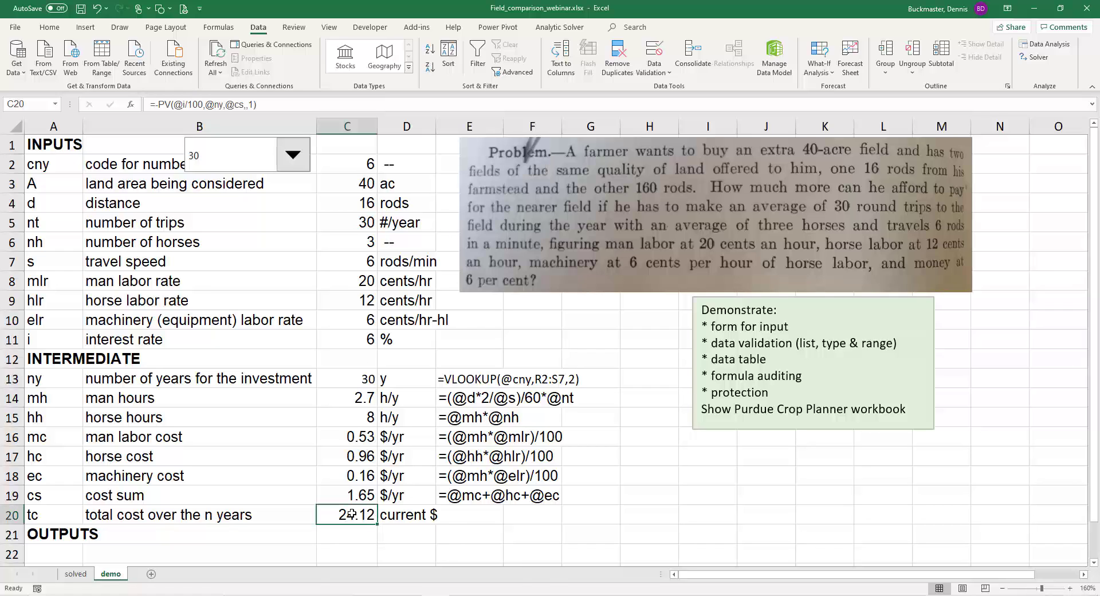
pyautogui.hotkey('ctrl', 'c')
pyautogui.press('Right')
pyautogui.press('Right')
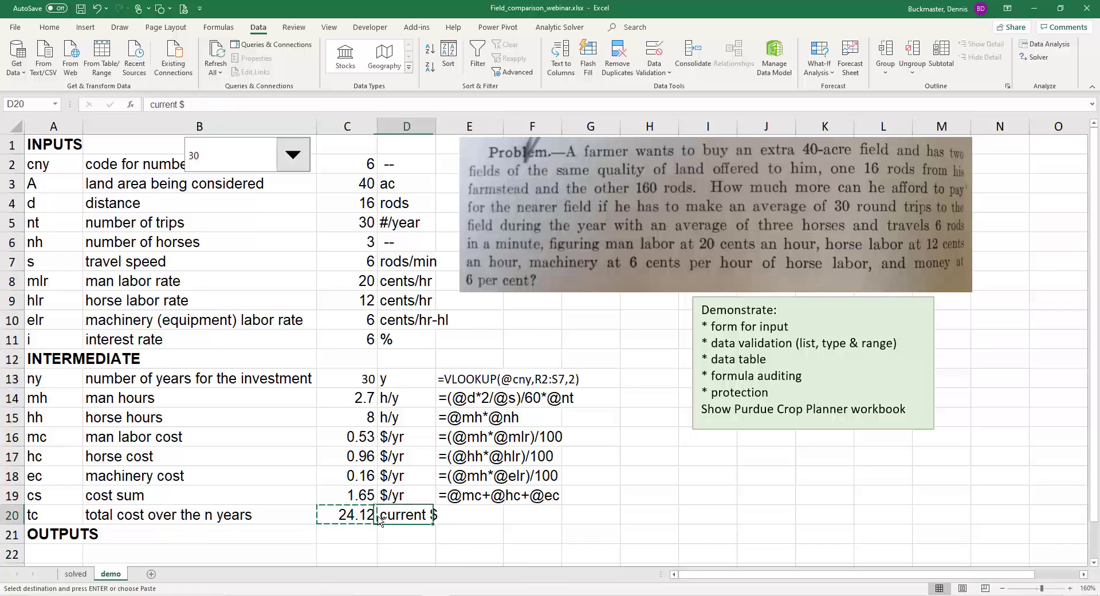
pyautogui.hotkey('ctrl', 'v')
pyautogui.press('F2')
pyautogui.press('Left')
pyautogui.press('Left')
pyautogui.press('Left')
pyautogui.press('Left')
pyautogui.press('Left')
pyautogui.press('Left')
pyautogui.press('Left')
pyautogui.press('Left')
pyautogui.press('Left')
pyautogui.press('Left')
pyautogui.press('Left')
pyautogui.press('Left')
pyautogui.press('Left')
pyautogui.press('Left')
pyautogui.press('Left')
pyautogui.press('Left')
pyautogui.press('Left')
pyautogui.press('Left')
pyautogui.press('Left')
pyautogui.press('Left')
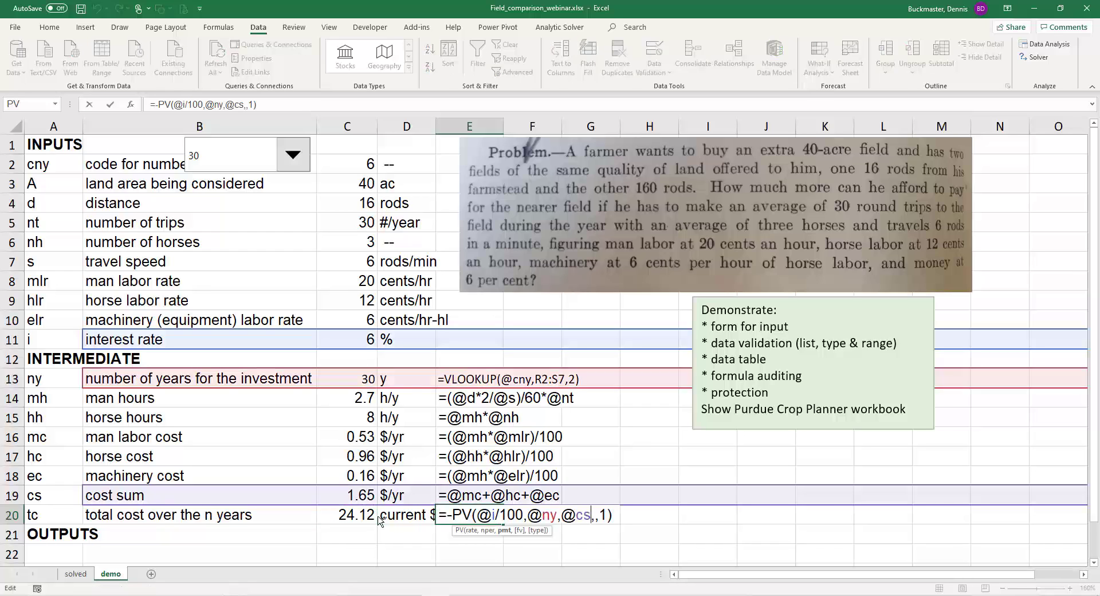
pyautogui.write("'")
pyautogui.hotkey('ctrl', 'Return')
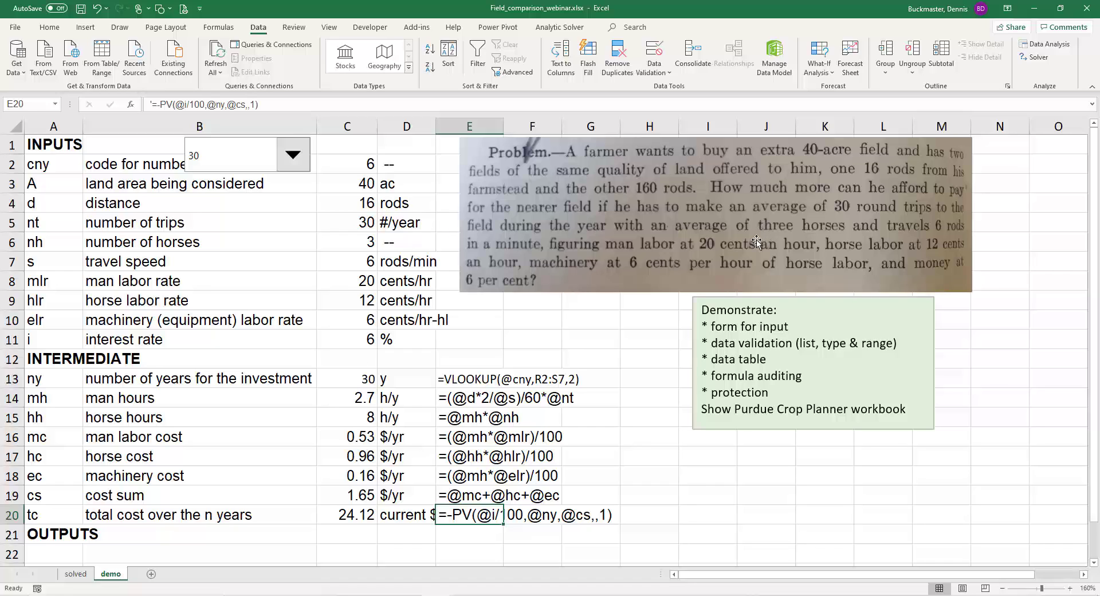
# Step: Duplicate column C by inserting a copy of it before the units column
pyautogui.rightClick(352, 122)
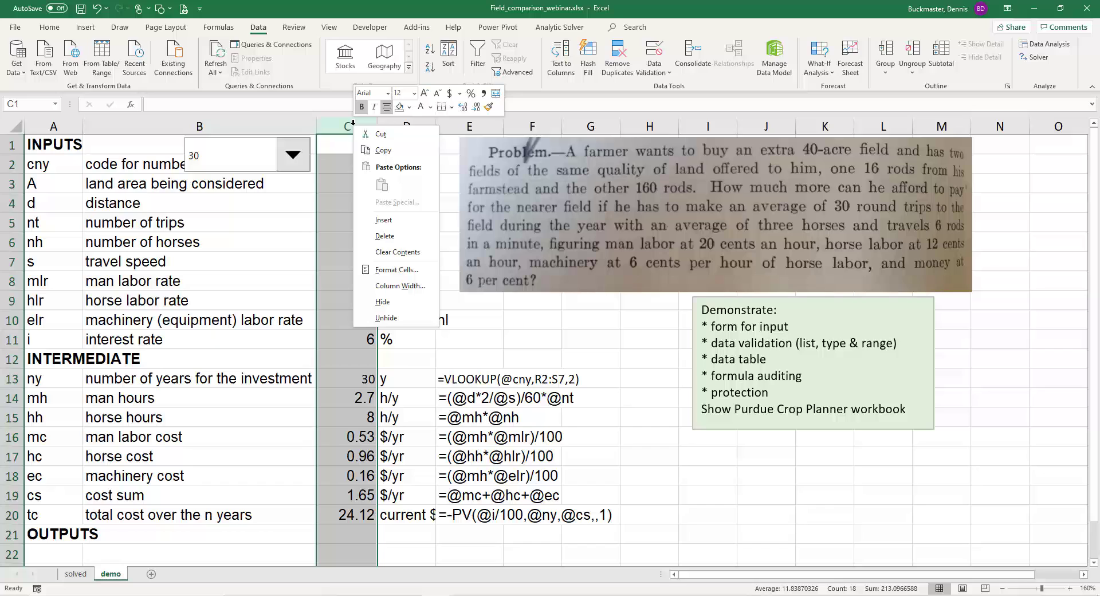
pyautogui.click(383, 152)
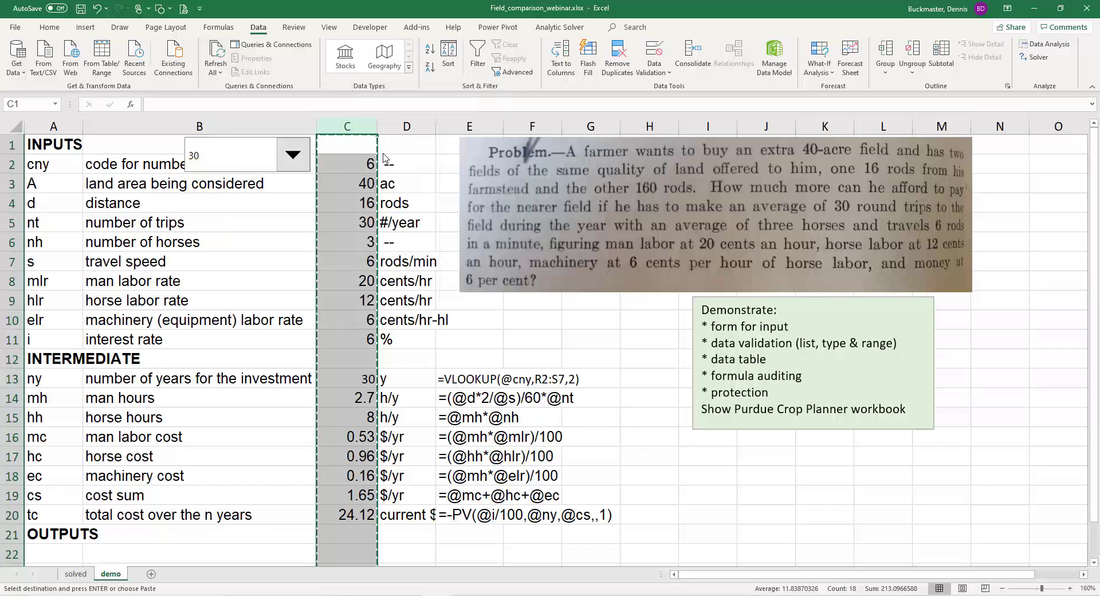
pyautogui.rightClick(409, 126)
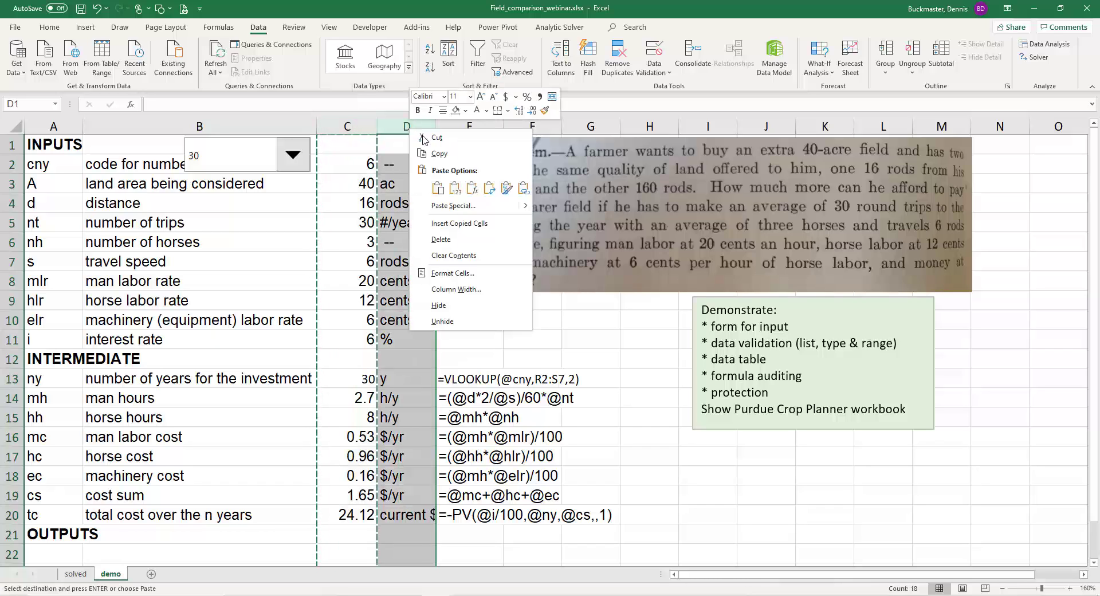
pyautogui.click(455, 224)
# Step: Head the two value columns NEAR in C1 and FAR in D1
pyautogui.click(364, 150)
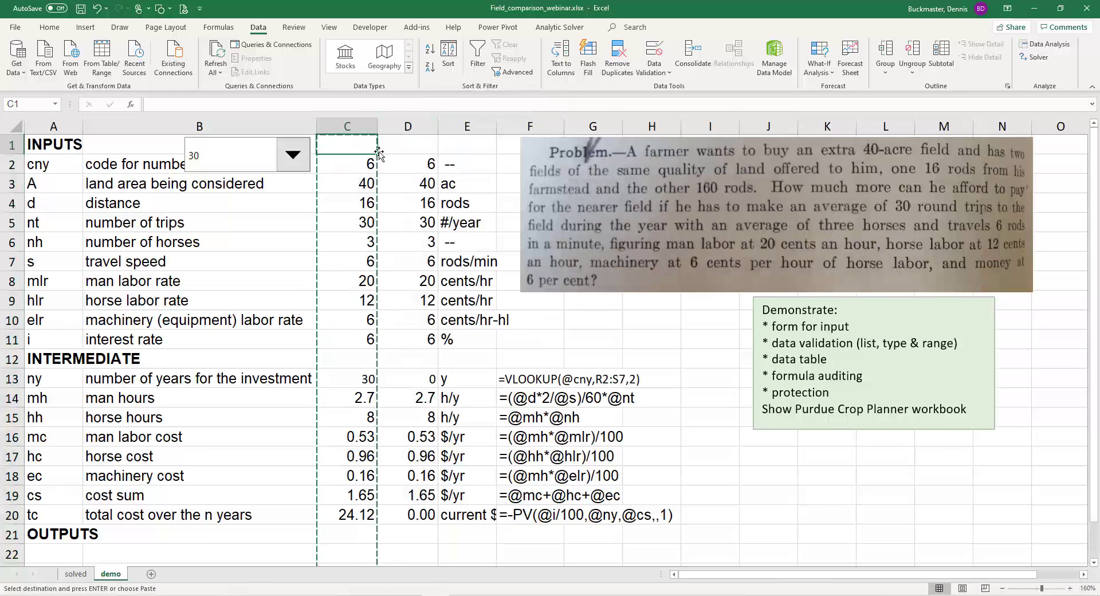
pyautogui.write('NEAR')
pyautogui.press('Tab')
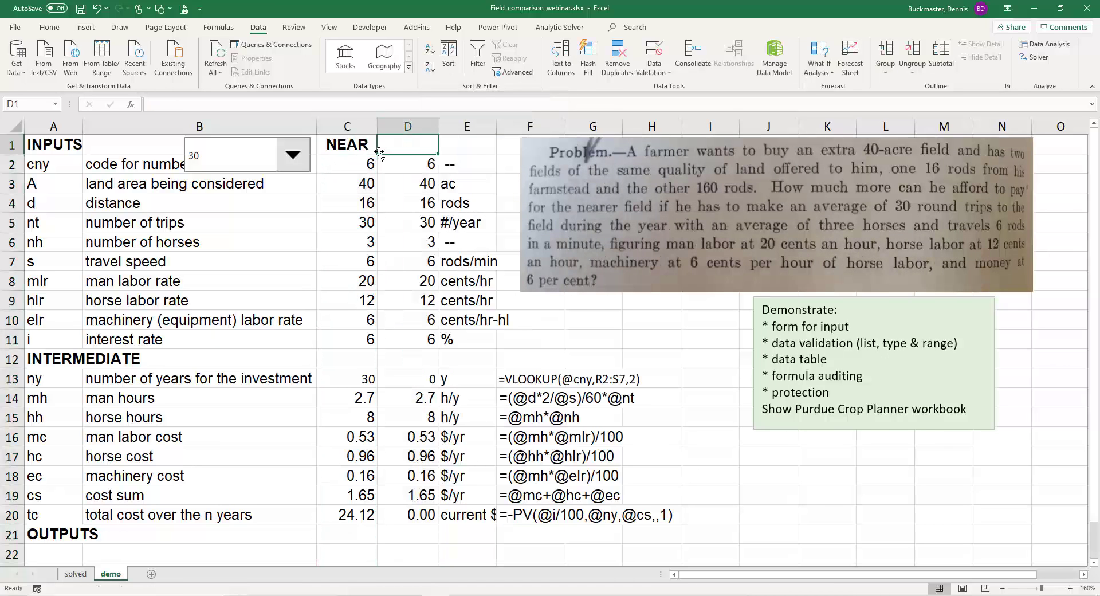
pyautogui.write('FAR')
pyautogui.hotkey('ctrl', 'Return')
# Step: Set the FAR field's distance in D4 to 160 rods
pyautogui.press('Down')
pyautogui.press('Down')
pyautogui.press('Down')
pyautogui.write('160')
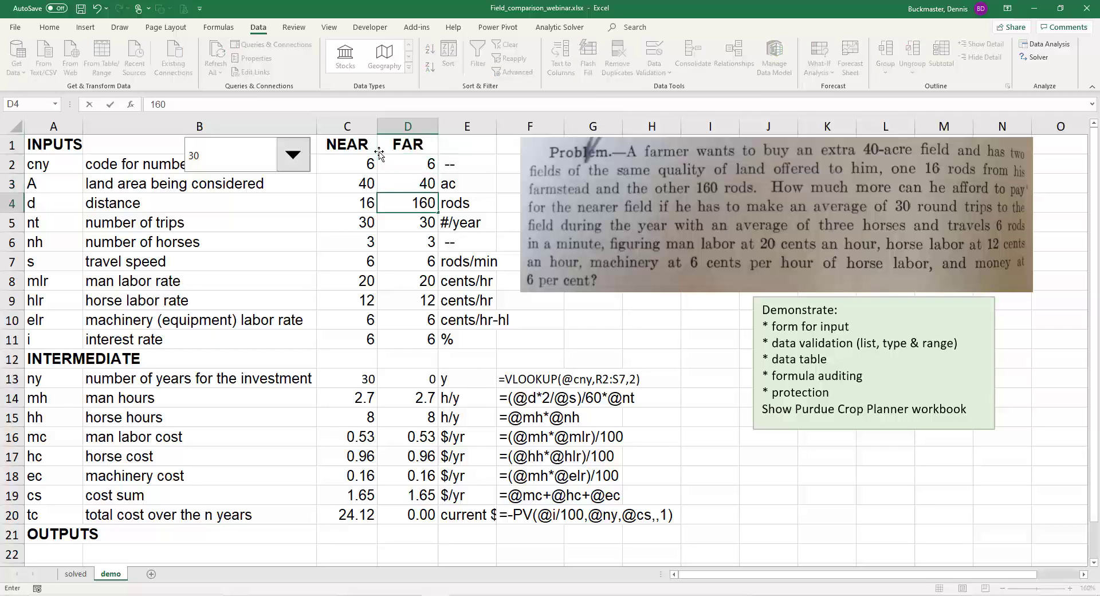
pyautogui.hotkey('ctrl', 'Return')
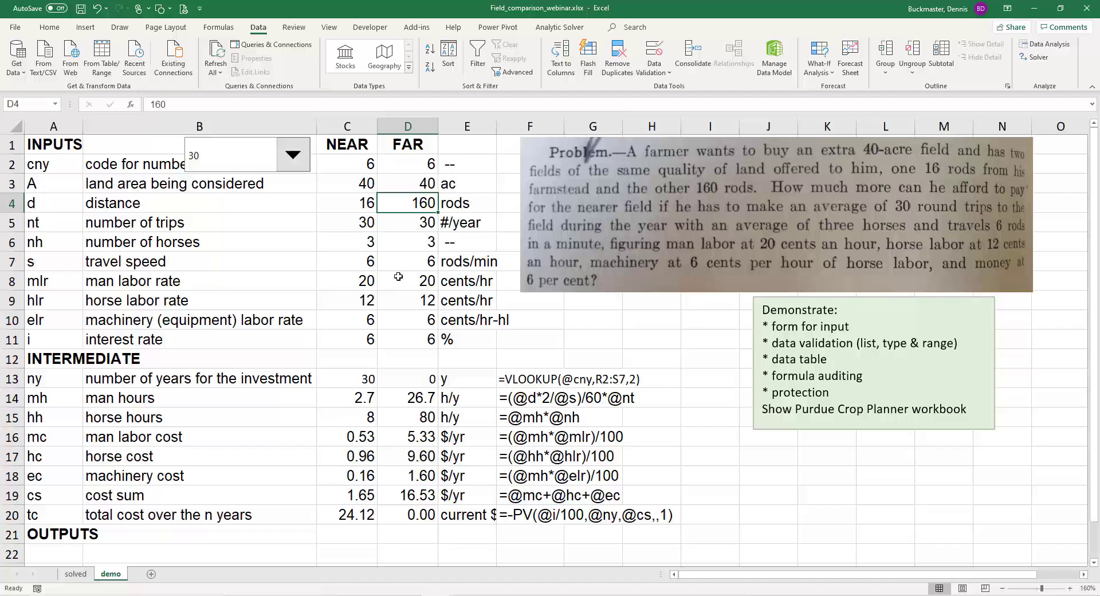
# Step: Check the selection box's cell link and link the FAR number-of-years code in D2 to the NEAR one with =C2
pyautogui.keyDown('ctrl'); pyautogui.click(259, 159); pyautogui.keyUp('ctrl')
pyautogui.rightClick(258, 157)
pyautogui.click(252, 154)
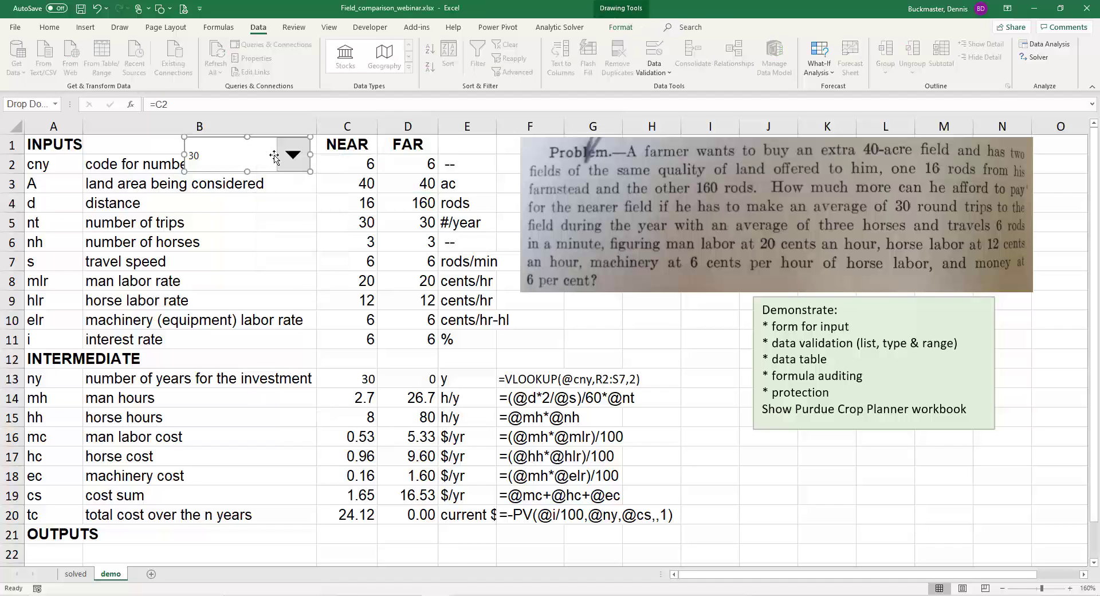
pyautogui.press('Escape')
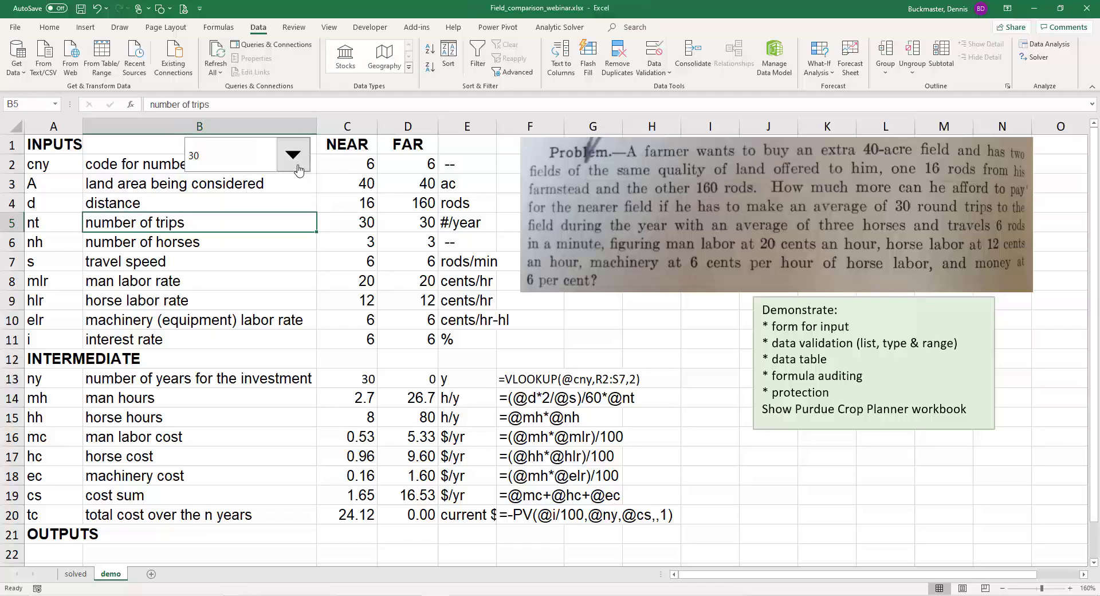
pyautogui.click(355, 165)
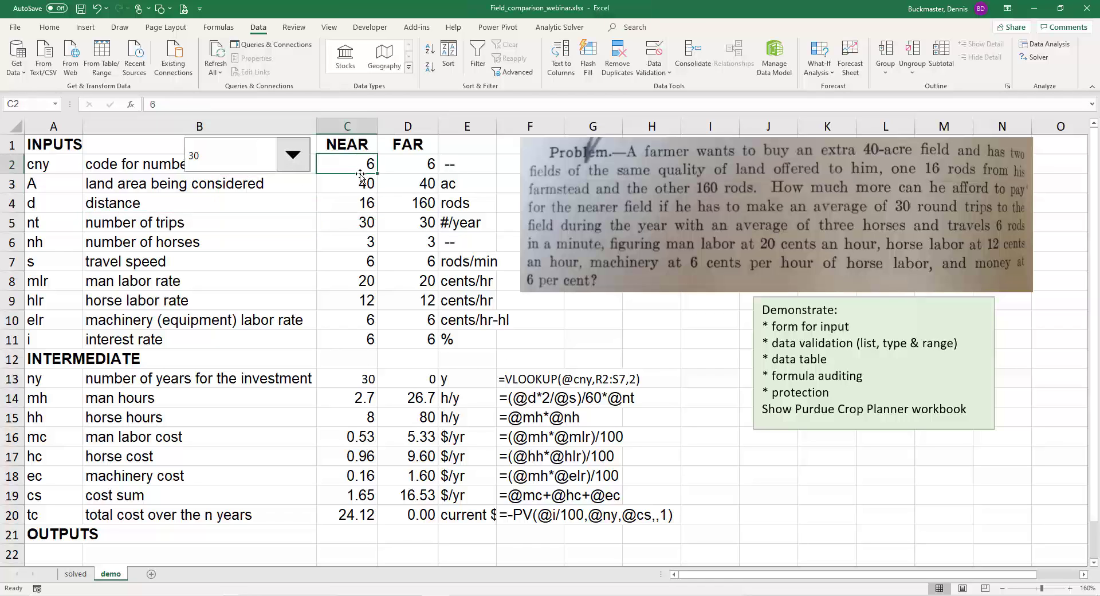
pyautogui.click(412, 164)
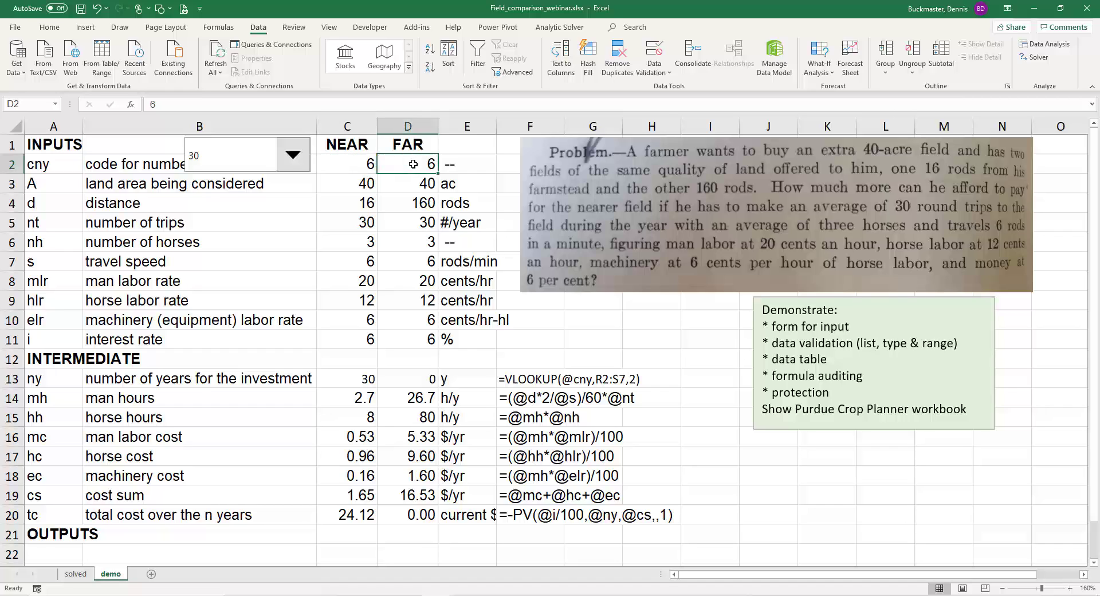
pyautogui.write('=')
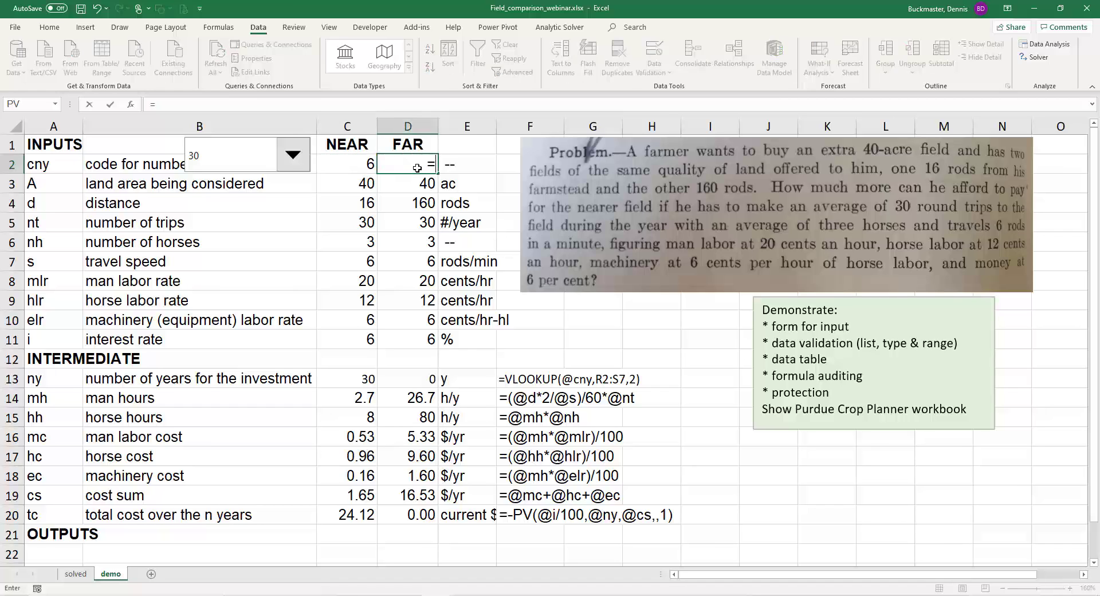
pyautogui.press('Left')
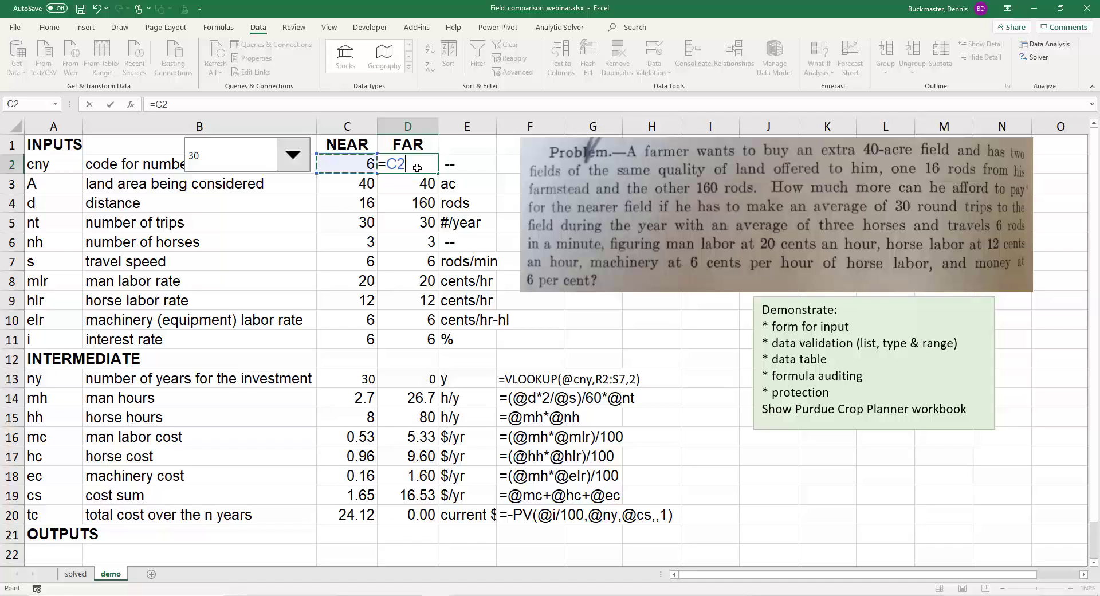
pyautogui.hotkey('ctrl', 'Return')
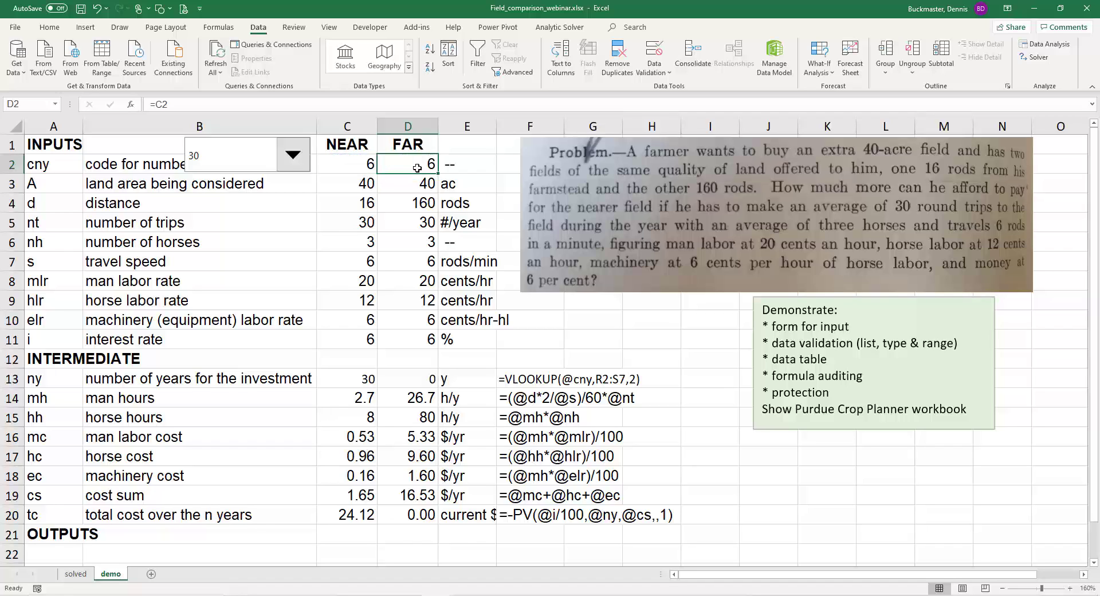
pyautogui.press('Left')
pyautogui.press('Right')
pyautogui.press('Left')
pyautogui.press('Right')
# Step: Examine the VLOOKUP formula for the number of years in D13 and compare its lookup range with the one in C13
pyautogui.press('Down')
pyautogui.press('Down')
pyautogui.press('Down')
pyautogui.press('Down')
pyautogui.press('Down')
pyautogui.press('Down')
pyautogui.press('Down')
pyautogui.press('Down')
pyautogui.press('Down')
pyautogui.press('Down')
pyautogui.press('Down')
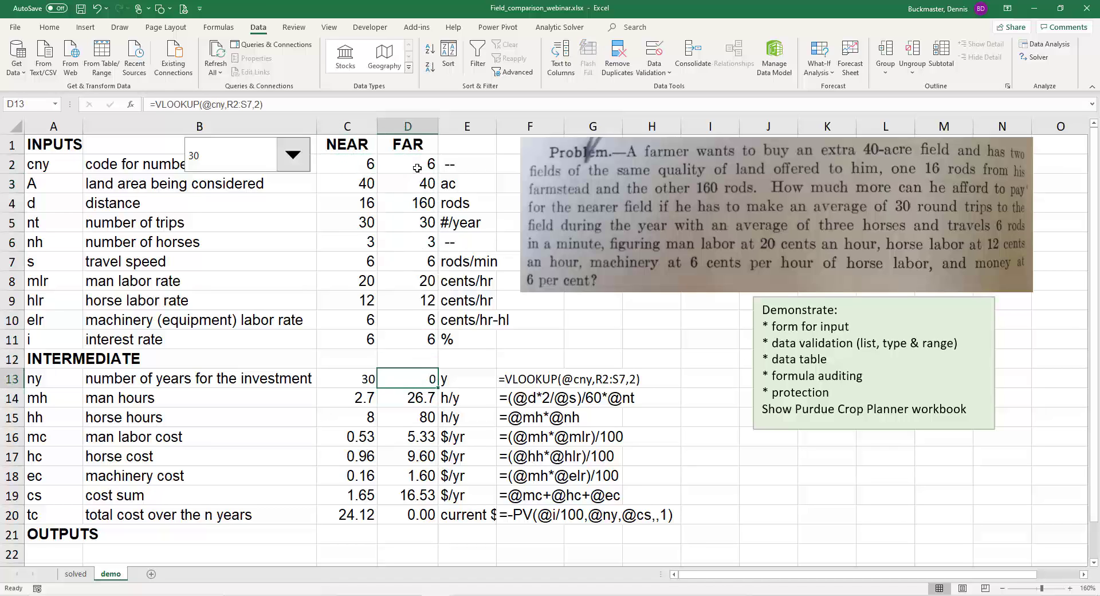
pyautogui.press('F2')
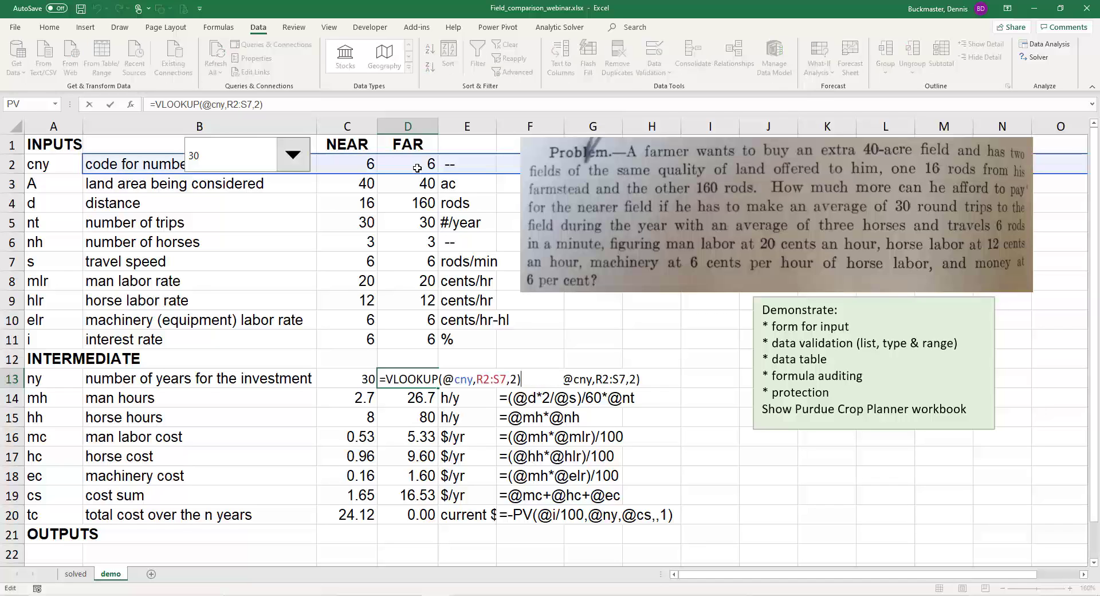
pyautogui.press('Left')
pyautogui.press('Left')
pyautogui.press('Left')
pyautogui.press('Left')
pyautogui.press('Left')
pyautogui.press('Left')
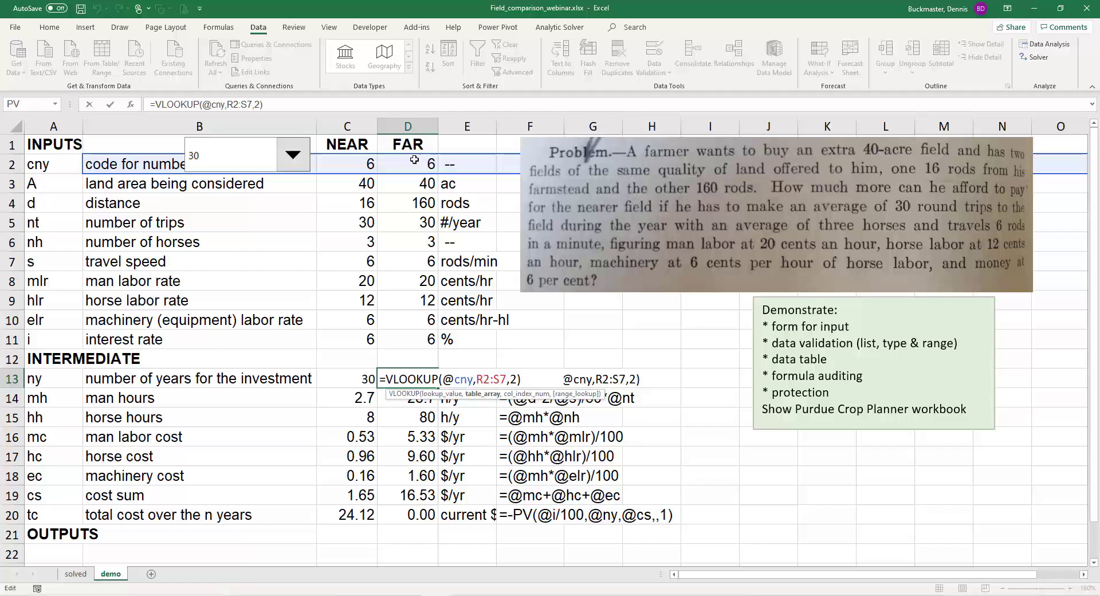
pyautogui.press('Escape')
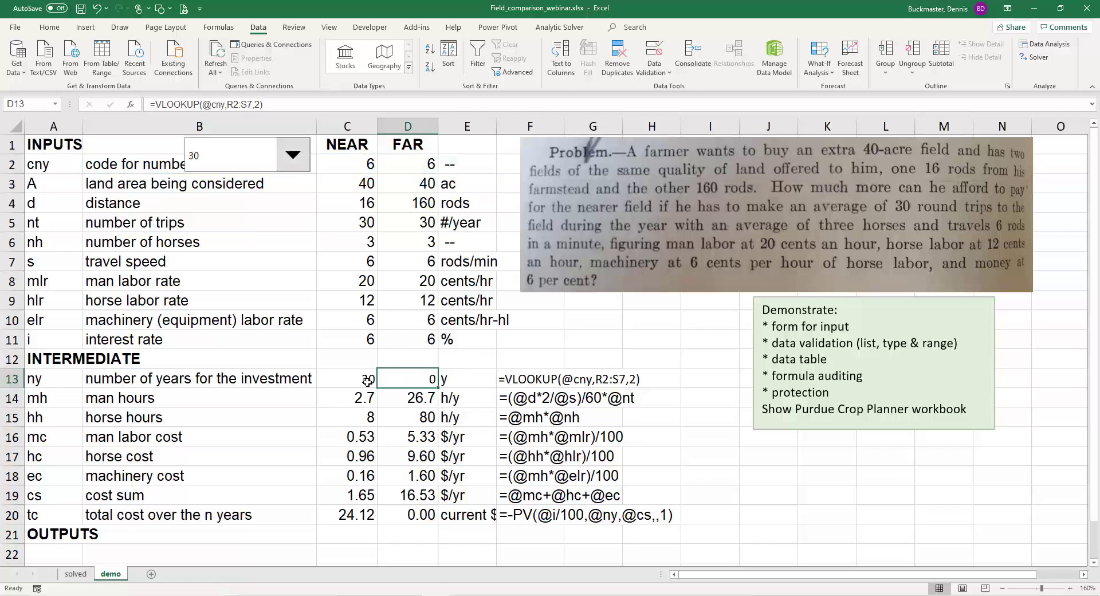
pyautogui.click(367, 381)
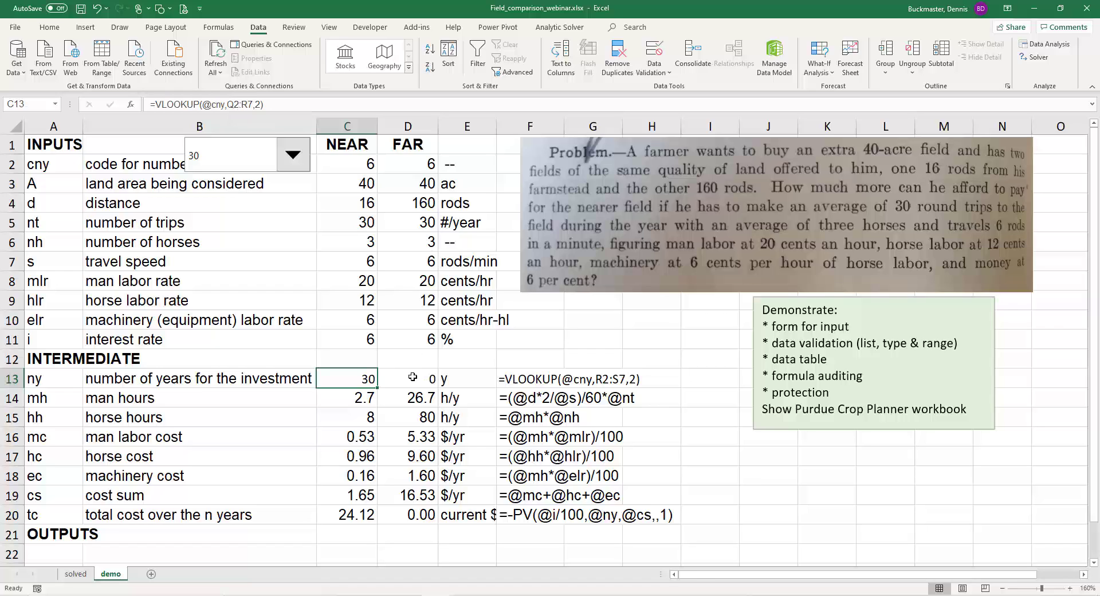
pyautogui.click(430, 379)
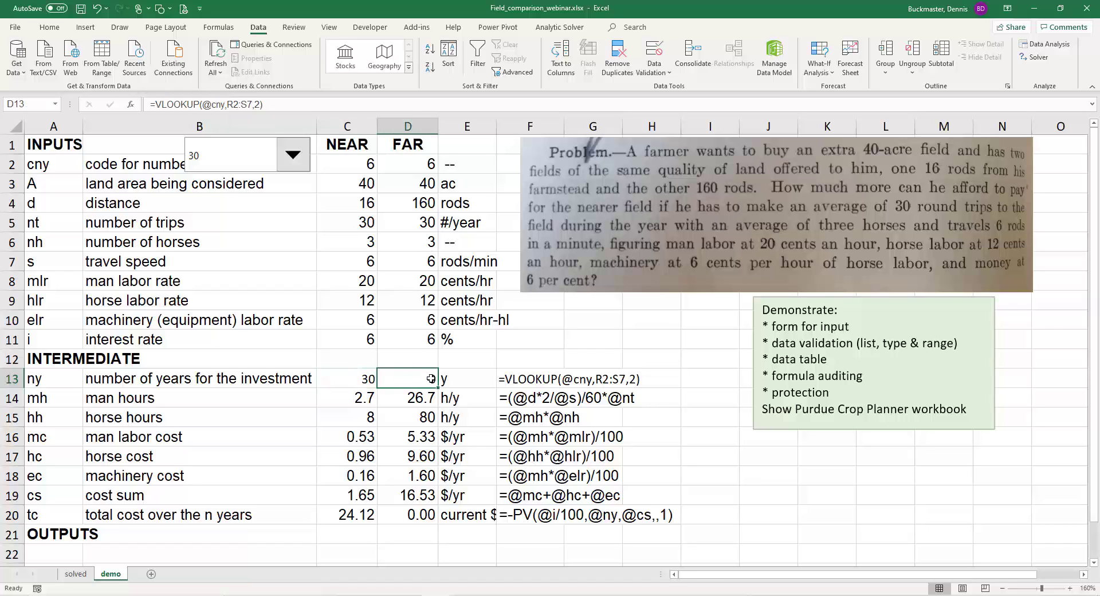
pyautogui.click(235, 103)
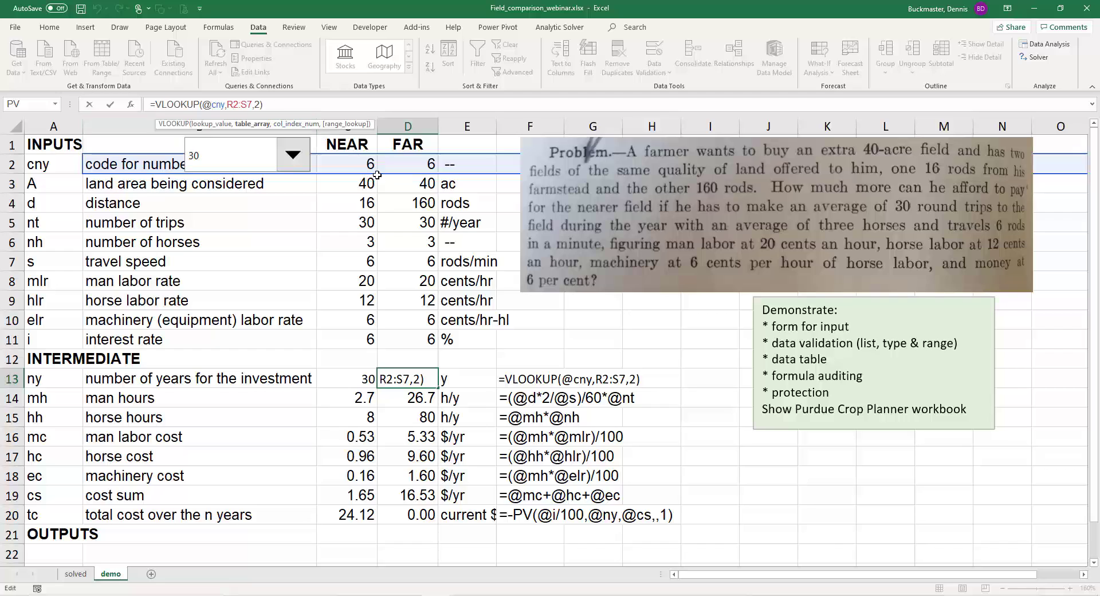
pyautogui.press('BackSpace')
pyautogui.write('Q')
pyautogui.press('Right')
pyautogui.press('Right')
pyautogui.press('Delete')
pyautogui.write('R')
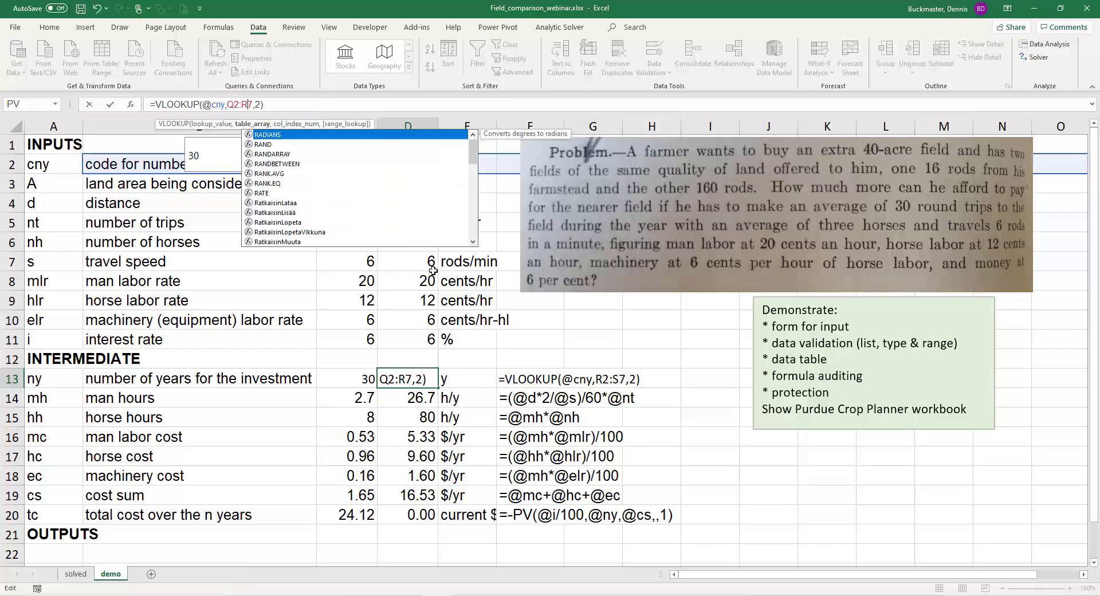
pyautogui.click(519, 359)
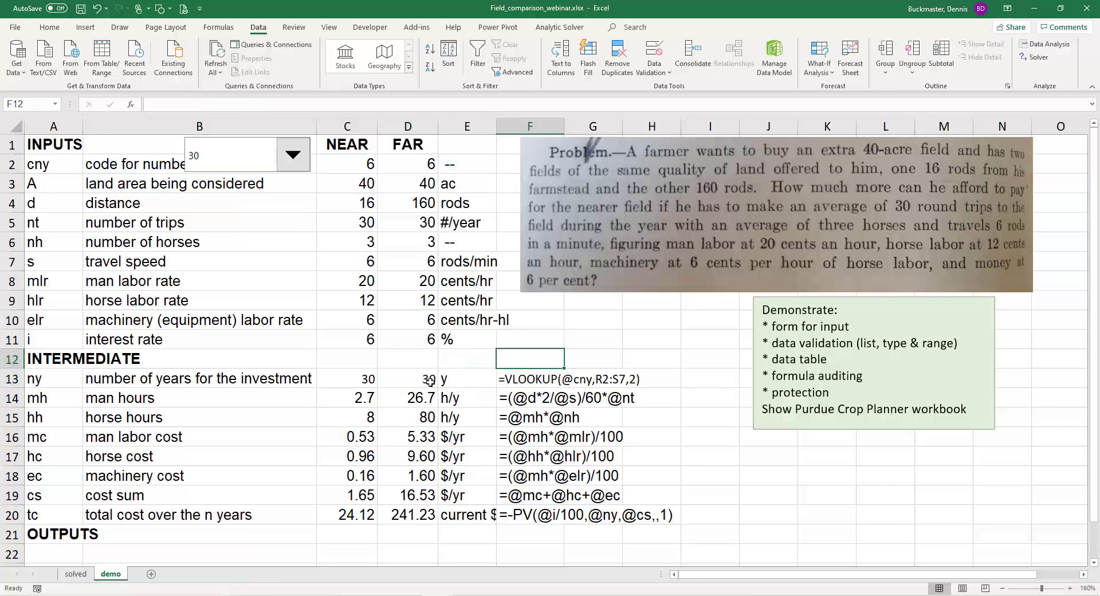
pyautogui.click(525, 382)
pyautogui.click(237, 104)
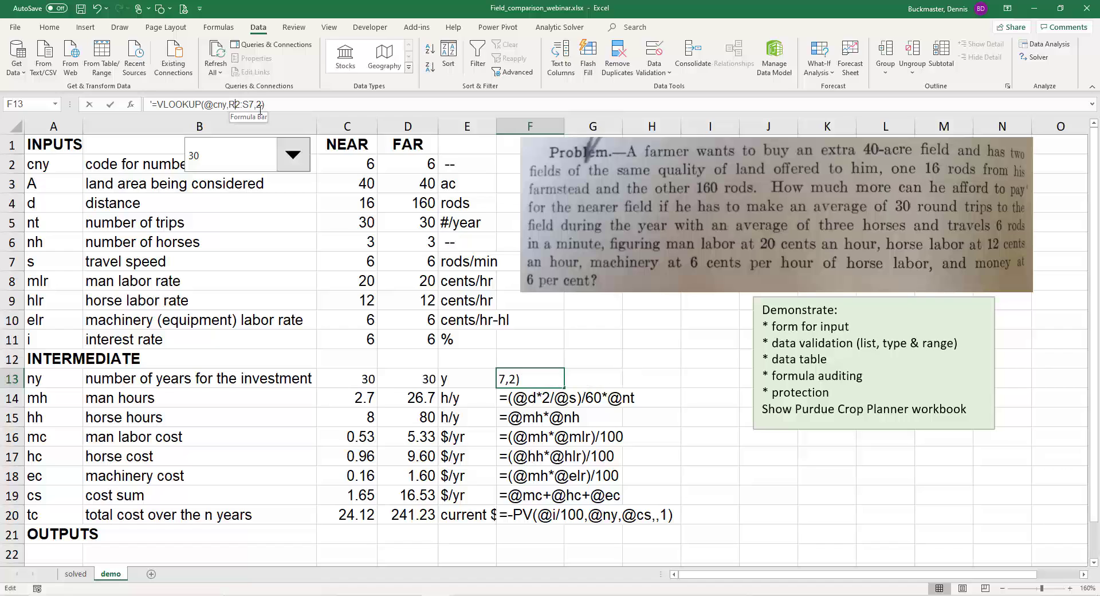
pyautogui.press('BackSpace')
pyautogui.write('Q')
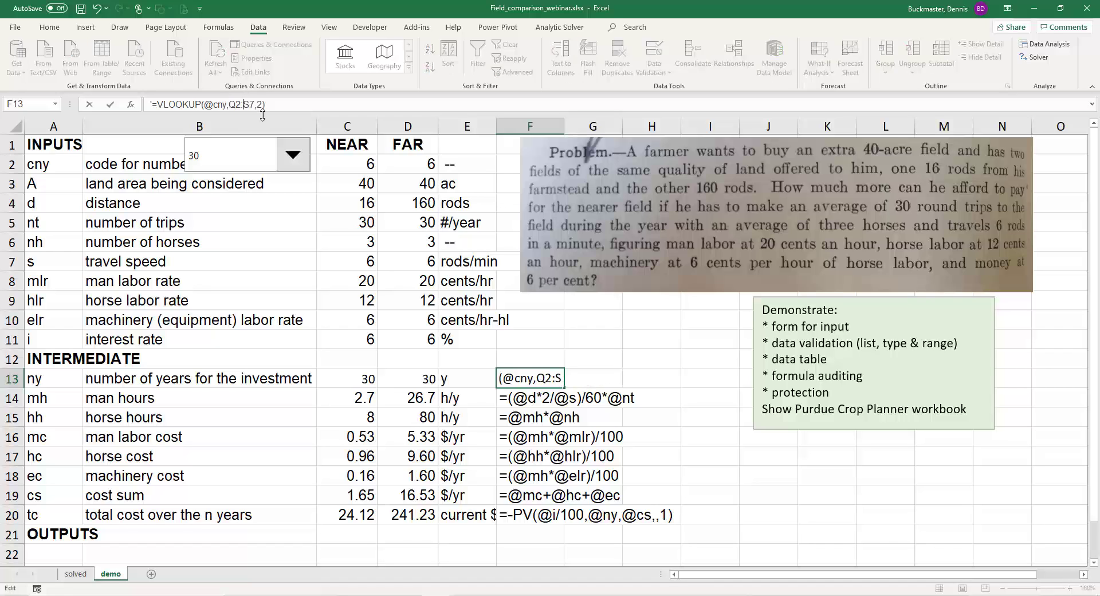
pyautogui.press('Delete')
pyautogui.write('R')
pyautogui.hotkey('ctrl', 'Return')
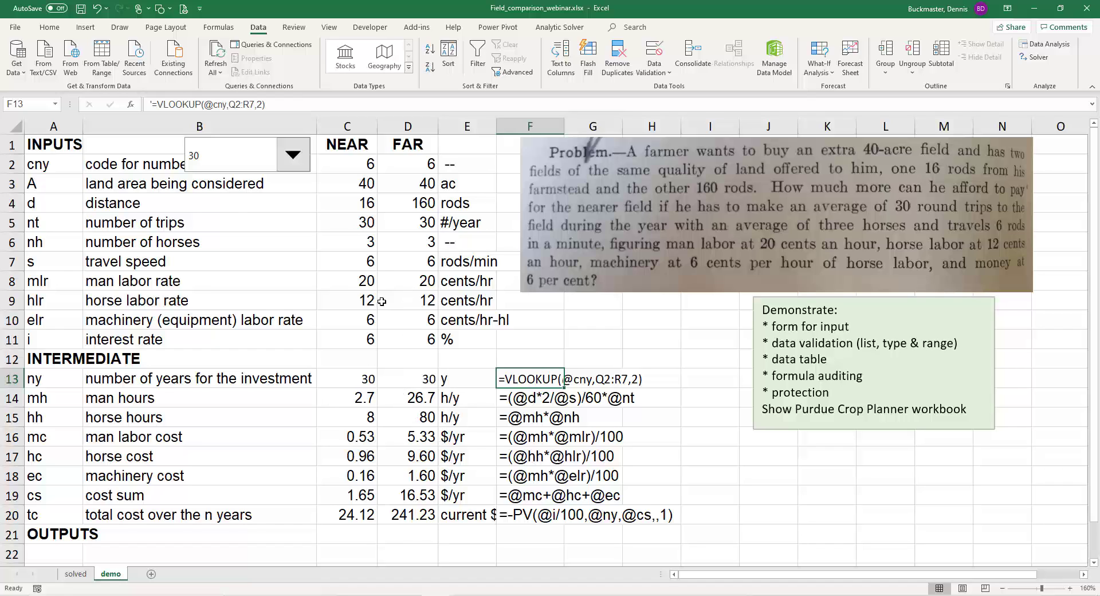
# Step: Reveal the hidden output labels and units in A22:G25 by setting their font colour to Automatic
pyautogui.click(349, 126)
pyautogui.click(400, 127)
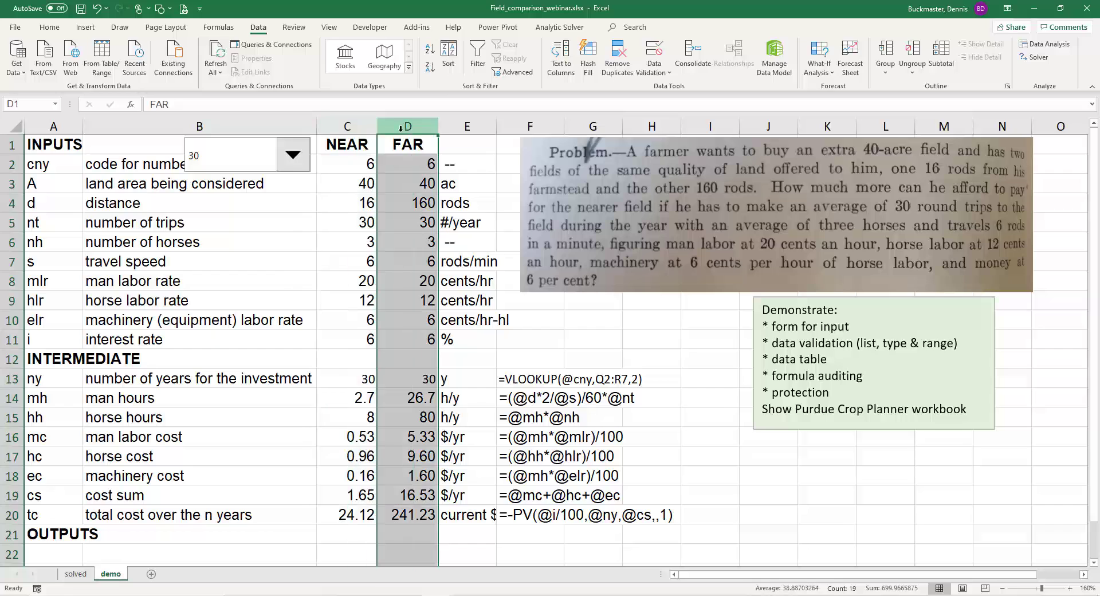
pyautogui.scroll(-2, 618, 461)
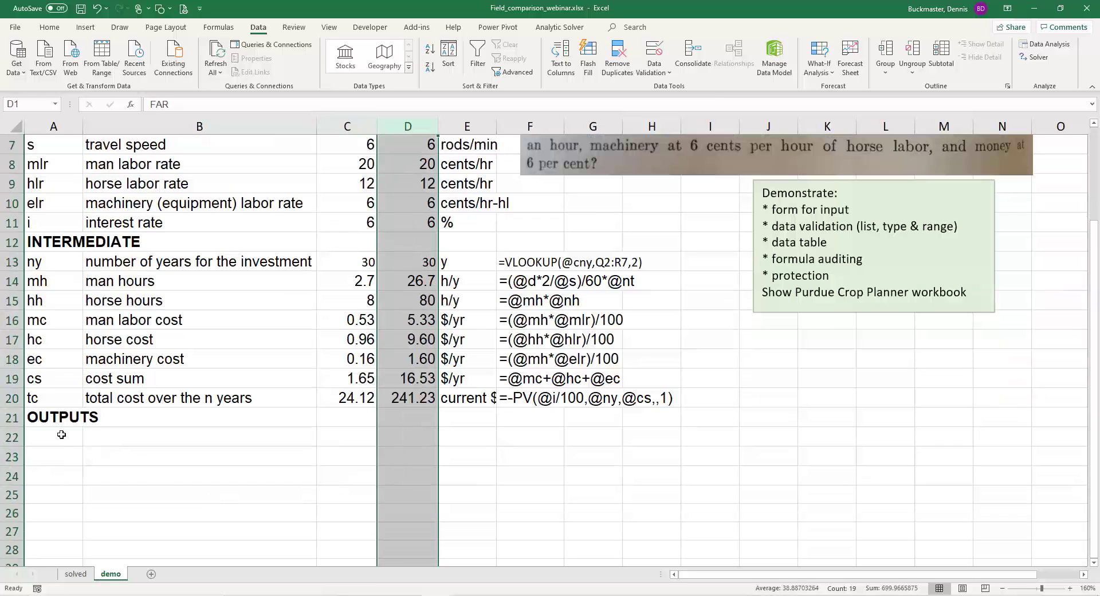
pyautogui.moveTo(62, 435); pyautogui.dragTo(575, 486)
pyautogui.click(49, 30)
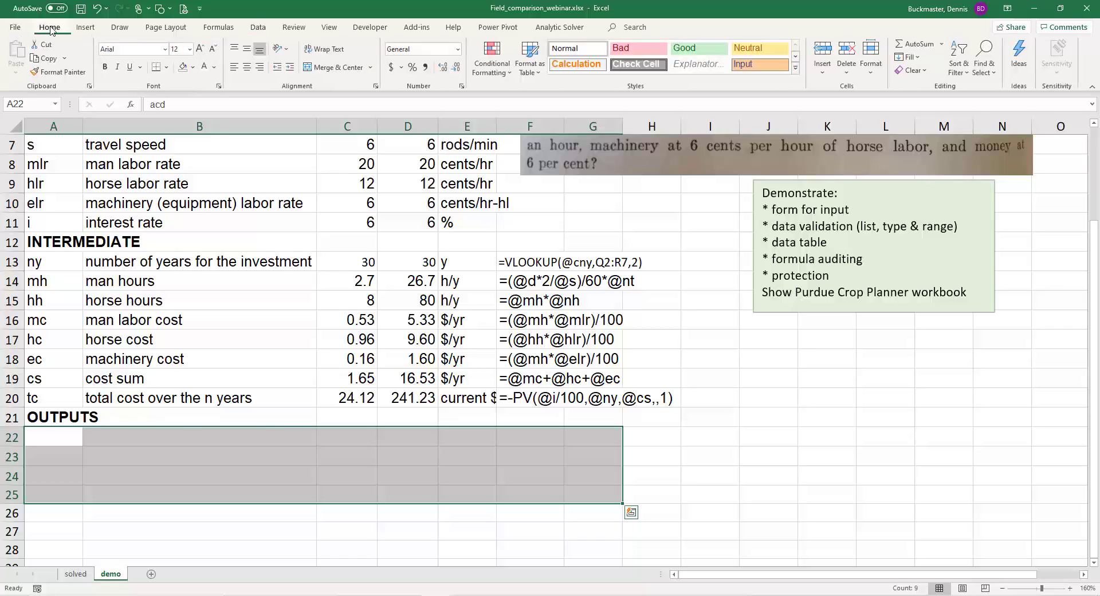
pyautogui.click(214, 67)
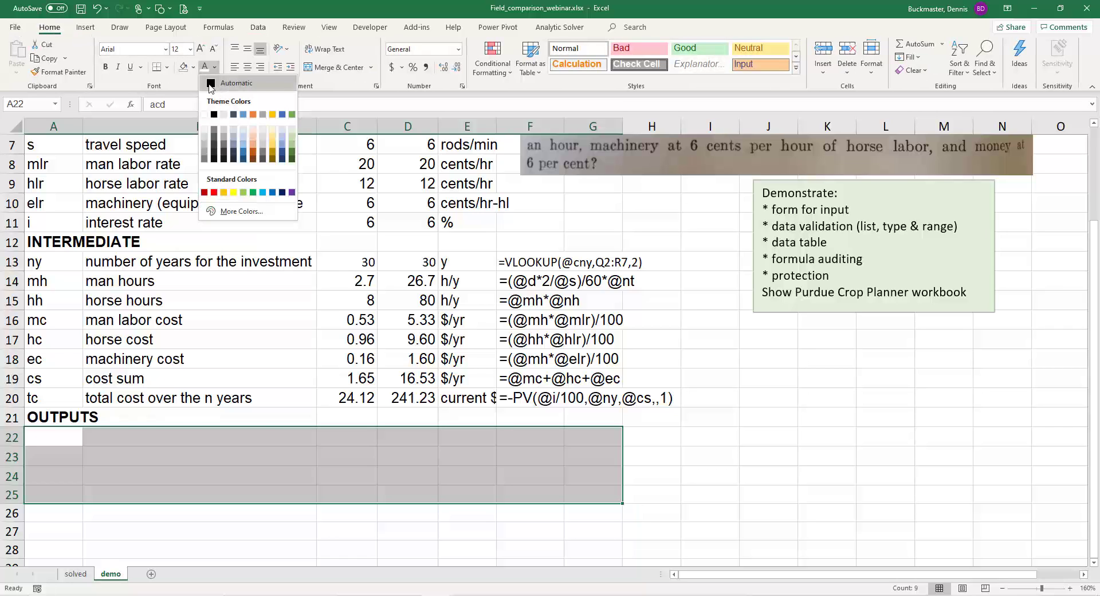
pyautogui.click(219, 84)
pyautogui.click(407, 456)
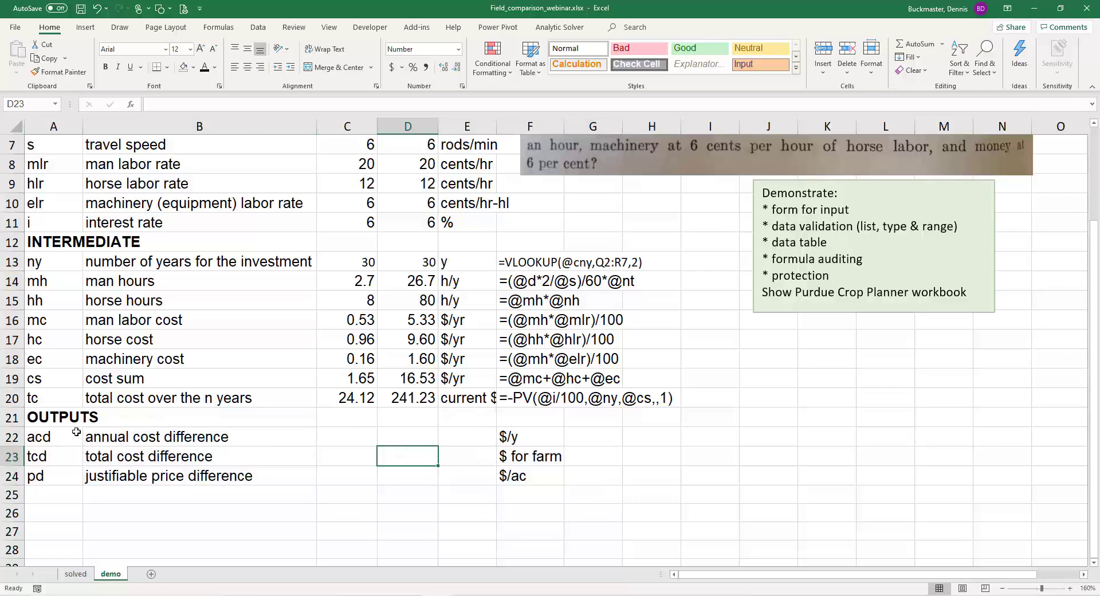
# Step: Calculate the annual cost difference in C22 by subtracting the NEAR cost sum from the FAR one, =D19-C19
pyautogui.click(346, 399)
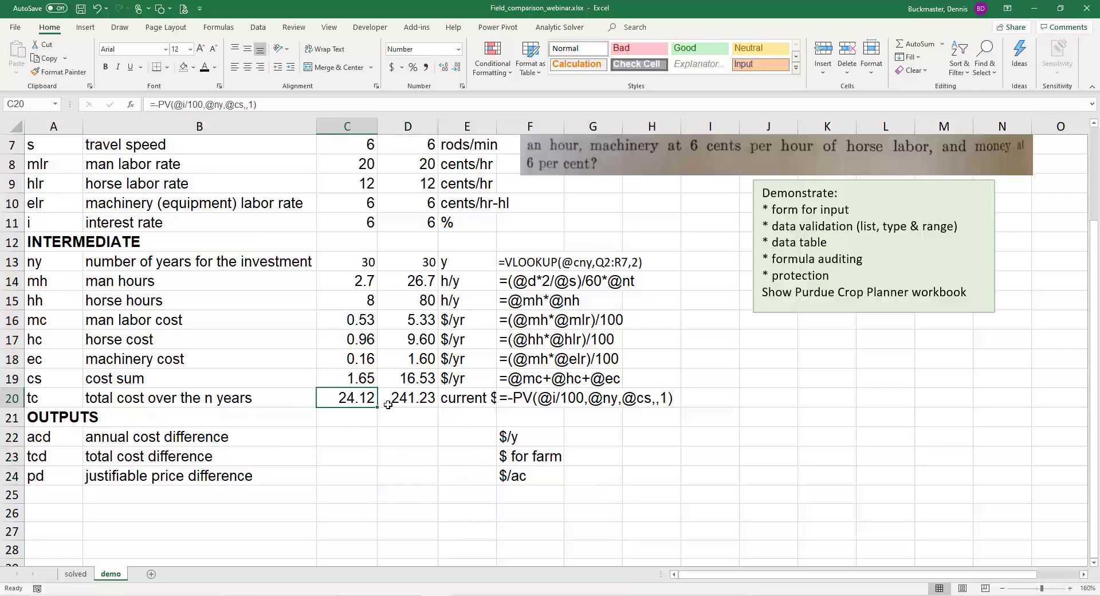
pyautogui.click(416, 397)
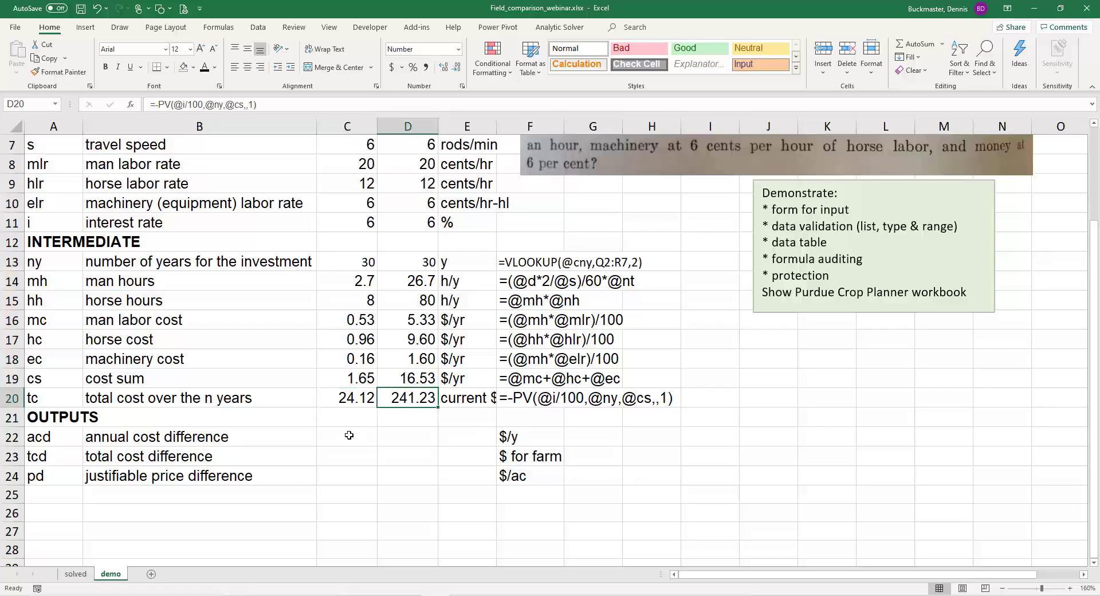
pyautogui.click(353, 435)
pyautogui.write('=')
pyautogui.press('Up')
pyautogui.press('Up')
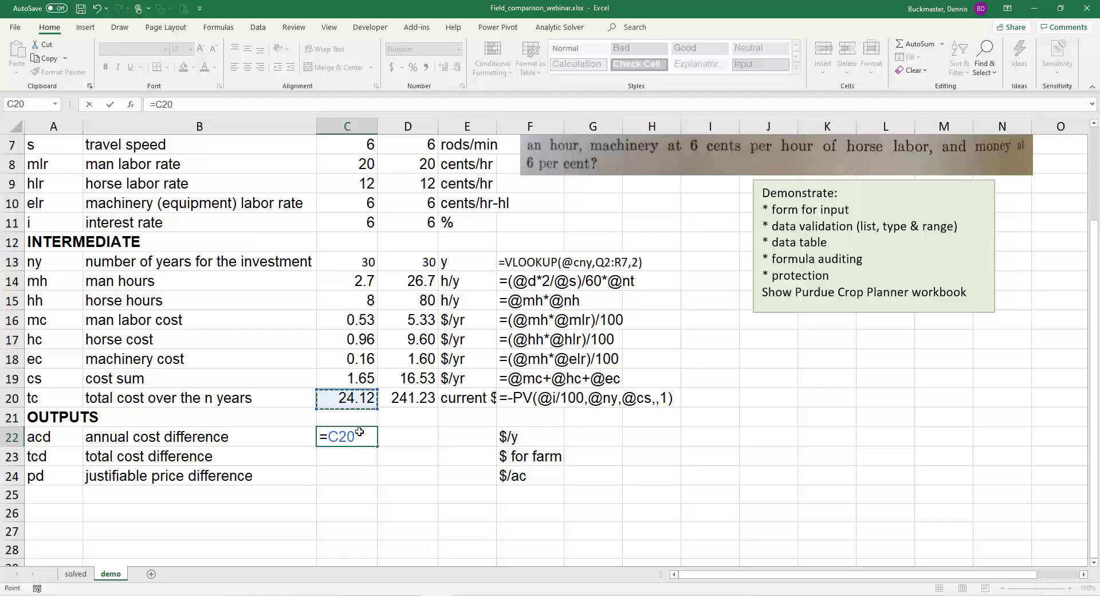
pyautogui.press('Up')
pyautogui.press('Right')
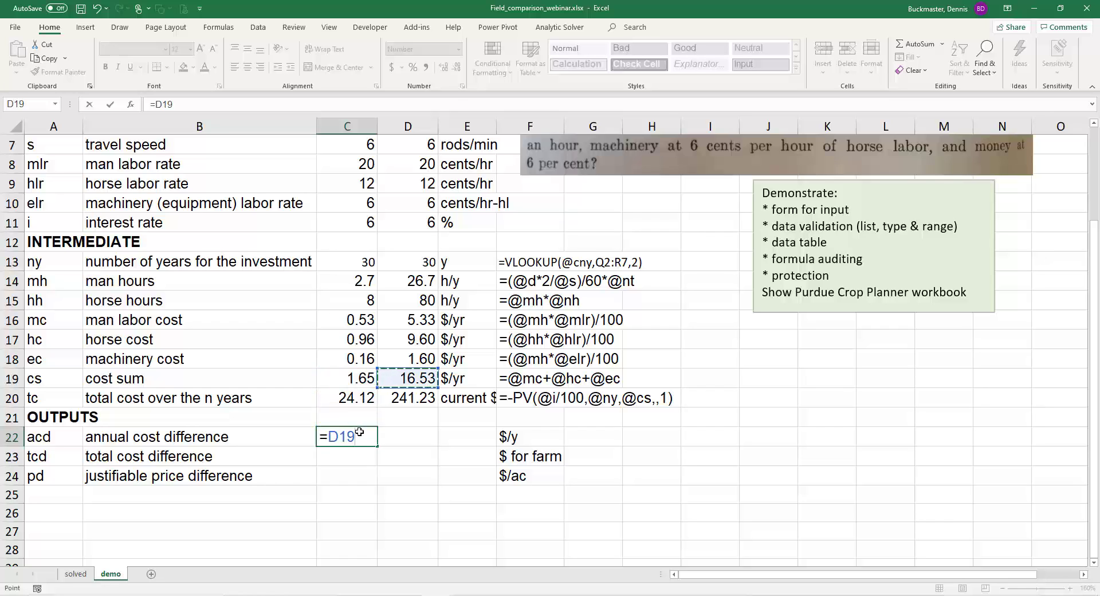
pyautogui.write('-')
pyautogui.press('Left')
pyautogui.press('Up')
pyautogui.press('Up')
pyautogui.press('Up')
pyautogui.press('Right')
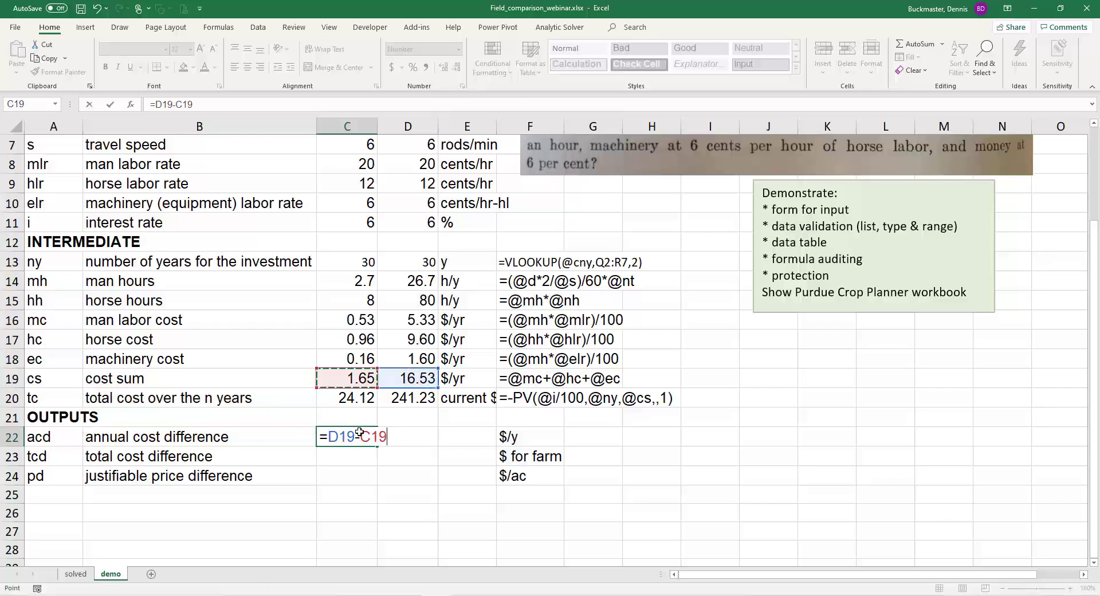
pyautogui.hotkey('ctrl', 'Return')
pyautogui.press('Right')
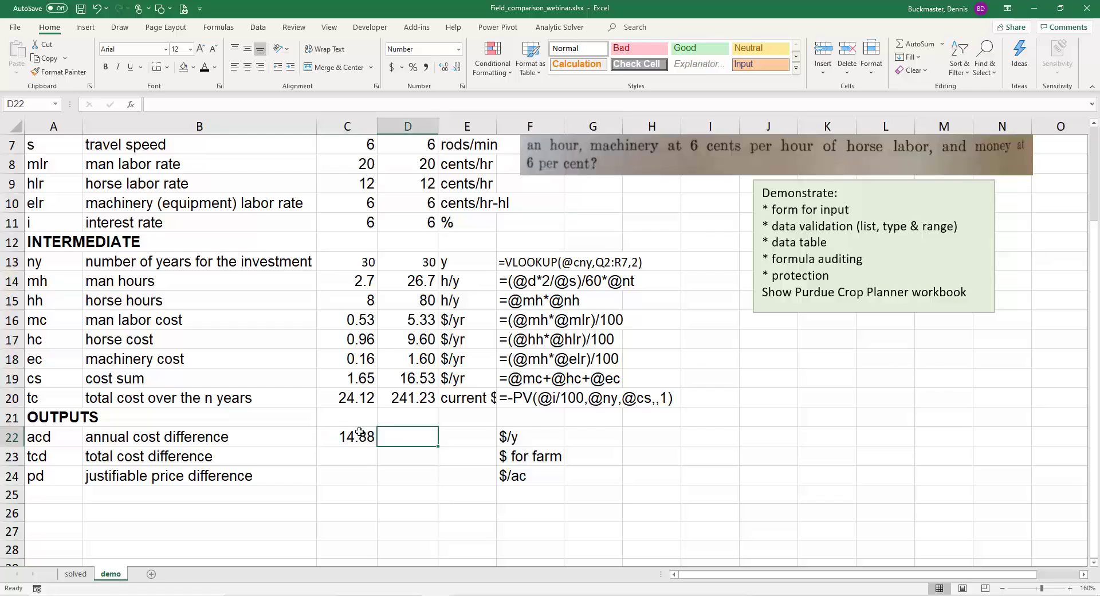
pyautogui.press('Left')
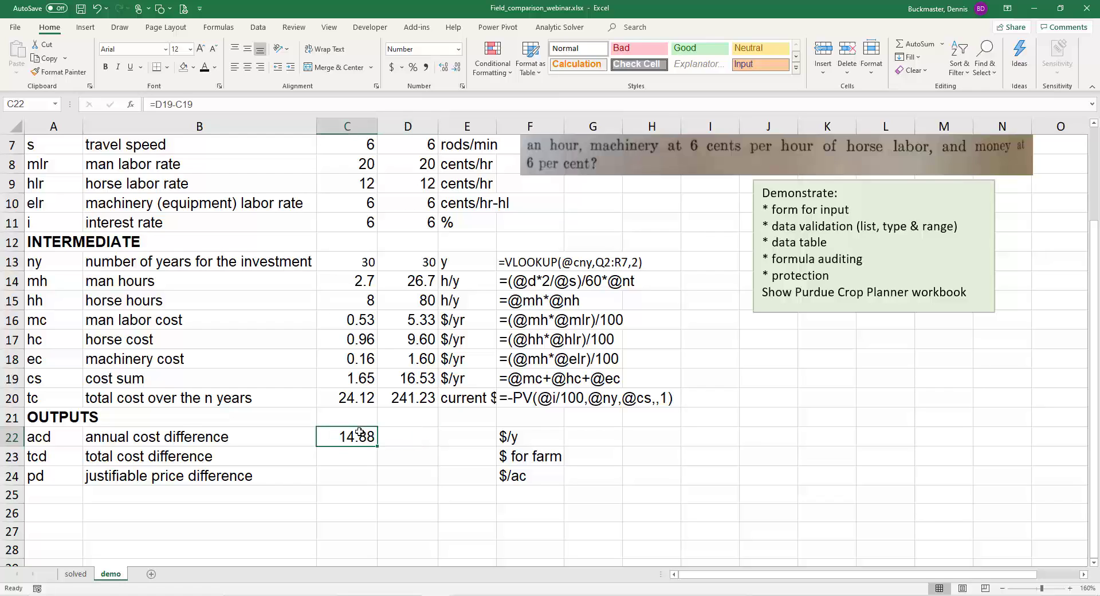
# Step: Calculate the total cost difference in C23 as the FAR total cost minus the NEAR total cost, =D20-C20
pyautogui.press('Down')
pyautogui.write('=')
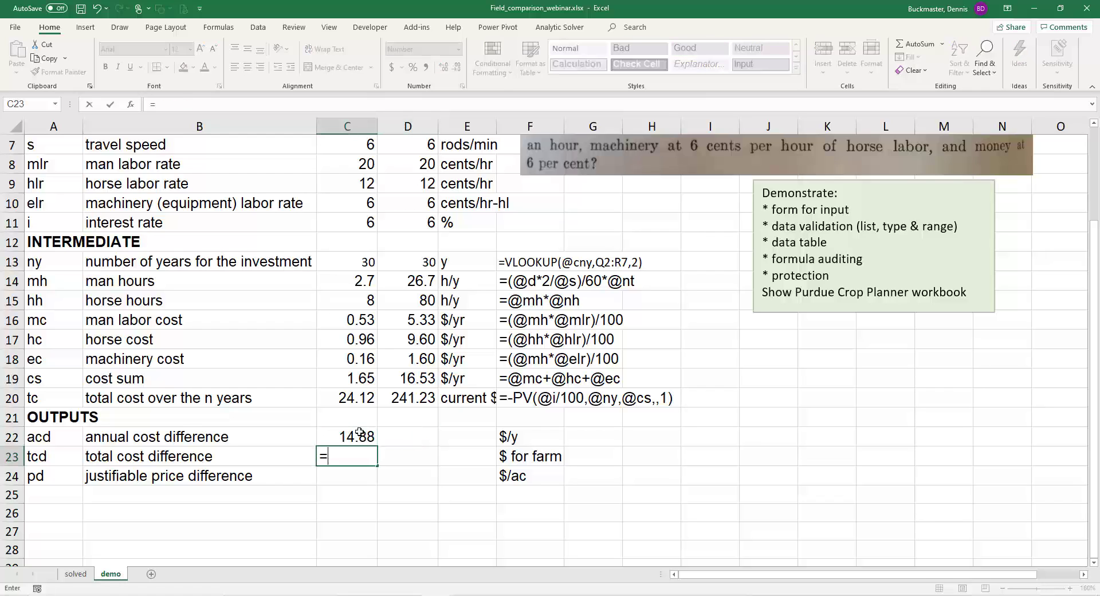
pyautogui.press('Right')
pyautogui.press('Up')
pyautogui.press('Up')
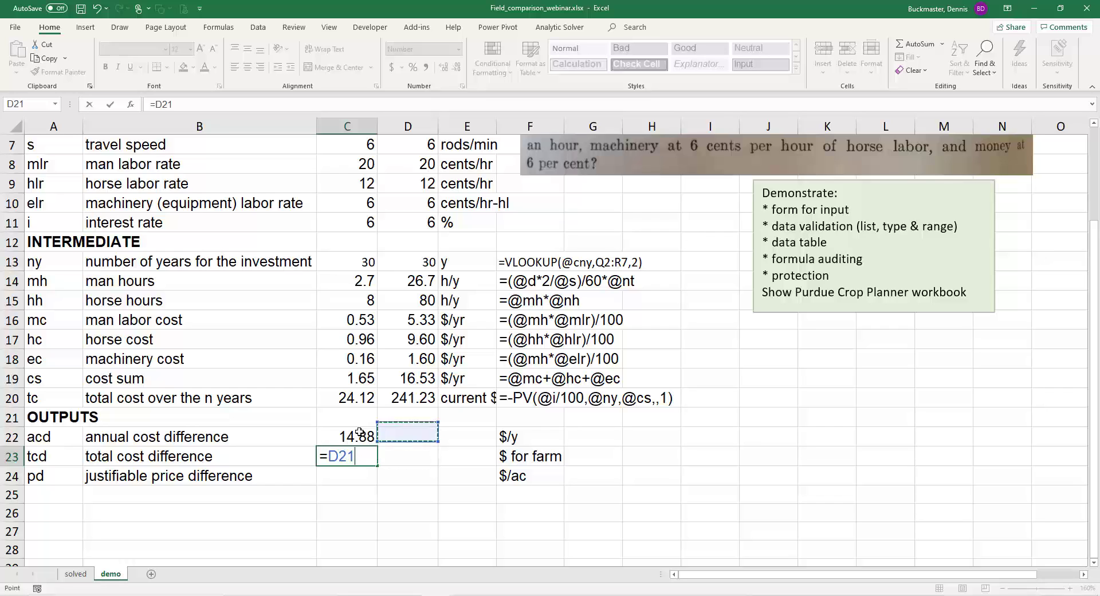
pyautogui.press('Up')
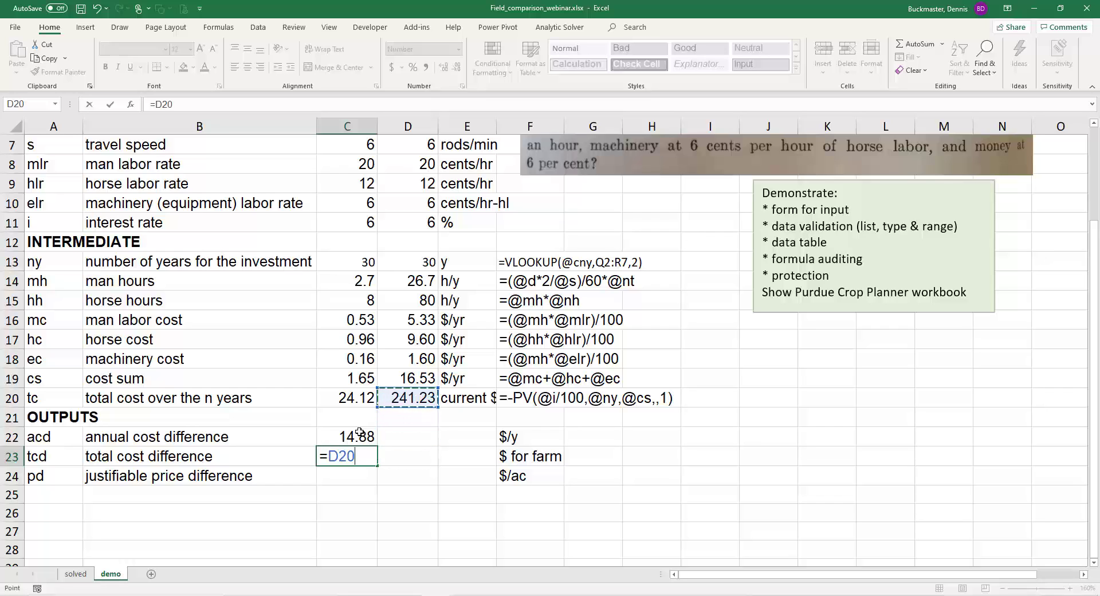
pyautogui.write('-')
pyautogui.press('Left')
pyautogui.press('Up')
pyautogui.press('Up')
pyautogui.press('Up')
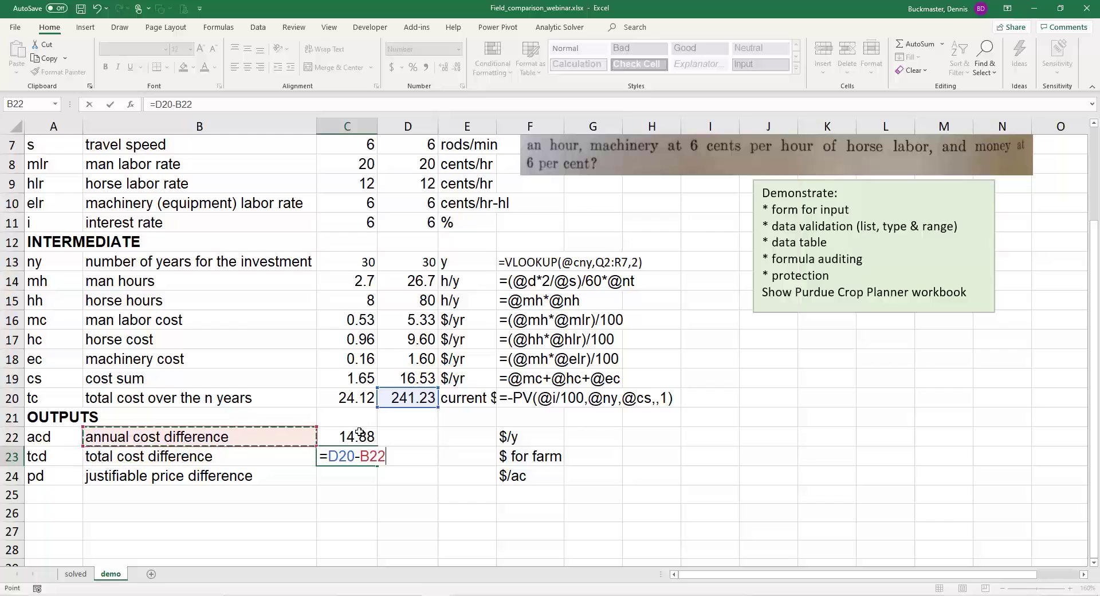
pyautogui.press('Right')
pyautogui.hotkey('ctrl', 'Return')
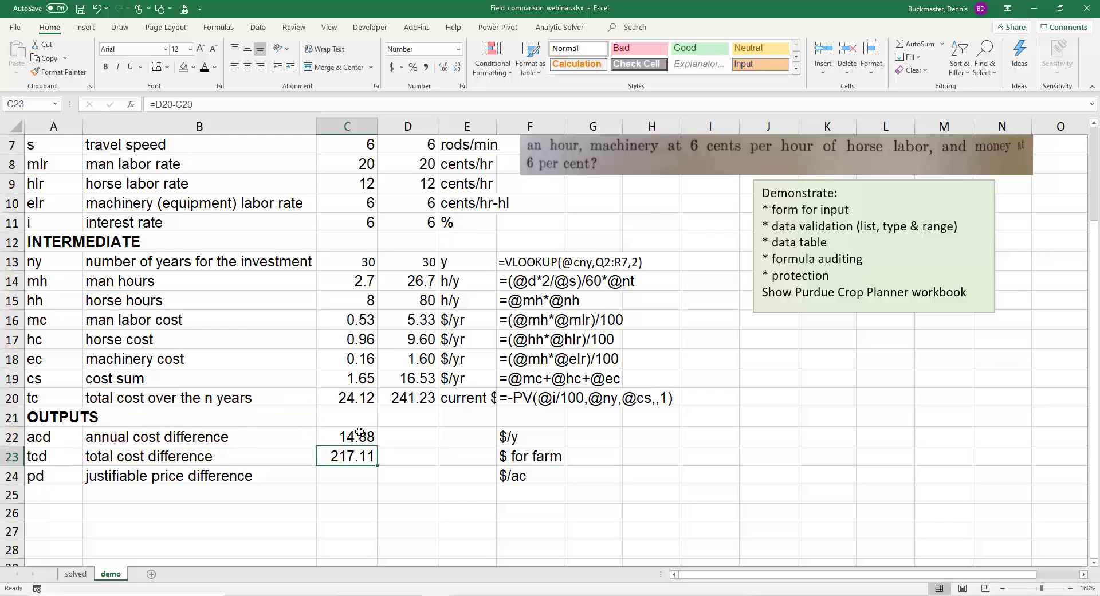
# Step: Calculate the justifiable price difference per acre in C24 by dividing the total cost difference by the land area, =C23/C3
pyautogui.press('Down')
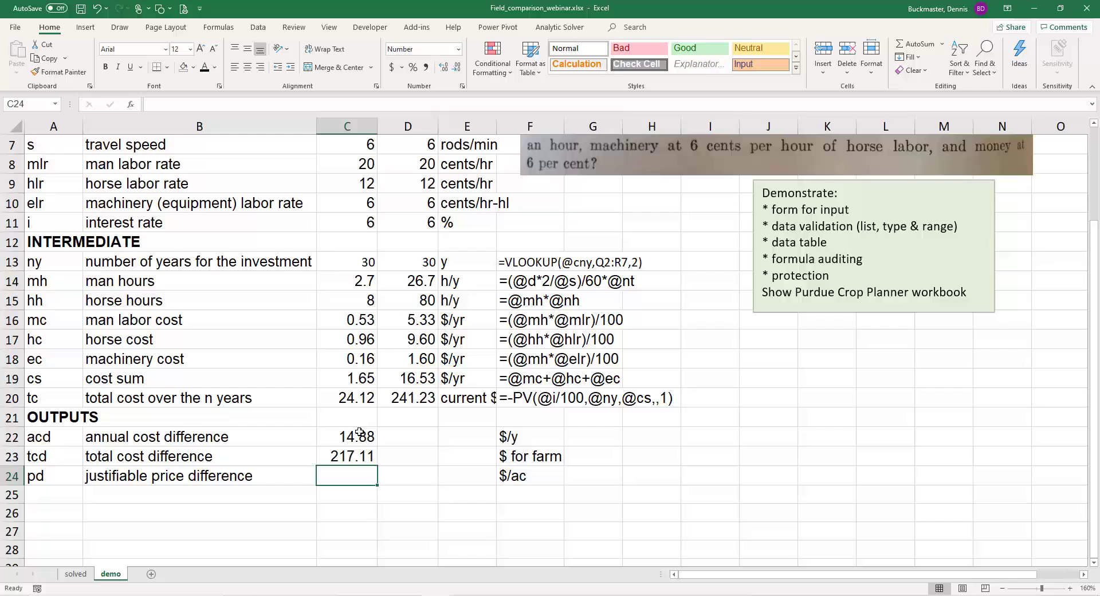
pyautogui.write('=')
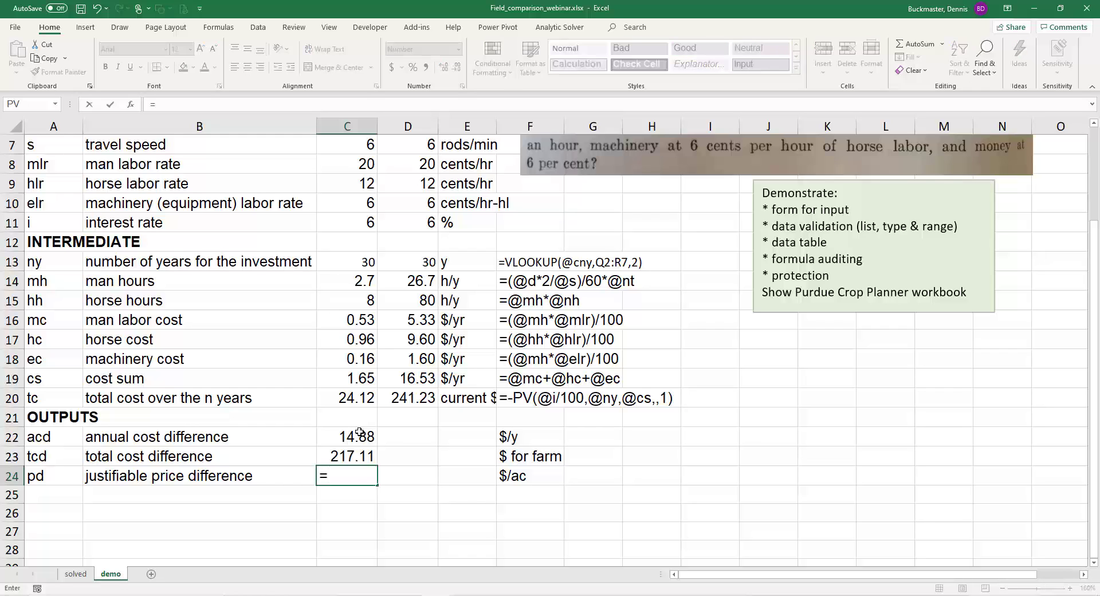
pyautogui.press('Up')
pyautogui.write('/')
pyautogui.press('Up')
pyautogui.press('Up')
pyautogui.press('Up')
pyautogui.press('Up')
pyautogui.press('Up')
pyautogui.press('Up')
pyautogui.press('Up')
pyautogui.press('Up')
pyautogui.press('Up')
pyautogui.press('Up')
pyautogui.press('Up')
pyautogui.press('Up')
pyautogui.press('Up')
pyautogui.press('Up')
pyautogui.press('Up')
pyautogui.press('Up')
pyautogui.press('Up')
pyautogui.press('Up')
pyautogui.press('Up')
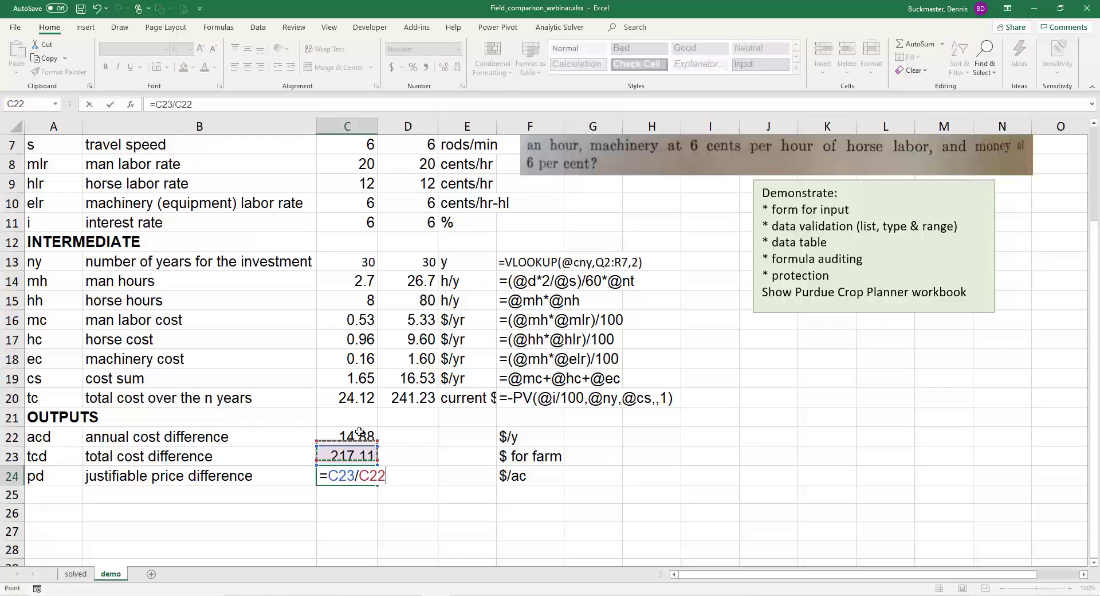
pyautogui.press('Up')
pyautogui.press('Up')
pyautogui.press('Up')
pyautogui.press('Up')
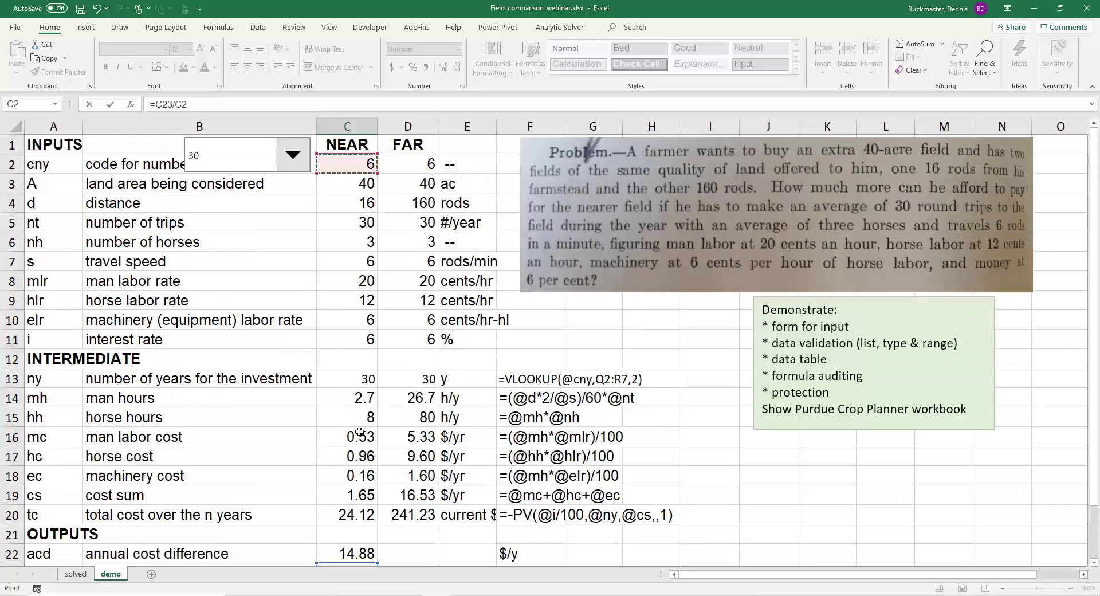
pyautogui.press('Down')
pyautogui.press('Return')
pyautogui.press('Down')
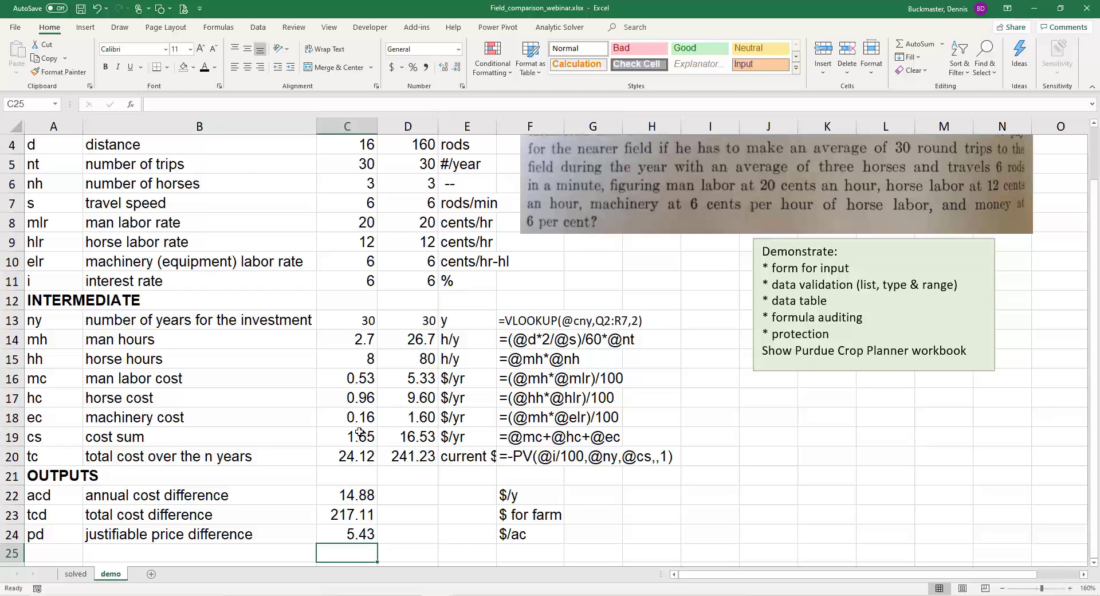
# Step: Examine the historical land values per acre on the solved sheet for comparison, and return to the demo sheet
pyautogui.click(76, 574)
pyautogui.scroll(-10, 503, 368)
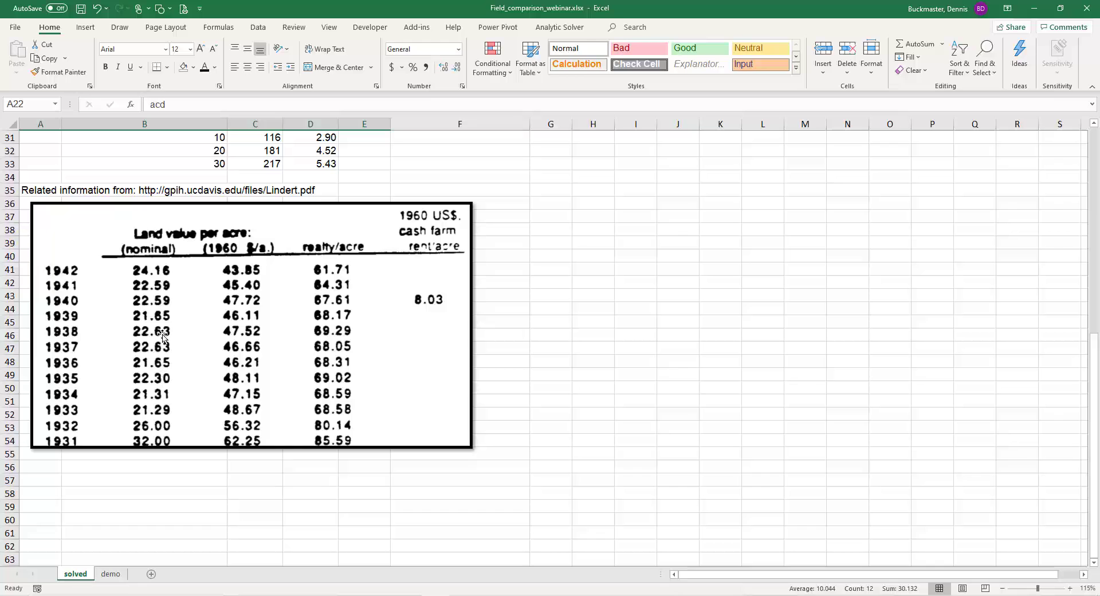
pyautogui.click(115, 576)
pyautogui.click(349, 536)
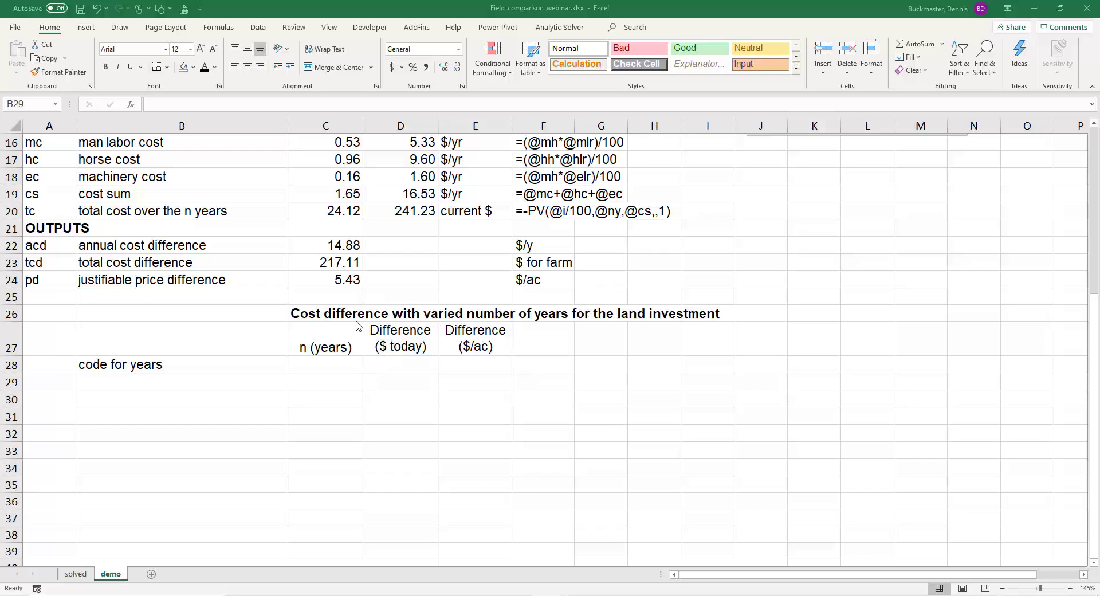
pyautogui.hotkey('shift', 'Down')
pyautogui.hotkey('shift', 'Down')
pyautogui.hotkey('shift', 'Down')
pyautogui.hotkey('shift', 'Down')
pyautogui.hotkey('shift', 'Down')
pyautogui.click(265, 32)
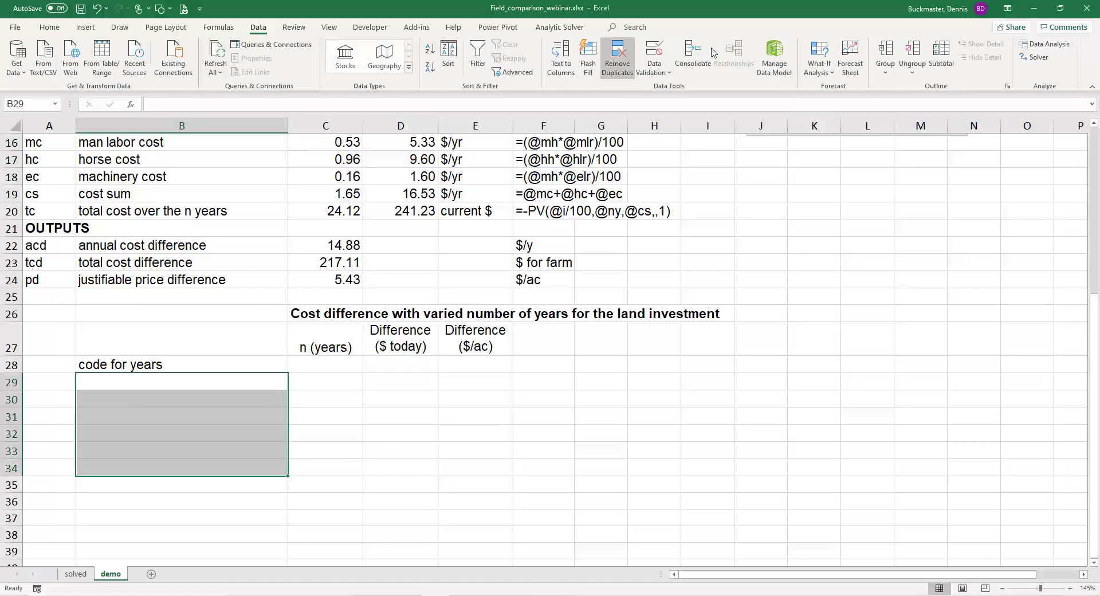
pyautogui.click(819, 67)
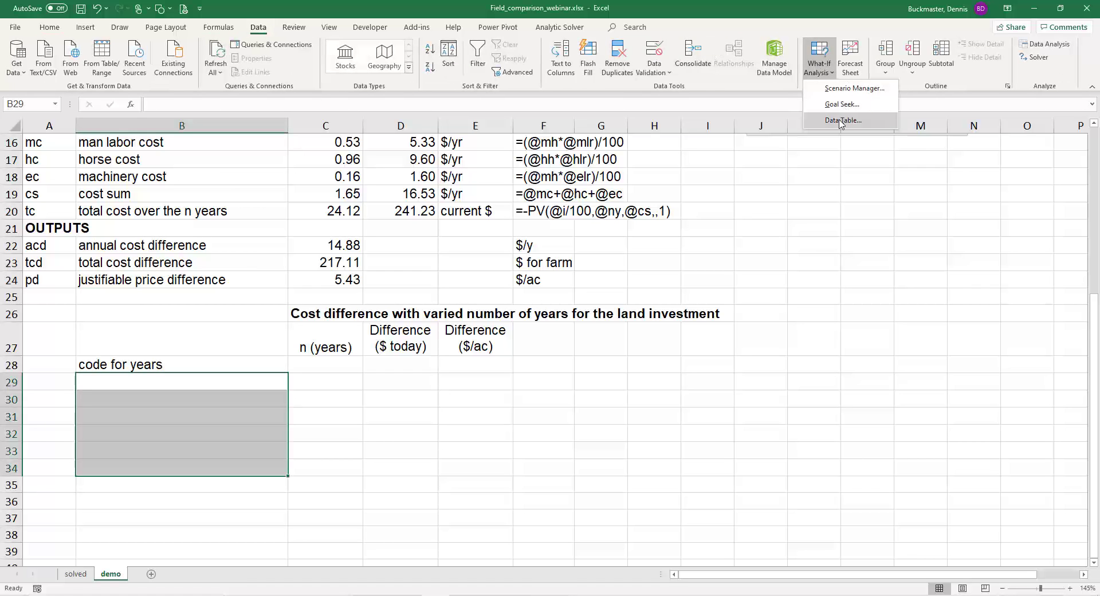
pyautogui.click(514, 381)
pyautogui.click(411, 381)
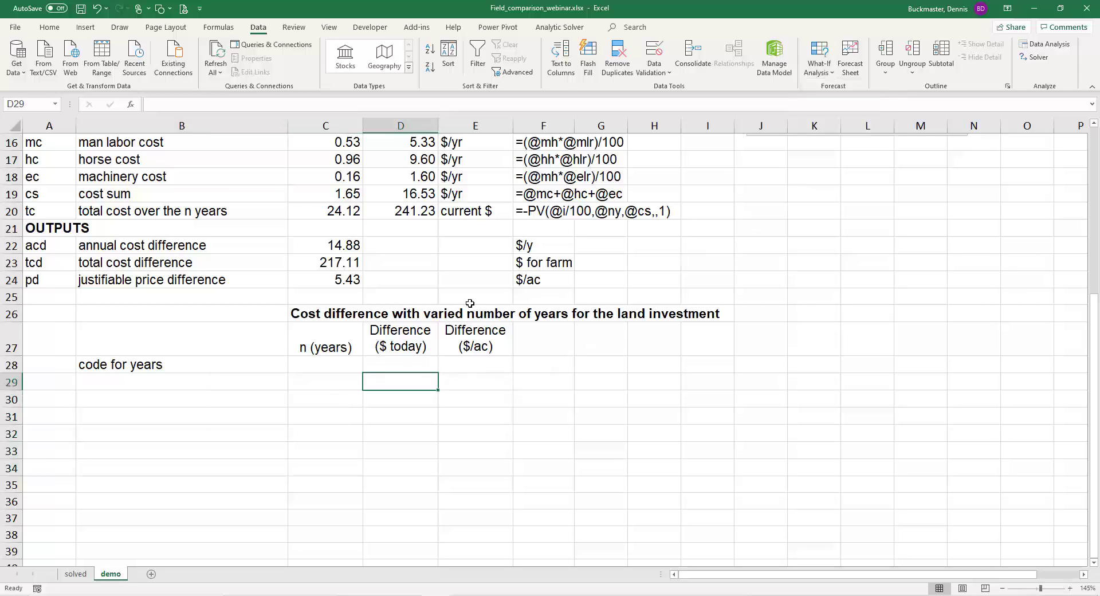
# Step: Enter the year codes 1 through 6 in B29:B34 below the "code for years" label
pyautogui.scroll(5, 469, 304)
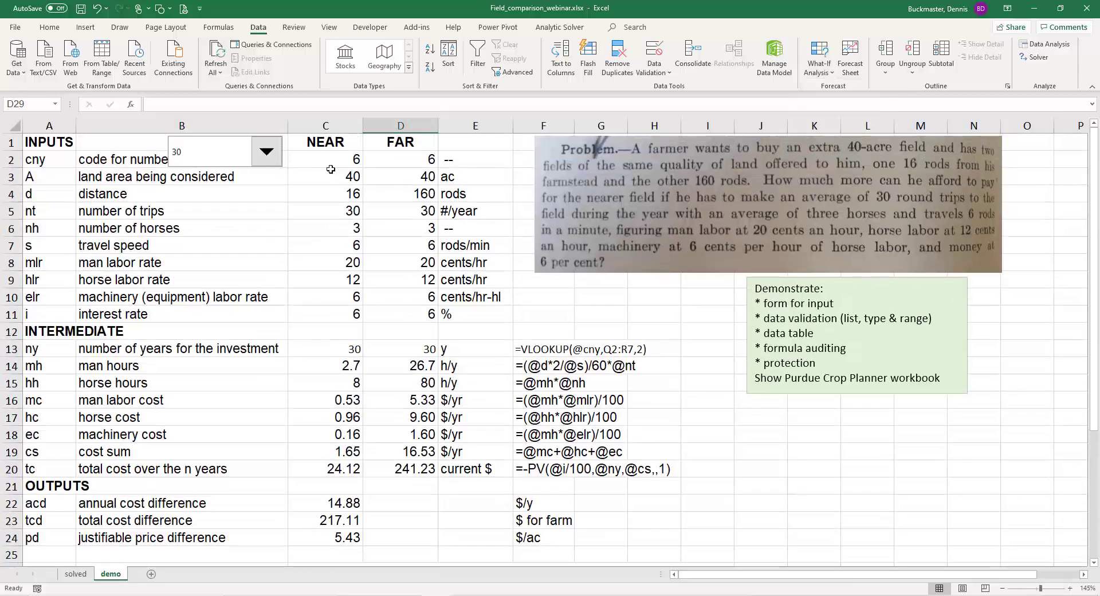
pyautogui.scroll(-4, 453, 275)
pyautogui.scroll(-1, 453, 327)
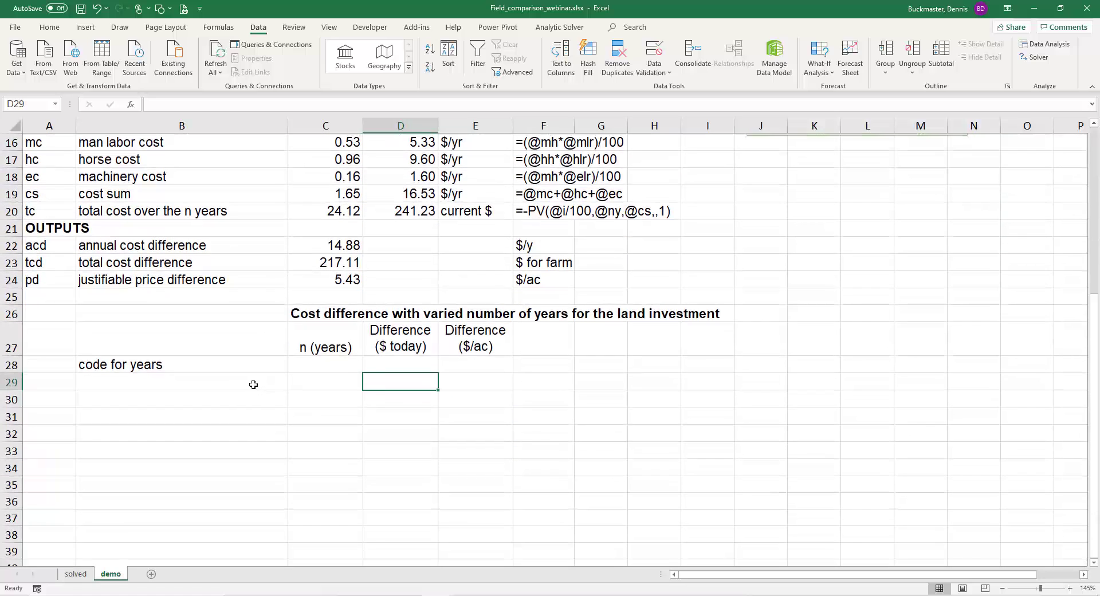
pyautogui.click(256, 384)
pyautogui.write('1 2 3 4 5')
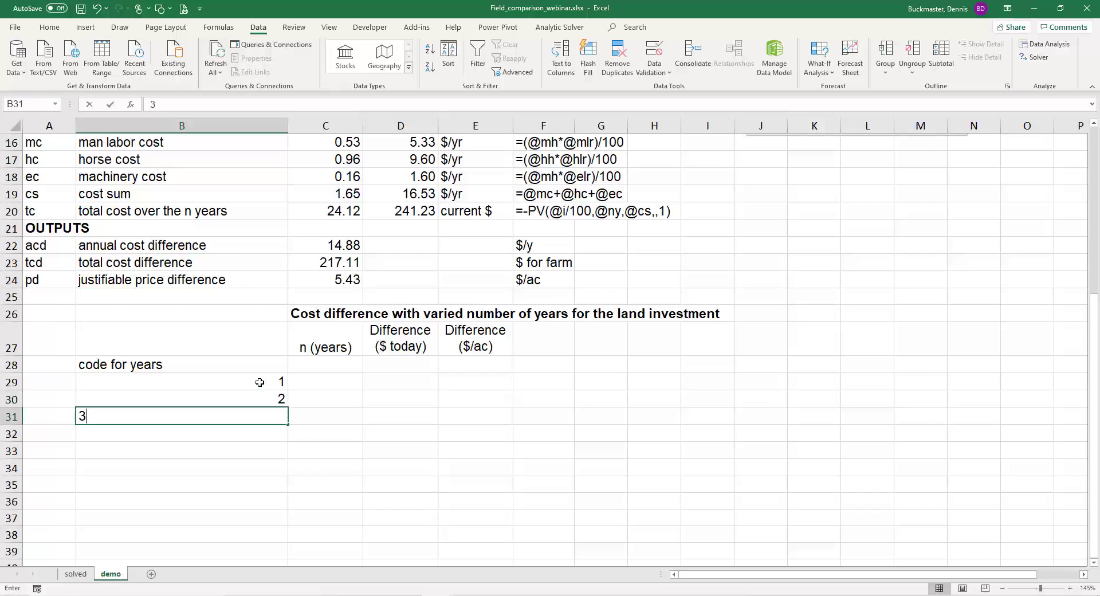
pyautogui.press('Return')
pyautogui.write('6')
pyautogui.press('Return')
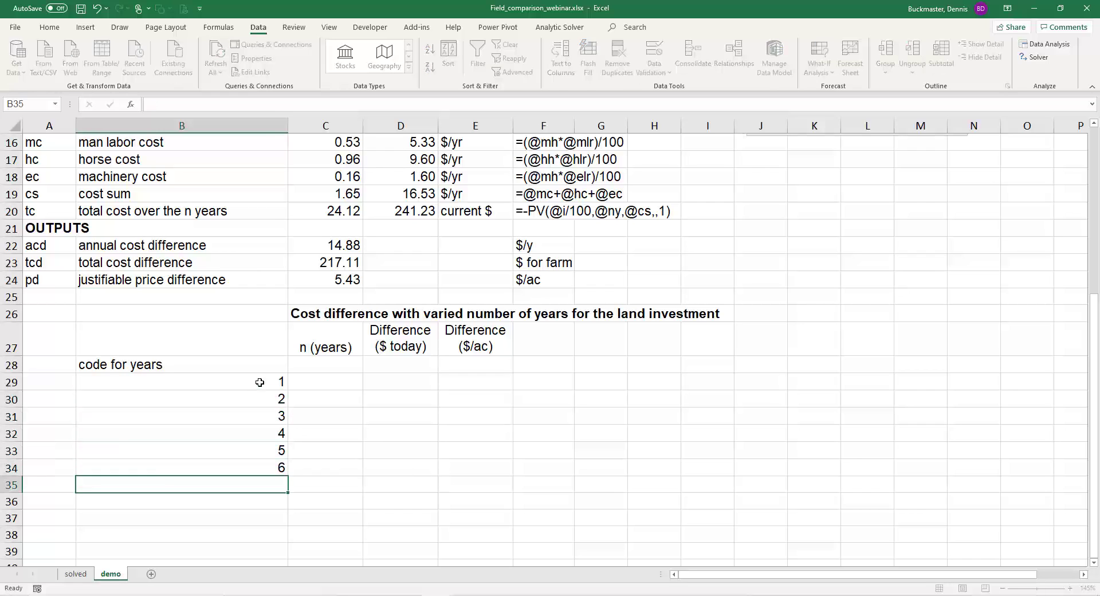
# Step: Shade the data table's formula row C28:E28 with a light gold fill
pyautogui.press('Right')
pyautogui.press('Up')
pyautogui.press('Up')
pyautogui.press('Up')
pyautogui.press('Up')
pyautogui.press('Up')
pyautogui.press('Up')
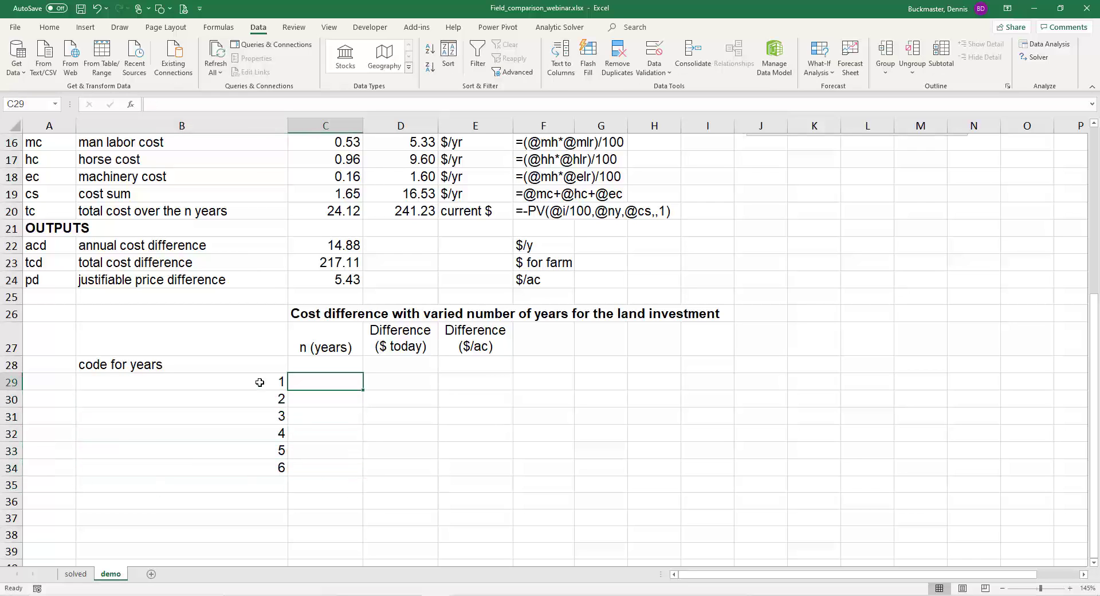
pyautogui.scroll(1, 406, 271)
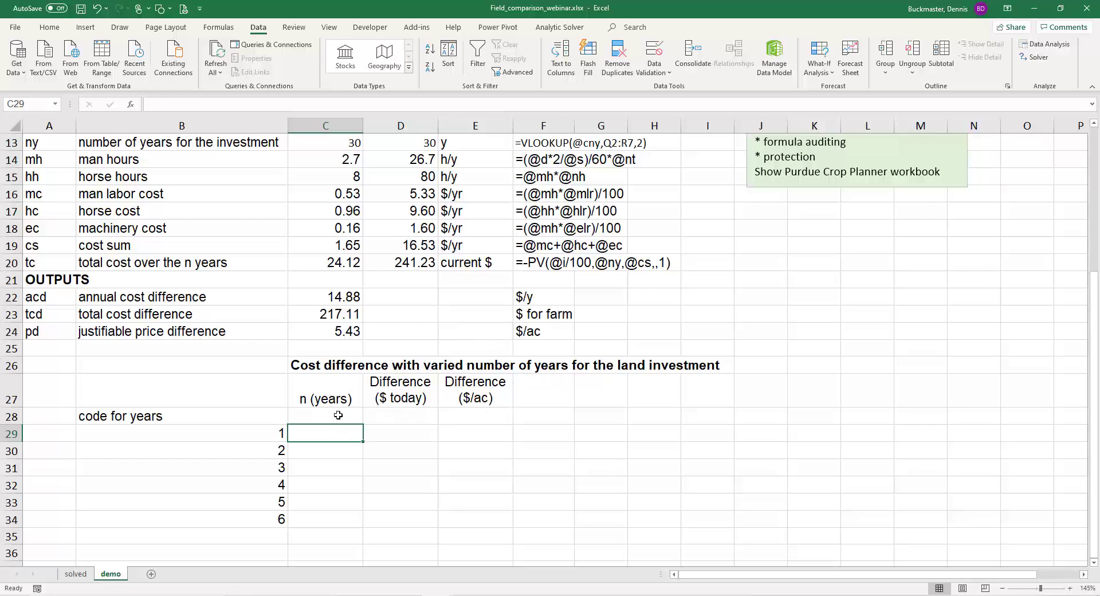
pyautogui.moveTo(338, 414); pyautogui.dragTo(475, 416)
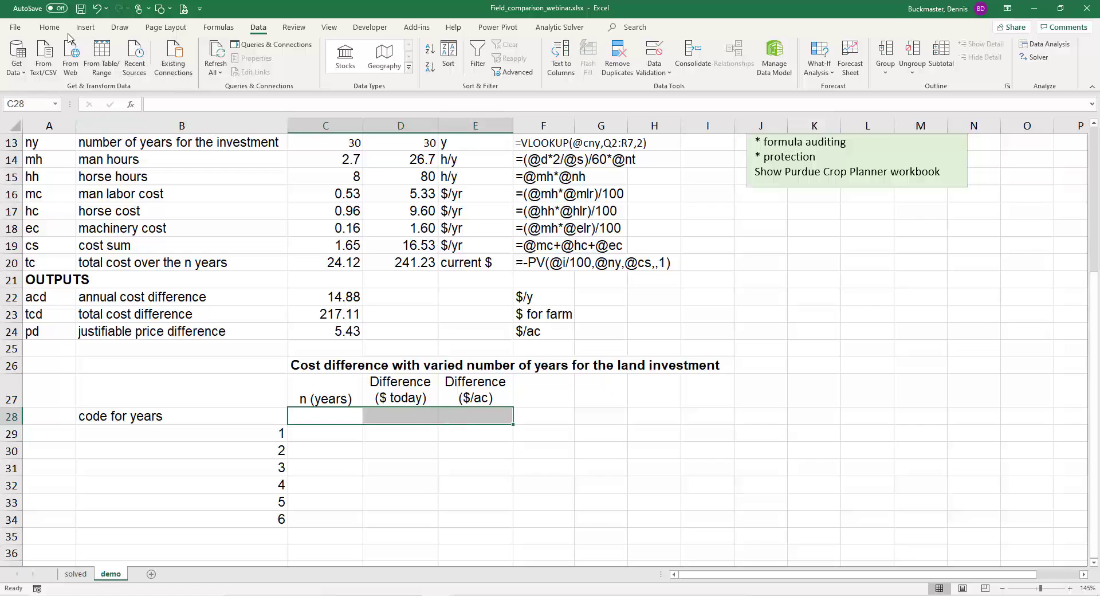
pyautogui.click(49, 27)
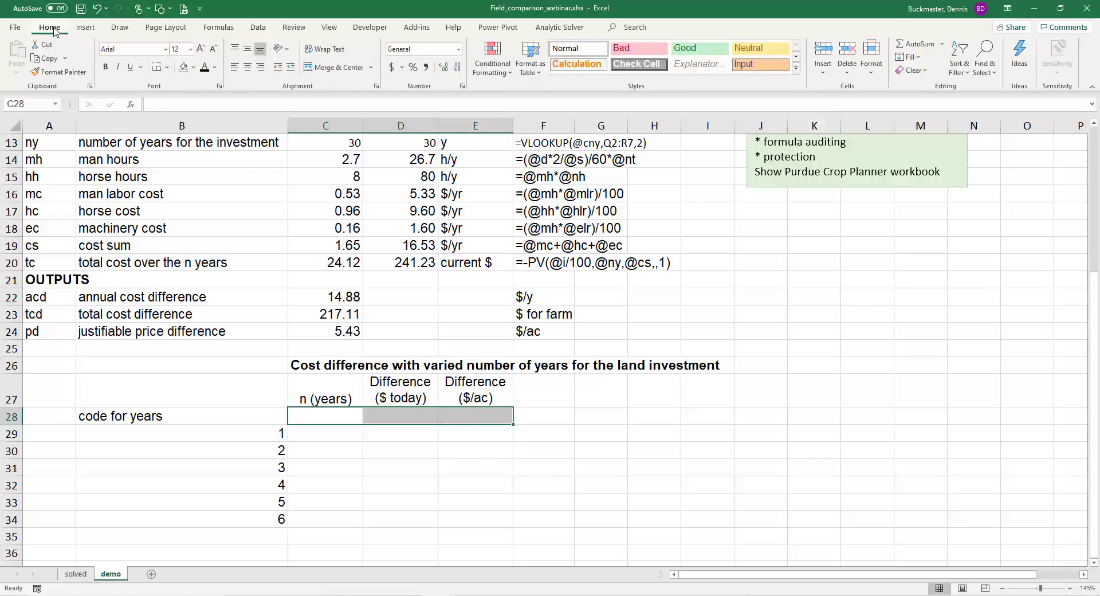
pyautogui.click(194, 68)
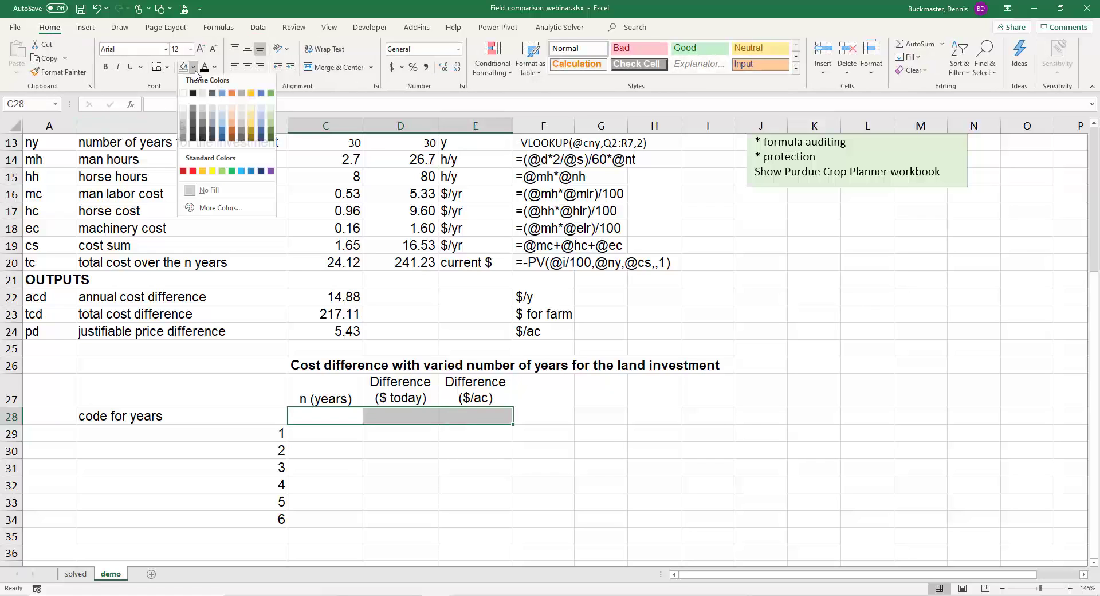
pyautogui.click(252, 122)
# Step: Link the data table's n (years) formula cell C28 to the number of years for the investment, =C13
pyautogui.click(327, 417)
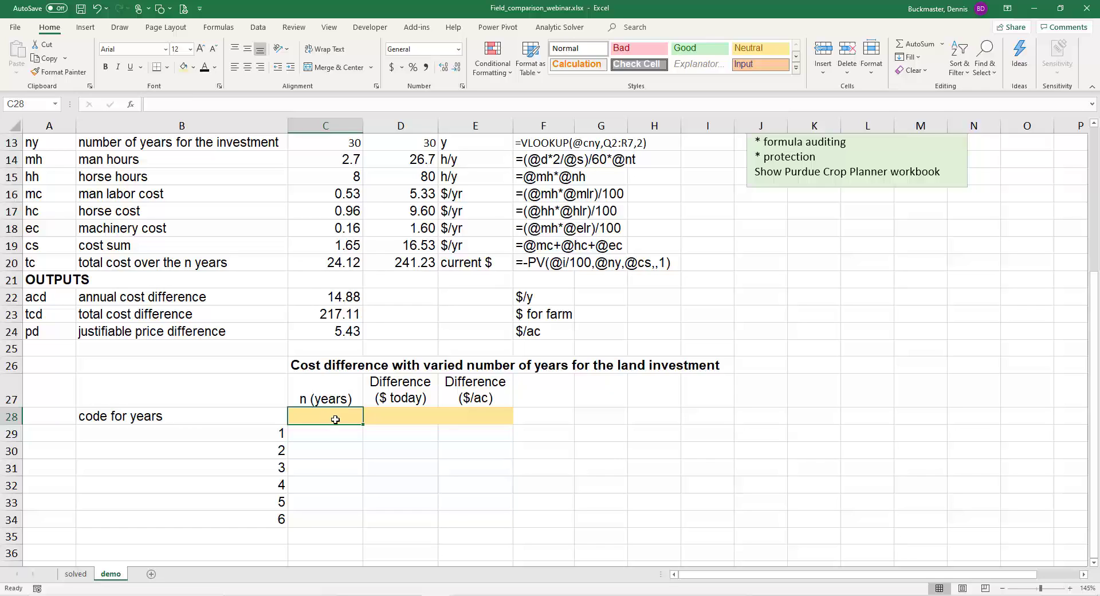
pyautogui.click(270, 433)
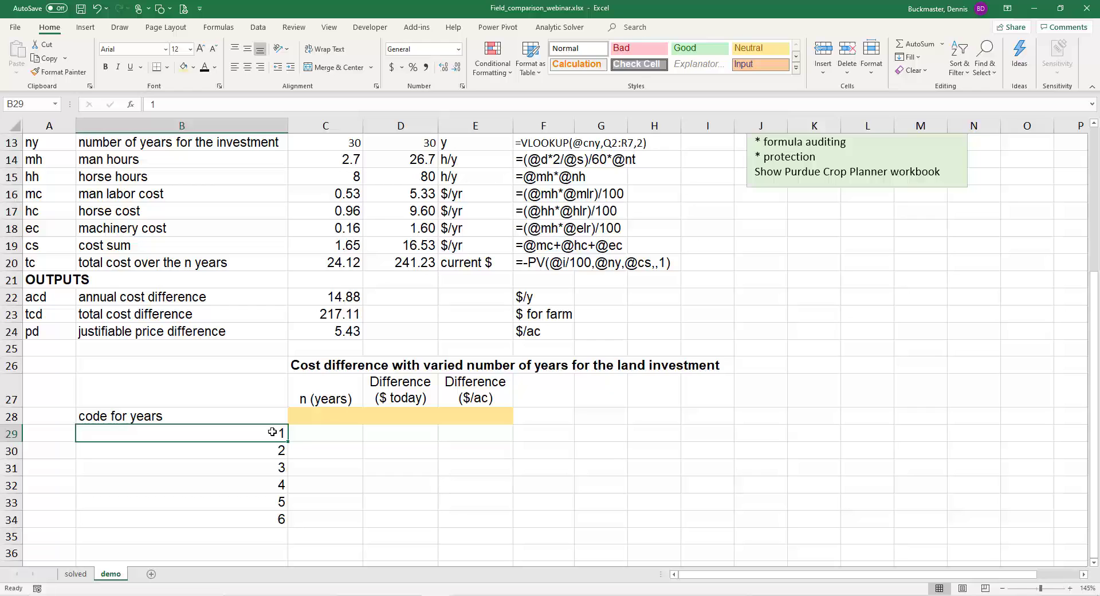
pyautogui.click(338, 413)
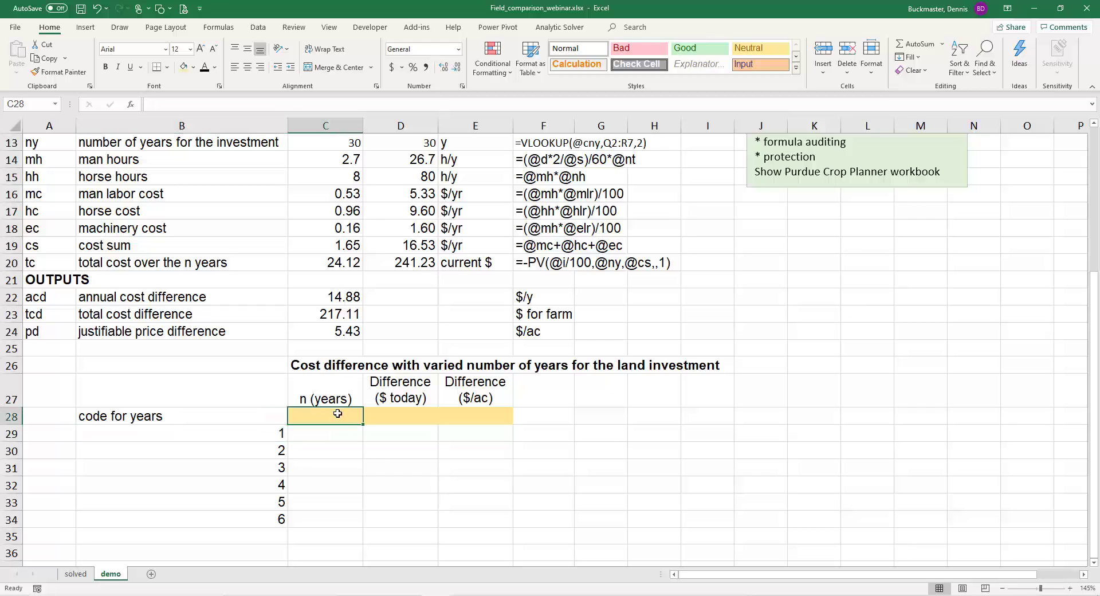
pyautogui.write('=')
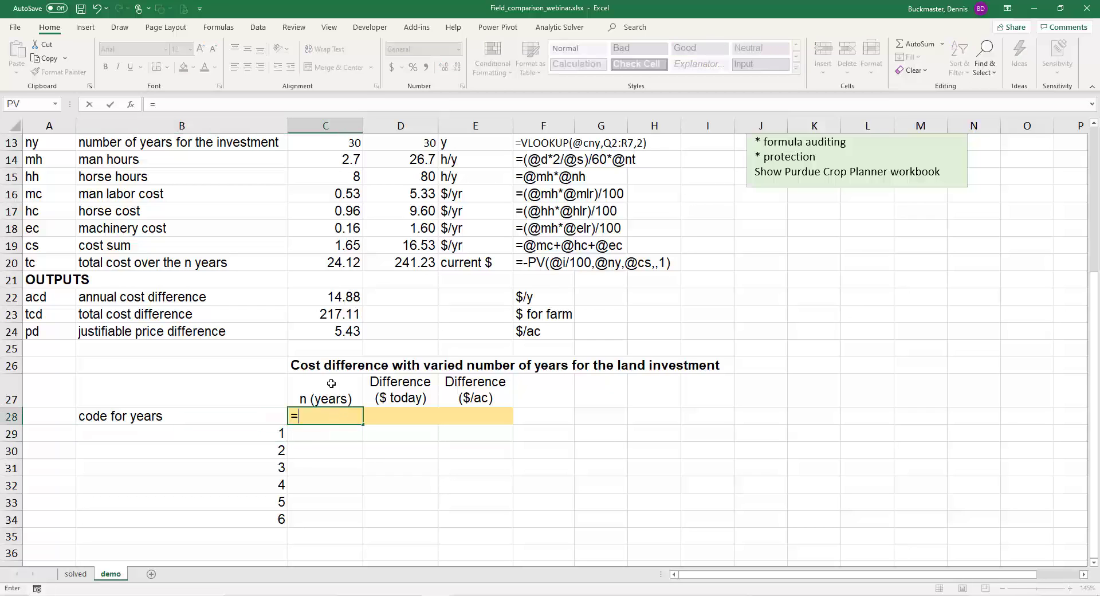
pyautogui.scroll(2, 331, 382)
pyautogui.click(344, 247)
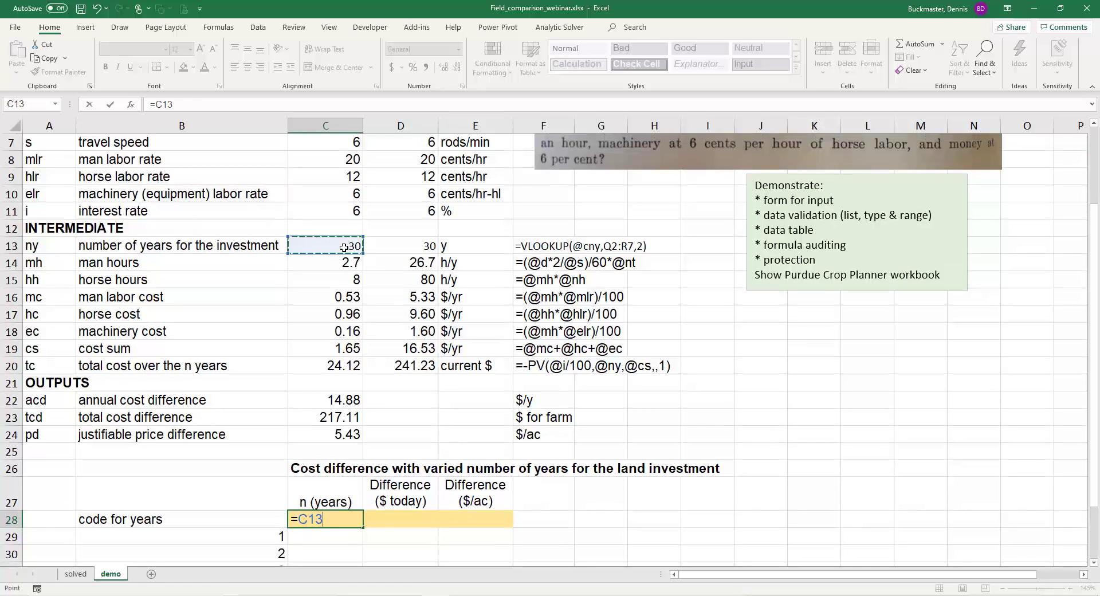
pyautogui.hotkey('ctrl', 'Return')
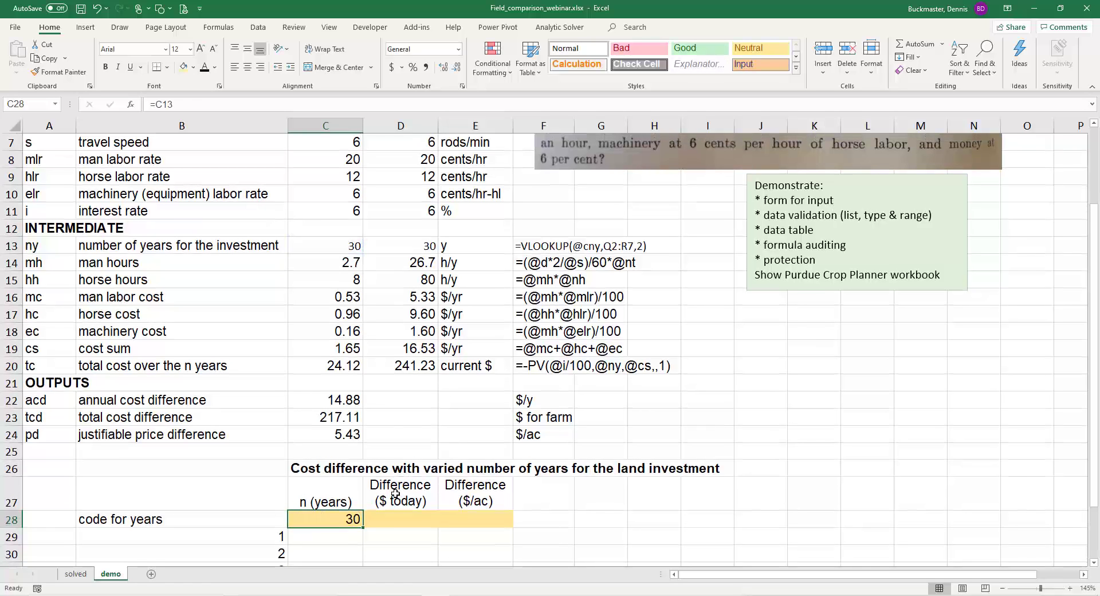
# Step: Link D28 to the total cost difference in C23 and E28 to the justifiable price difference in C24
pyautogui.click(404, 513)
pyautogui.write('=')
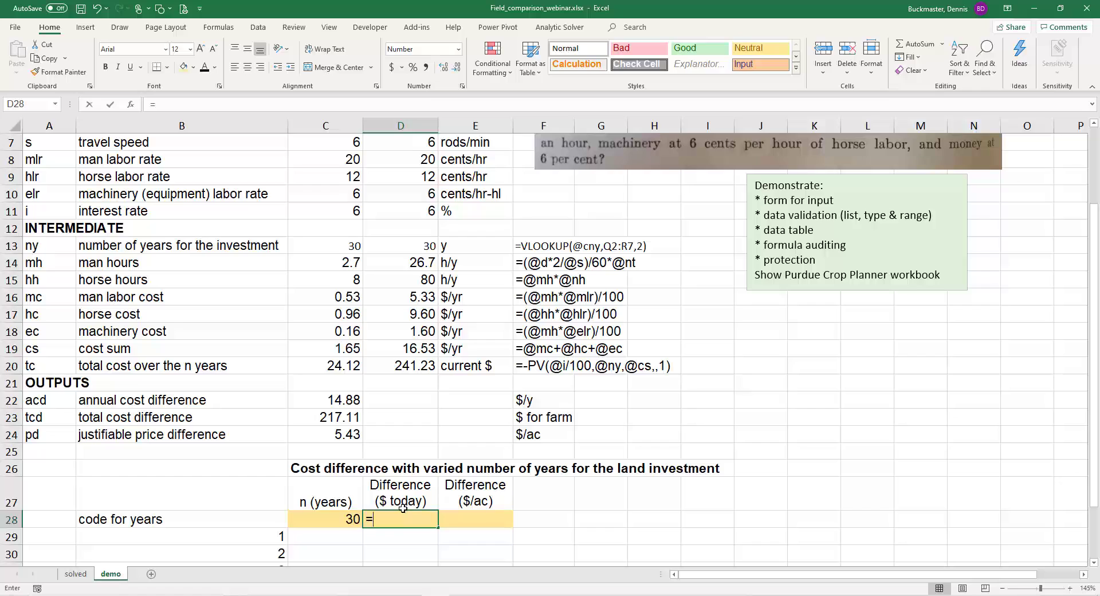
pyautogui.click(337, 417)
pyautogui.hotkey('ctrl', 'Return')
pyautogui.click(484, 521)
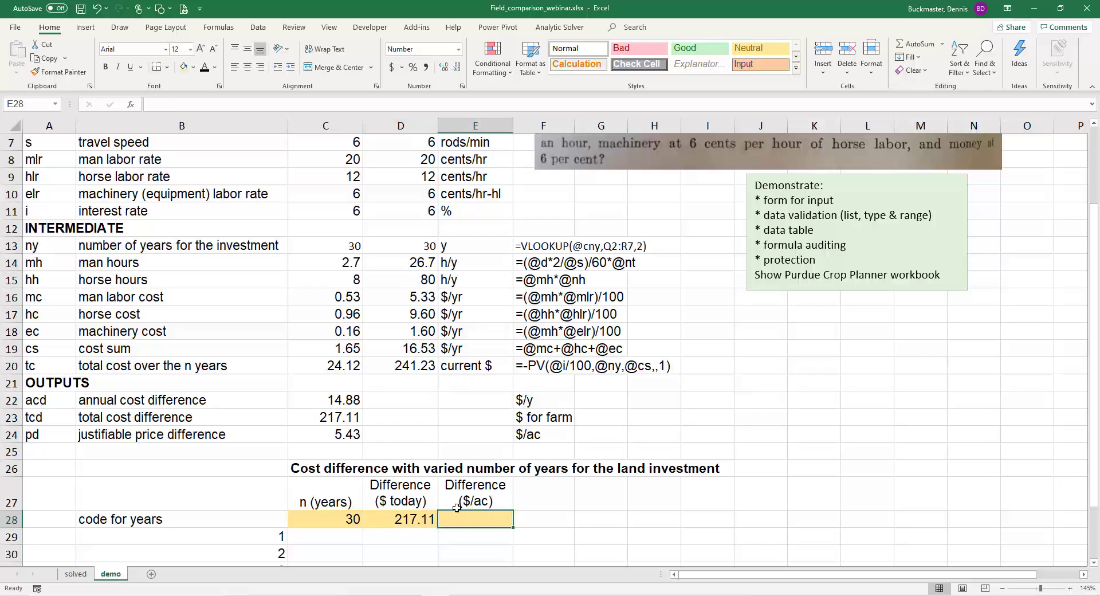
pyautogui.write('=')
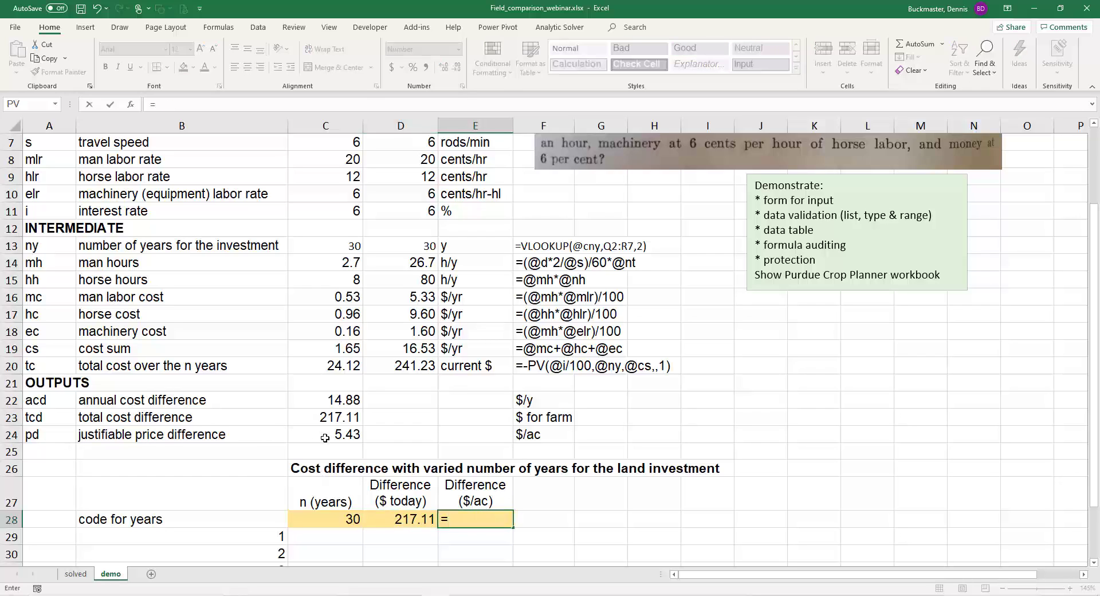
pyautogui.click(321, 435)
pyautogui.press('Return')
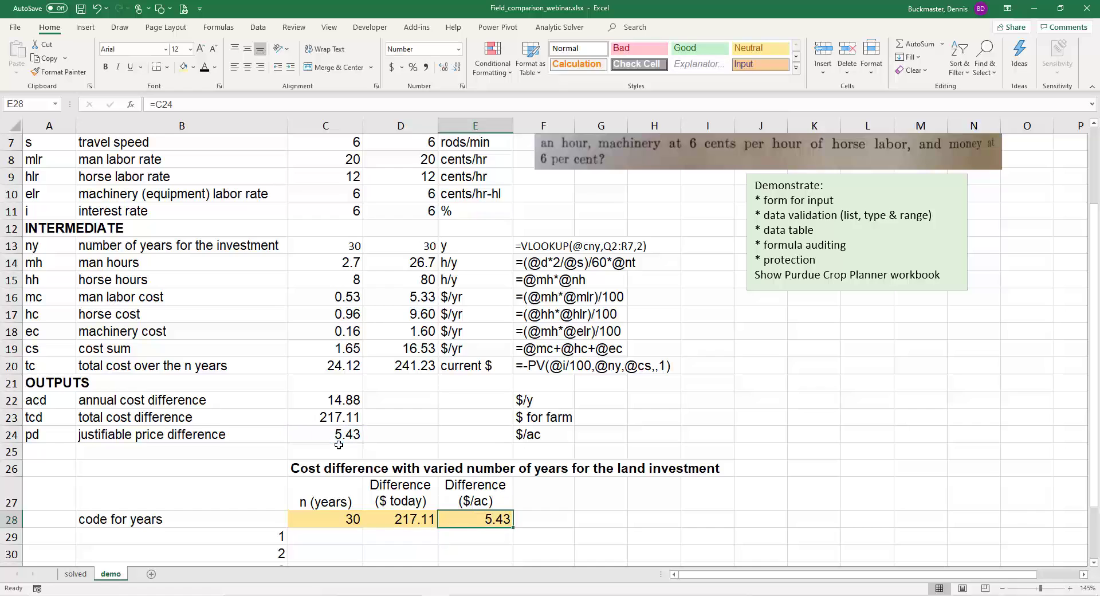
# Step: Start a what-if Data Table for the range B28:E34
pyautogui.scroll(-2, 355, 465)
pyautogui.moveTo(282, 419); pyautogui.dragTo(487, 523)
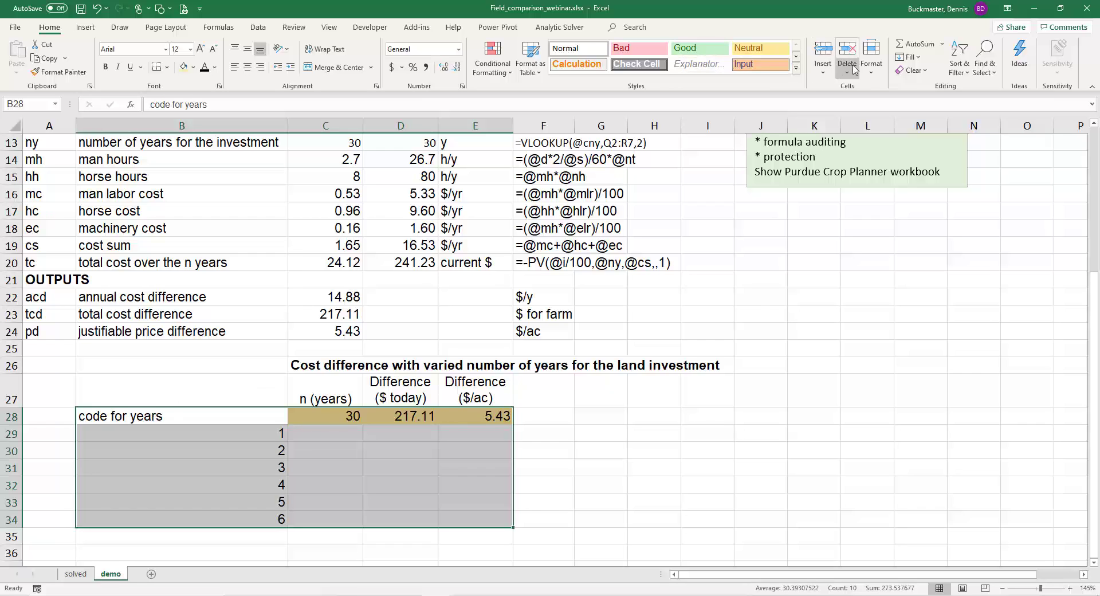
pyautogui.click(258, 29)
pyautogui.click(825, 78)
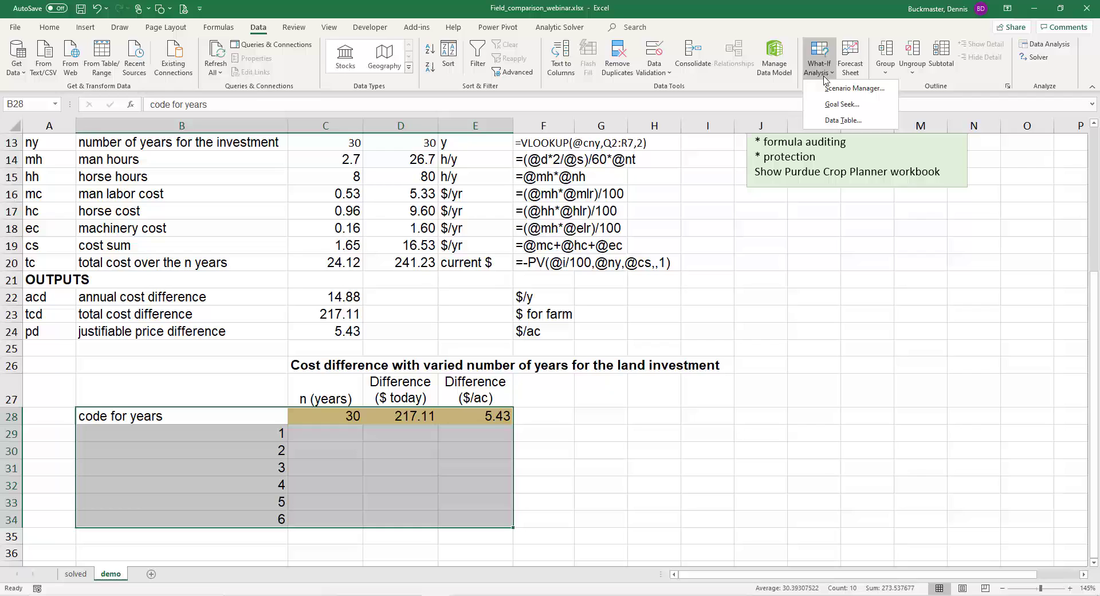
pyautogui.click(842, 120)
pyautogui.moveTo(687, 406); pyautogui.dragTo(647, 386)
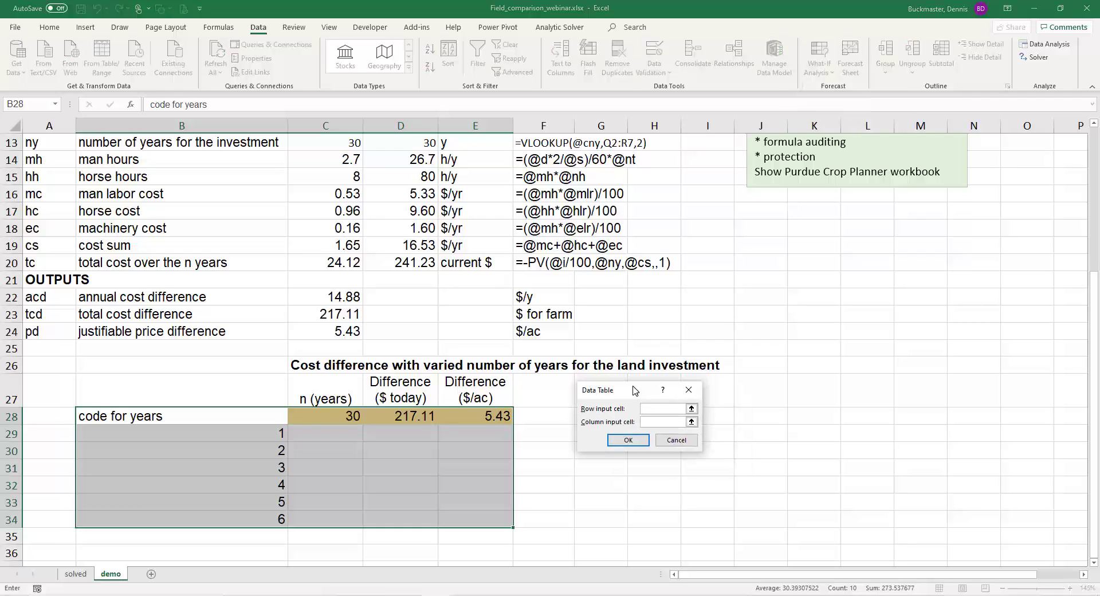
# Step: Set the data table's column input cell to the NEAR year code $C$2 and generate the table
pyautogui.click(658, 425)
pyautogui.moveTo(649, 393); pyautogui.dragTo(733, 284)
pyautogui.scroll(4, 679, 404)
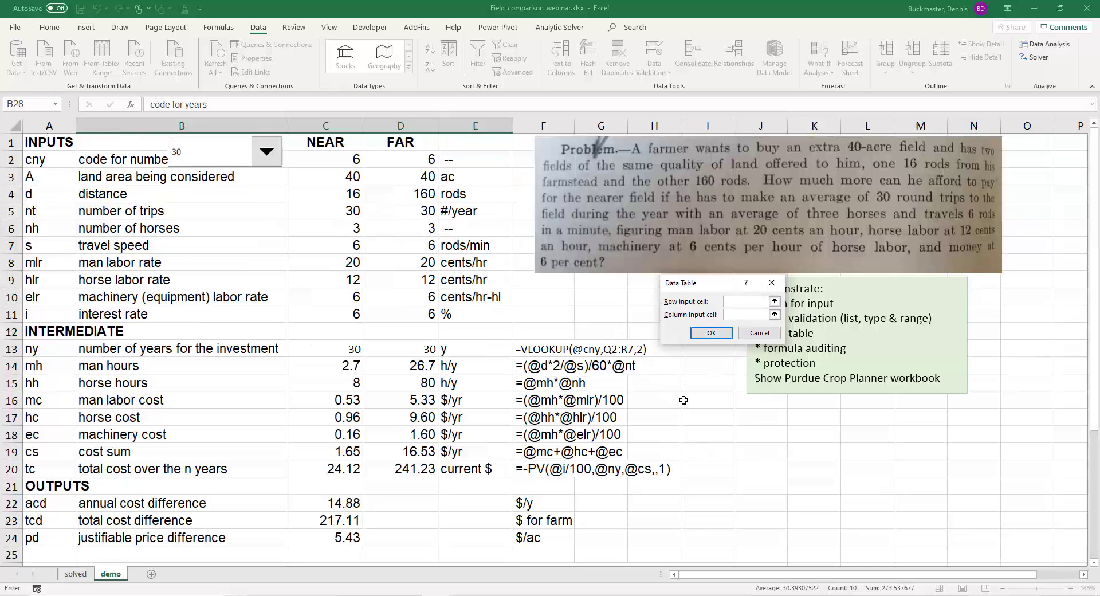
pyautogui.click(338, 162)
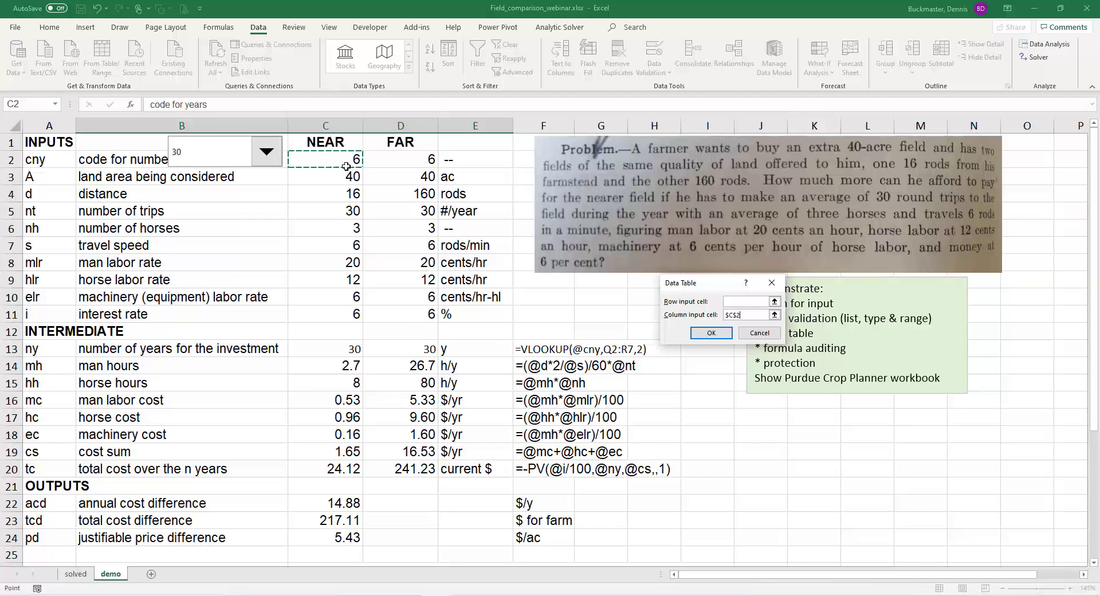
pyautogui.click(711, 333)
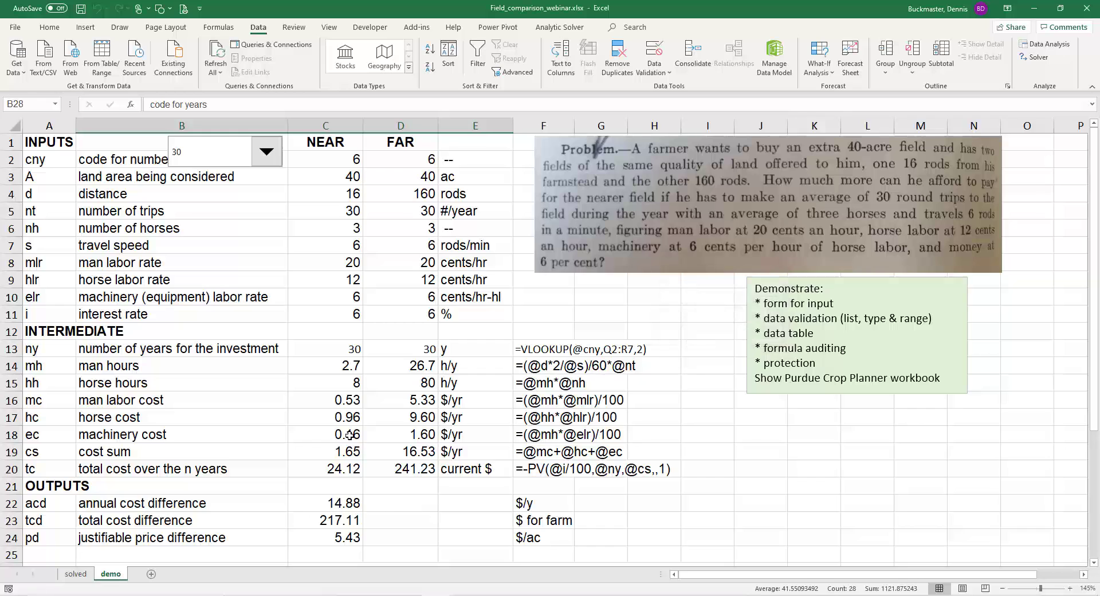
pyautogui.scroll(-6, 423, 448)
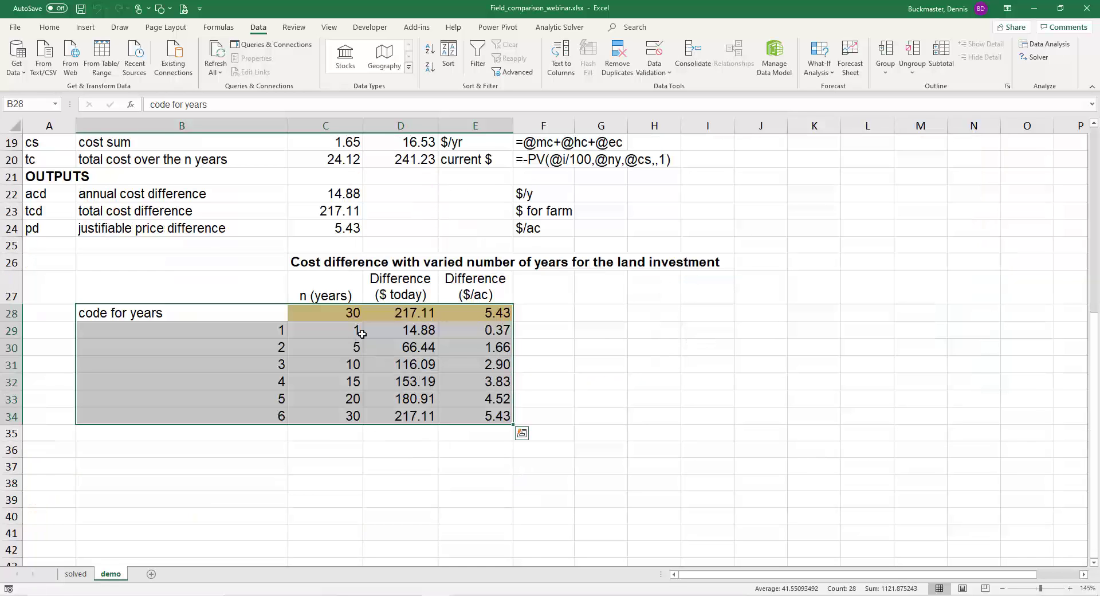
pyautogui.click(534, 355)
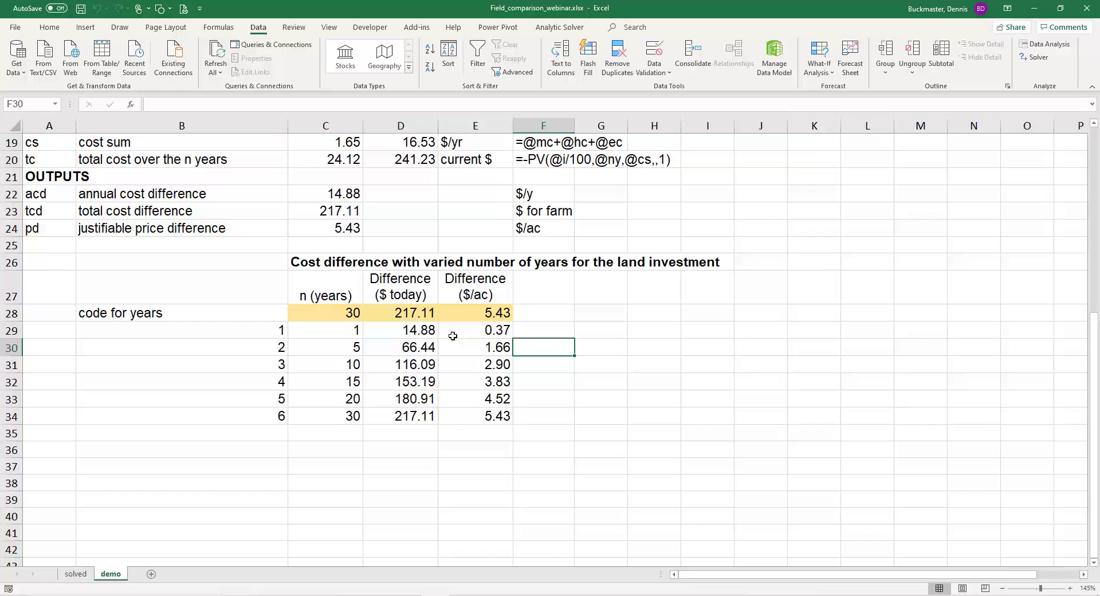
# Step: Examine the data table results in C29:E34 for years, total difference and per-acre difference
pyautogui.click(353, 330)
pyautogui.click(353, 347)
pyautogui.click(355, 364)
pyautogui.click(354, 381)
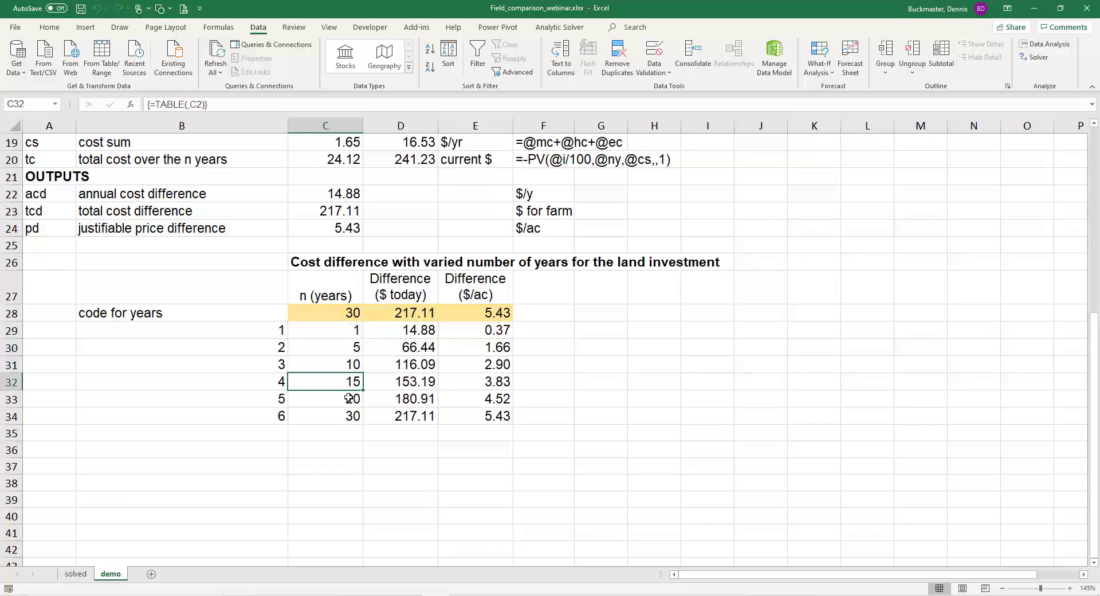
pyautogui.click(348, 398)
pyautogui.click(351, 416)
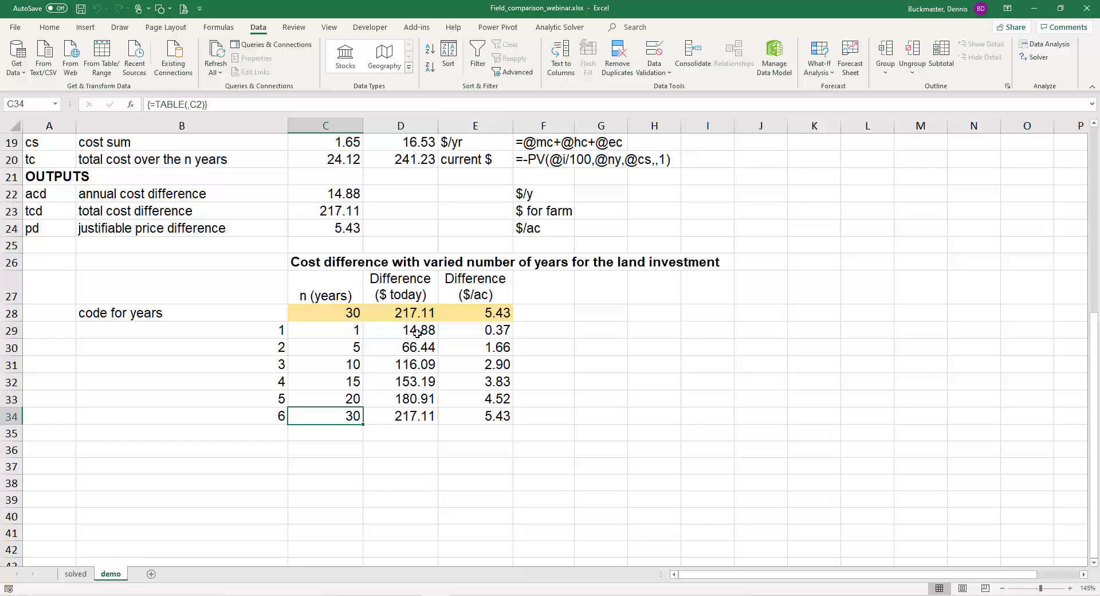
pyautogui.moveTo(417, 331); pyautogui.dragTo(426, 408)
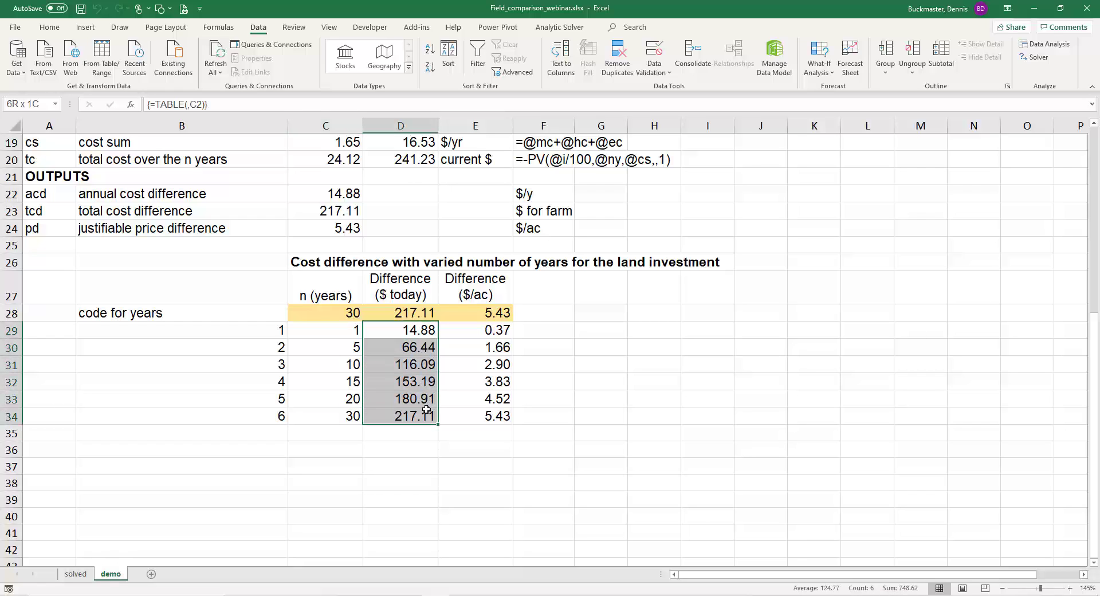
pyautogui.moveTo(496, 331); pyautogui.dragTo(494, 415)
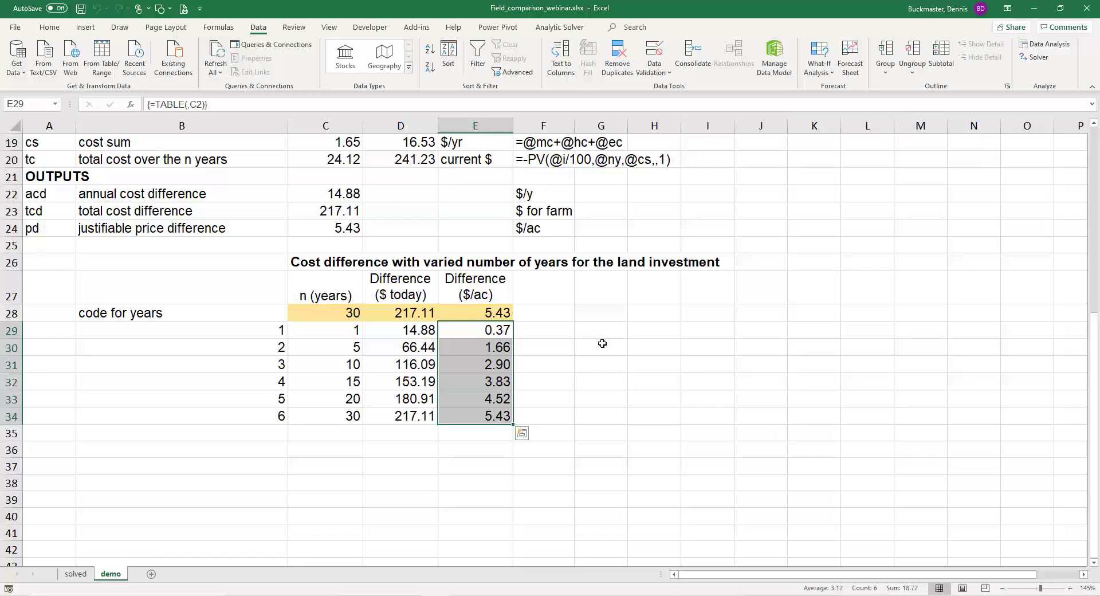
# Step: Unlock the NEAR and FAR input cells C2:D11 by turning off their Locked protection setting
pyautogui.scroll(6, 604, 343)
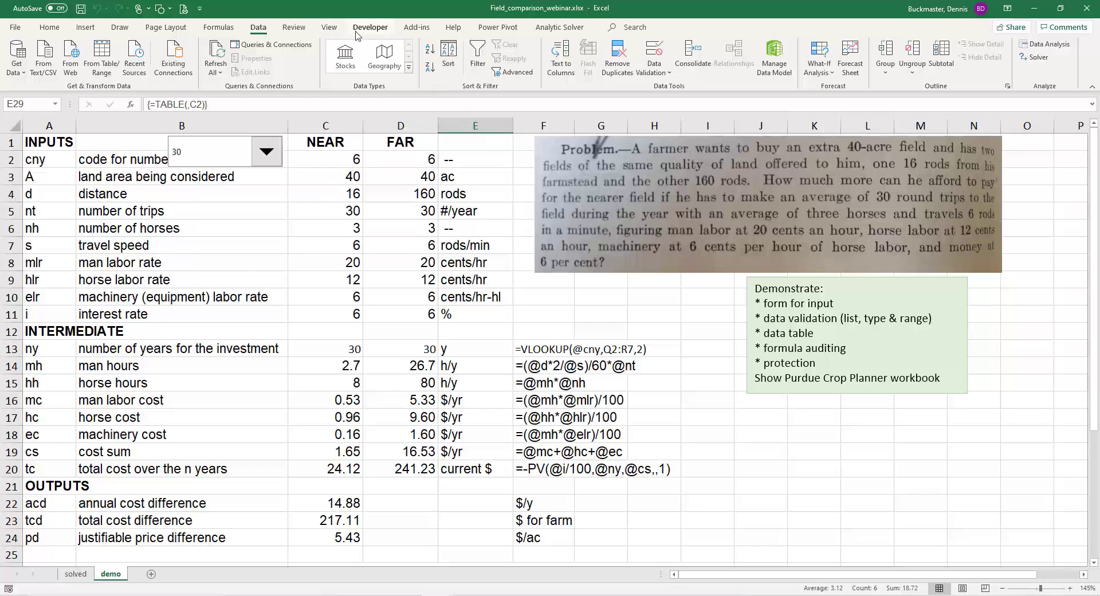
pyautogui.click(51, 32)
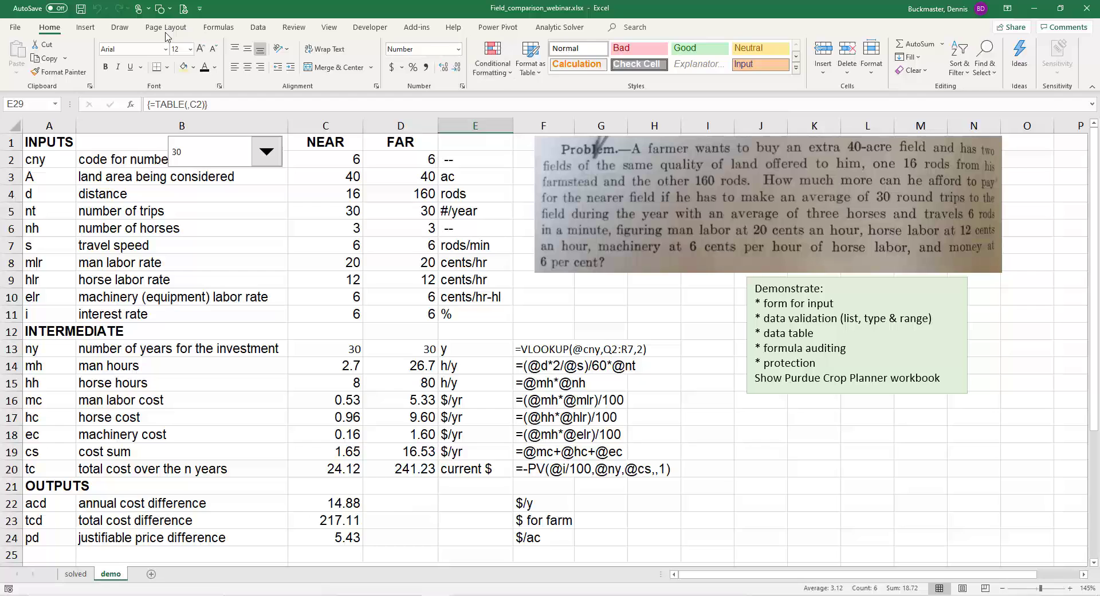
pyautogui.click(294, 28)
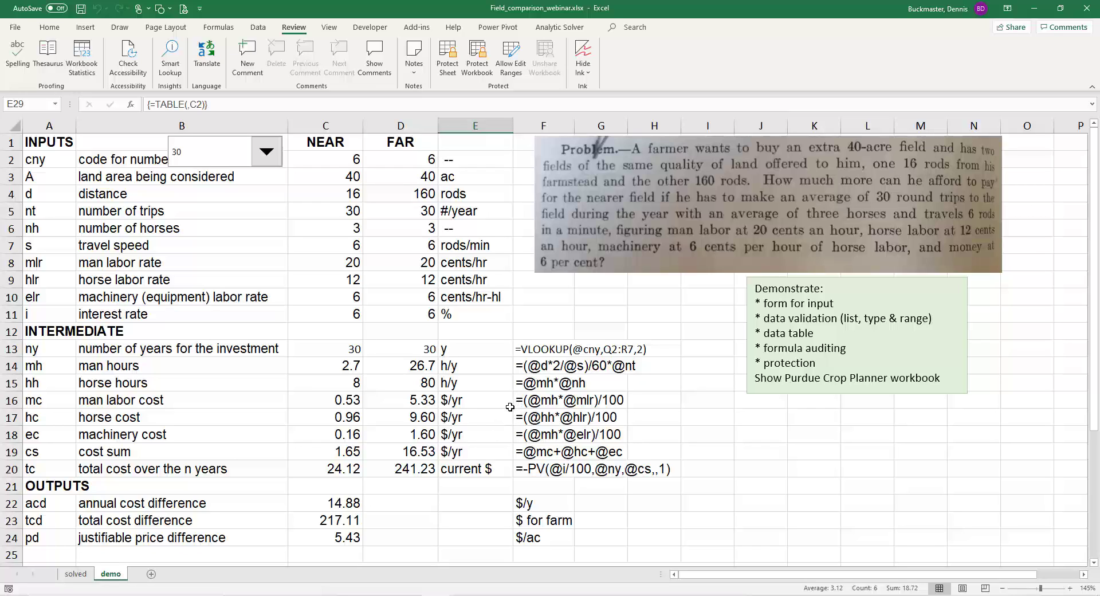
pyautogui.moveTo(333, 164); pyautogui.dragTo(413, 315)
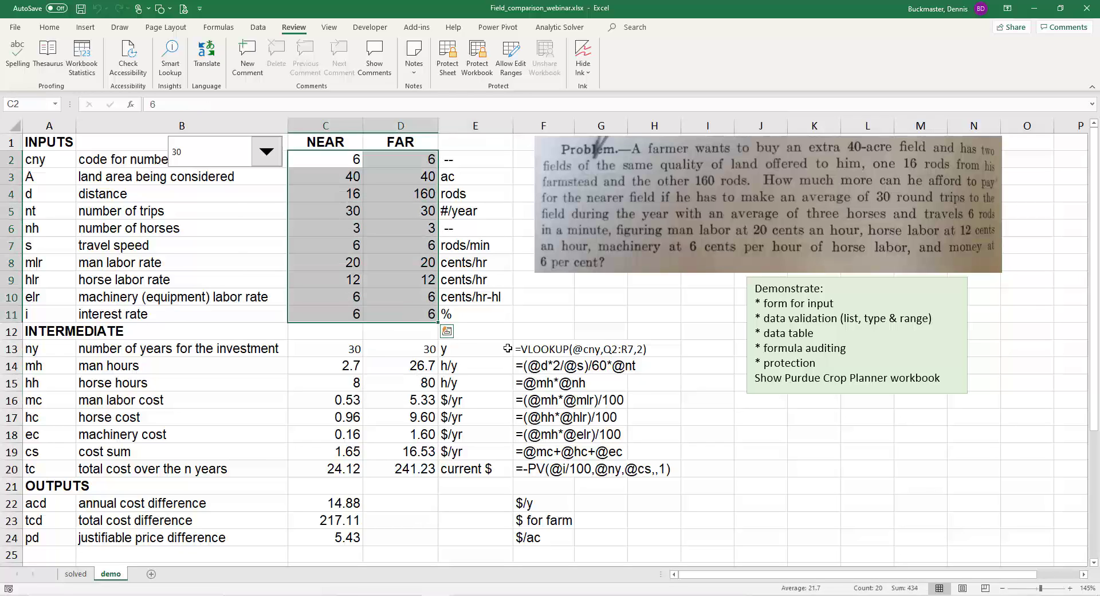
pyautogui.click(49, 28)
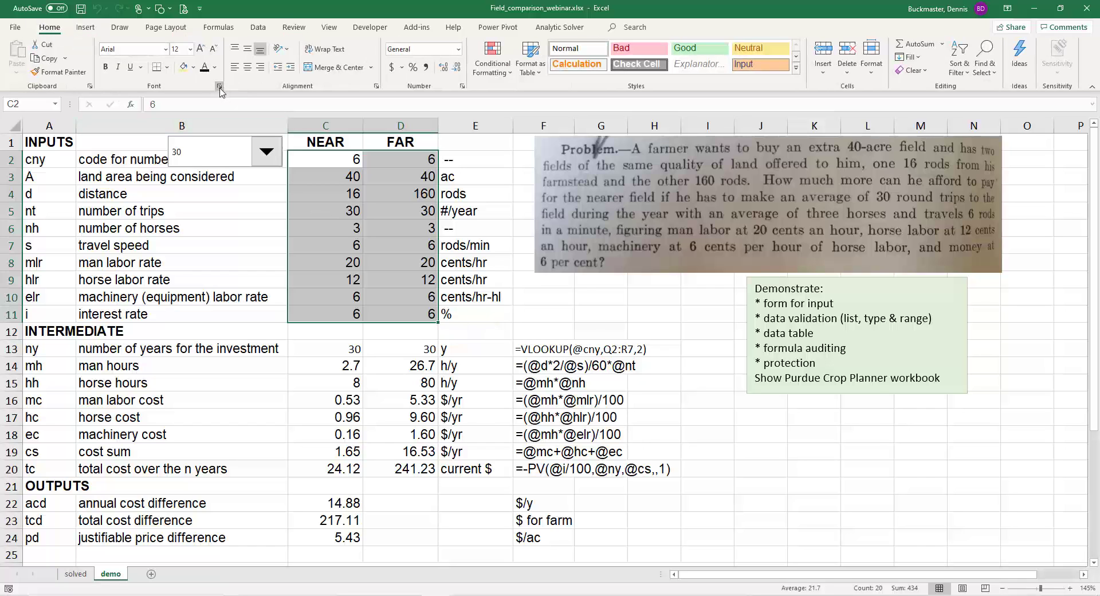
pyautogui.click(218, 86)
pyautogui.click(760, 199)
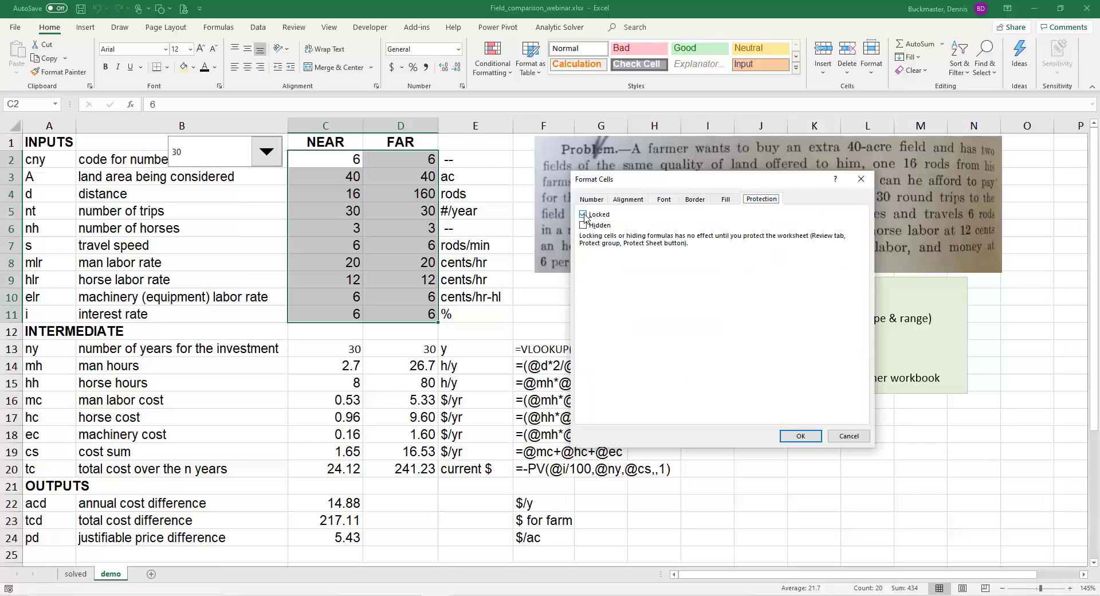
pyautogui.click(583, 214)
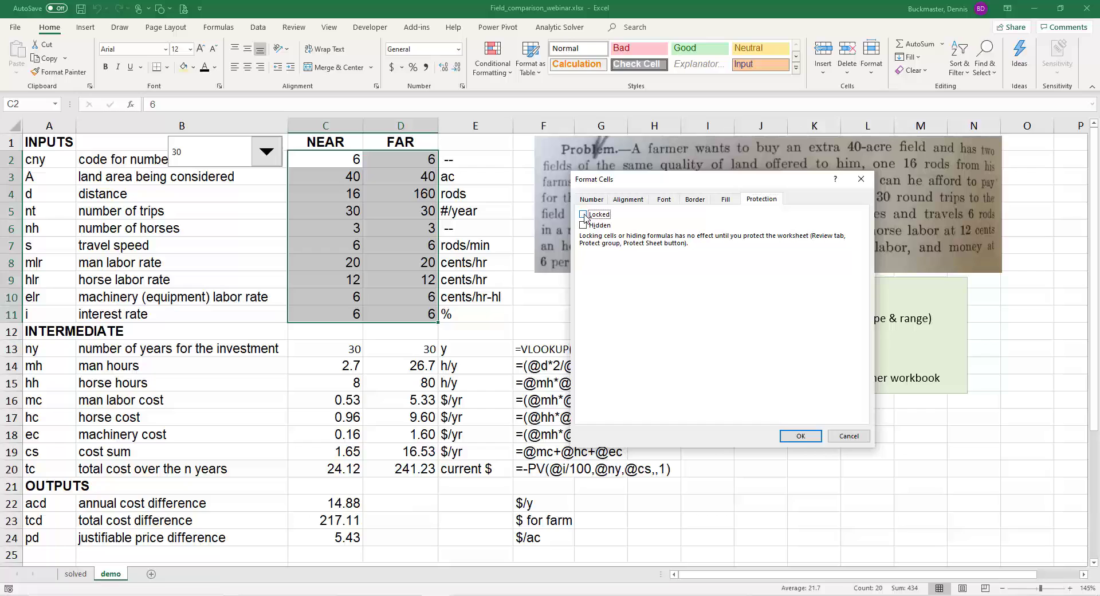
pyautogui.click(800, 435)
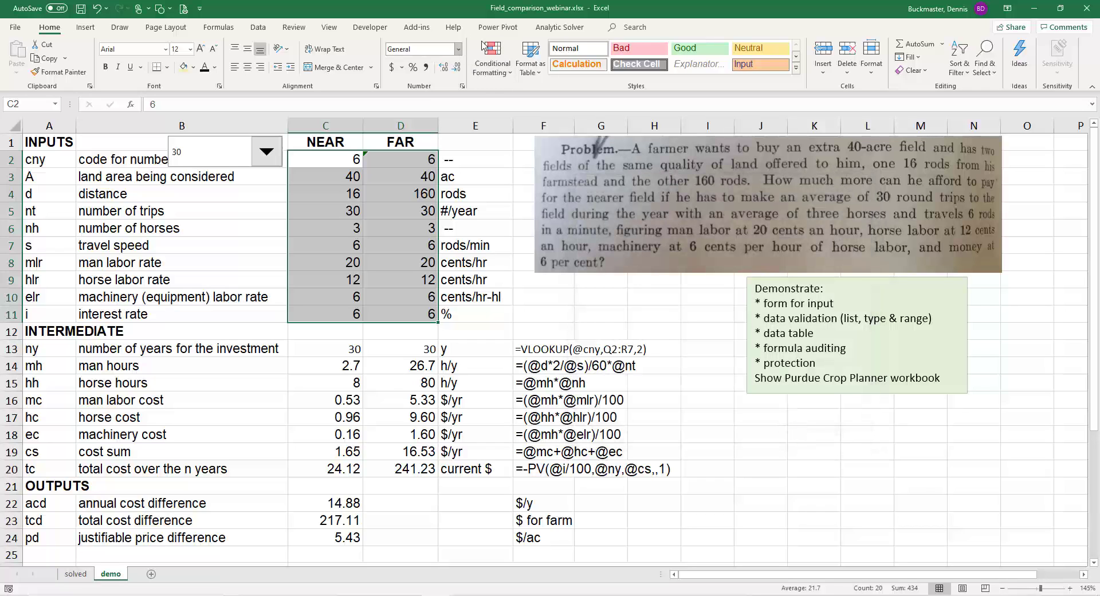
# Step: Protect the demo sheet without a password, allowing selection of locked and unlocked cells
pyautogui.click(293, 27)
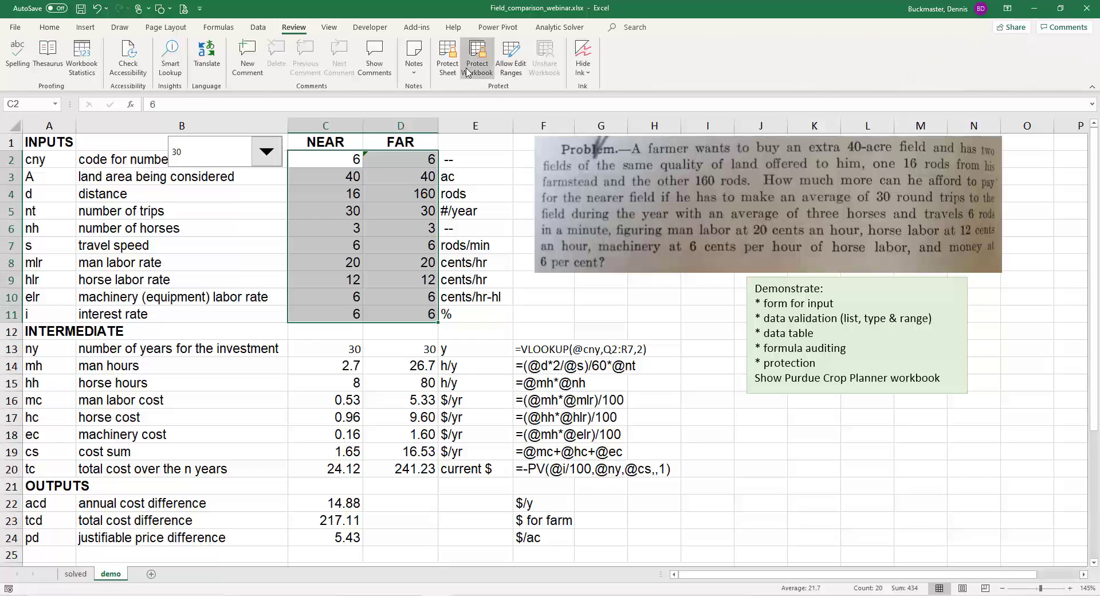
pyautogui.click(447, 60)
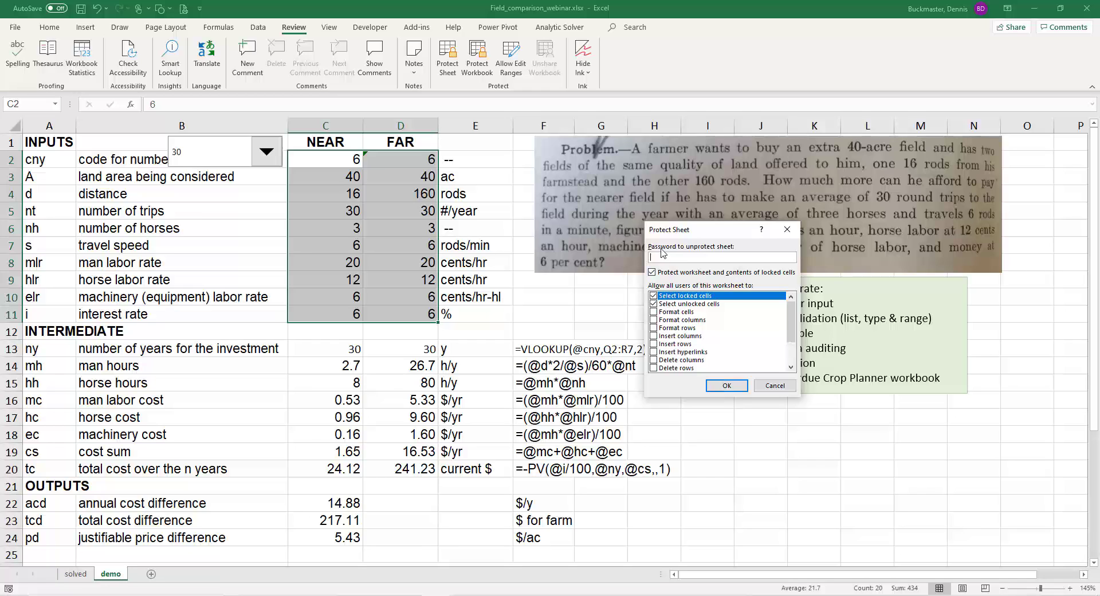
pyautogui.click(721, 386)
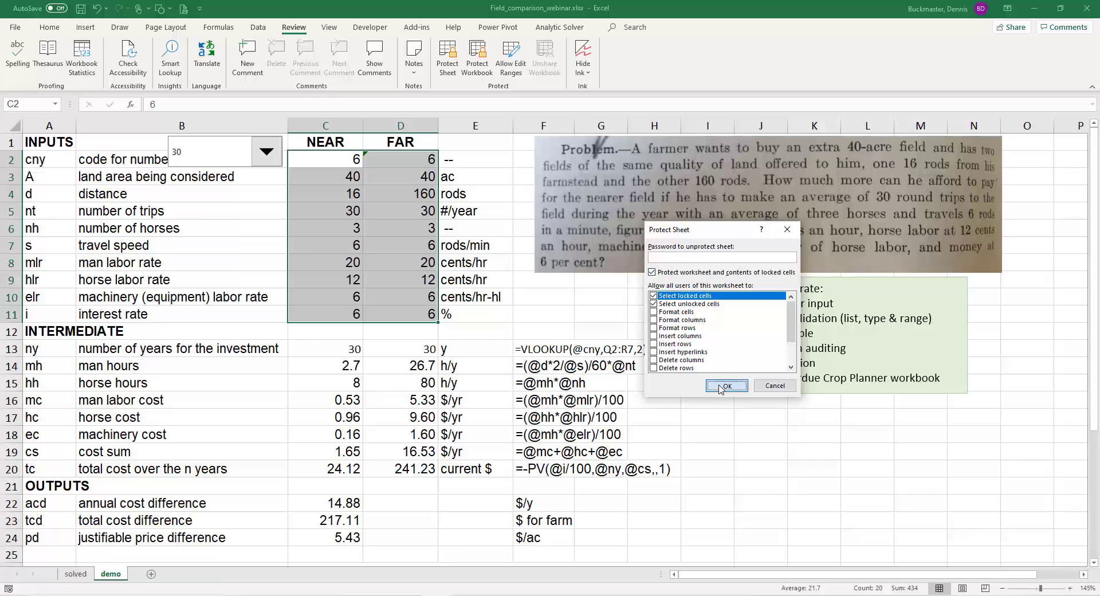
# Step: Test the sheet protection by trying to edit the FAR horse hours formula in D15
pyautogui.click(434, 383)
pyautogui.doubleClick(428, 383)
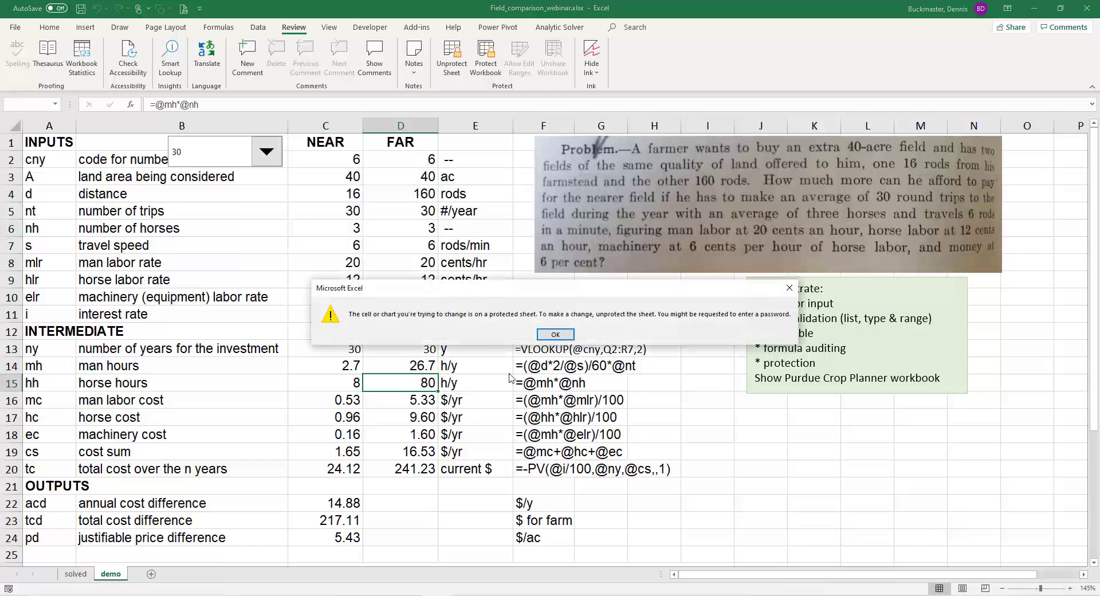
pyautogui.click(555, 335)
pyautogui.click(564, 337)
pyautogui.doubleClick(564, 337)
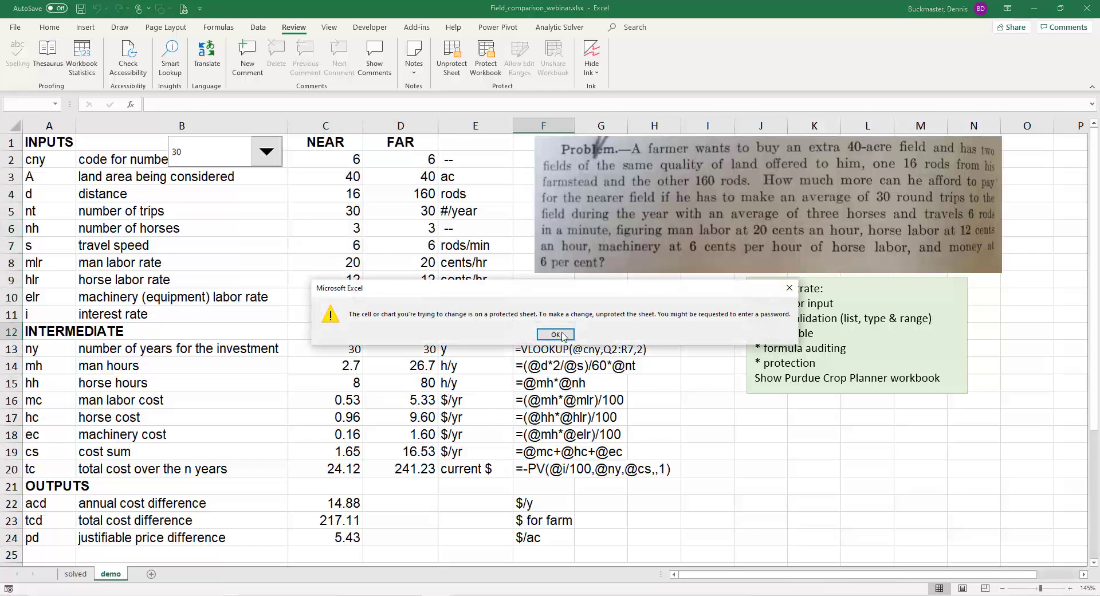
# Step: Set the unlocked distance inputs to 18 rods for NEAR and 180 rods for FAR
pyautogui.click(556, 334)
pyautogui.click(349, 193)
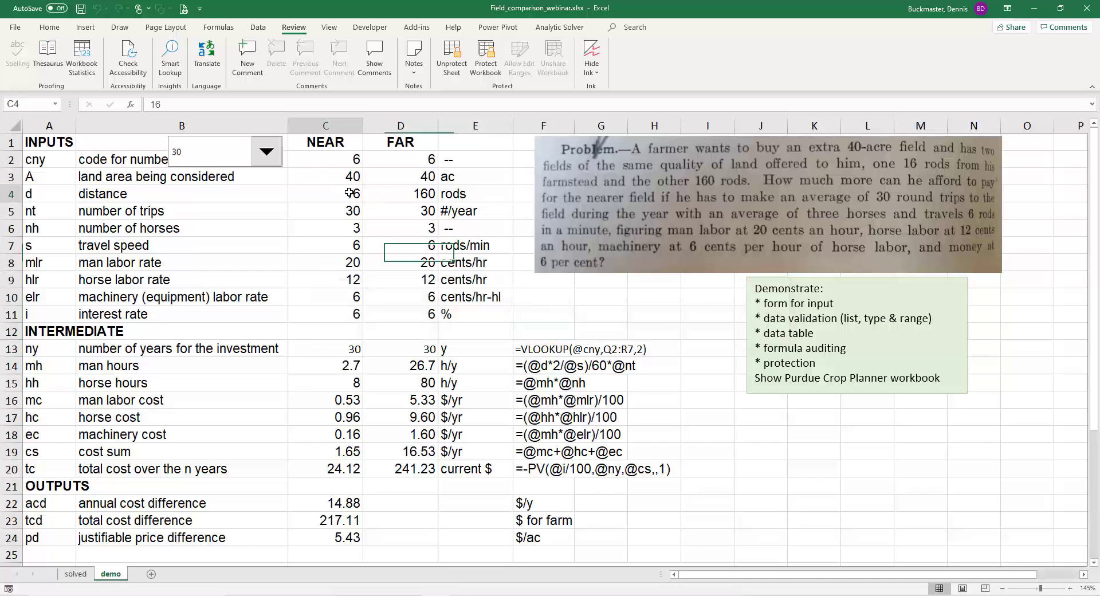
pyautogui.write('18')
pyautogui.press('Tab')
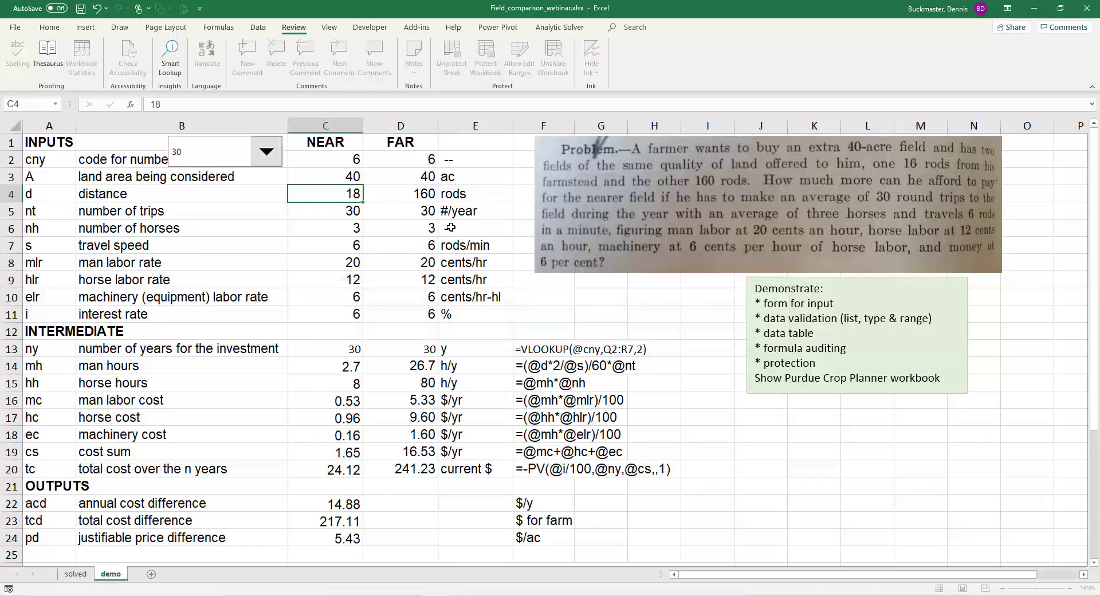
pyautogui.write('180')
pyautogui.press('Return')
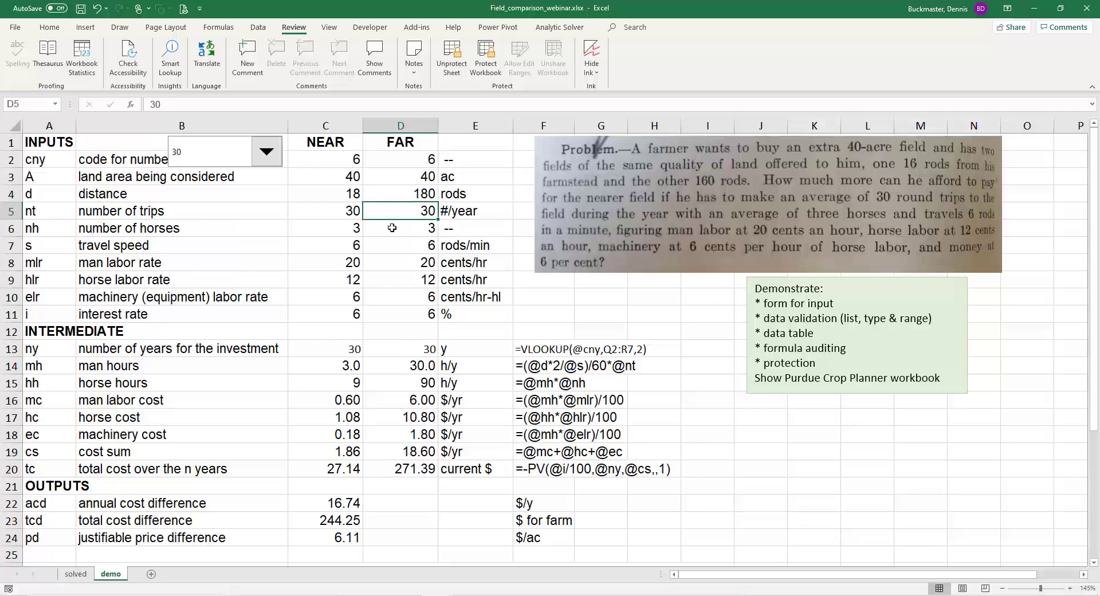
# Step: Choose 10 investment years in the drop-down form control and check the linked code cells C2 and D2
pyautogui.click(267, 151)
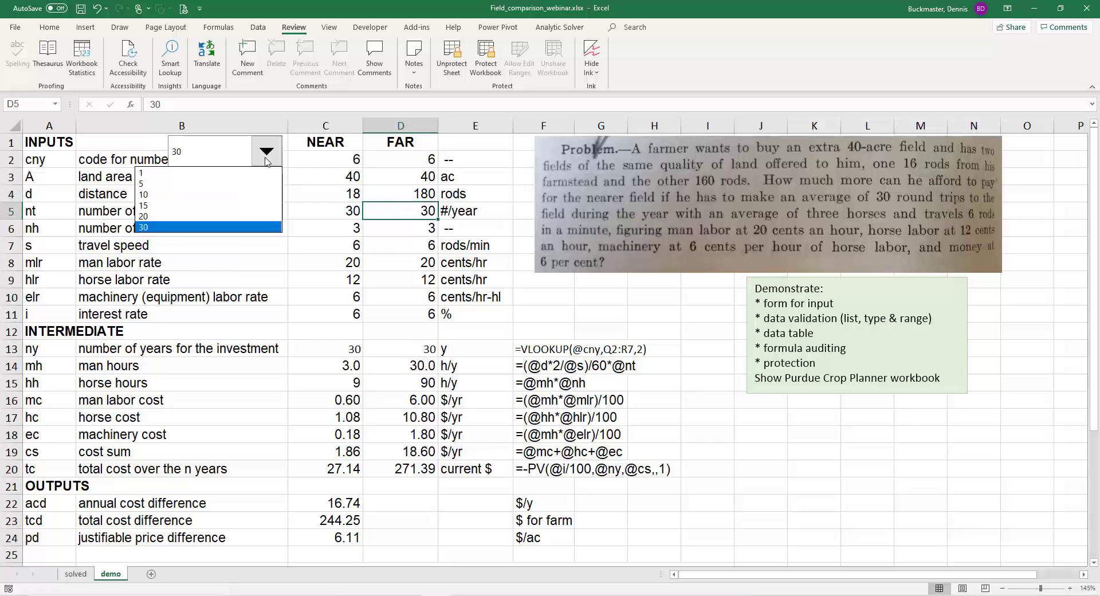
pyautogui.click(175, 195)
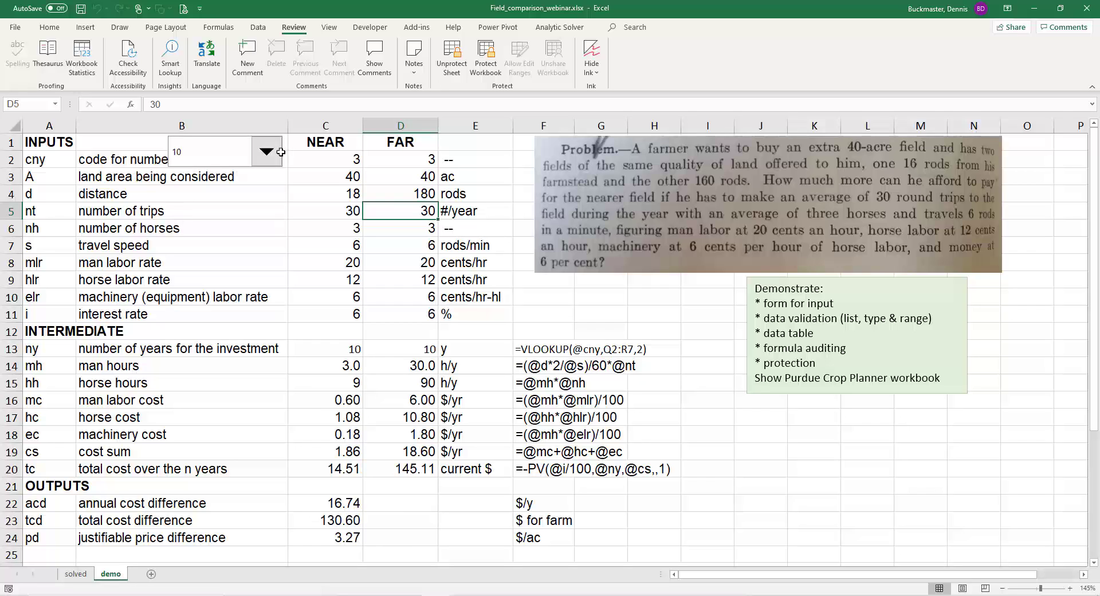
pyautogui.click(326, 157)
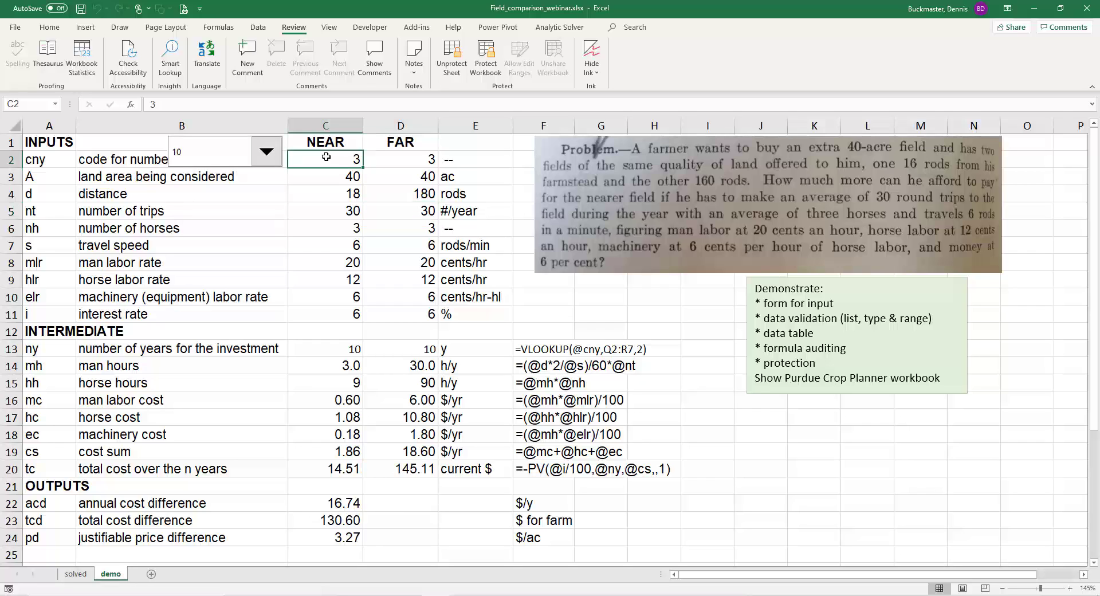
pyautogui.click(383, 160)
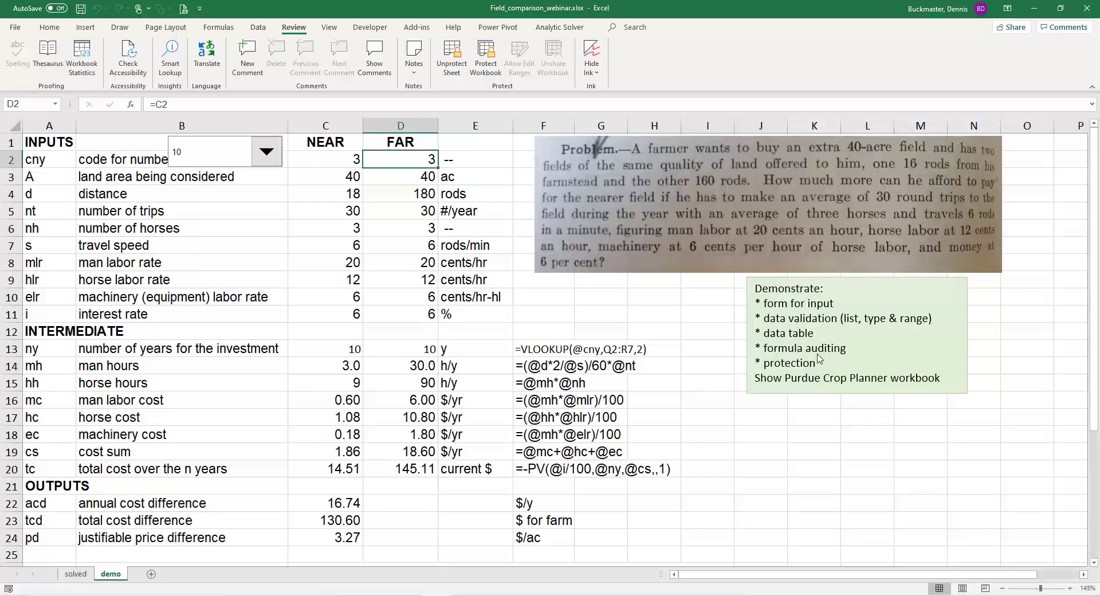
# Step: Unprotect the demo sheet and trace the precedents of the price difference in C24 and the total cost difference in C23
pyautogui.click(457, 68)
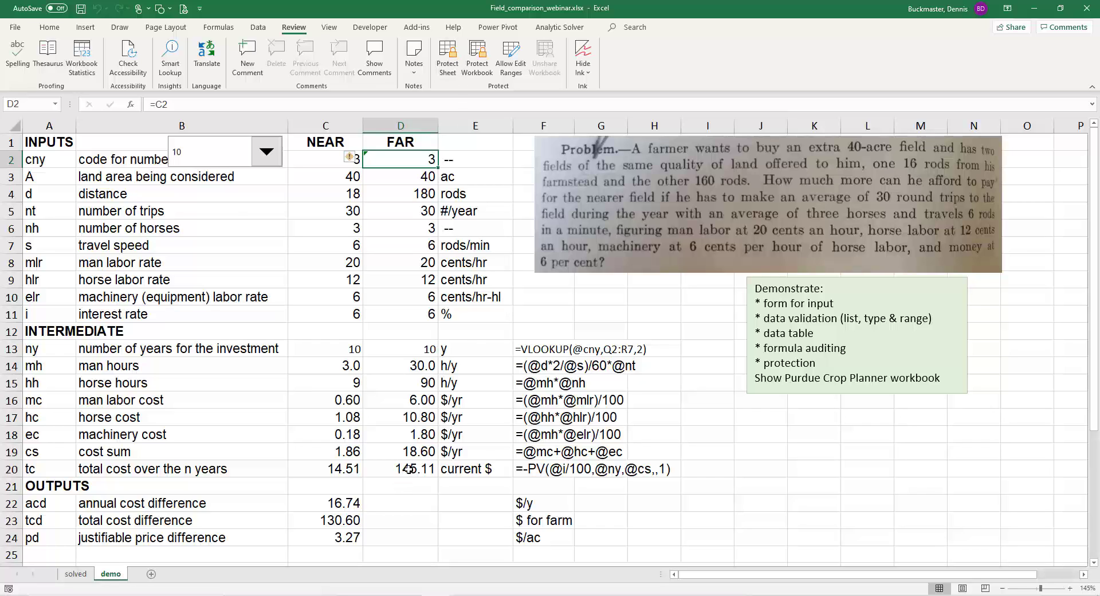
pyautogui.click(336, 537)
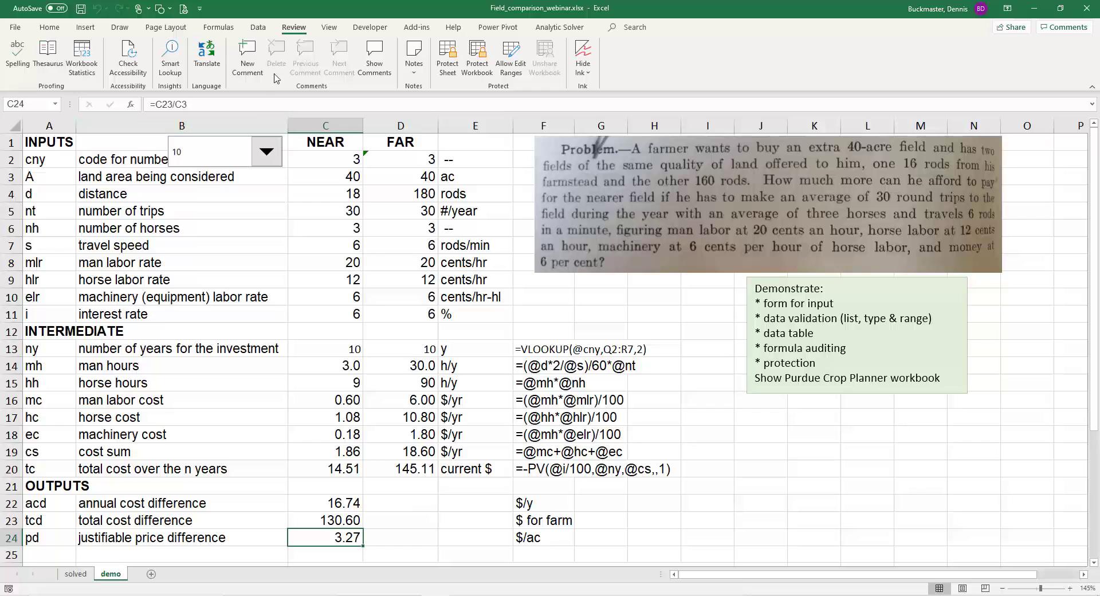
pyautogui.click(218, 33)
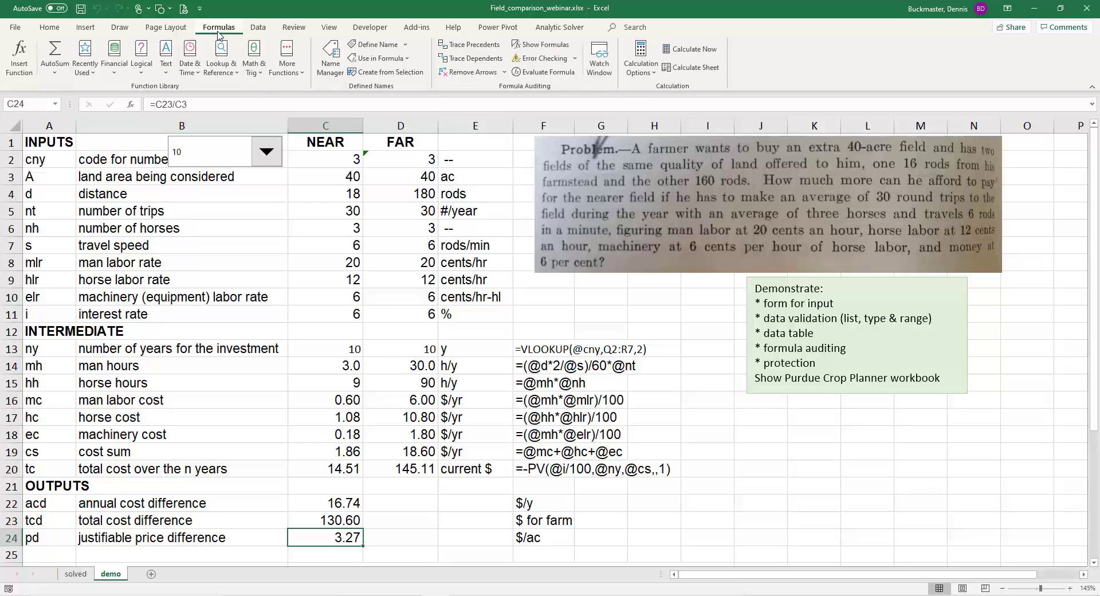
pyautogui.click(474, 45)
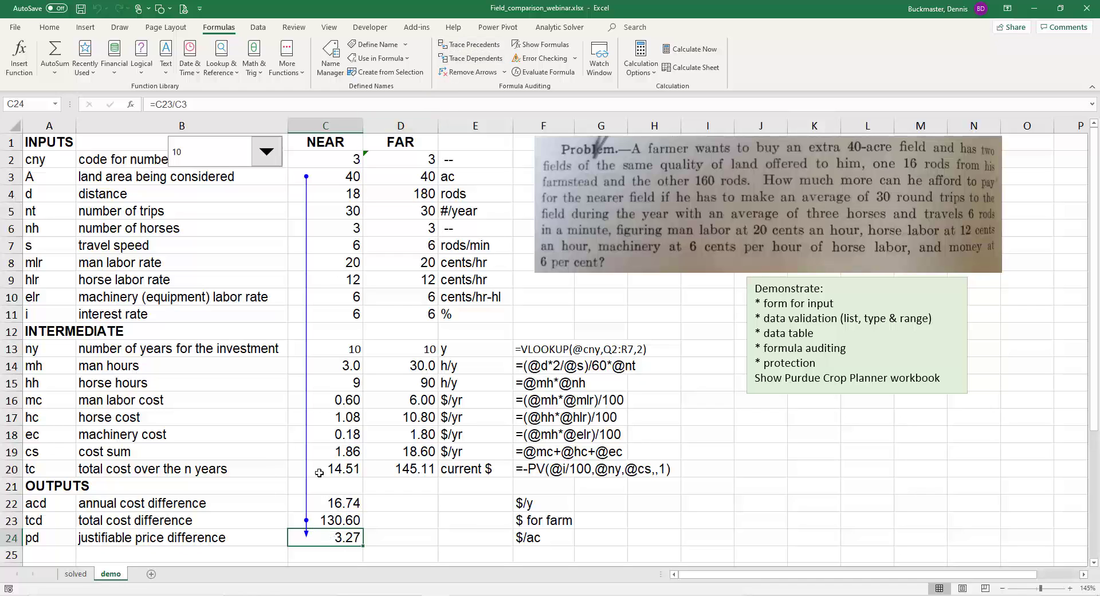
pyautogui.click(332, 520)
pyautogui.click(483, 46)
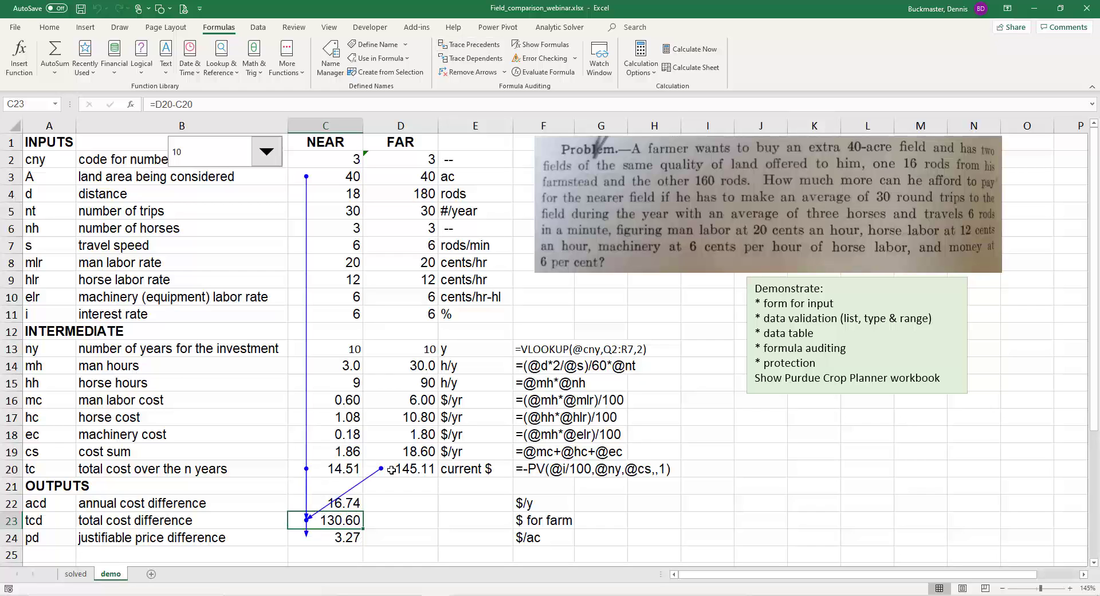
# Step: Trace the precedents of the FAR machinery cost in D18, and try the same on the machinery labor rate in D10
pyautogui.click(414, 436)
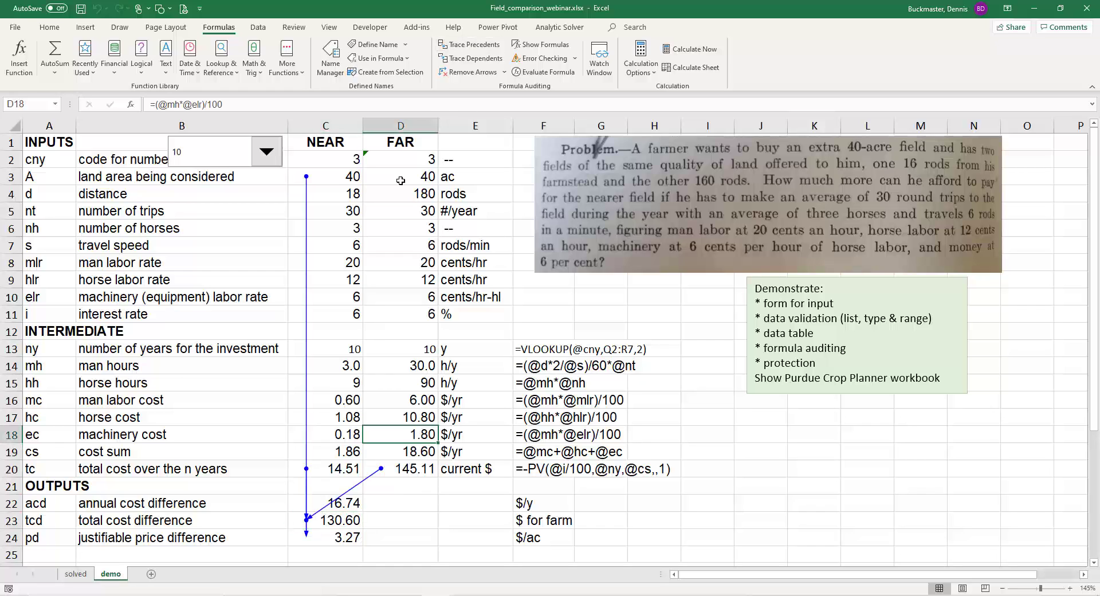
pyautogui.click(467, 49)
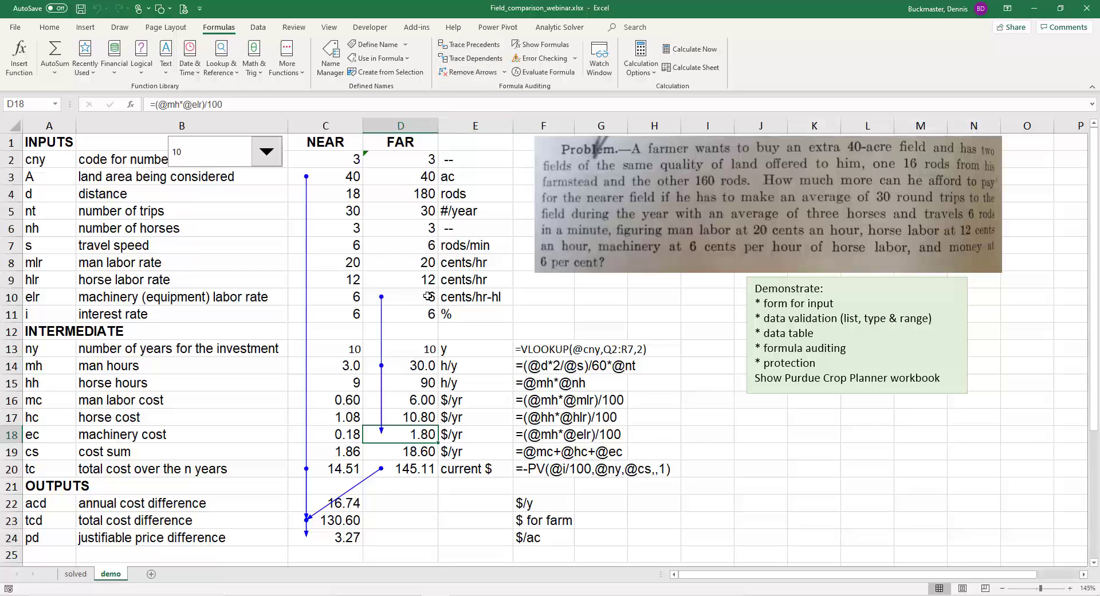
pyautogui.click(398, 293)
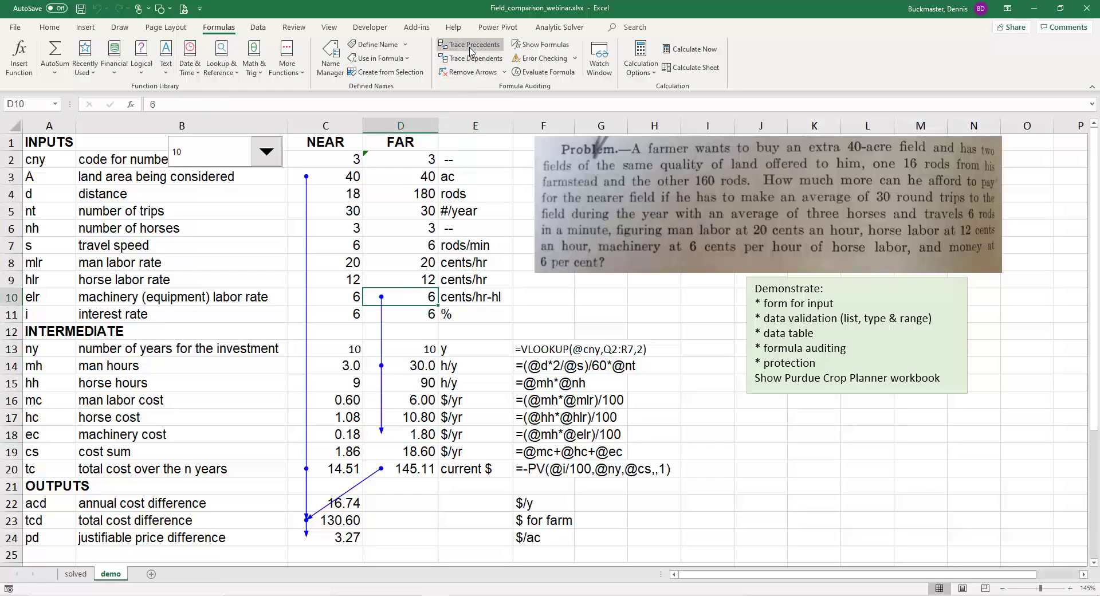
pyautogui.click(467, 45)
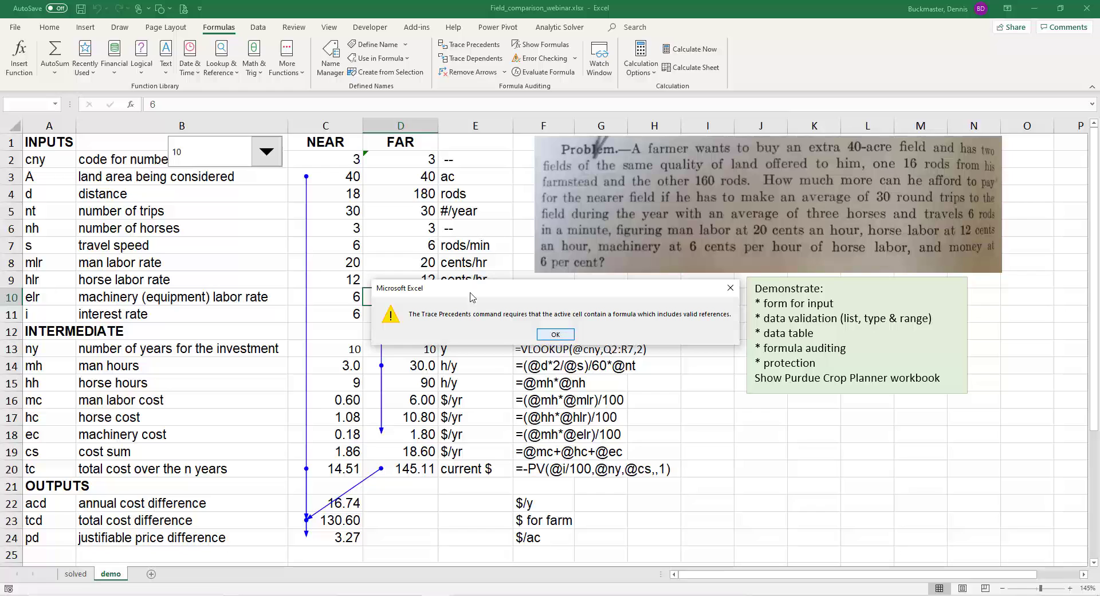
pyautogui.click(550, 336)
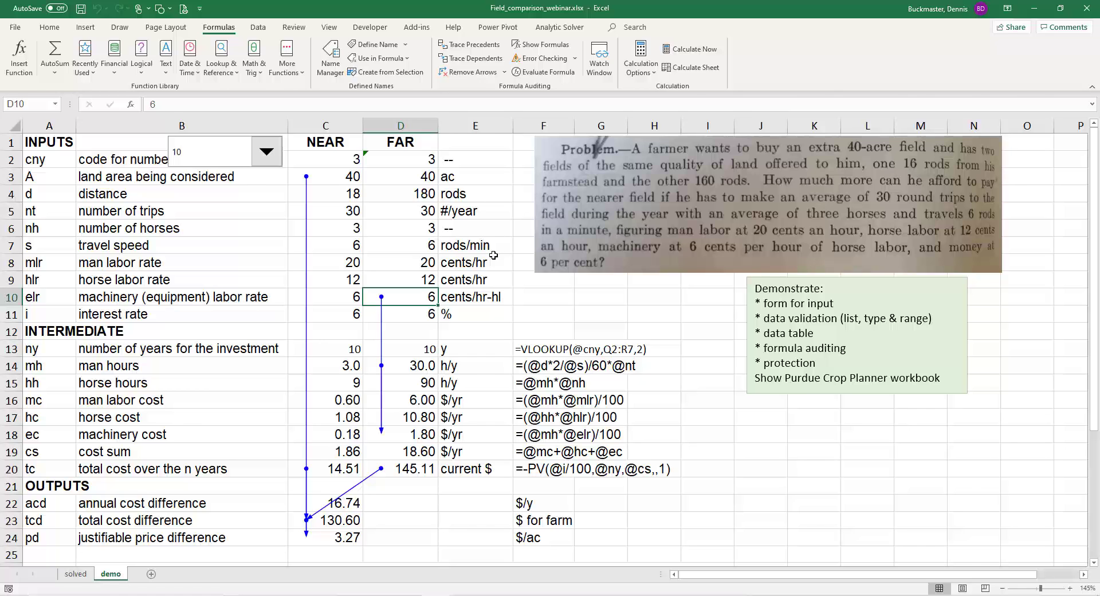
# Step: Switch to the Purdue_Crop_Planner workbook and examine the Fields list and the seed, fertilizer and herbicide lists on the Inputs sheet
pyautogui.hotkey('alt', 'Tab')
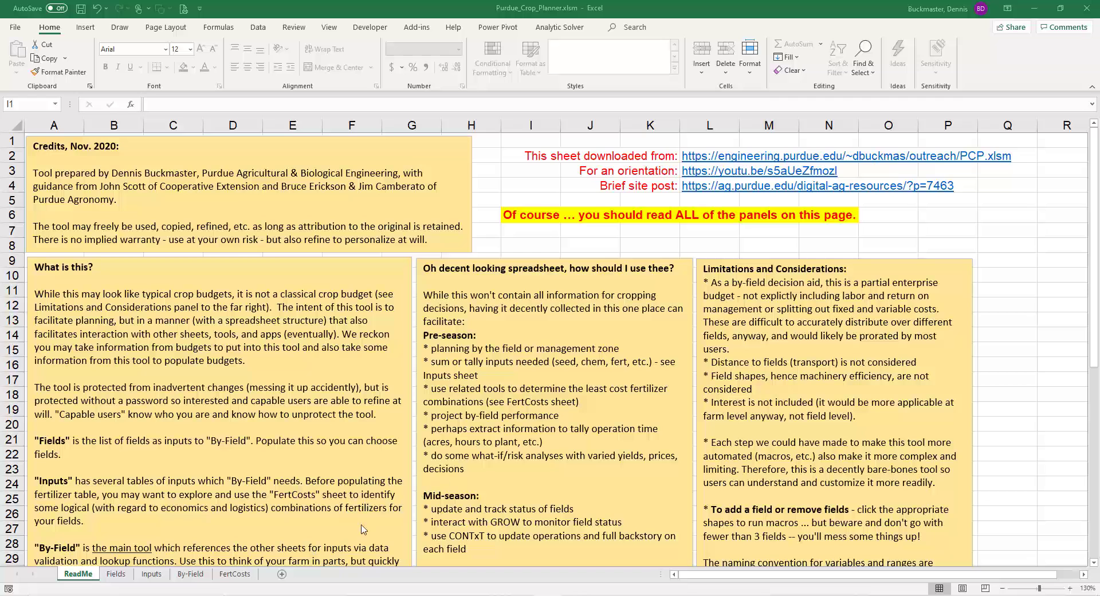
pyautogui.click(116, 575)
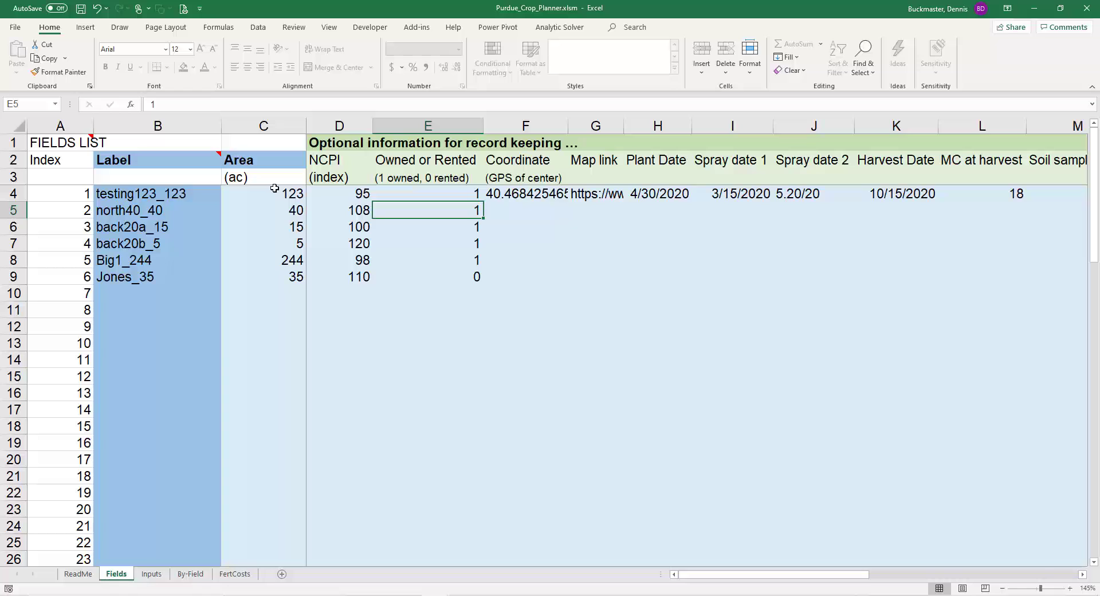
pyautogui.click(153, 575)
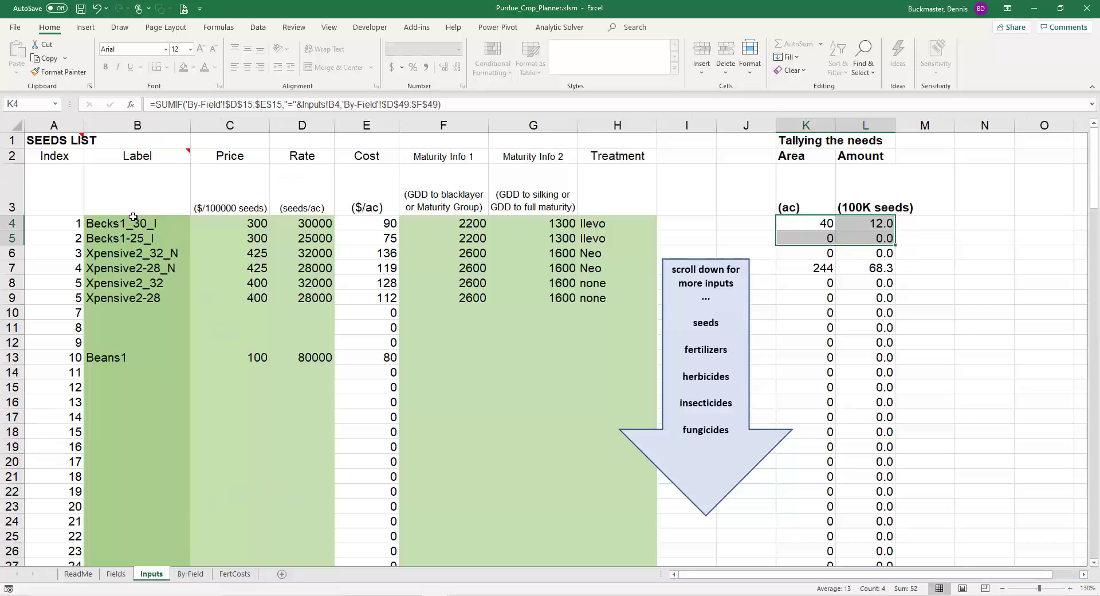
pyautogui.scroll(-12, 348, 472)
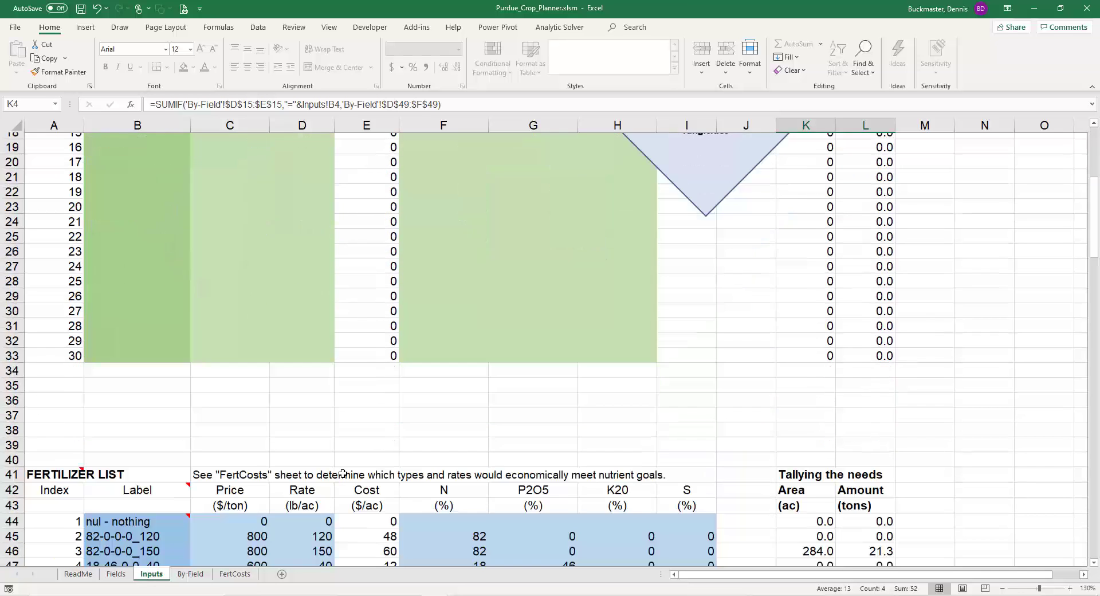
pyautogui.scroll(-3, 246, 353)
pyautogui.scroll(2, 246, 353)
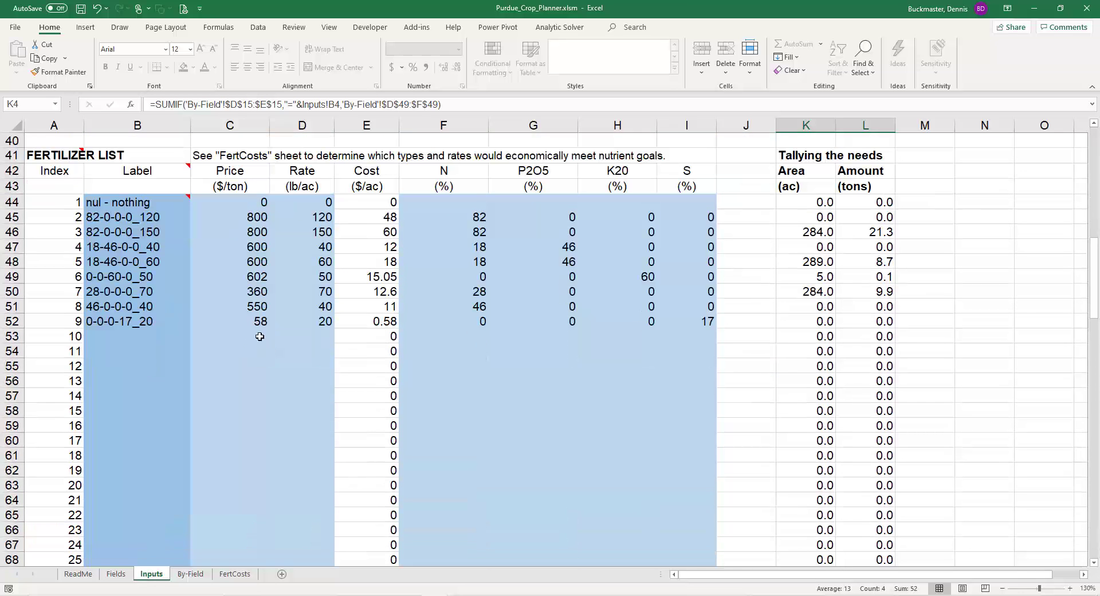
pyautogui.scroll(-10, 264, 343)
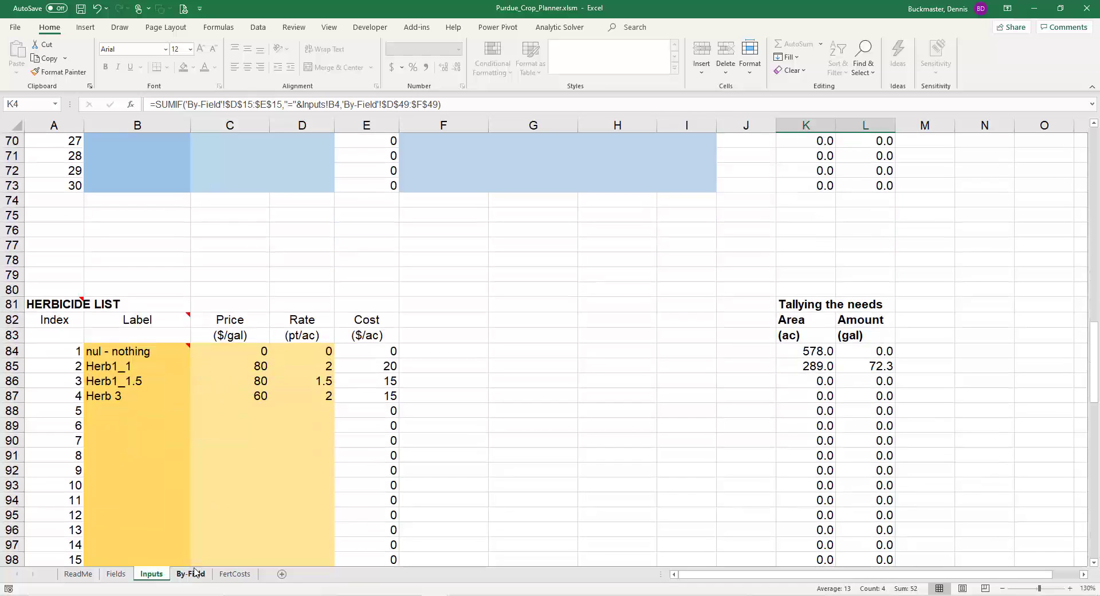
pyautogui.scroll(-4, 184, 452)
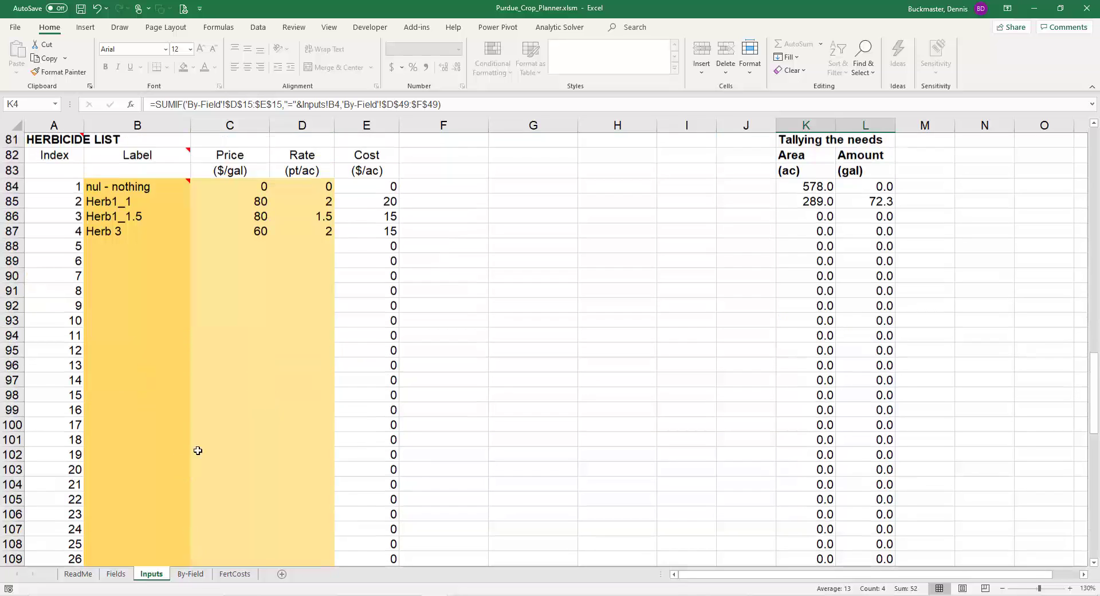
pyautogui.scroll(20, 197, 451)
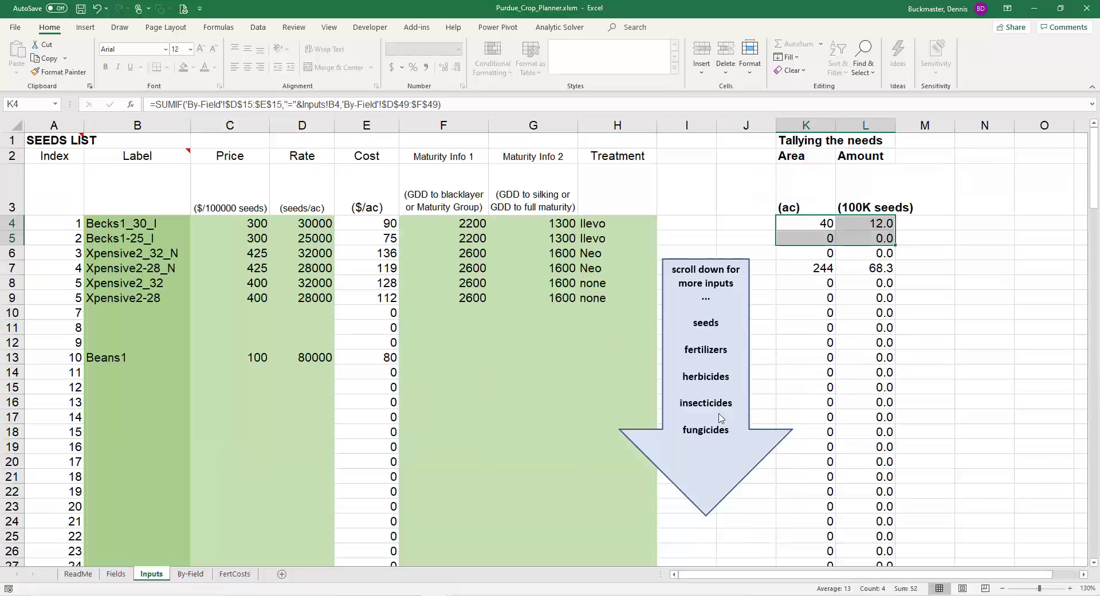
# Step: Review the income inputs for field Big1_244 on the By-Field sheet, from yield goal to other income 2
pyautogui.click(191, 573)
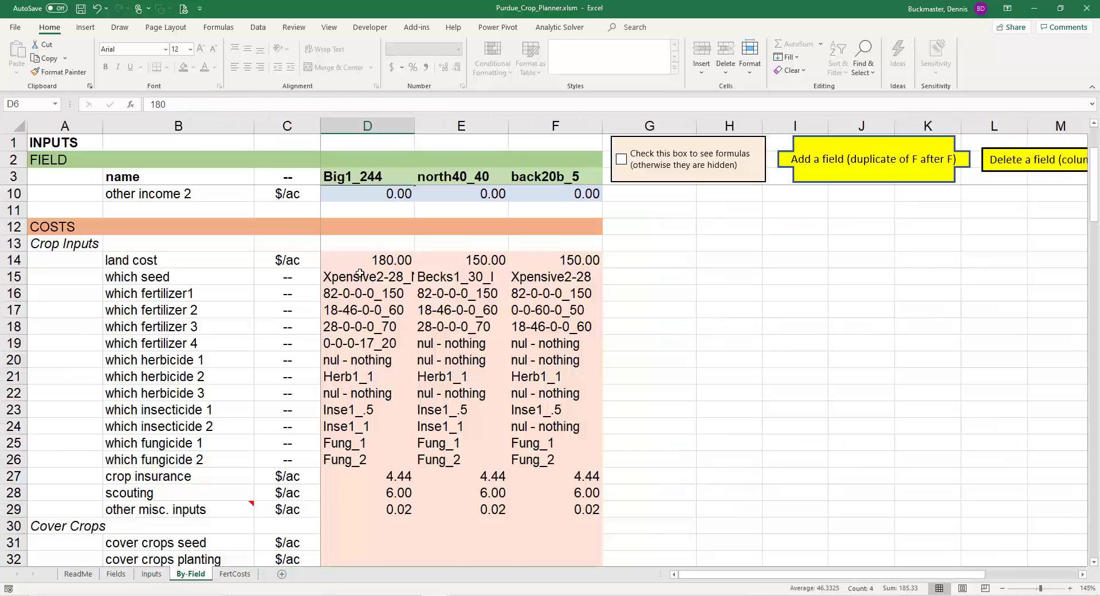
pyautogui.scroll(2, 362, 289)
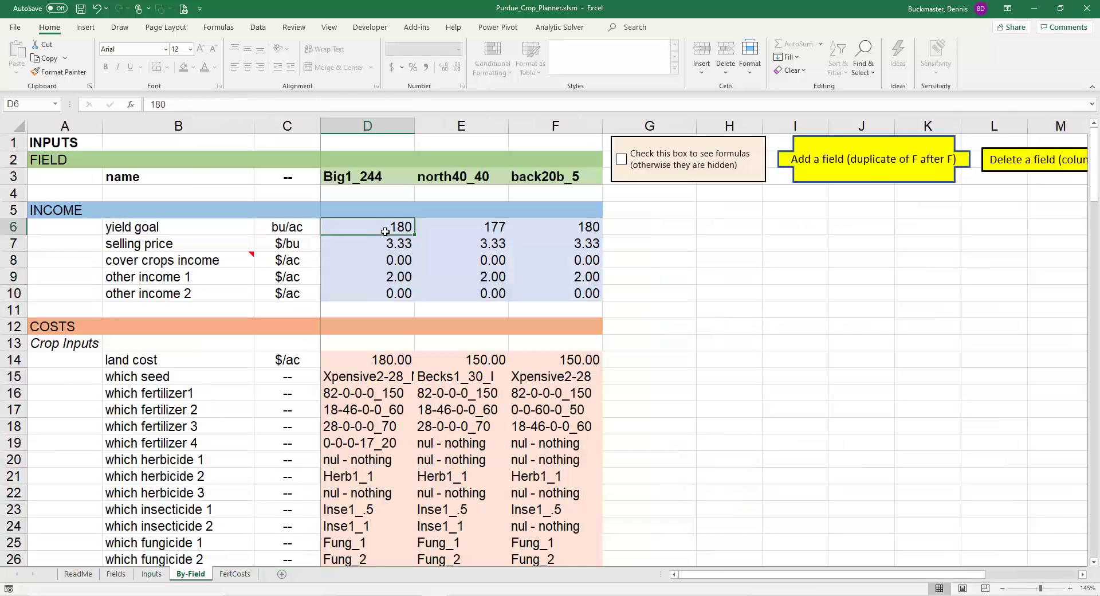
pyautogui.moveTo(385, 231); pyautogui.dragTo(388, 293)
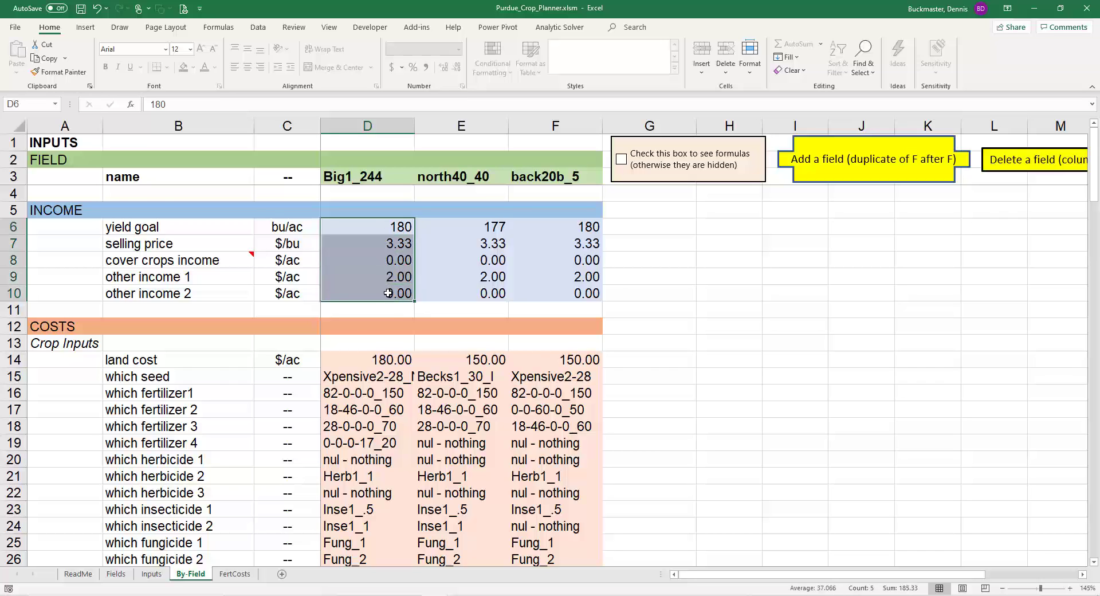
pyautogui.scroll(-2, 383, 369)
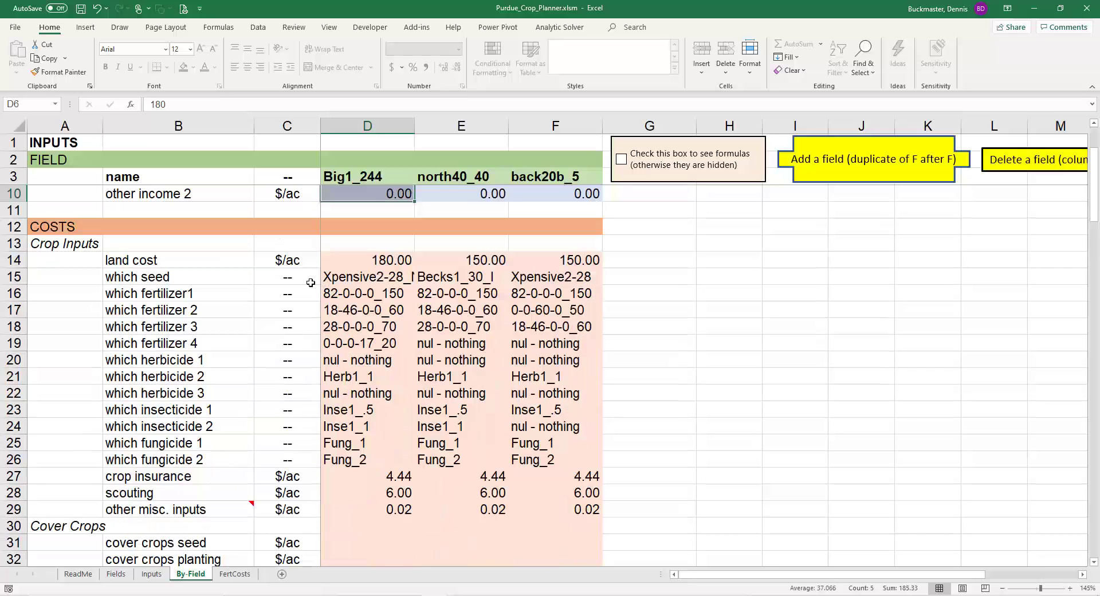
# Step: Set fertilizer 1 for field Big1_244 to 18-46-0-0_40 from its validation list
pyautogui.click(395, 293)
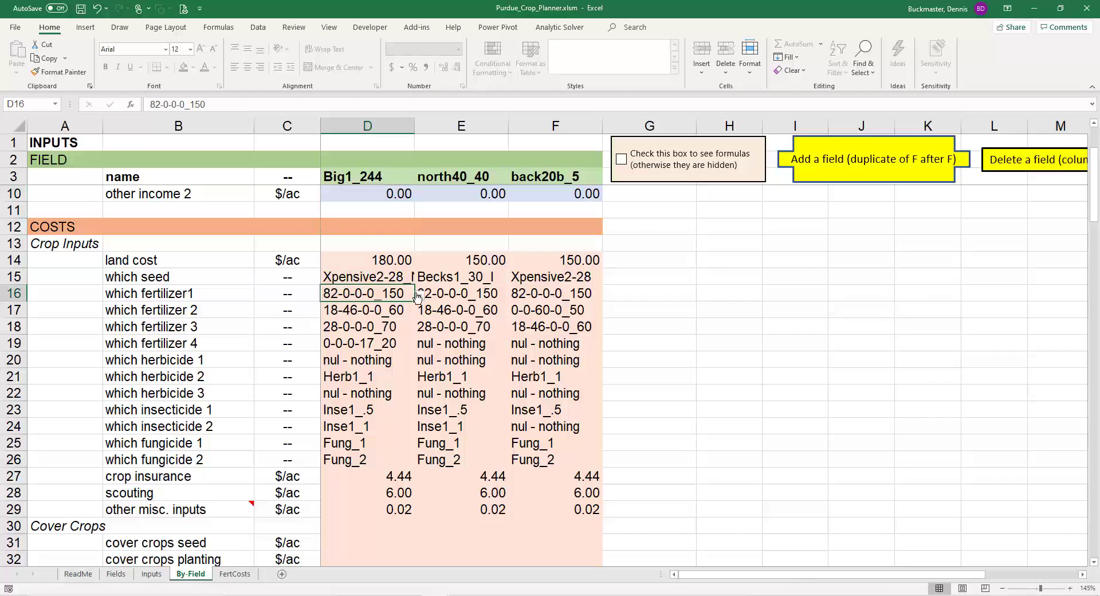
pyautogui.click(420, 294)
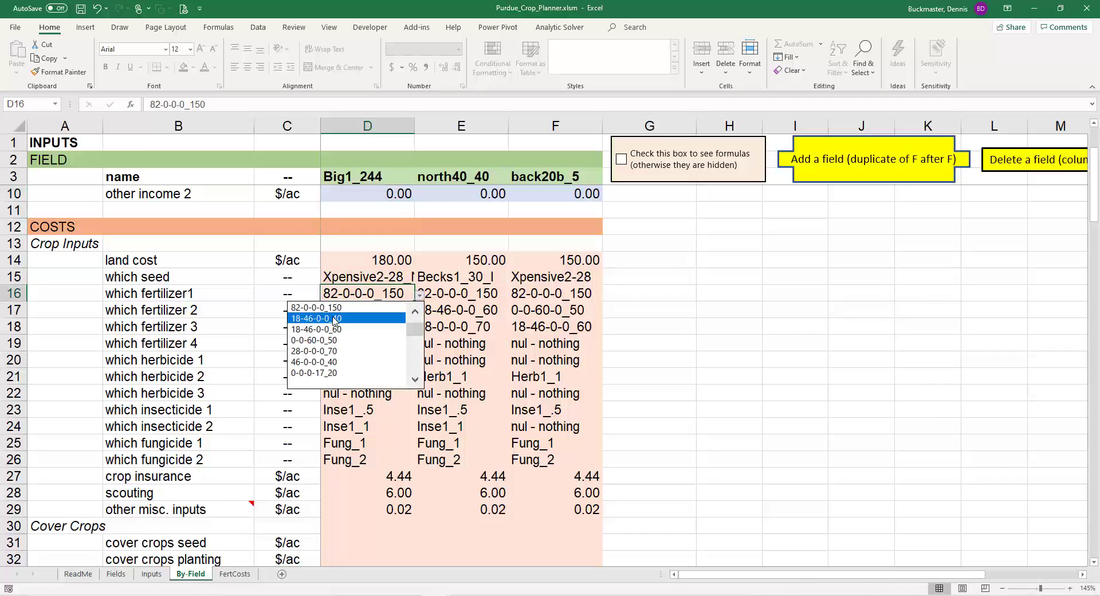
pyautogui.click(334, 319)
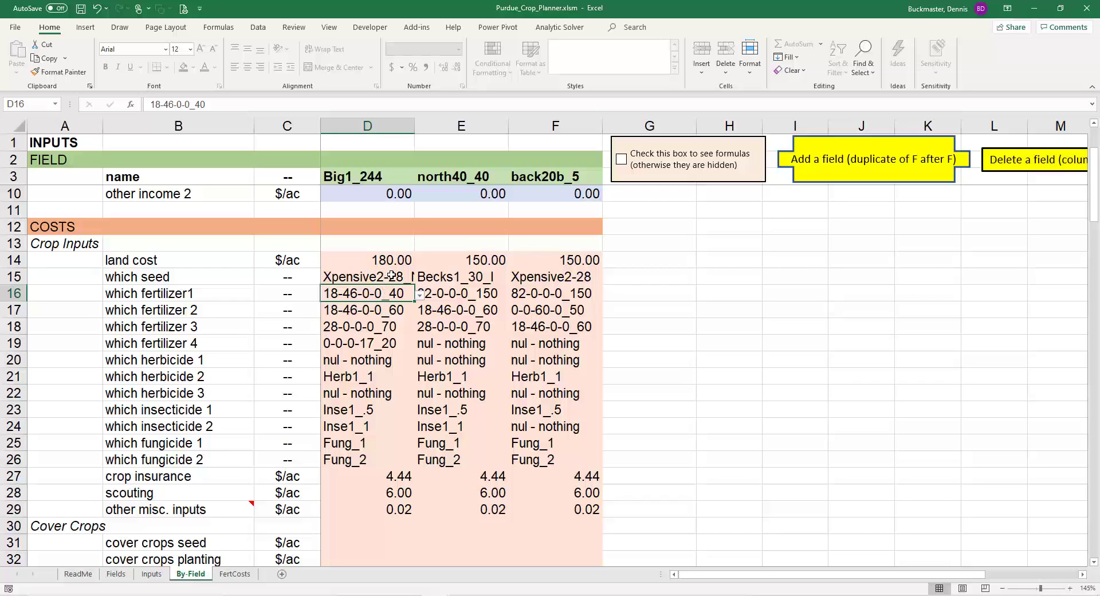
# Step: Review the By-Field cost rows for crop inputs, cover crops, water management, machinery and post harvest
pyautogui.moveTo(131, 261); pyautogui.dragTo(196, 493)
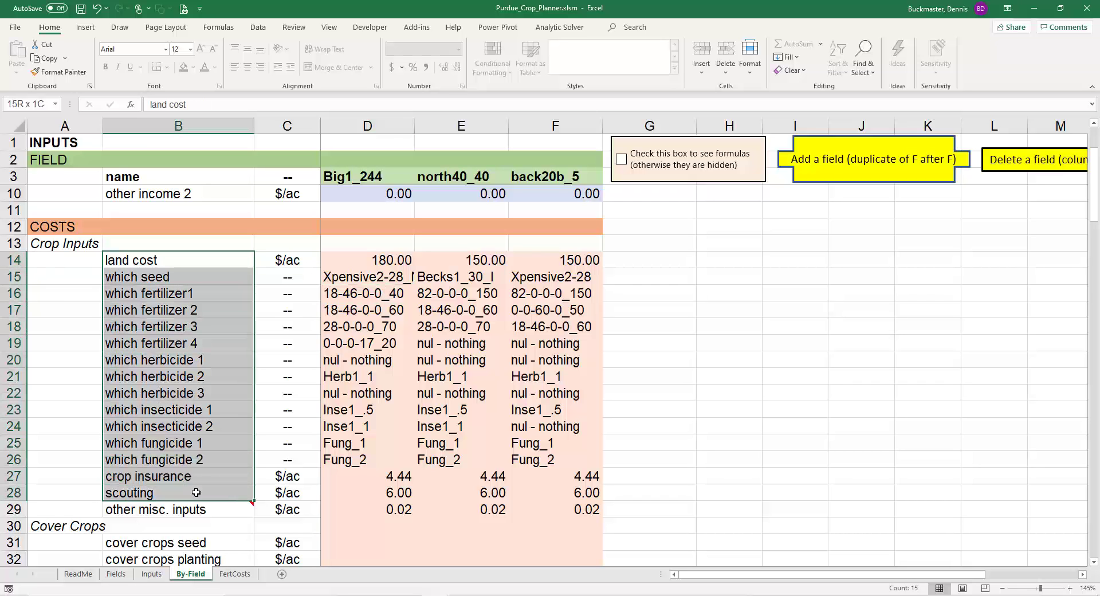
pyautogui.scroll(-4, 95, 349)
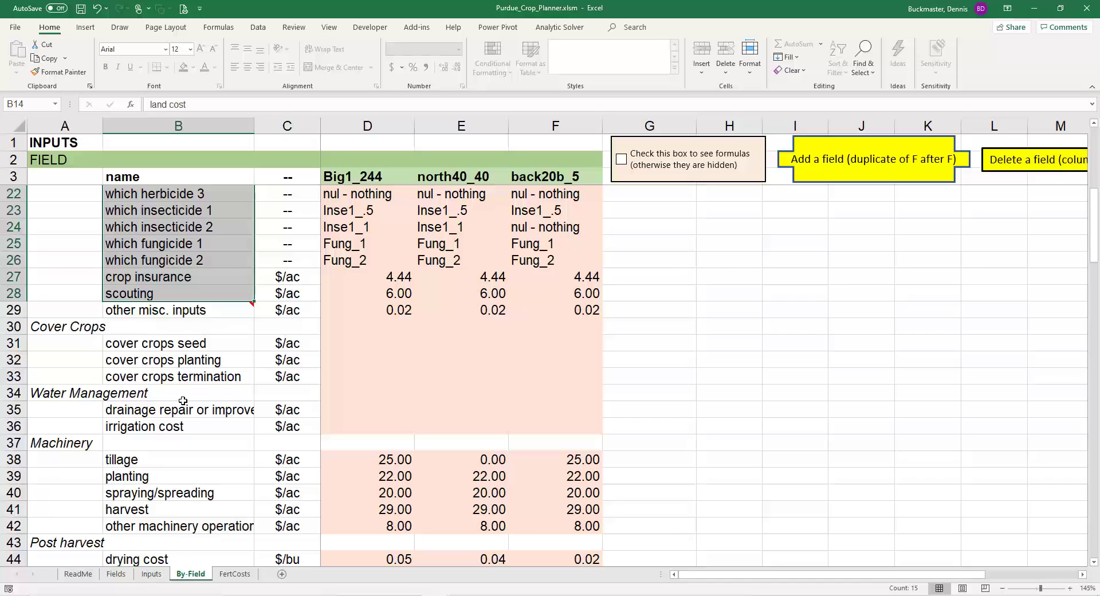
pyautogui.moveTo(115, 459); pyautogui.dragTo(250, 522)
pyautogui.scroll(-2, 247, 522)
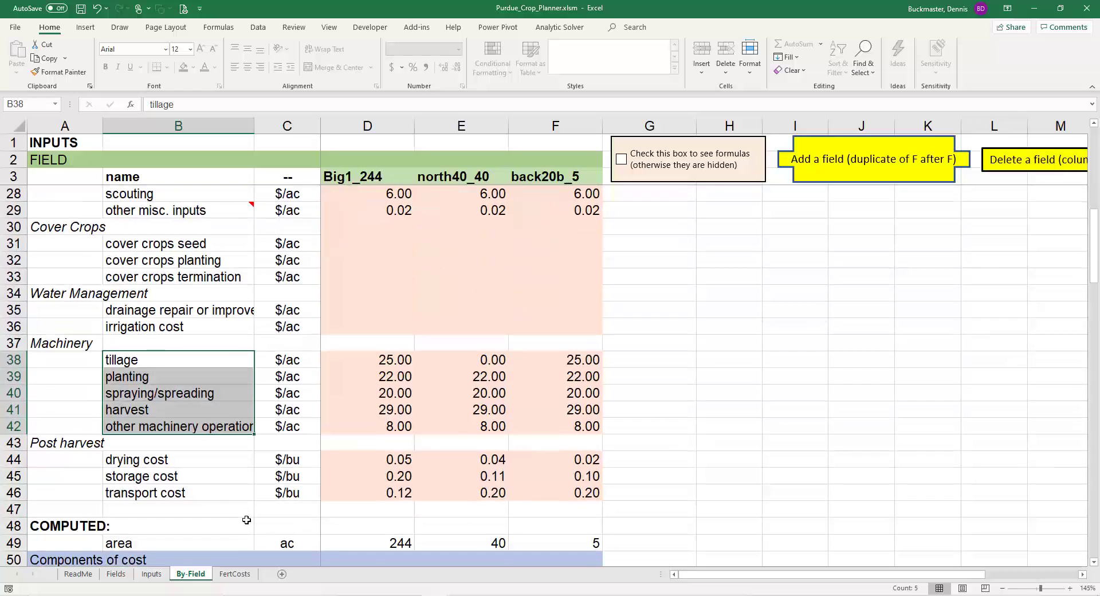
# Step: Compare the Big1_244 and north40_40 field columns and show the hidden formulas for the computed rows on the By-Field sheet
pyautogui.click(368, 126)
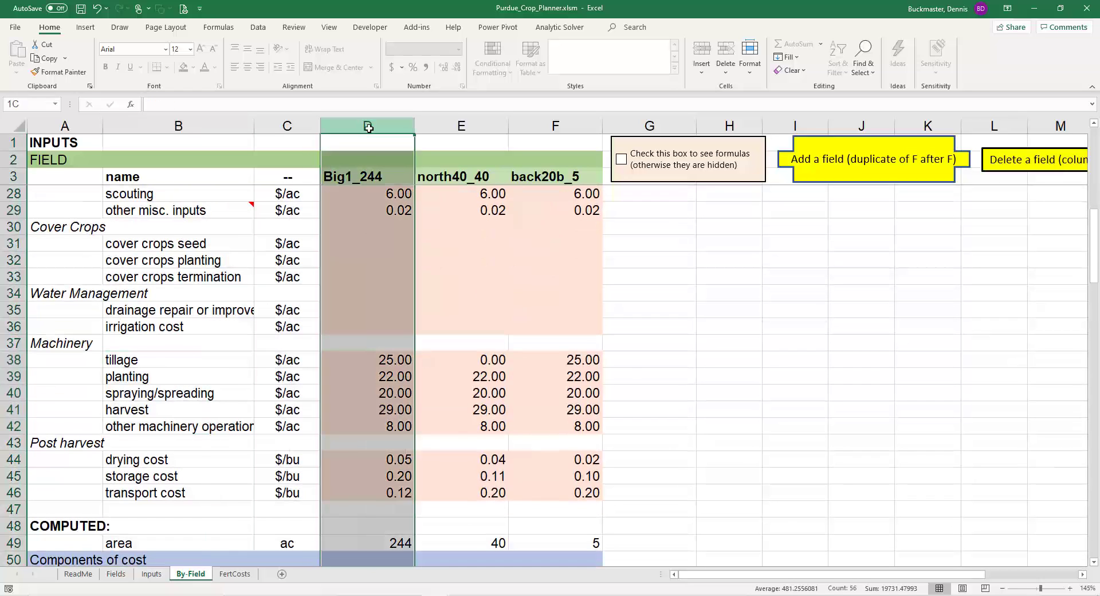
pyautogui.click(451, 126)
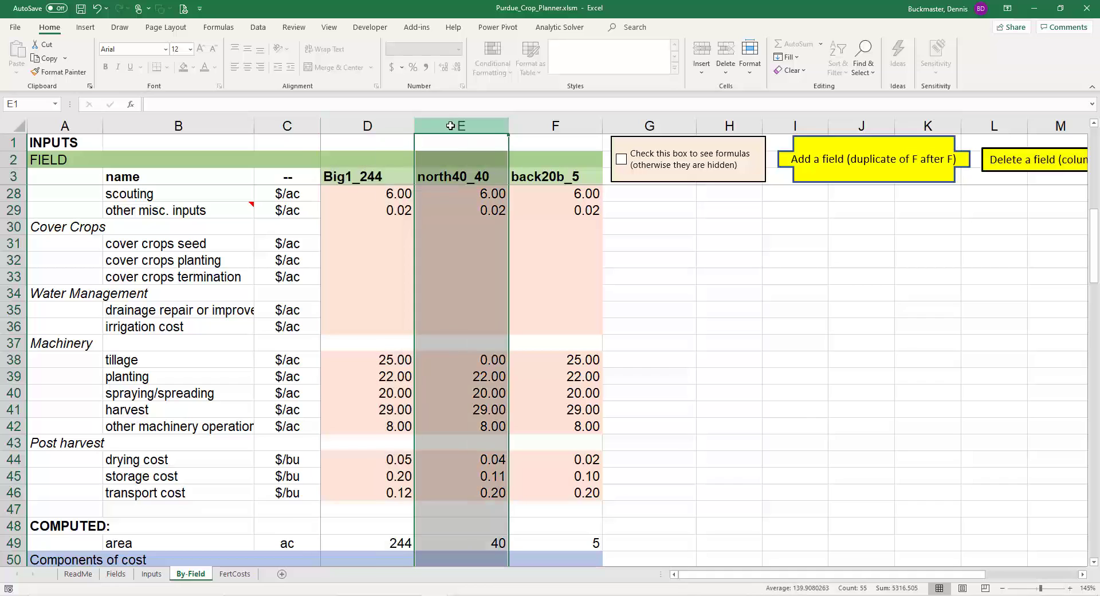
pyautogui.scroll(-4, 227, 411)
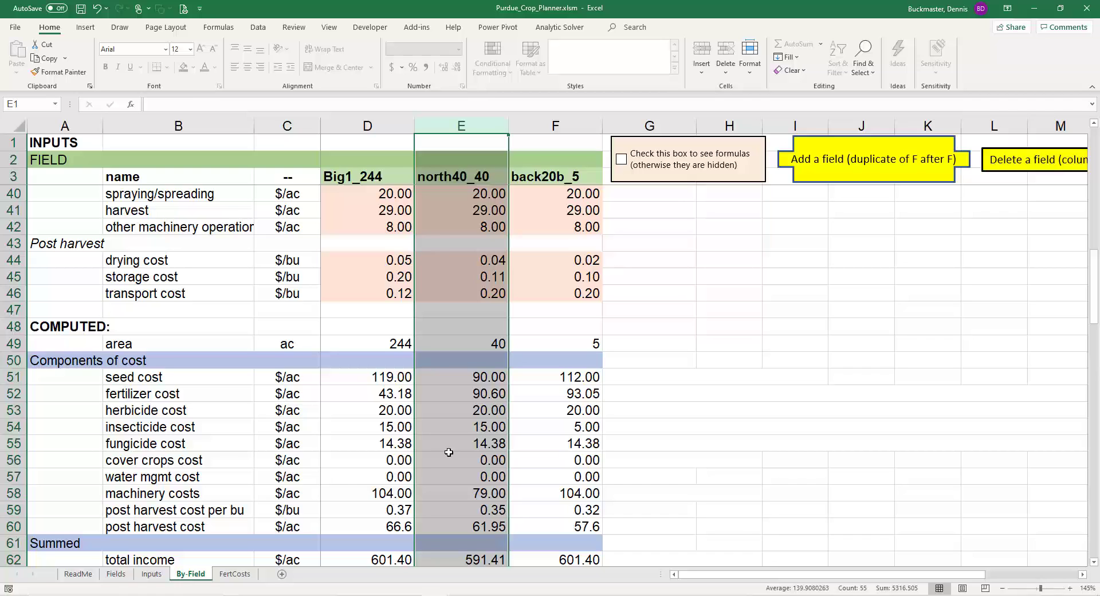
pyautogui.click(621, 159)
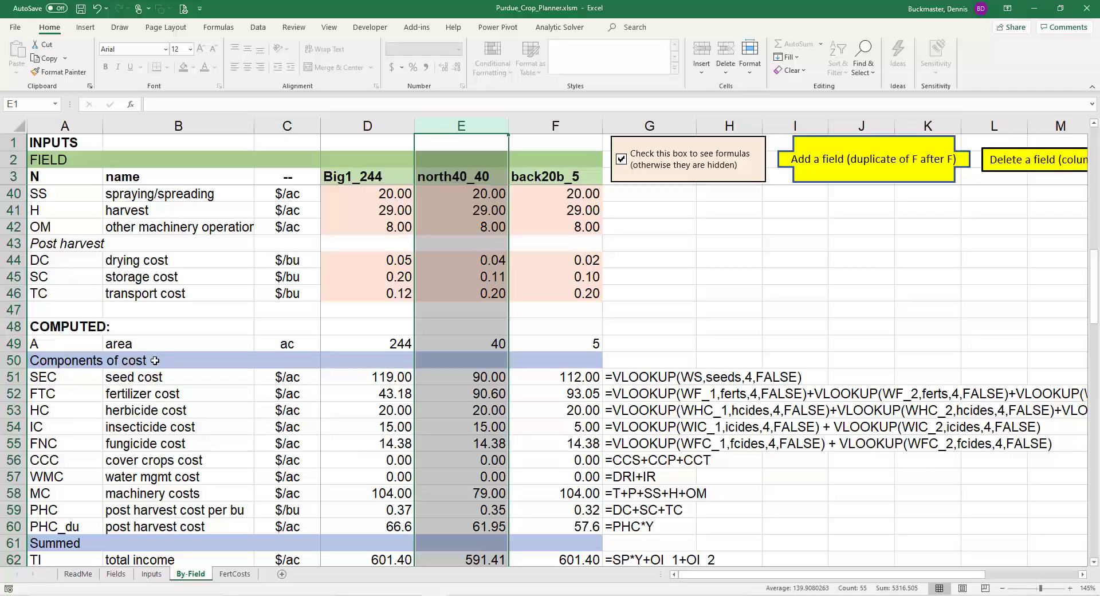
# Step: Examine the computed cost and return formulas, the Farm Summary area formula and the price and yield sensitivity table
pyautogui.scroll(-3, 212, 479)
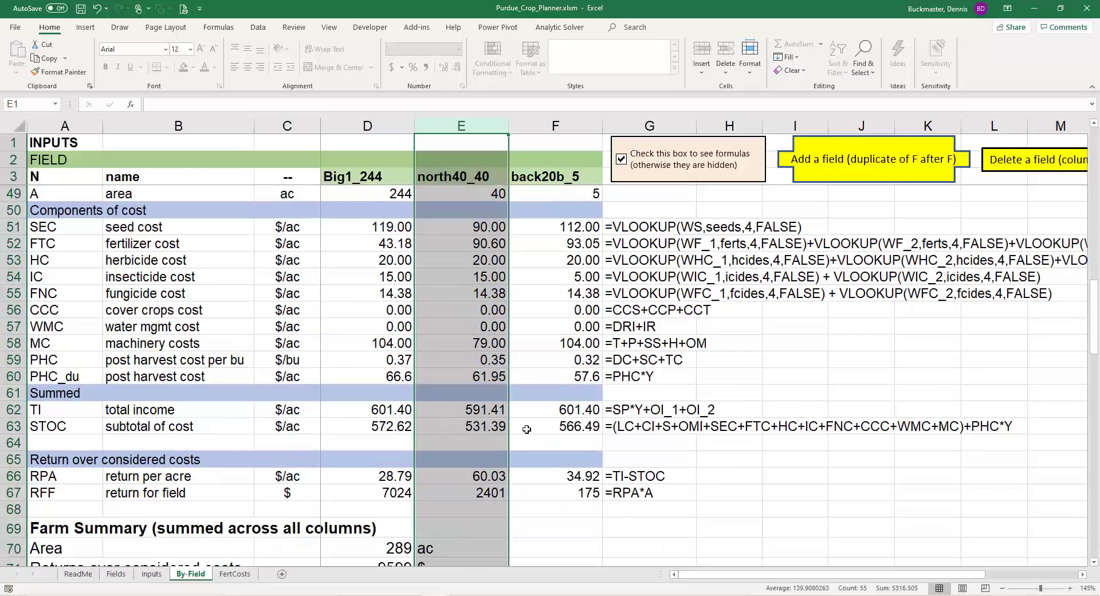
pyautogui.scroll(-2, 225, 499)
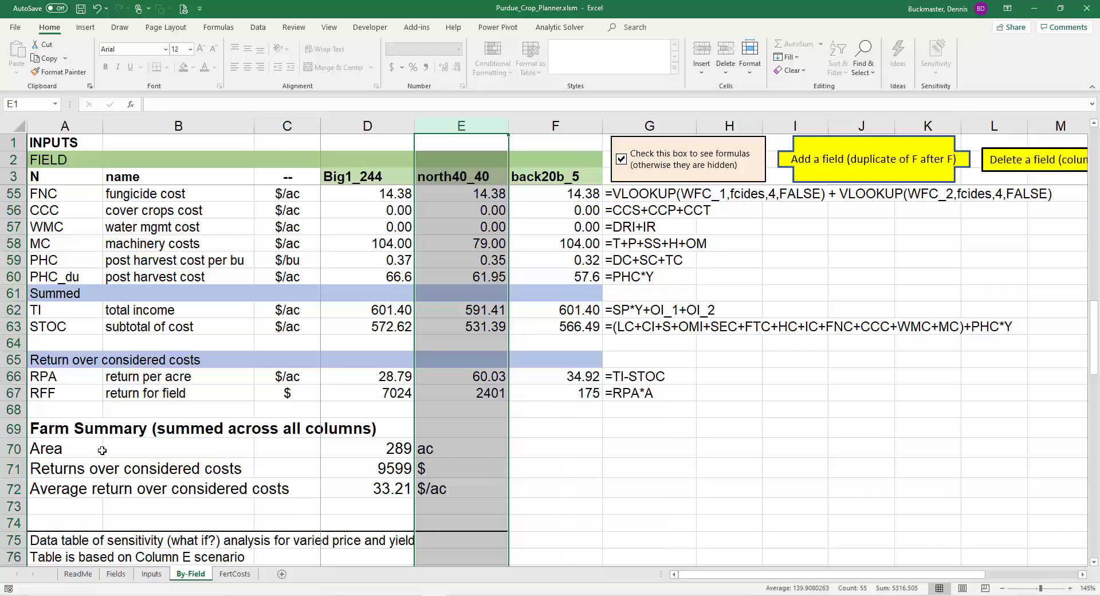
pyautogui.click(375, 446)
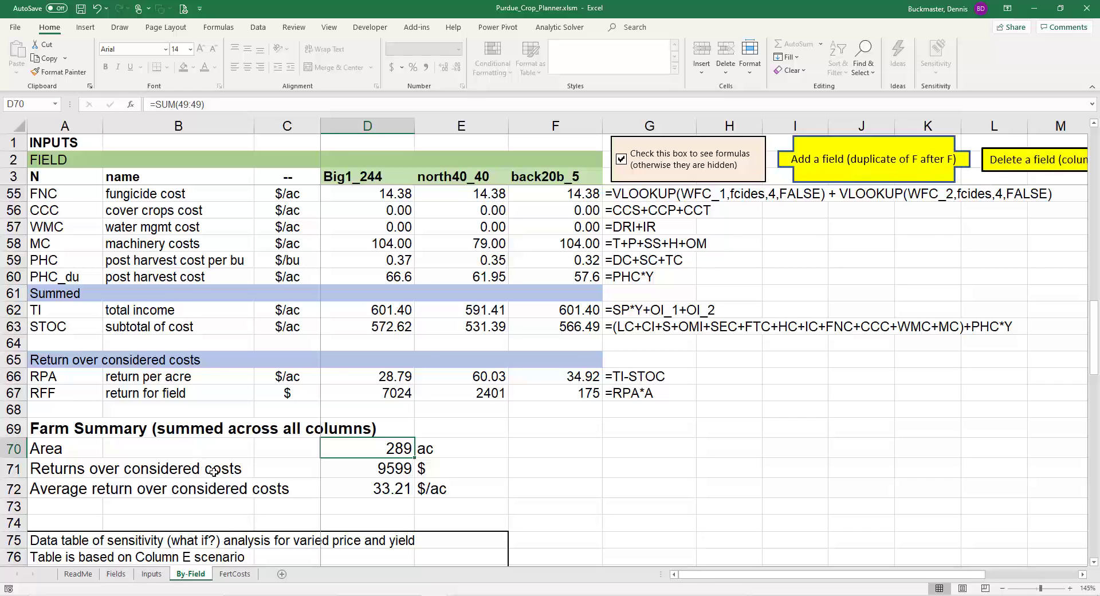
pyautogui.scroll(-5, 213, 471)
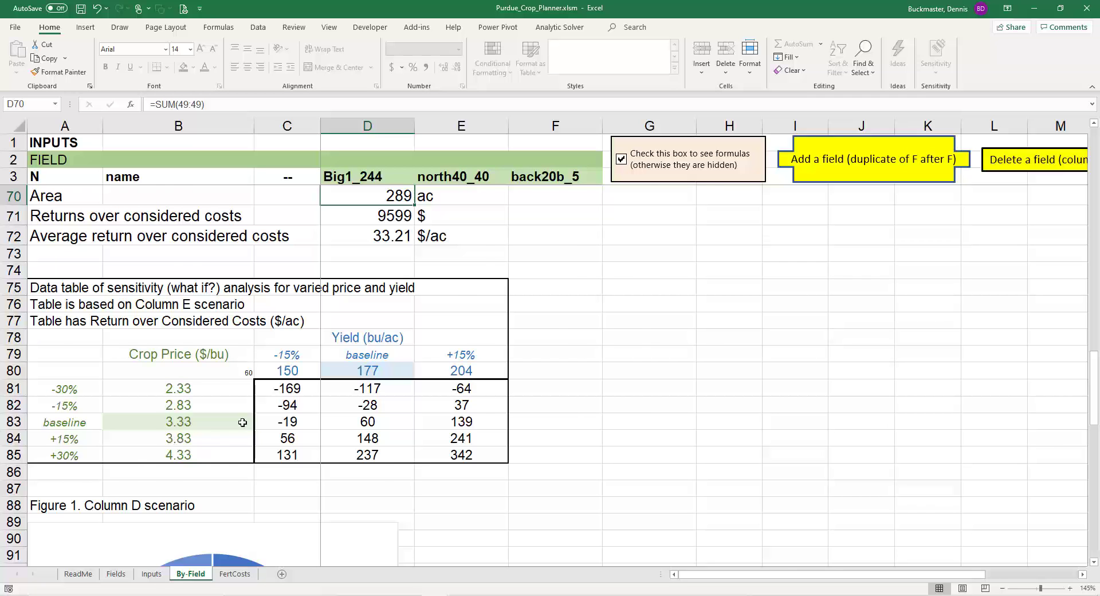
# Step: Review the By-Field sheet from the herbicide and insecticide choices through to the Figure 1 cost pie chart for the column D scenario
pyautogui.scroll(11, 243, 422)
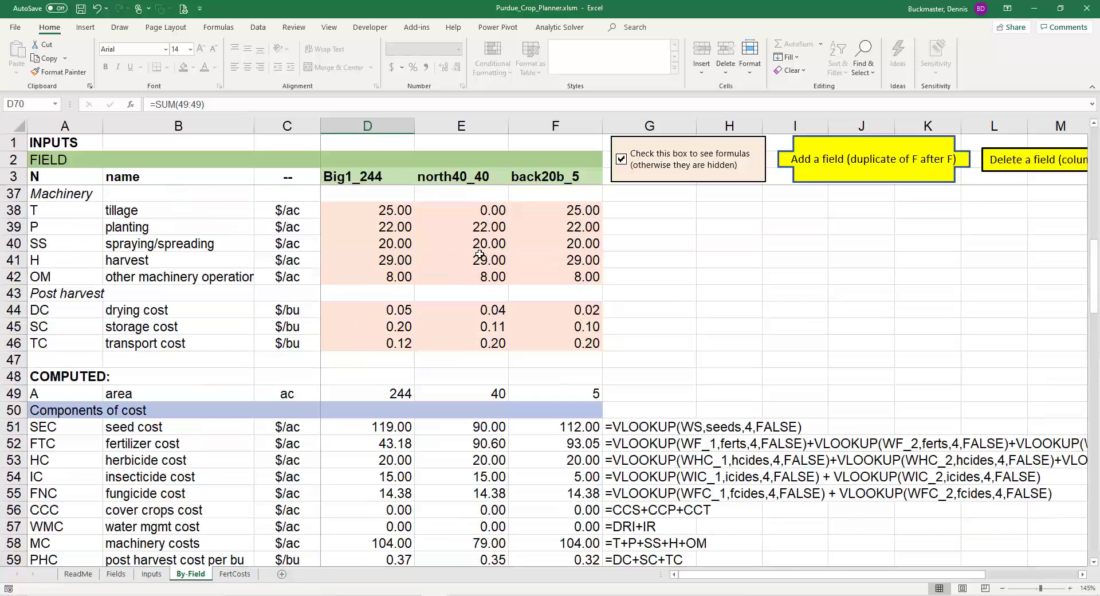
pyautogui.scroll(2, 422, 325)
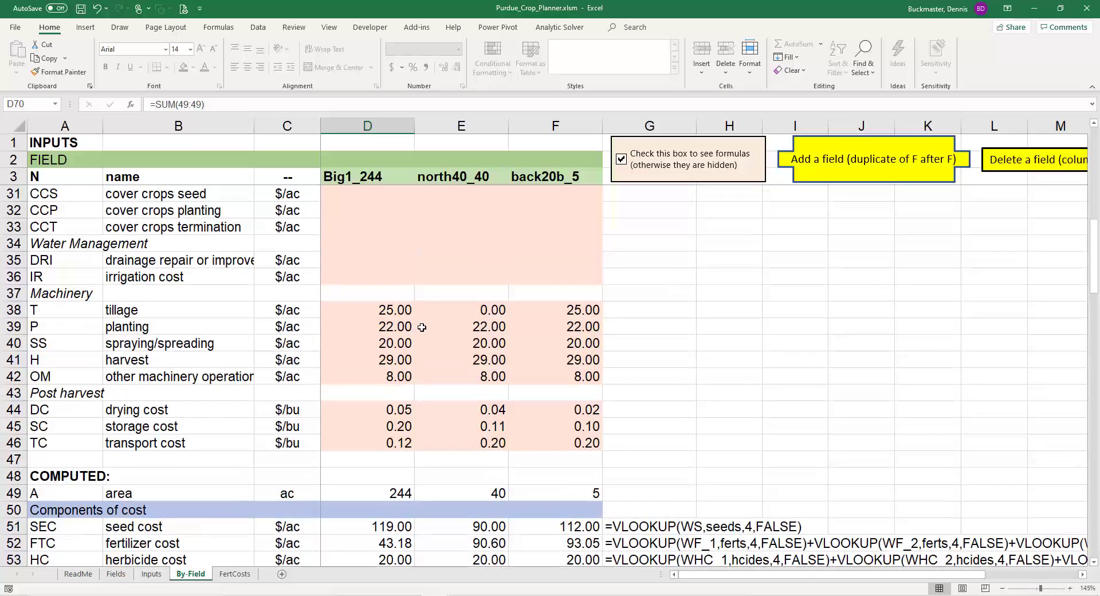
pyautogui.scroll(2, 422, 327)
pyautogui.scroll(1, 423, 330)
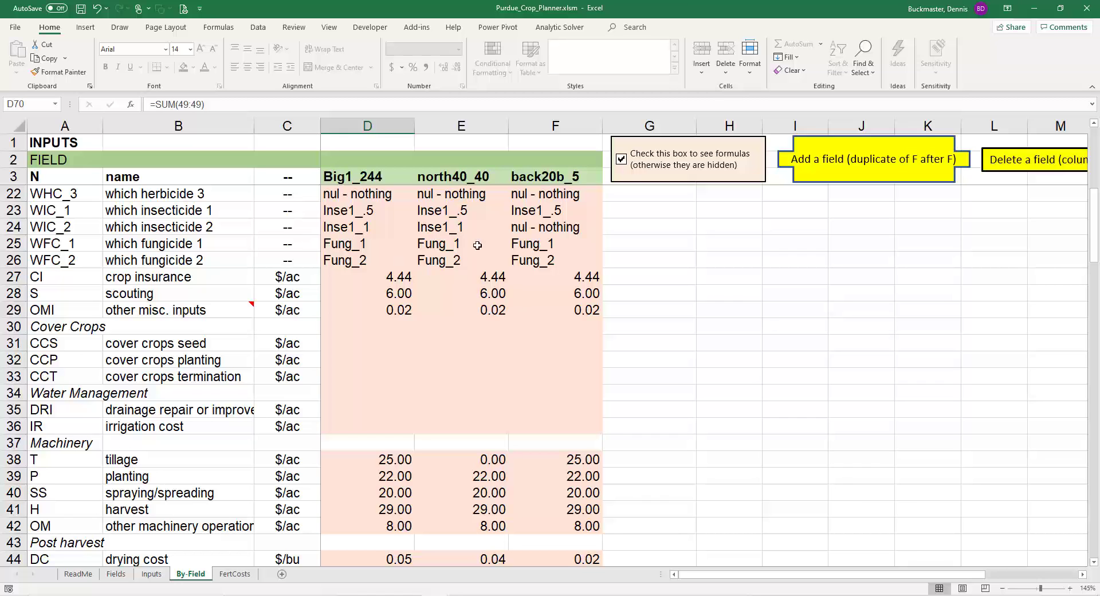
pyautogui.scroll(-10, 452, 315)
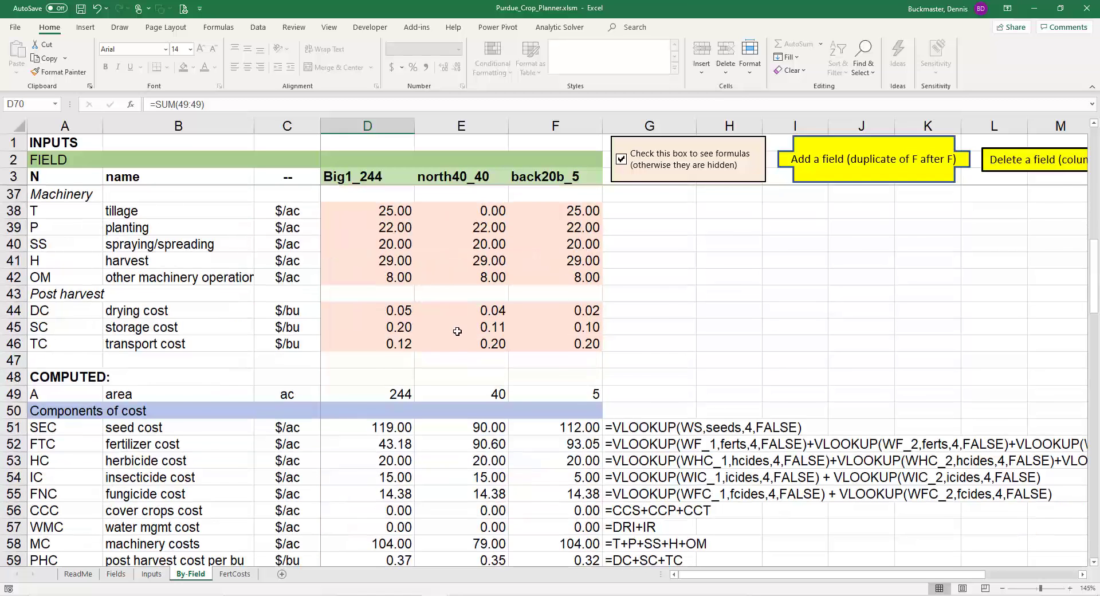
pyautogui.scroll(-5, 441, 412)
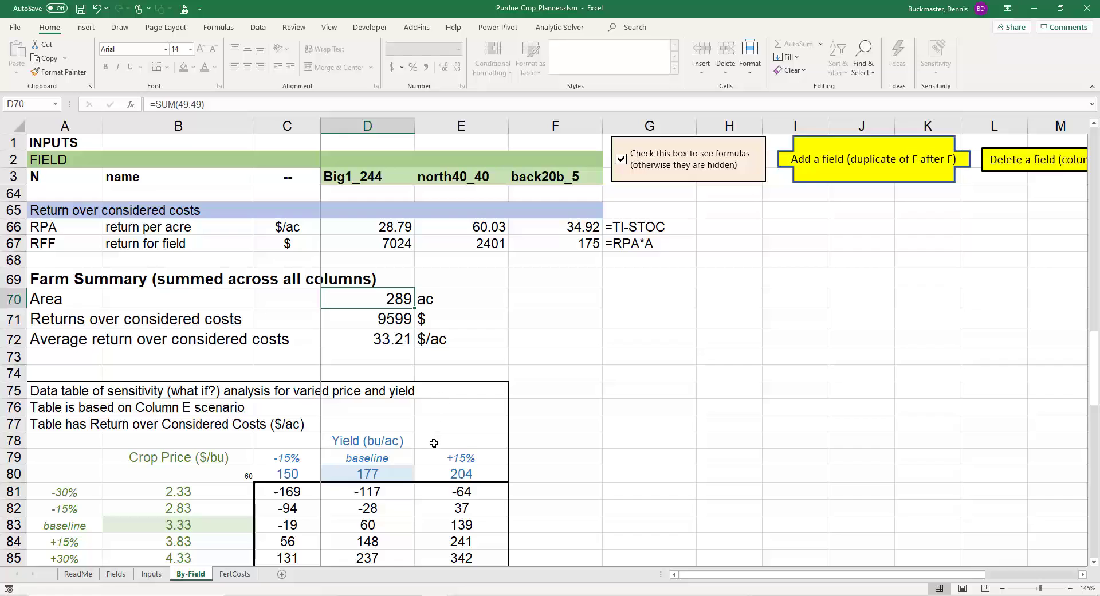
pyautogui.scroll(-5, 436, 444)
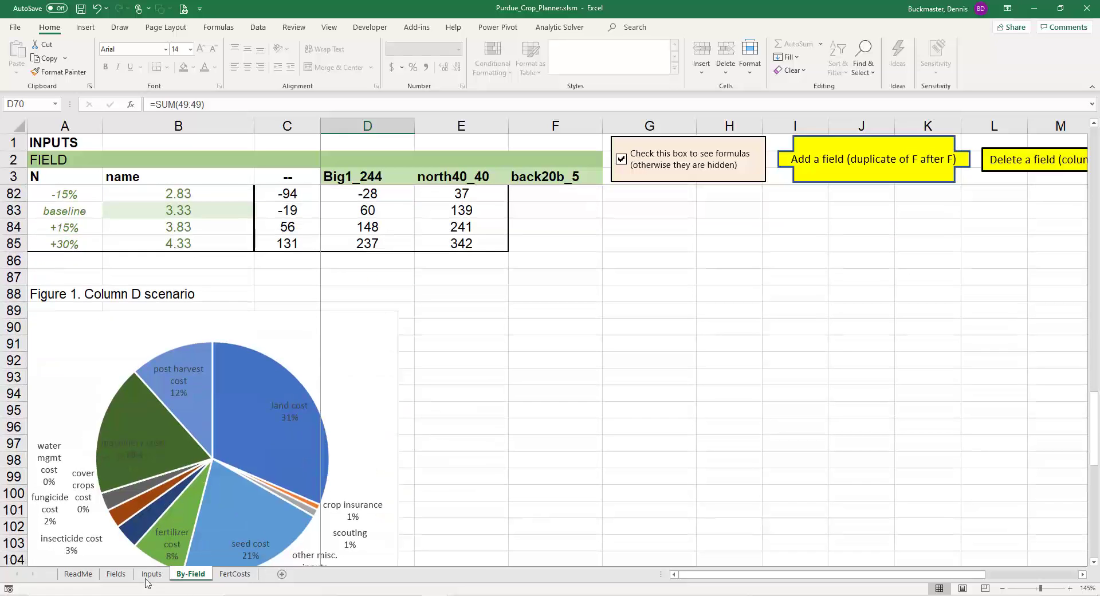
# Step: Inspect the seed area and amount tallies on the Inputs sheet, including the SUMIF formula in K4, and open the ReadMe sheet
pyautogui.click(149, 574)
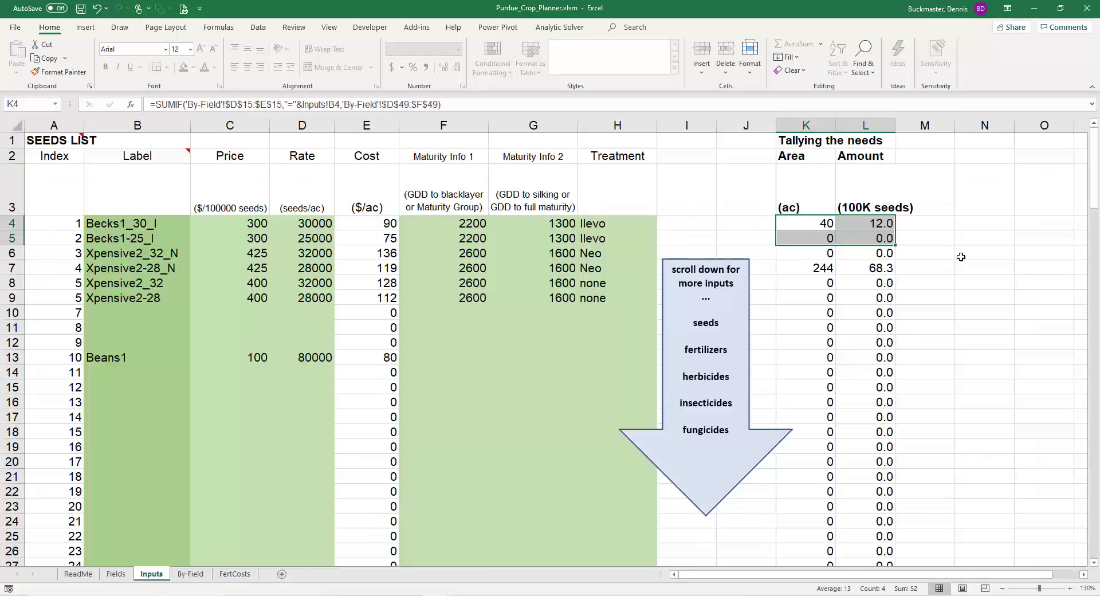
pyautogui.click(820, 227)
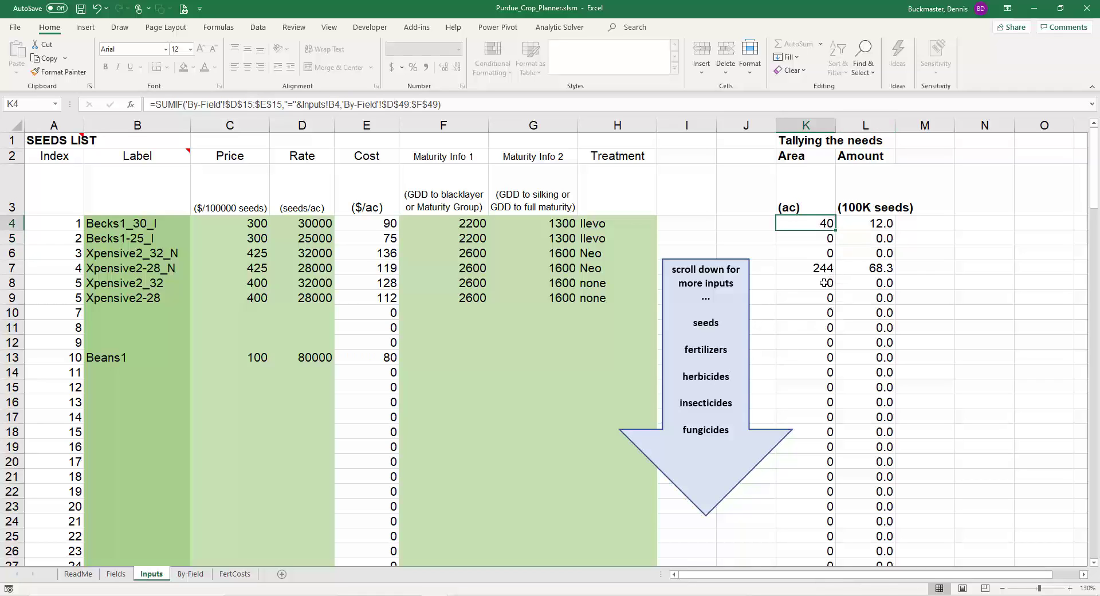
pyautogui.moveTo(823, 283); pyautogui.dragTo(862, 387)
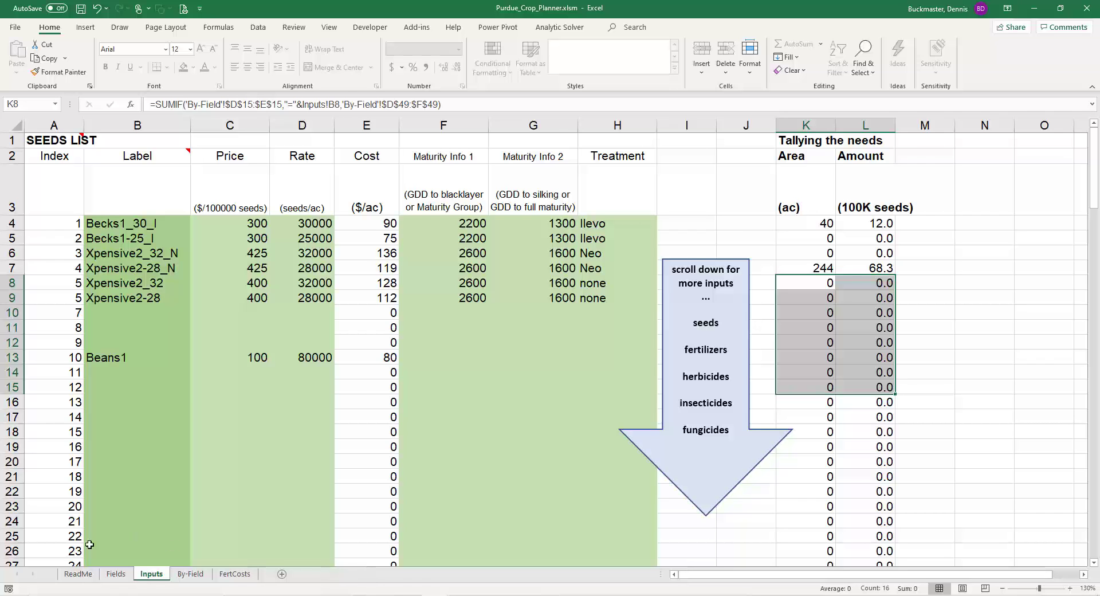
pyautogui.click(78, 573)
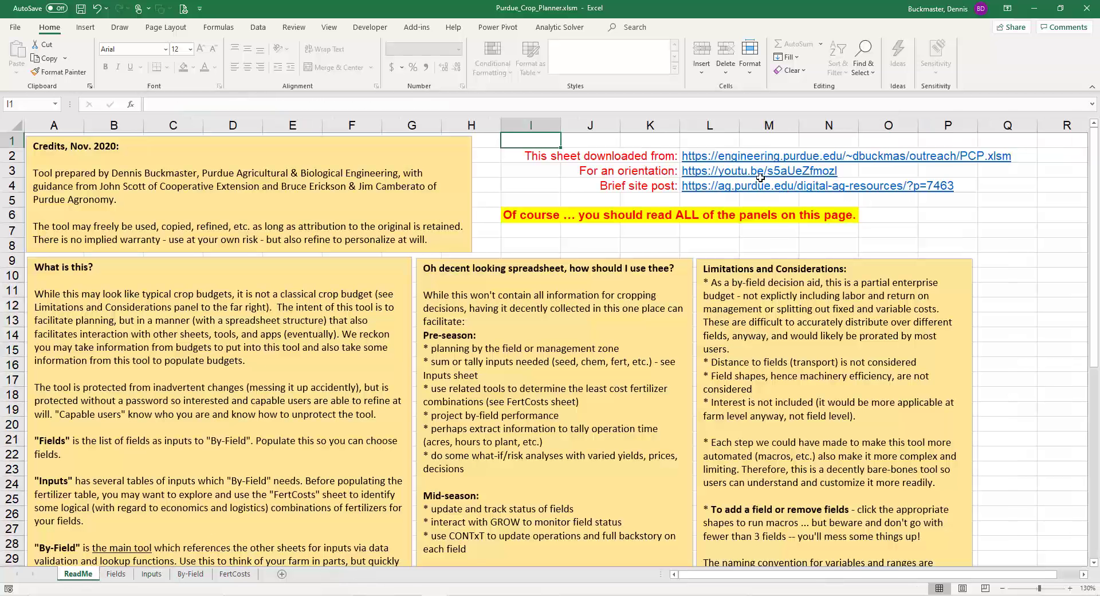